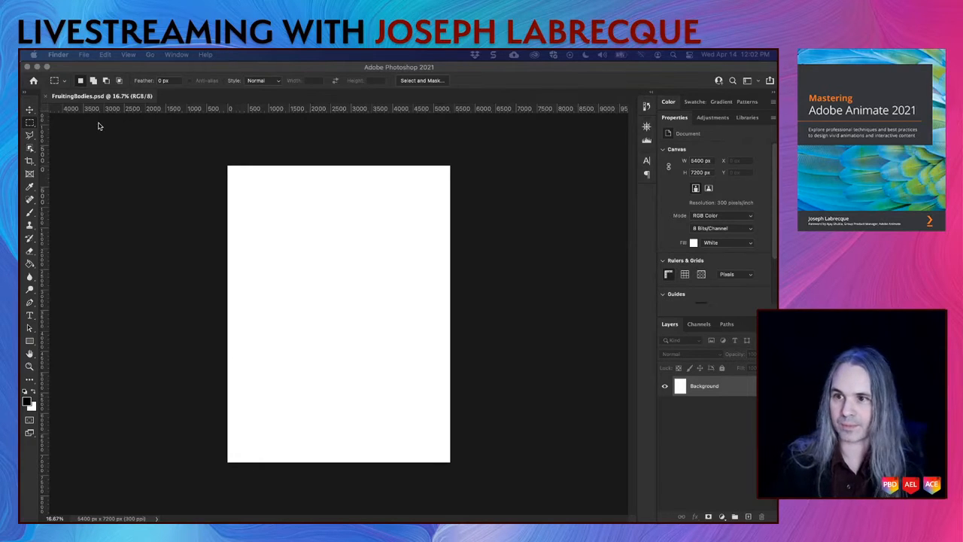
# Switch from Photoshop to the browser and open the large image of Giuseppe Arcimboldo's The Fruit Basket from the painting results
pyautogui.click(38, 67)
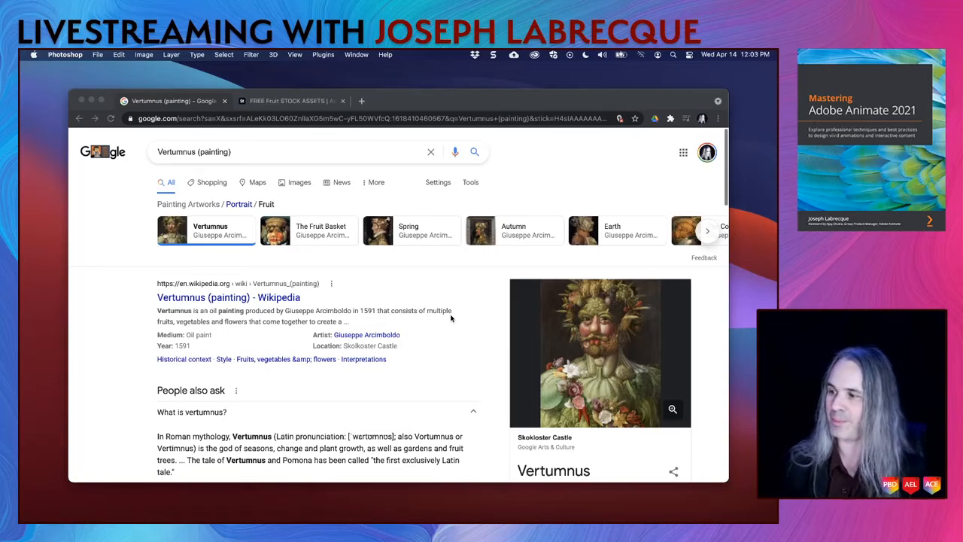
pyautogui.scroll(-2, 452, 318)
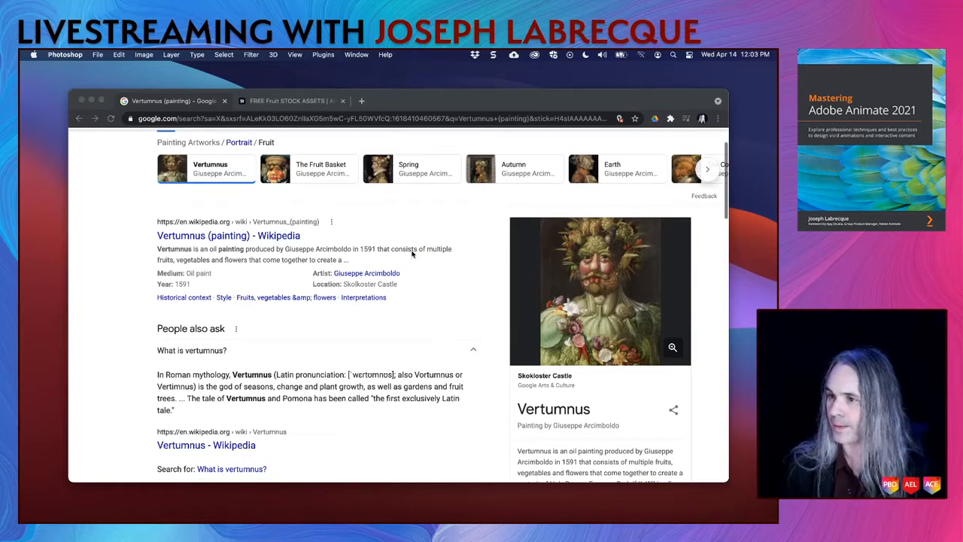
pyautogui.click(284, 175)
pyautogui.click(278, 175)
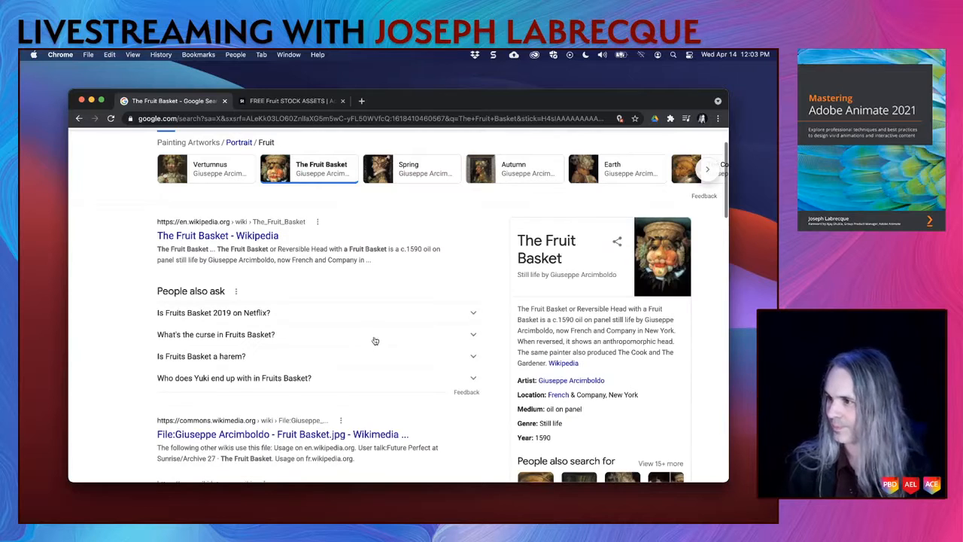
pyautogui.click(660, 273)
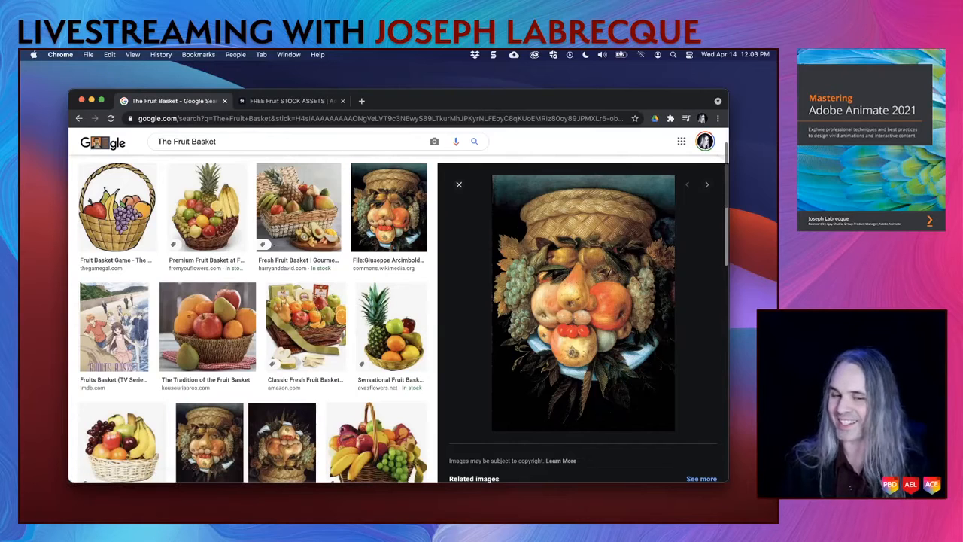
# Examine the fruit face in The Fruit Basket painting and the related Arcimboldo images as composition references
pyautogui.scroll(-5, 502, 313)
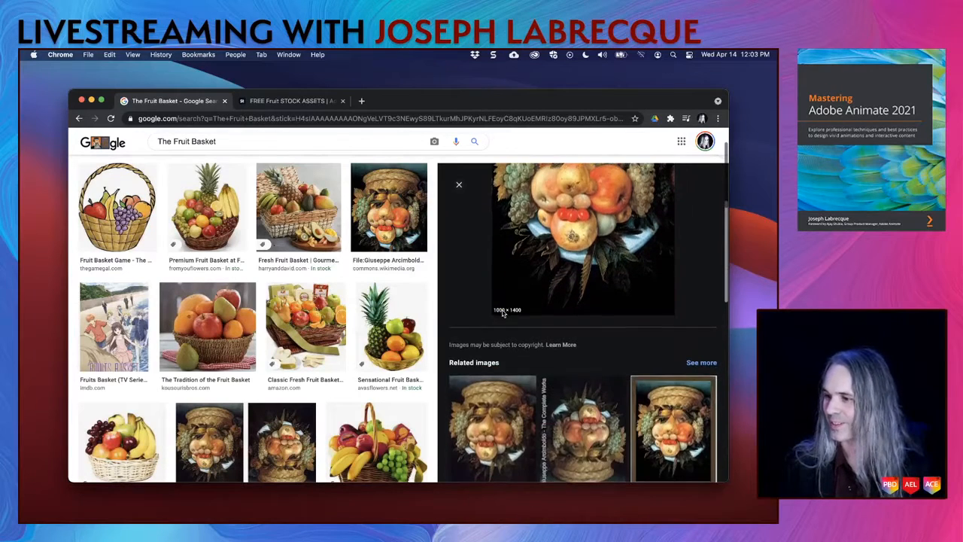
pyautogui.scroll(5, 502, 313)
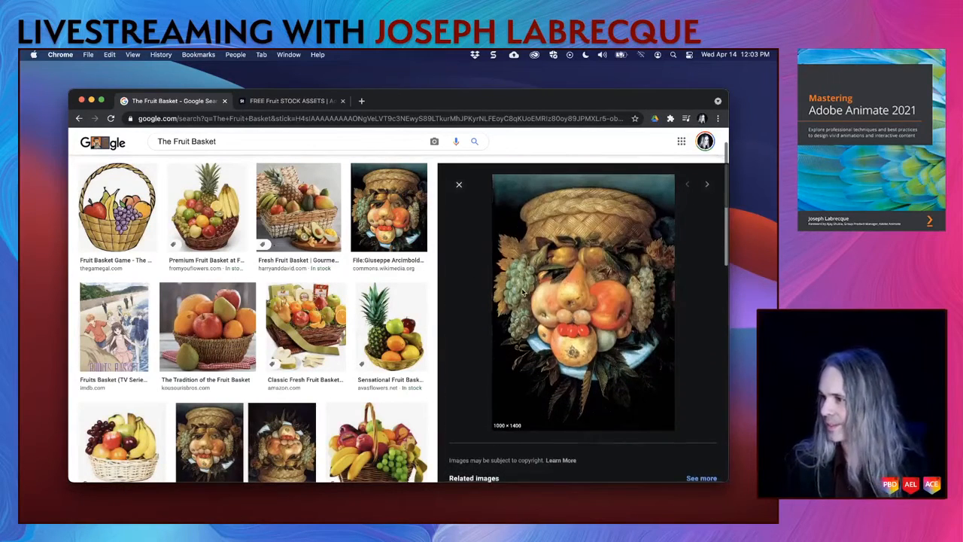
pyautogui.scroll(-8, 523, 292)
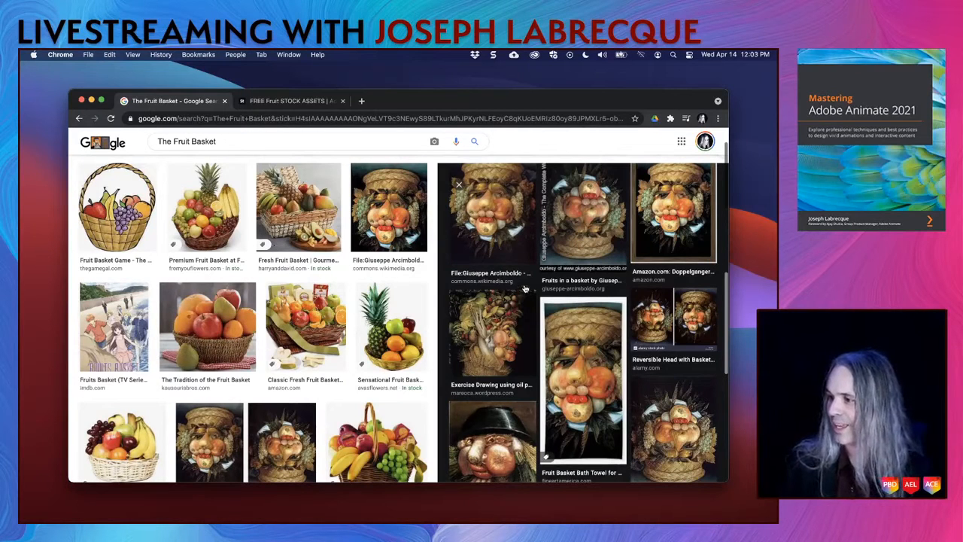
pyautogui.scroll(3, 585, 237)
pyautogui.scroll(3, 585, 237)
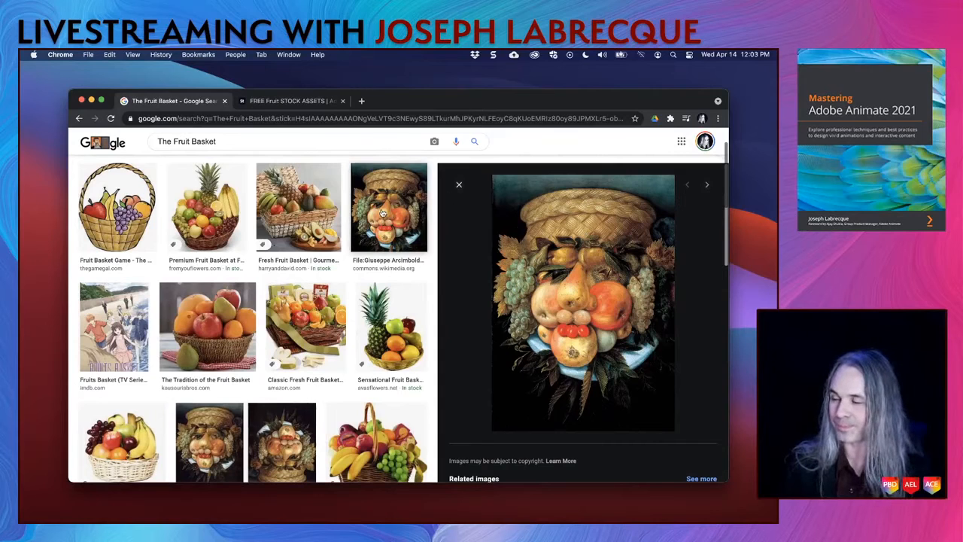
# Switch to the Adobe Stock Fruit results and check the available search categories, keeping Free selected
pyautogui.click(289, 101)
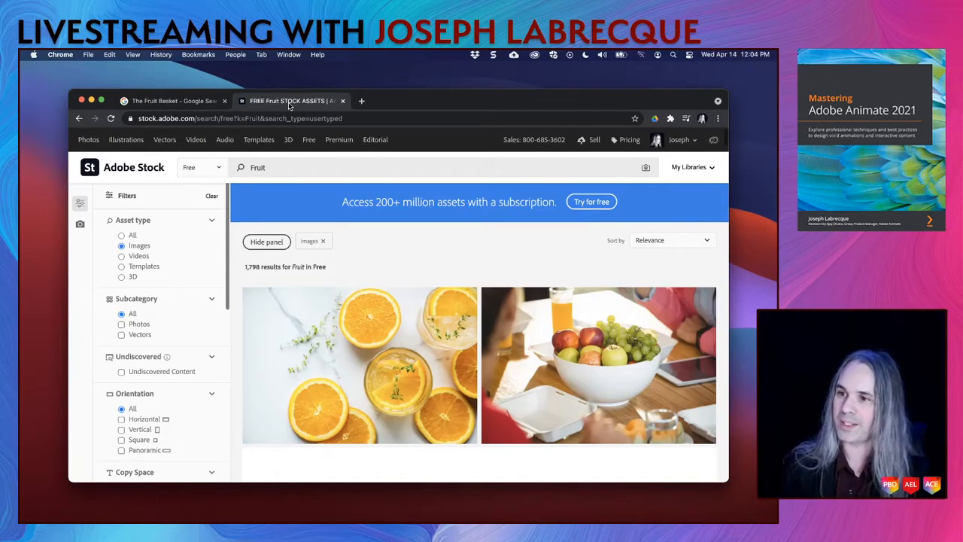
pyautogui.click(215, 170)
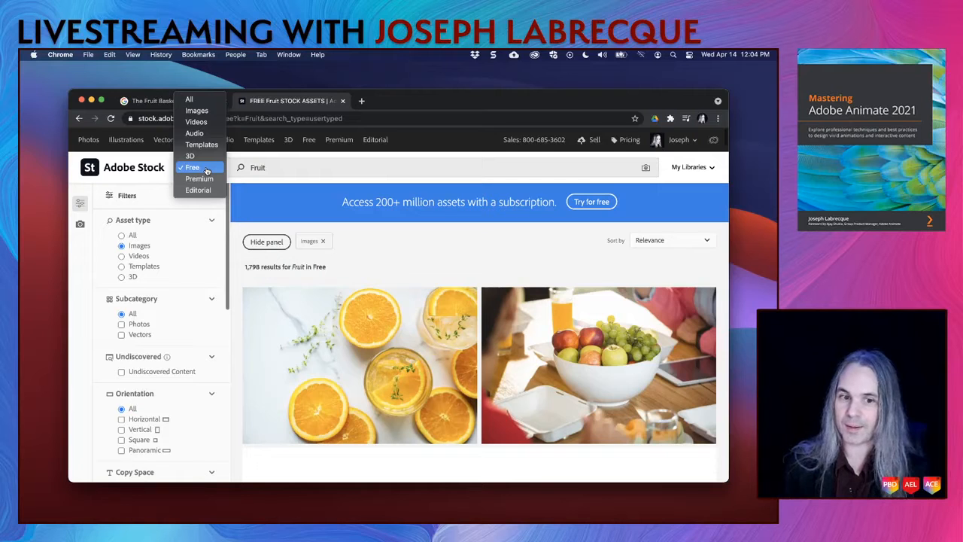
pyautogui.click(375, 237)
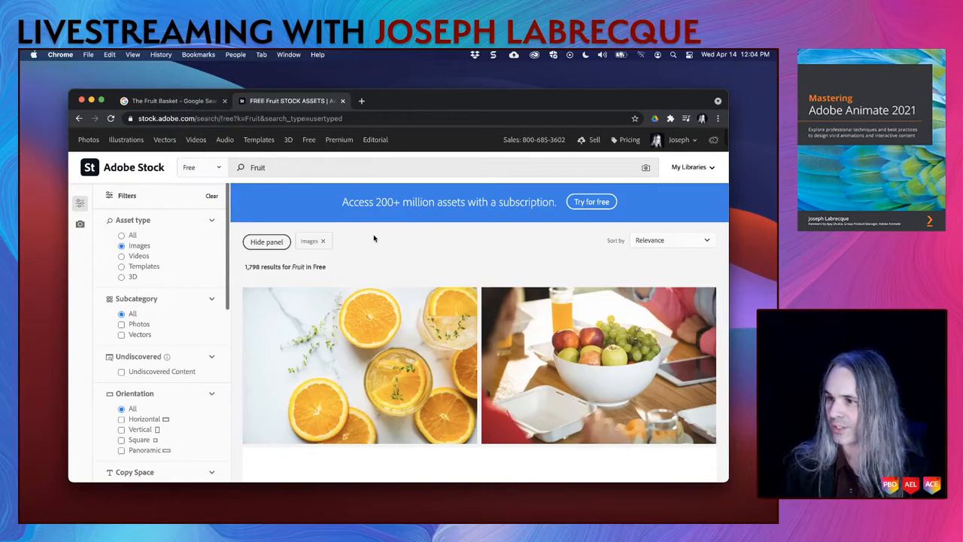
# Open the details of the free "Orange and thyme infused water recipe" image, then license and download it
pyautogui.scroll(-2, 382, 264)
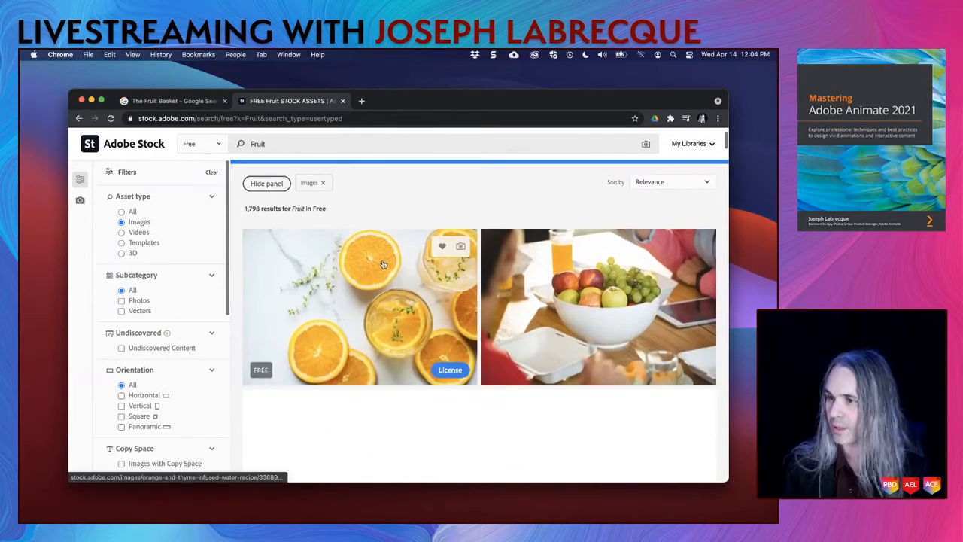
pyautogui.scroll(2, 383, 264)
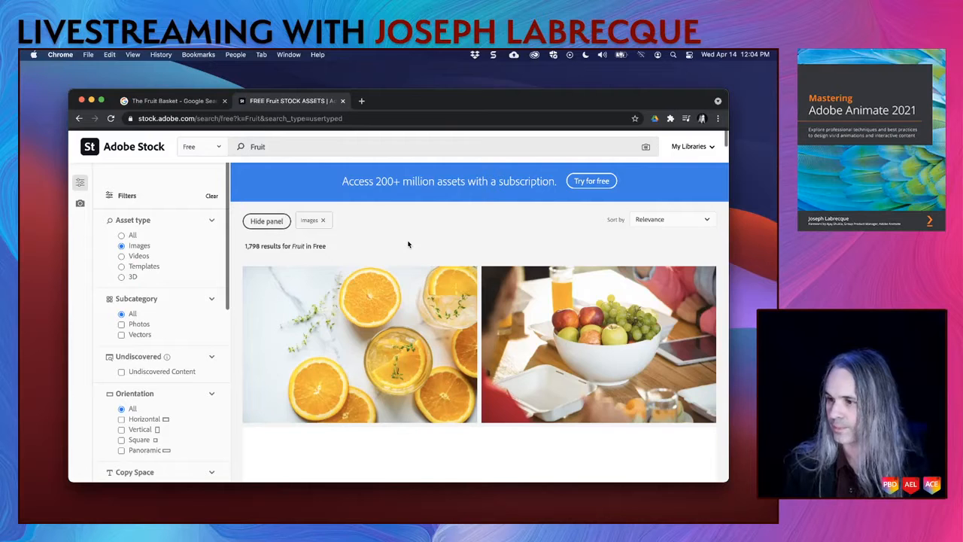
pyautogui.scroll(-5, 408, 256)
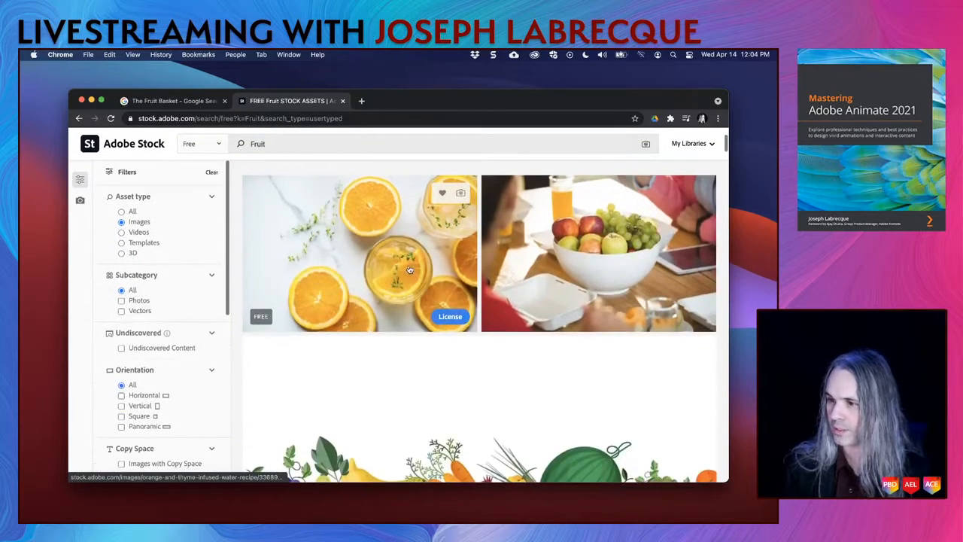
pyautogui.scroll(3, 409, 270)
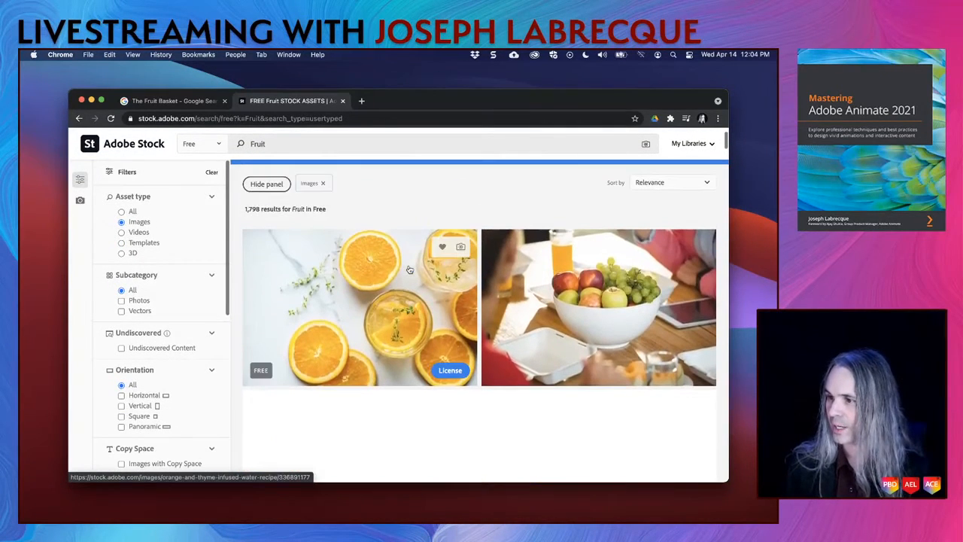
pyautogui.scroll(-3, 348, 317)
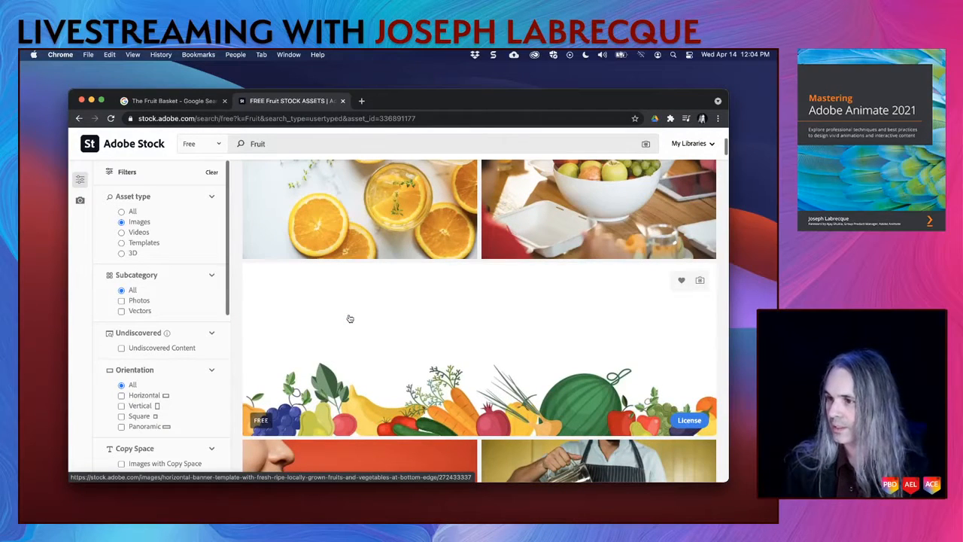
pyautogui.scroll(3, 350, 319)
pyautogui.click(349, 319)
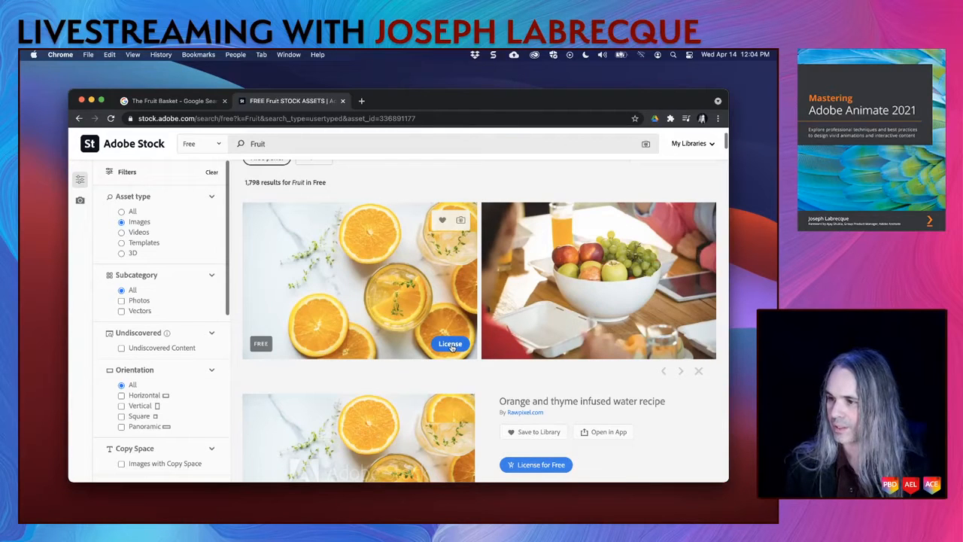
pyautogui.scroll(-2, 429, 346)
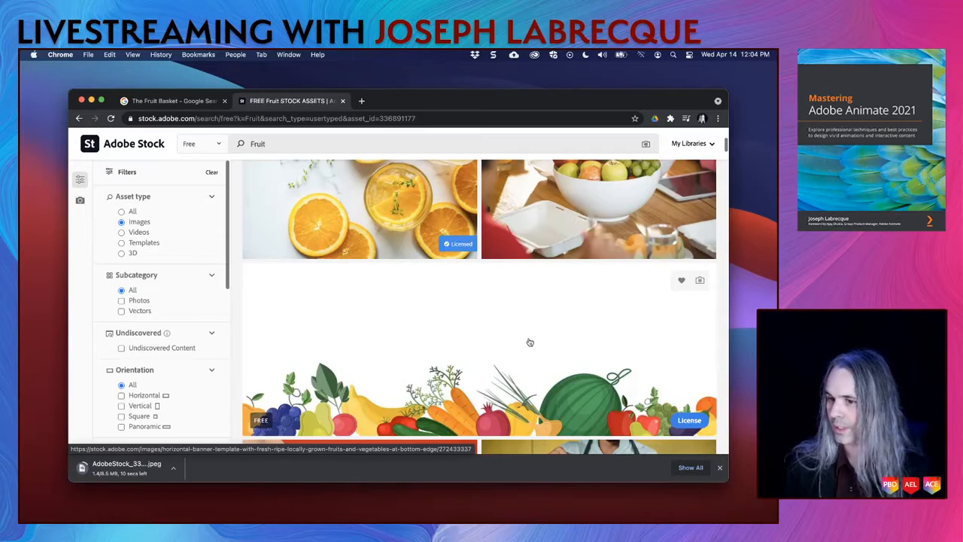
# Browse the free fruit images and restrict the results to the Photos subcategory
pyautogui.scroll(-1, 529, 341)
pyautogui.scroll(-6, 525, 322)
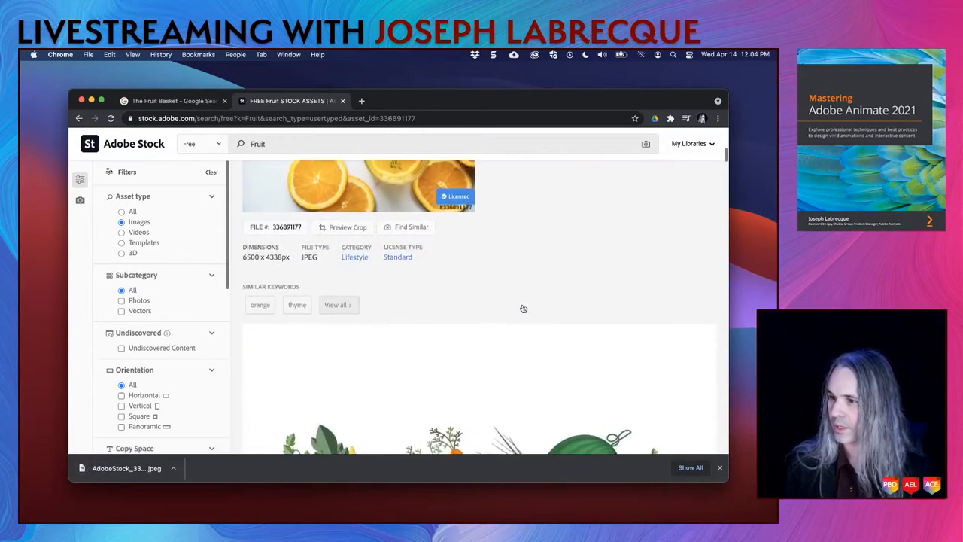
pyautogui.scroll(-5, 523, 309)
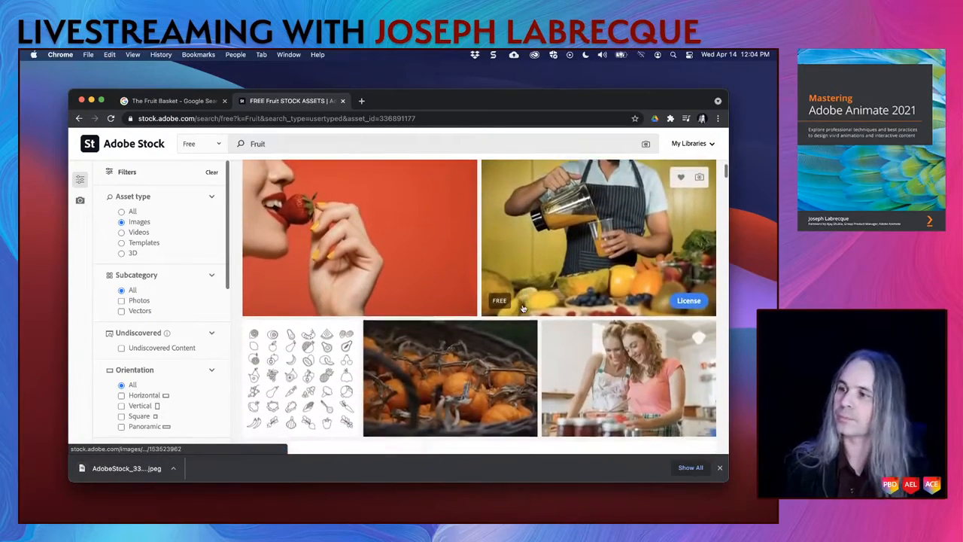
pyautogui.scroll(-6, 524, 308)
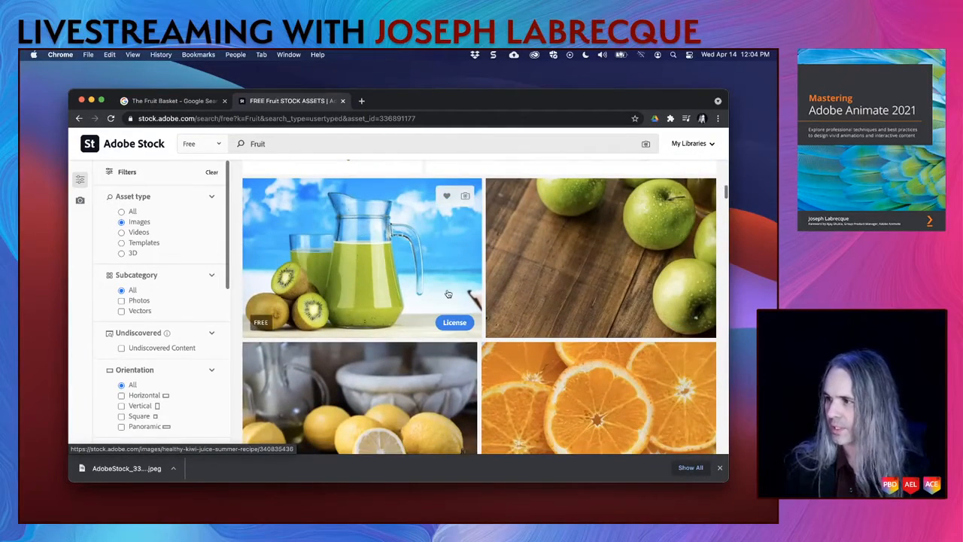
pyautogui.scroll(-3, 447, 293)
pyautogui.scroll(-4, 447, 293)
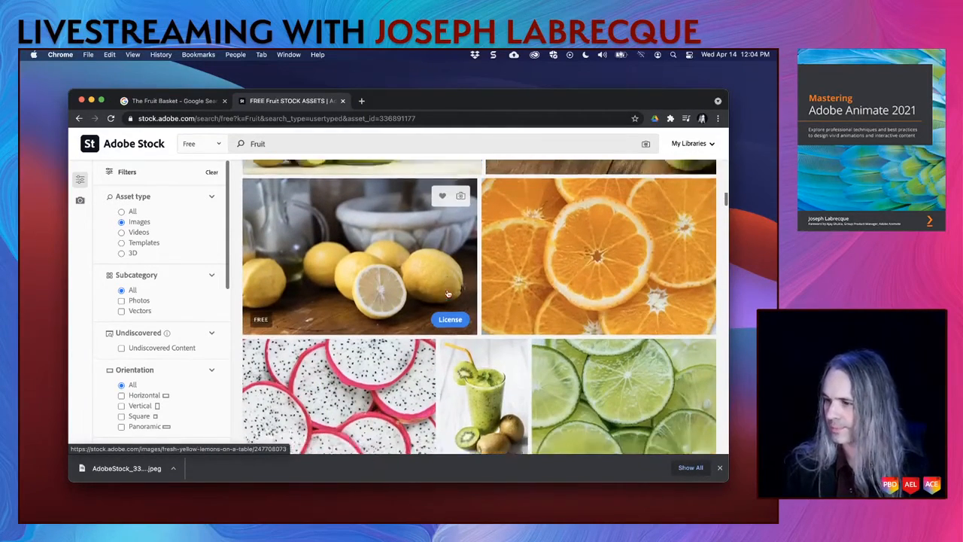
pyautogui.click(121, 301)
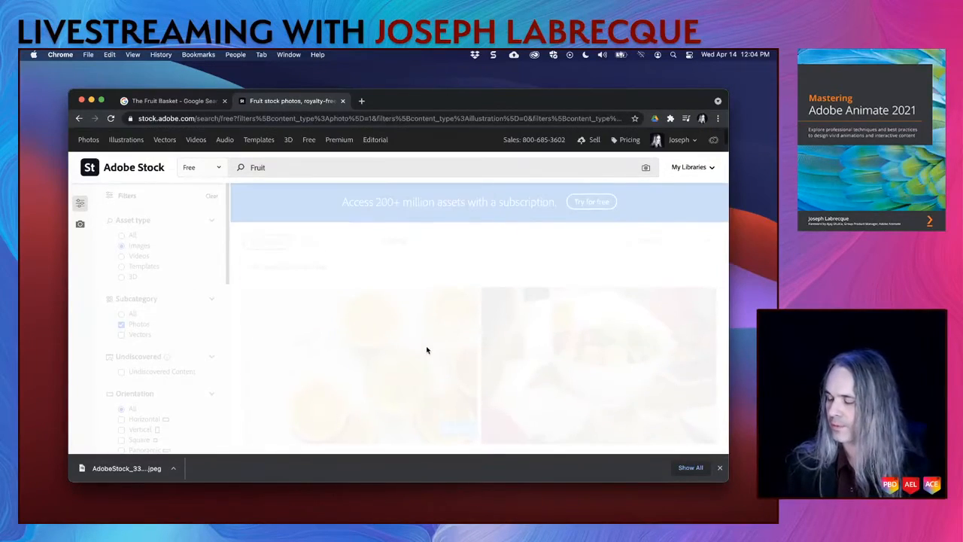
# Find the free close-up photo of red and green apples among the fruit photos and license it for download
pyautogui.scroll(-5, 457, 353)
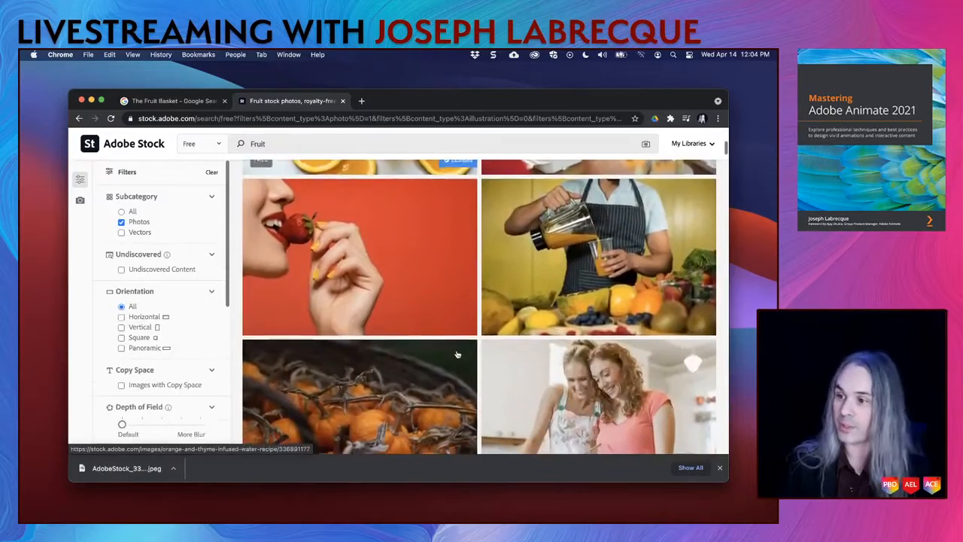
pyautogui.scroll(-3, 457, 353)
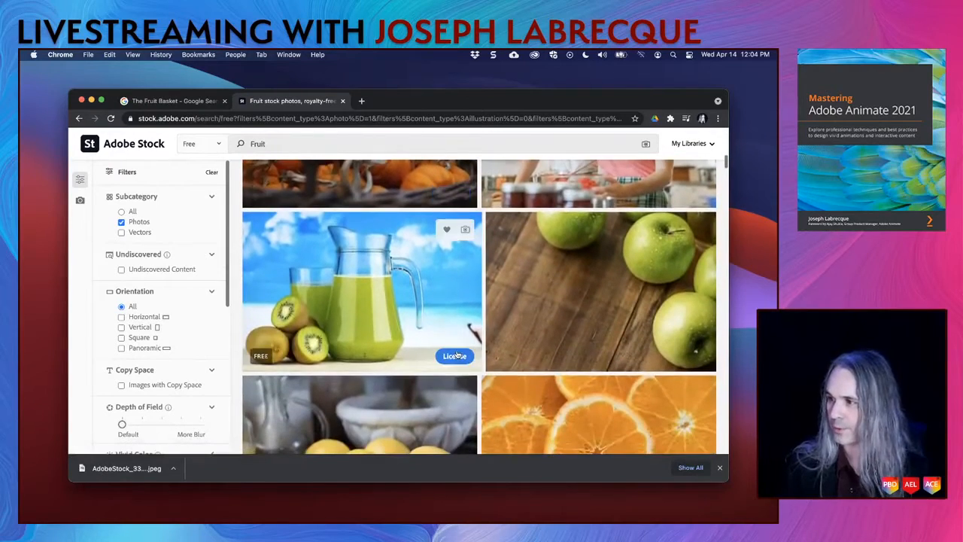
pyautogui.scroll(-3, 457, 354)
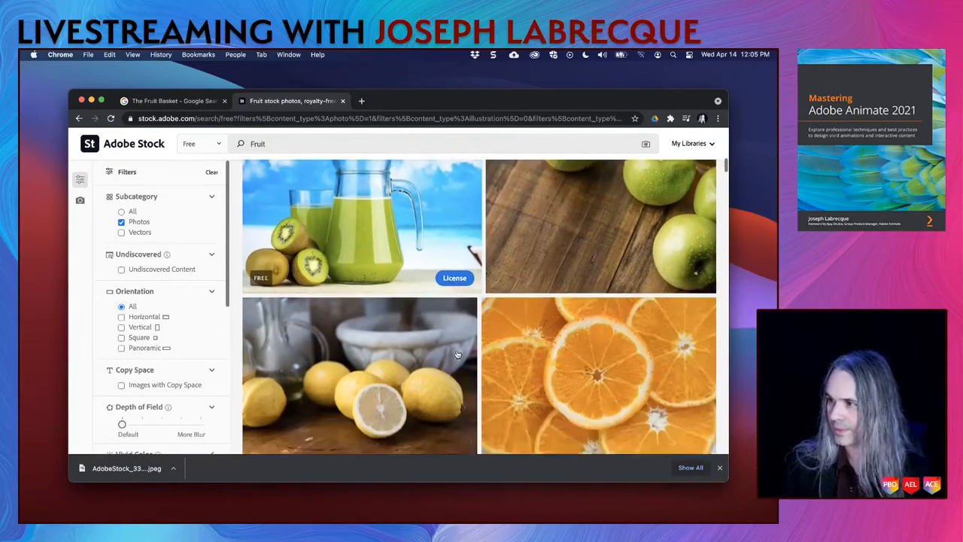
pyautogui.scroll(-5, 456, 354)
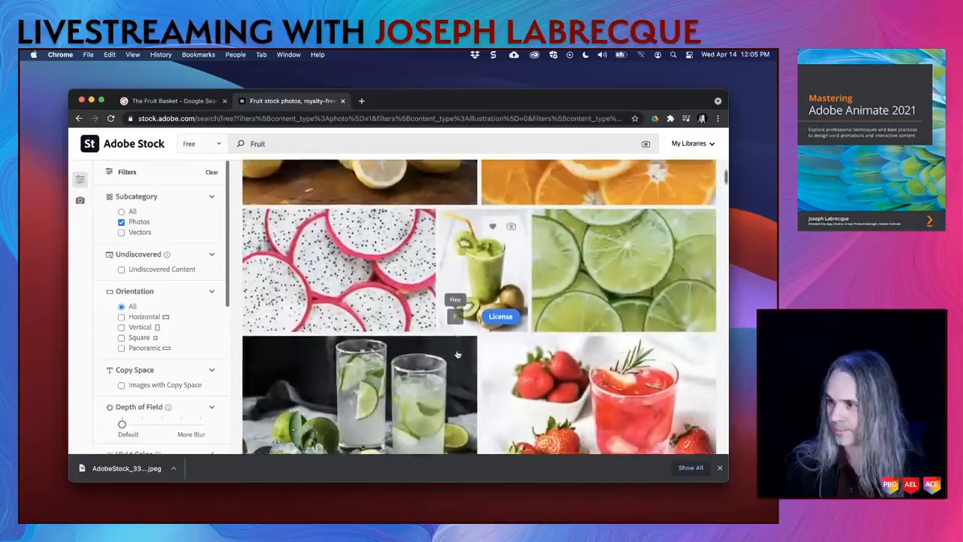
pyautogui.scroll(-8, 457, 353)
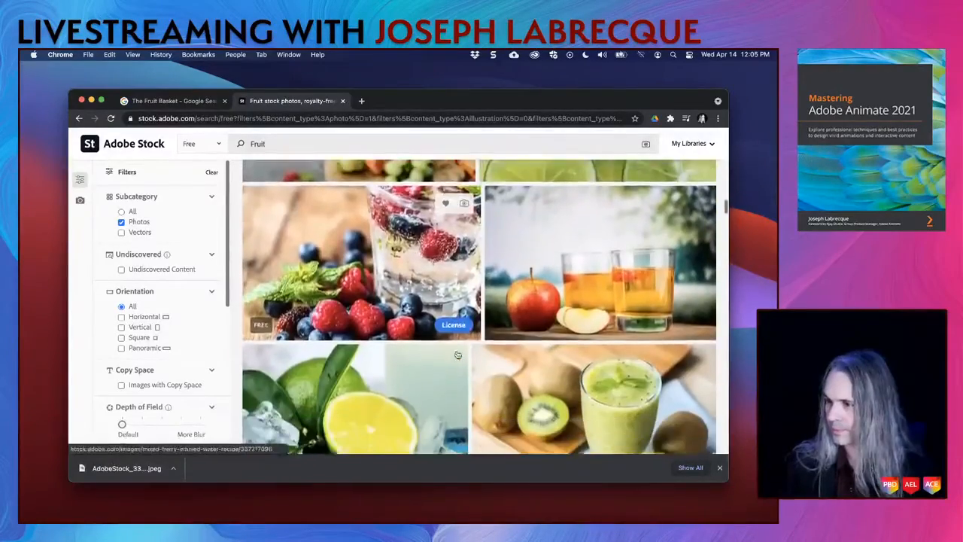
pyautogui.scroll(-4, 456, 353)
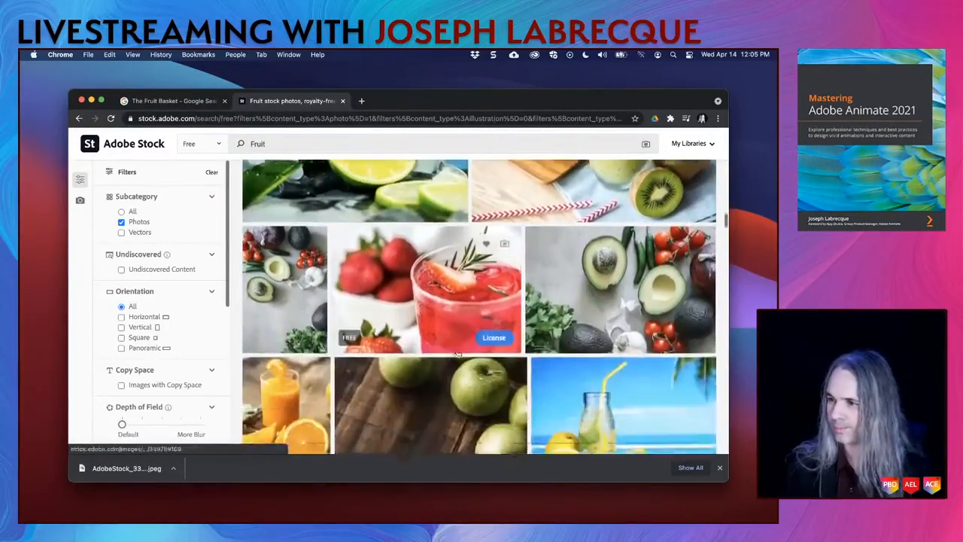
pyautogui.scroll(-3, 456, 353)
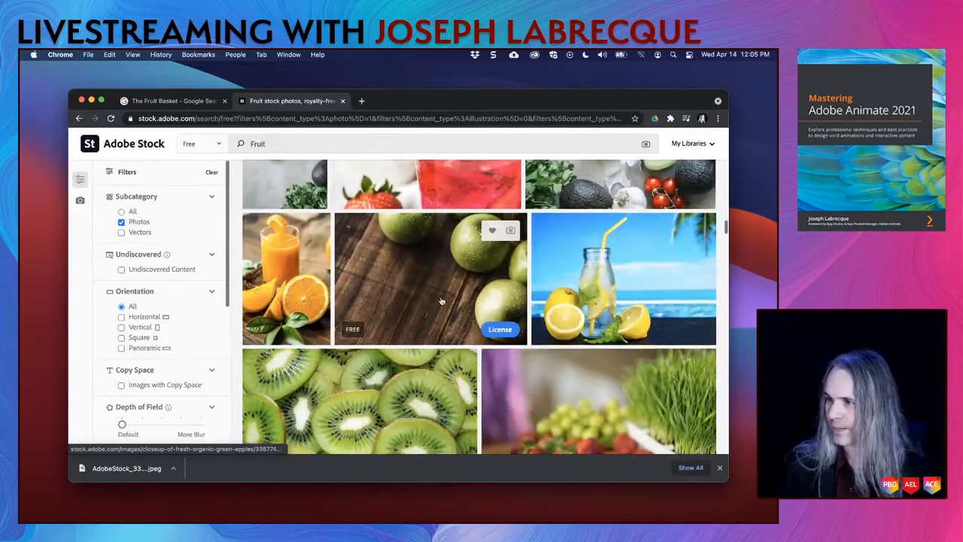
pyautogui.scroll(-6, 441, 301)
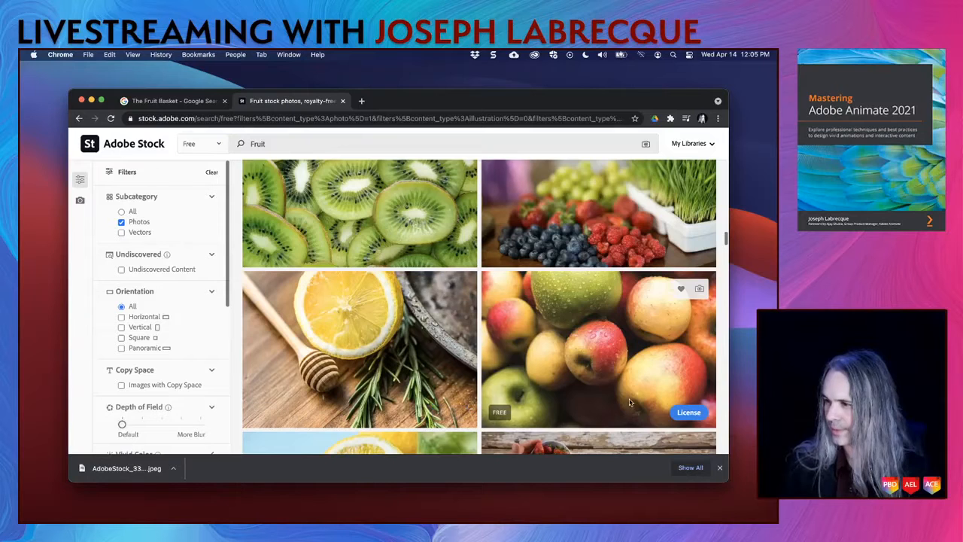
pyautogui.scroll(-2, 595, 364)
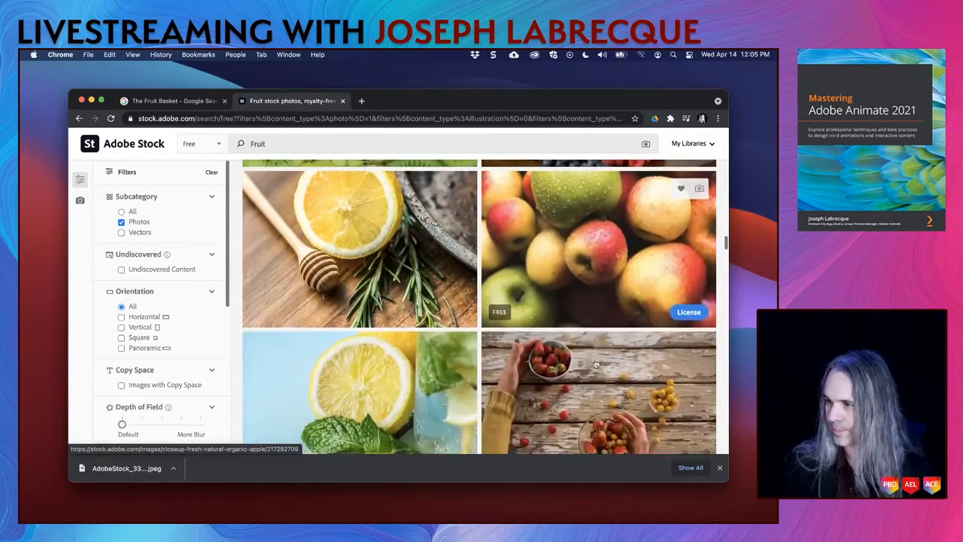
pyautogui.click(691, 322)
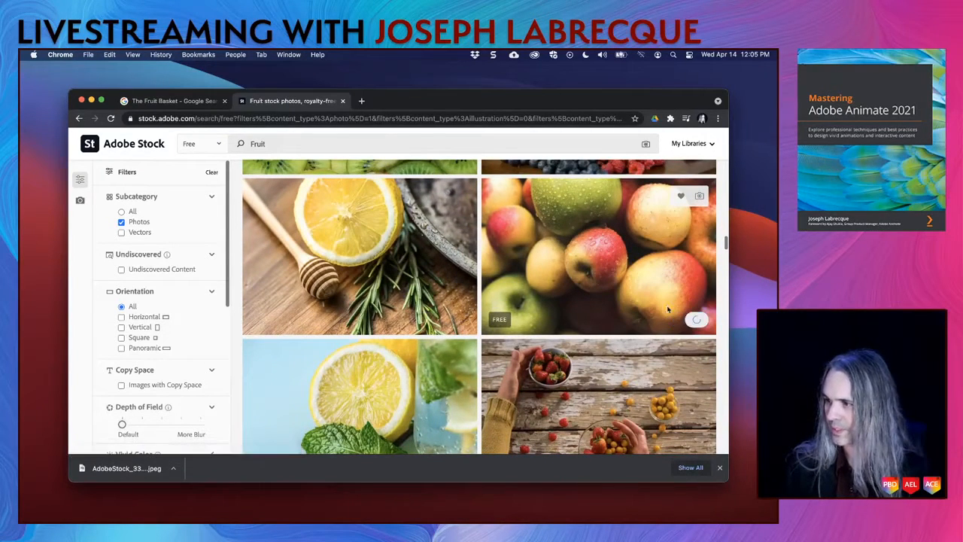
# Find the free photo of fresh halved pineapple isolated on white among the fruit photos and license it for download
pyautogui.scroll(-5, 538, 279)
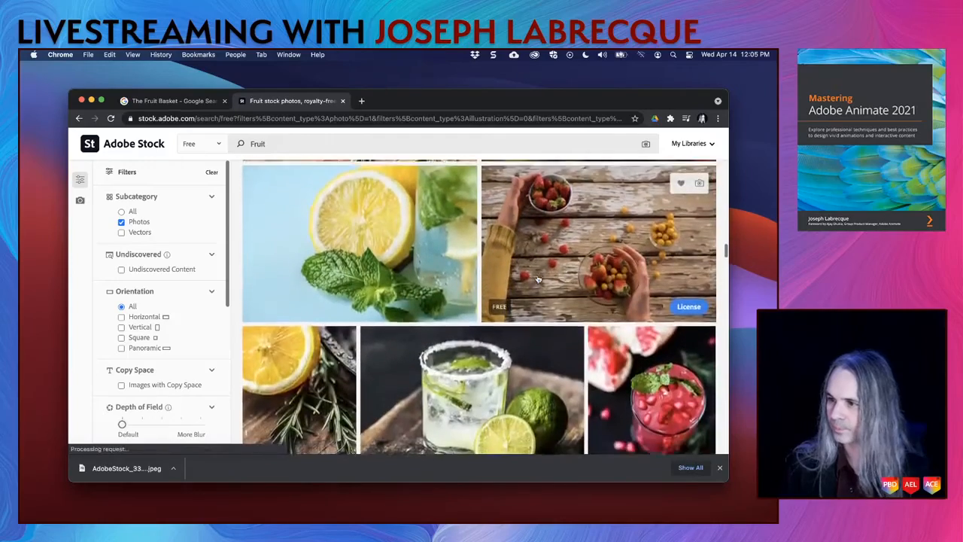
pyautogui.scroll(-1, 537, 279)
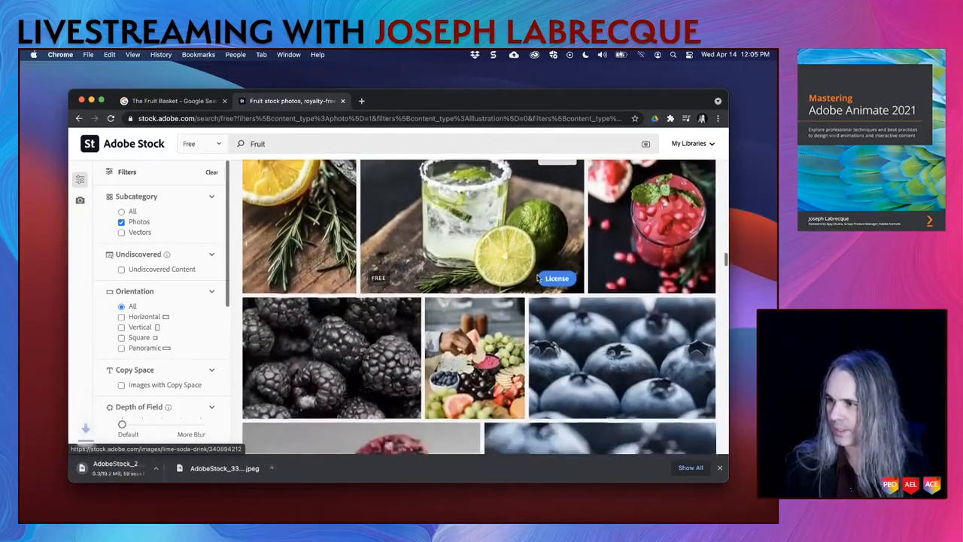
pyautogui.scroll(1, 477, 274)
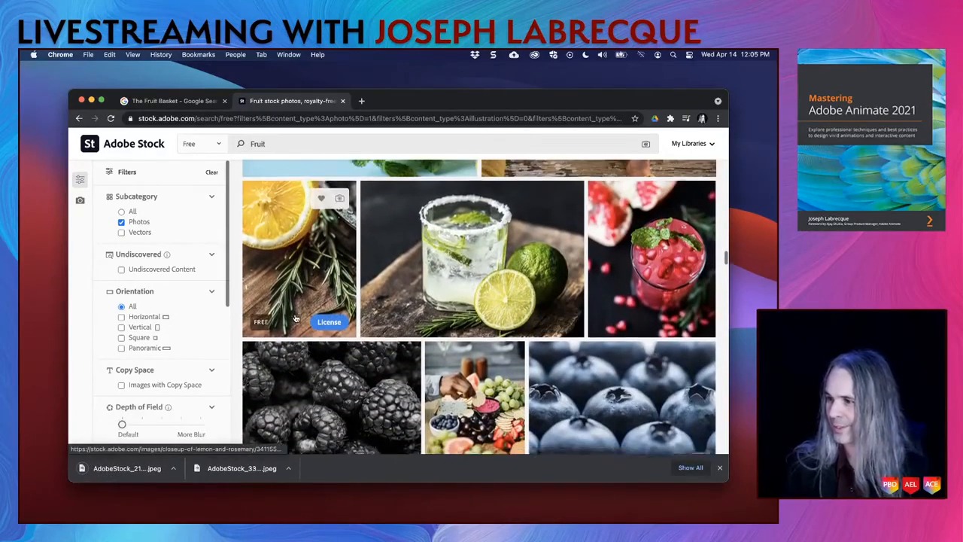
pyautogui.scroll(-1, 358, 369)
pyautogui.scroll(-1, 359, 369)
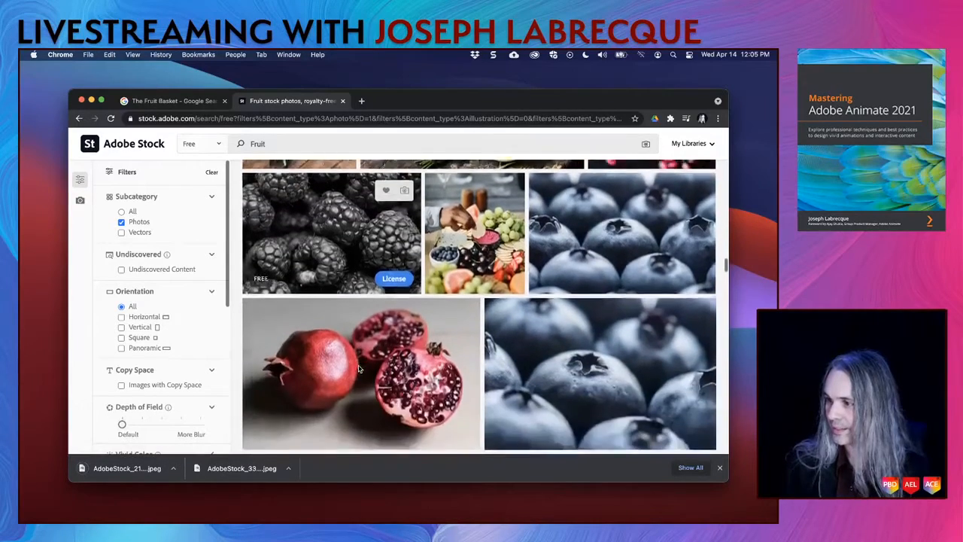
pyautogui.scroll(2, 359, 368)
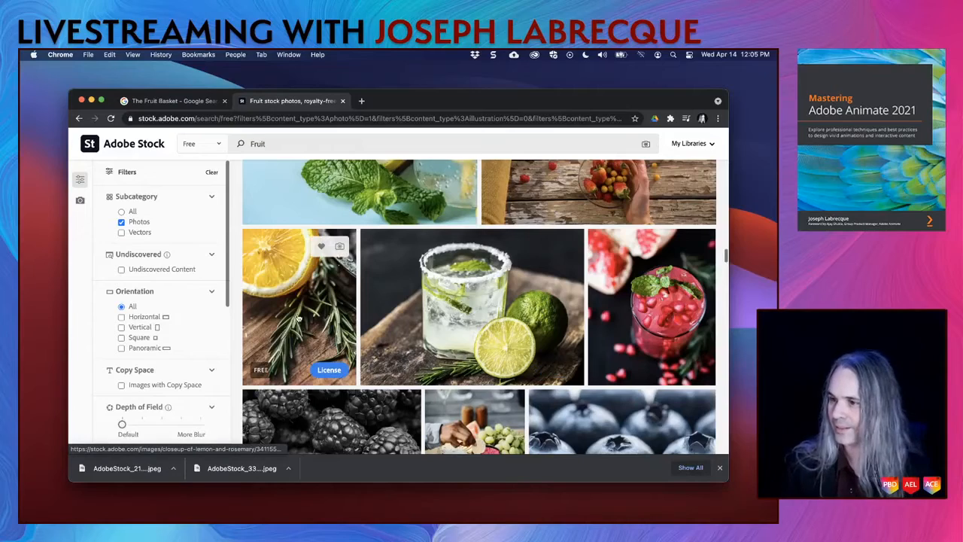
pyautogui.scroll(-1, 338, 361)
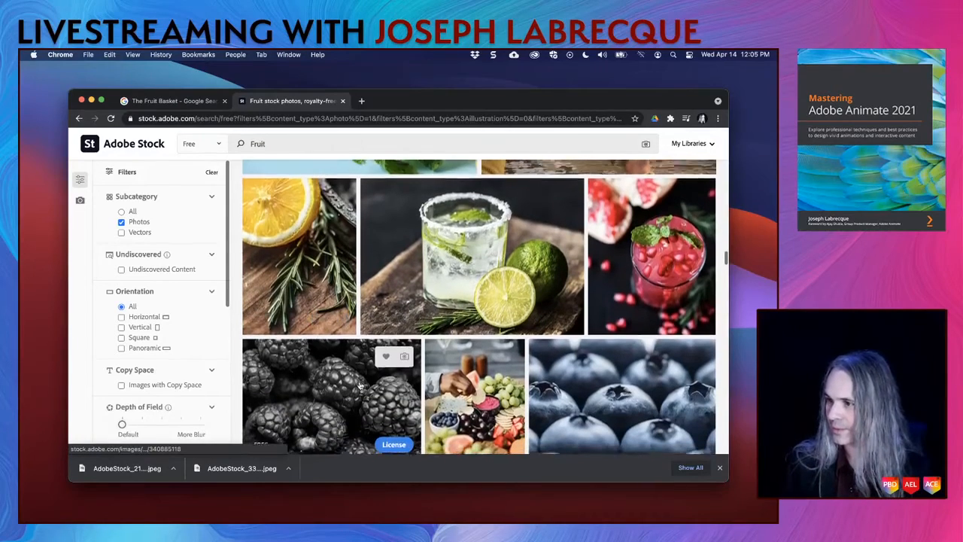
pyautogui.scroll(-5, 359, 385)
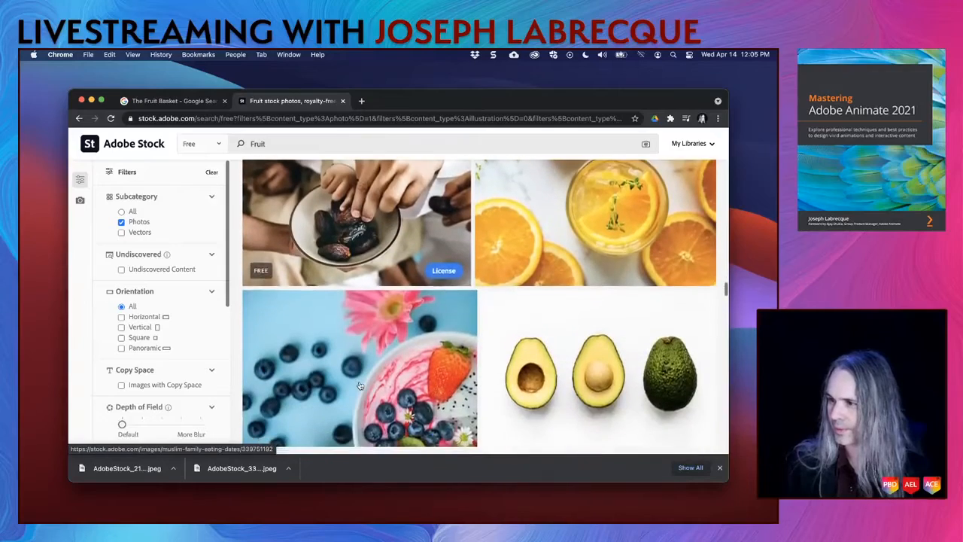
pyautogui.scroll(-2, 360, 386)
pyautogui.scroll(-4, 359, 386)
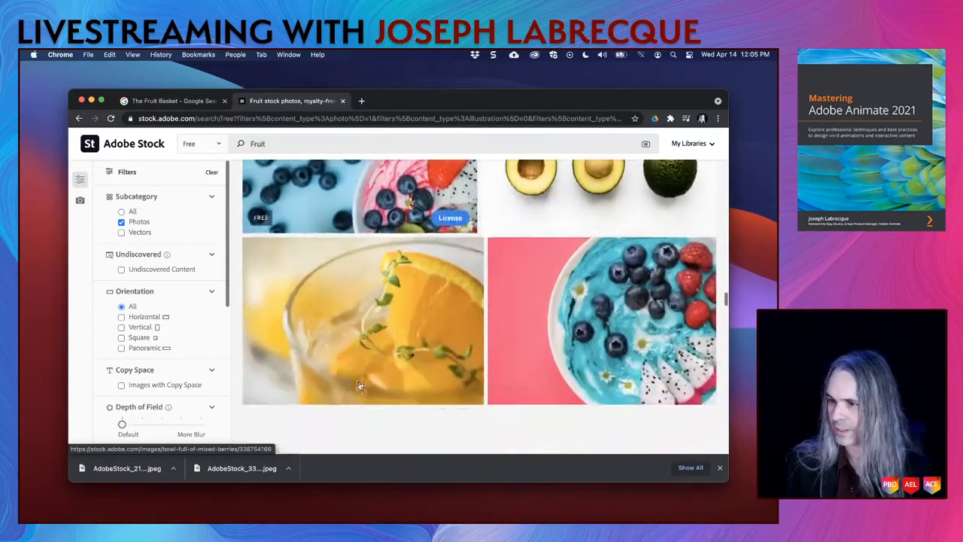
pyautogui.scroll(-4, 360, 386)
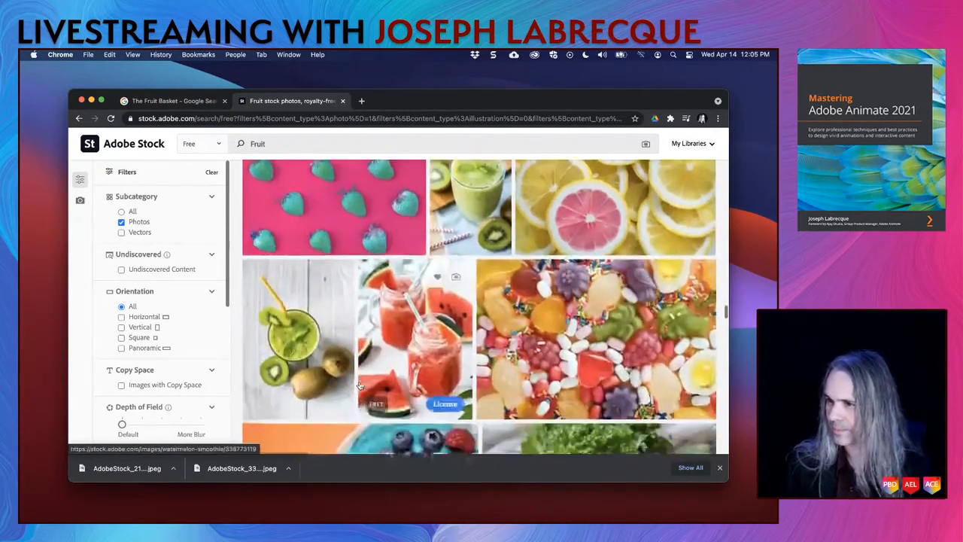
pyautogui.scroll(-5, 359, 386)
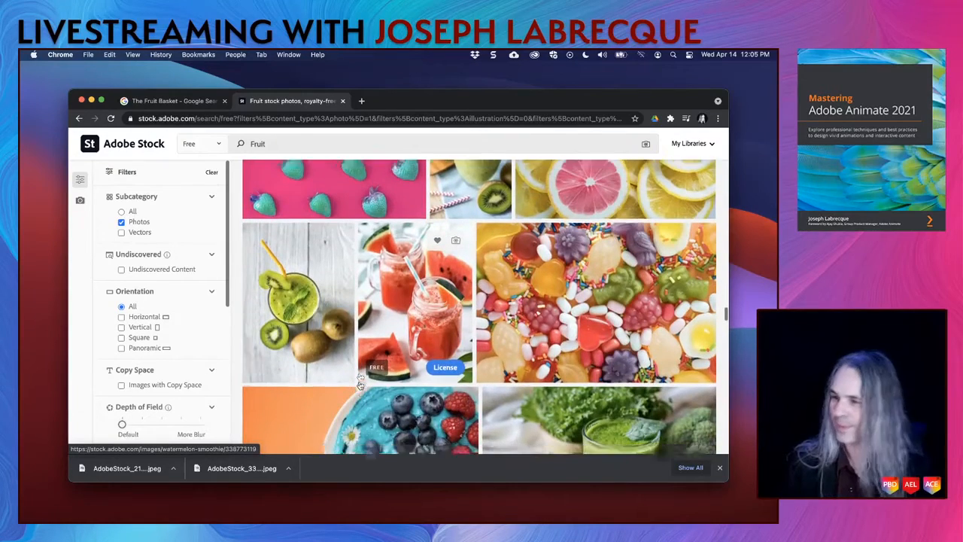
pyautogui.scroll(-2, 360, 384)
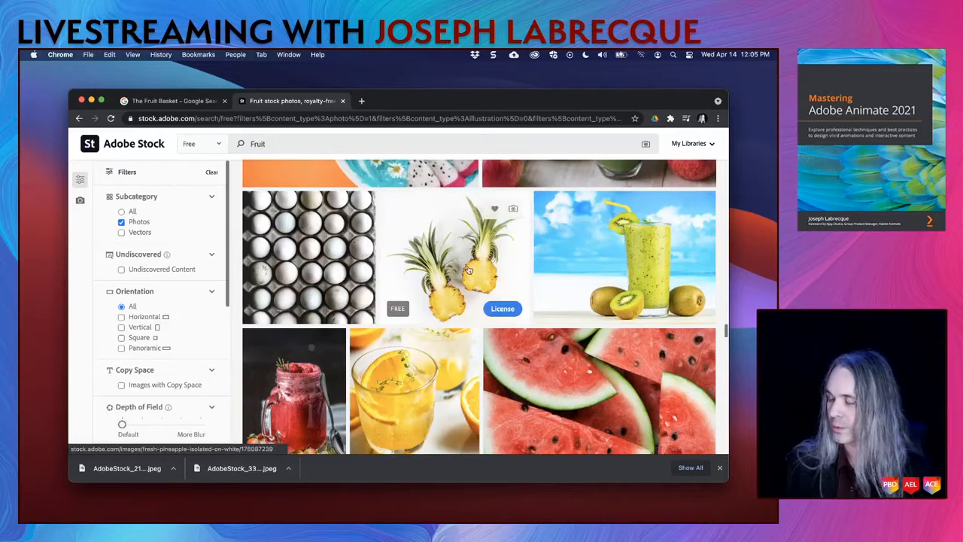
pyautogui.click(502, 309)
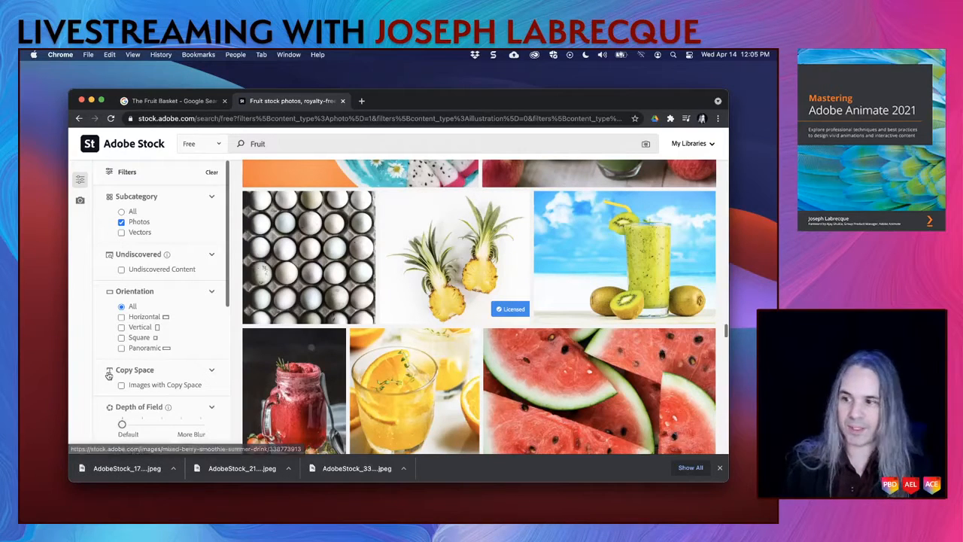
# Find the free photo of a peeled corn cob on a pink background and license it for download
pyautogui.scroll(-2, 489, 329)
pyautogui.scroll(-5, 489, 329)
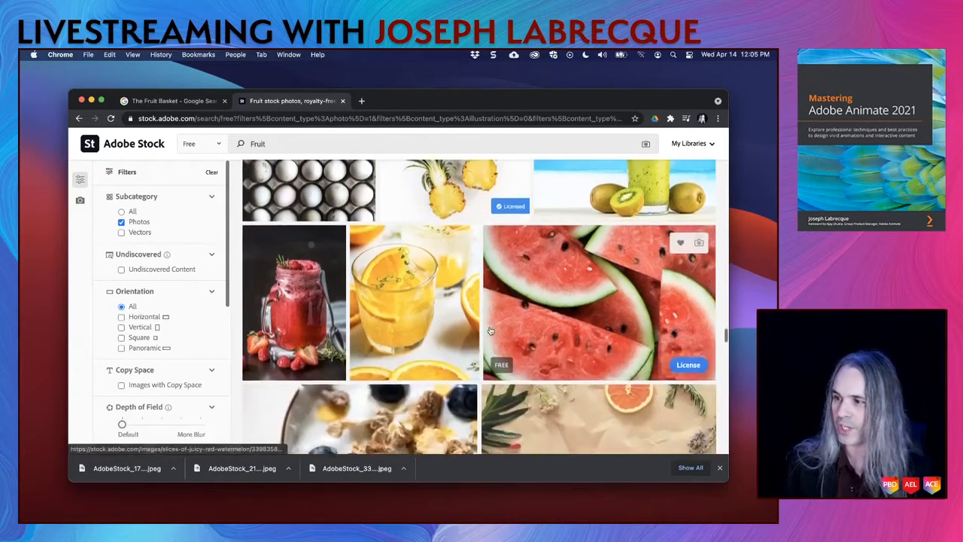
pyautogui.scroll(2, 489, 329)
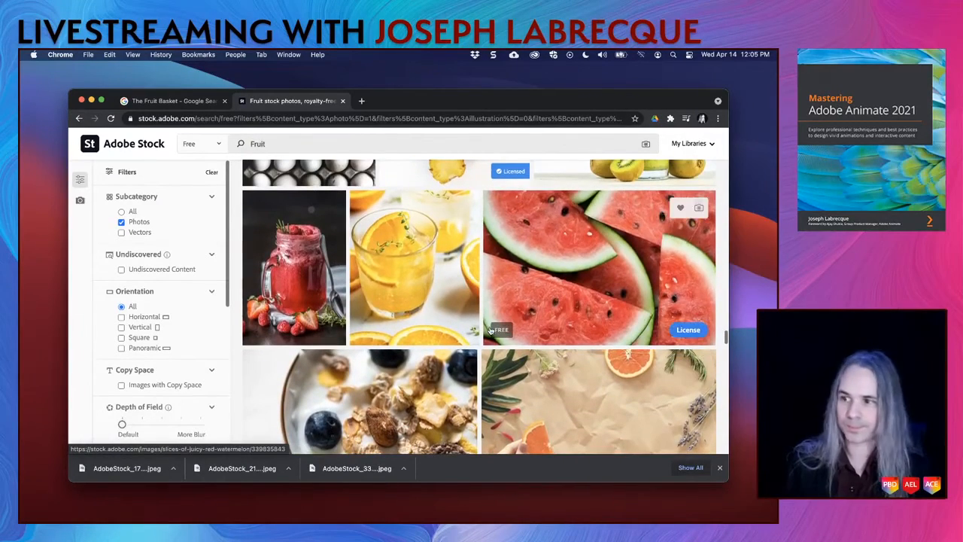
pyautogui.scroll(-7, 490, 329)
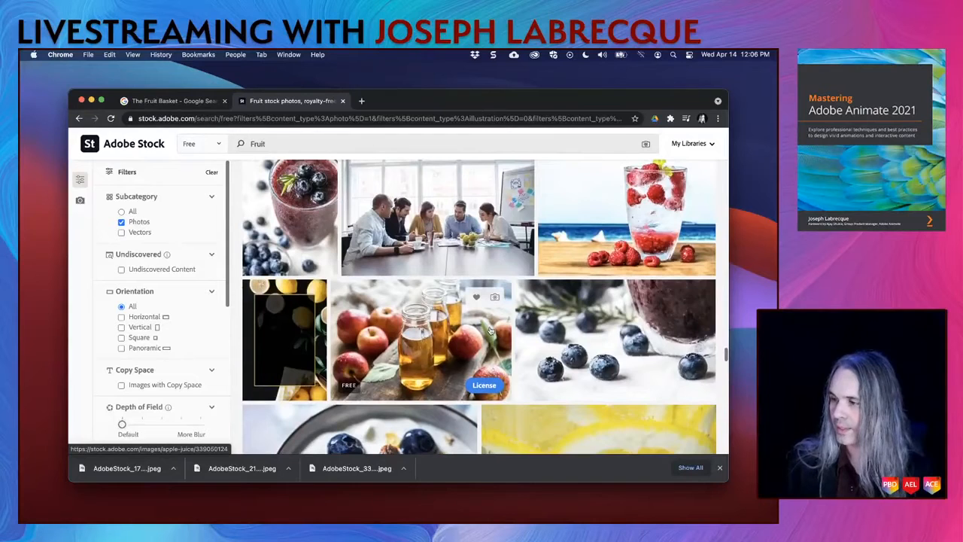
pyautogui.scroll(-5, 490, 329)
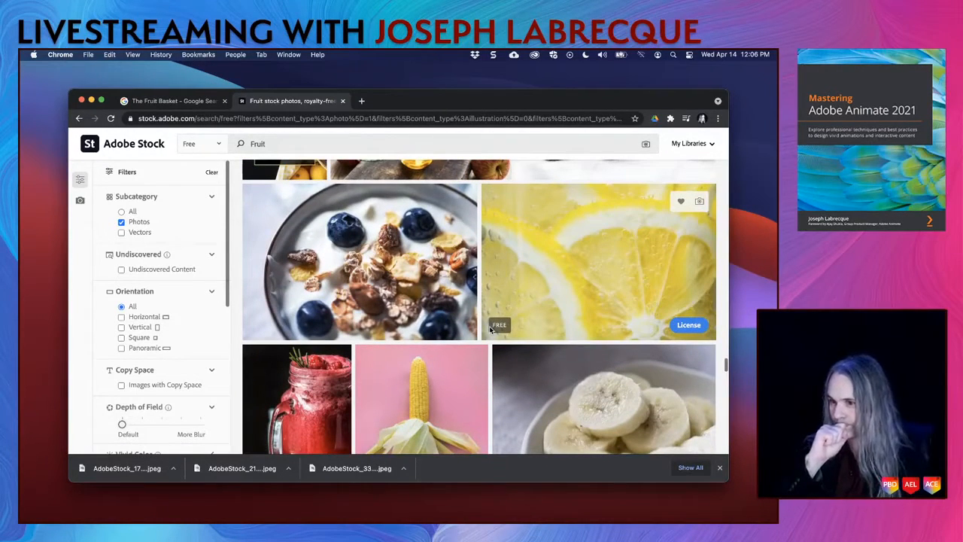
pyautogui.scroll(-3, 490, 328)
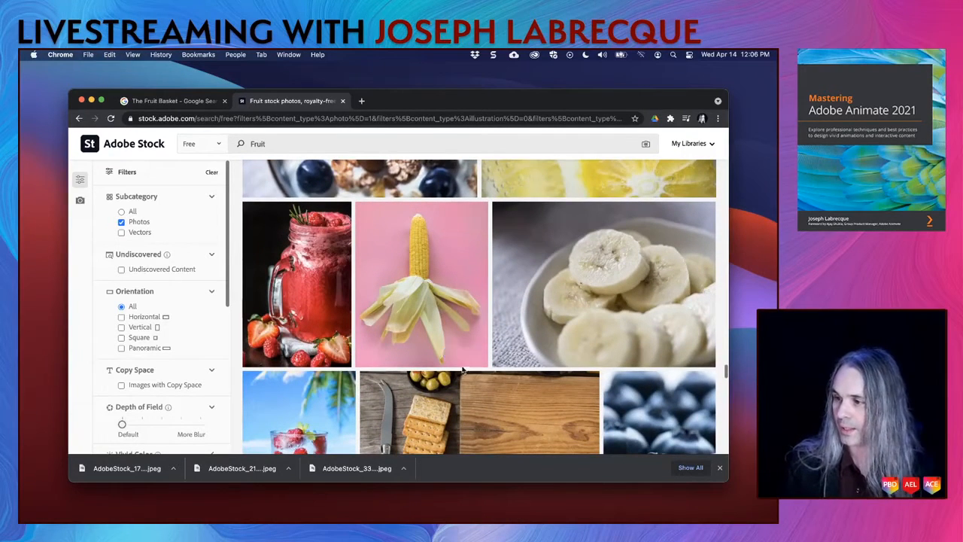
pyautogui.scroll(-4, 440, 354)
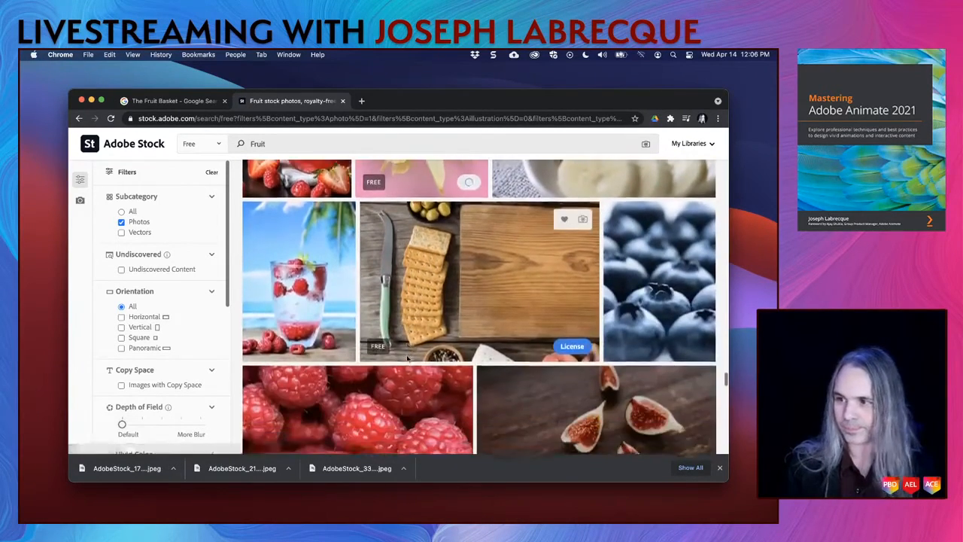
# Look through the remaining free fruit photos to the end of the results for more usable images
pyautogui.scroll(-2, 406, 359)
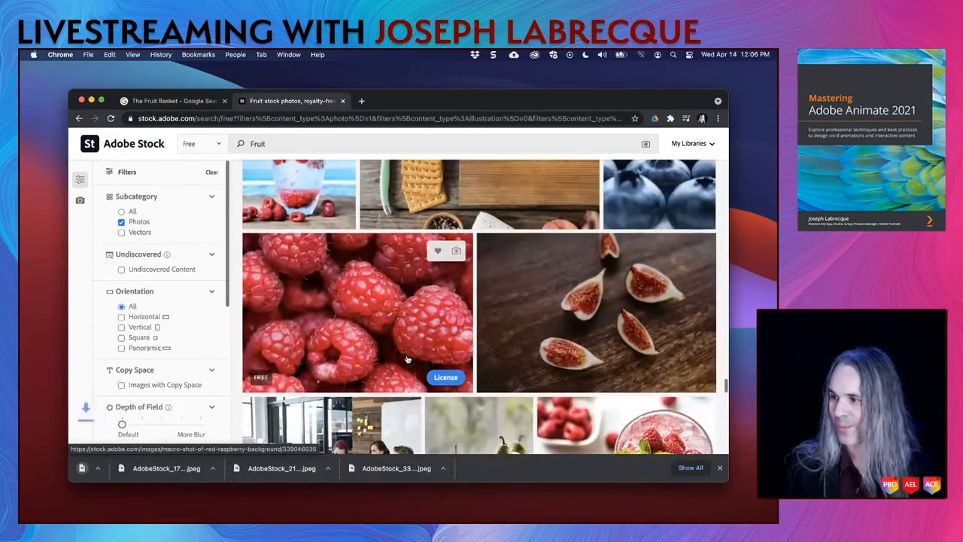
pyautogui.scroll(-2, 406, 359)
pyautogui.scroll(-5, 406, 358)
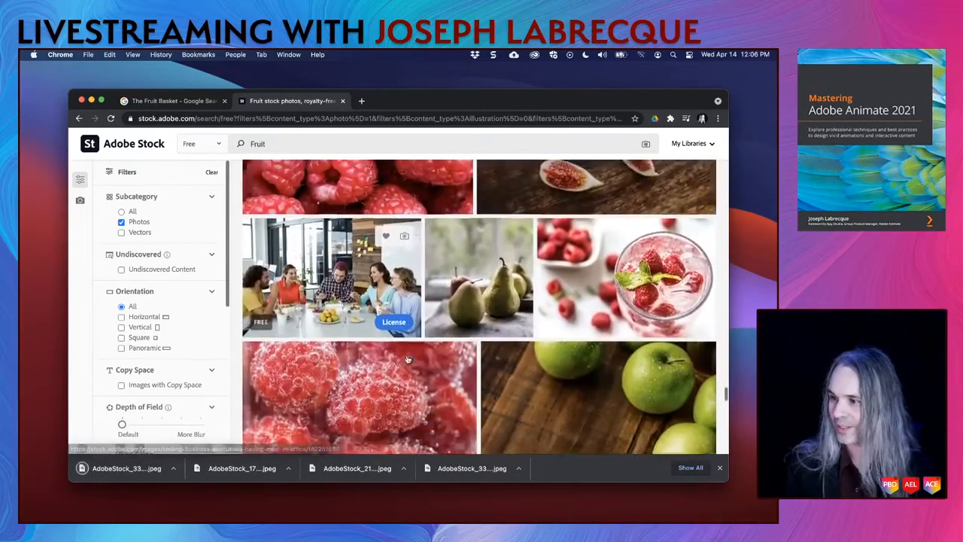
pyautogui.scroll(-6, 406, 359)
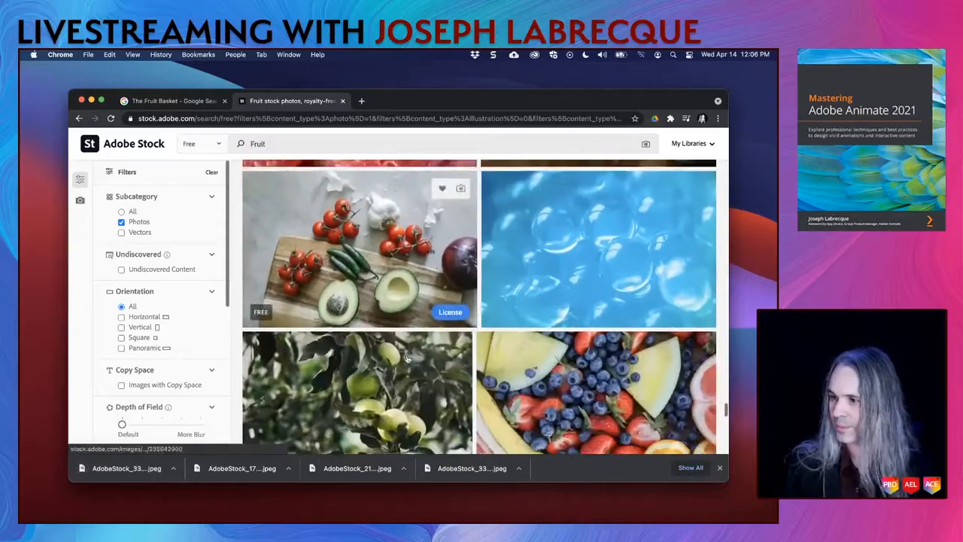
pyautogui.scroll(1, 406, 359)
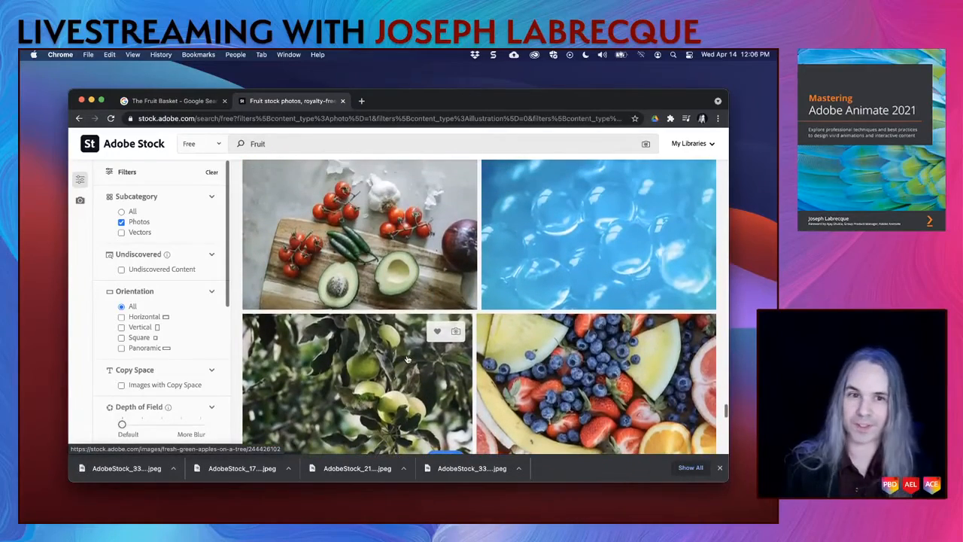
pyautogui.scroll(-5, 406, 359)
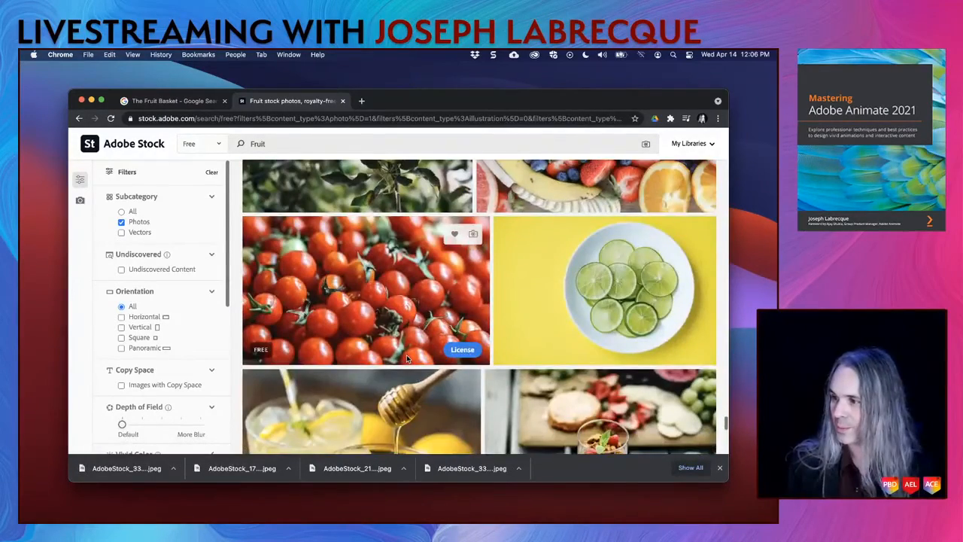
pyautogui.scroll(-5, 406, 358)
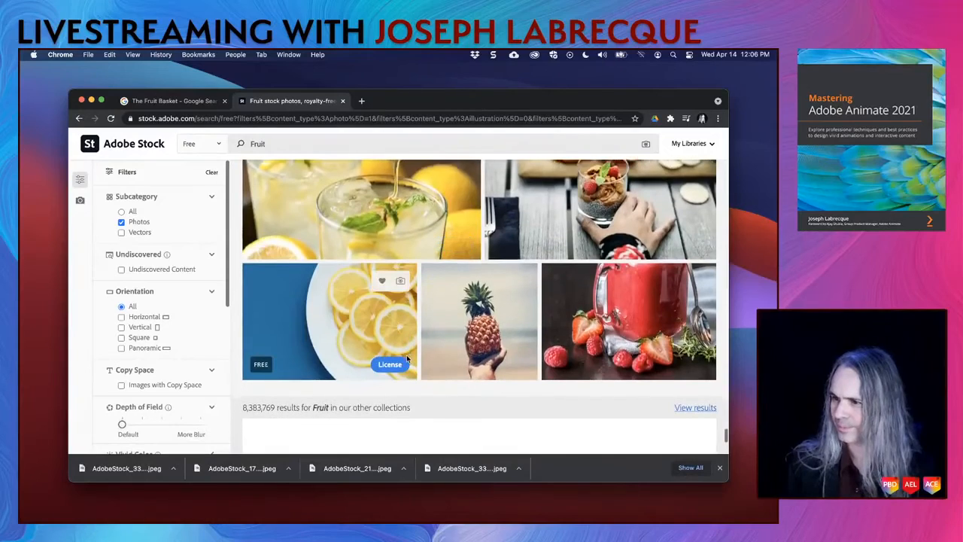
pyautogui.scroll(-5, 407, 359)
pyautogui.scroll(3, 407, 358)
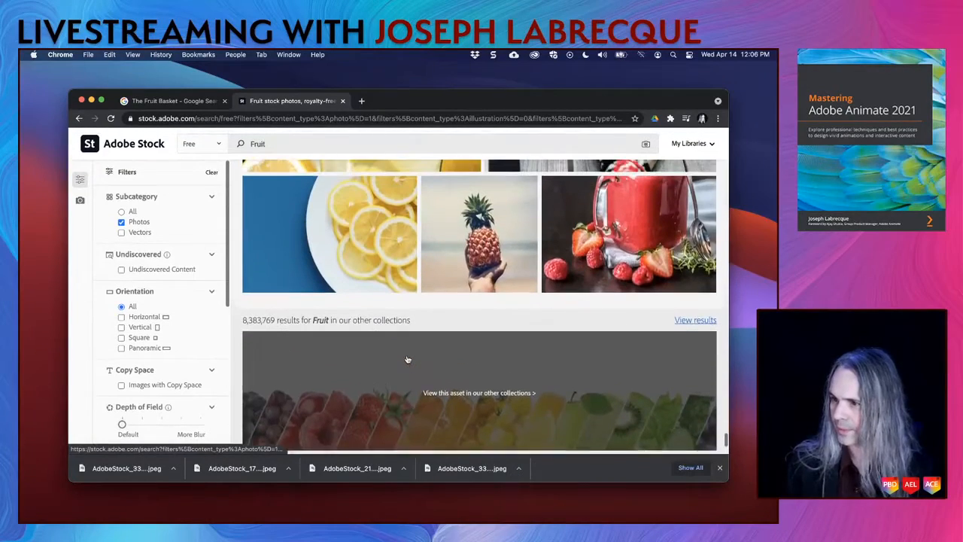
# Search the free photos for "vegetables" and license the image of assorted vegetables arranged around a wooden surface
pyautogui.scroll(5, 475, 256)
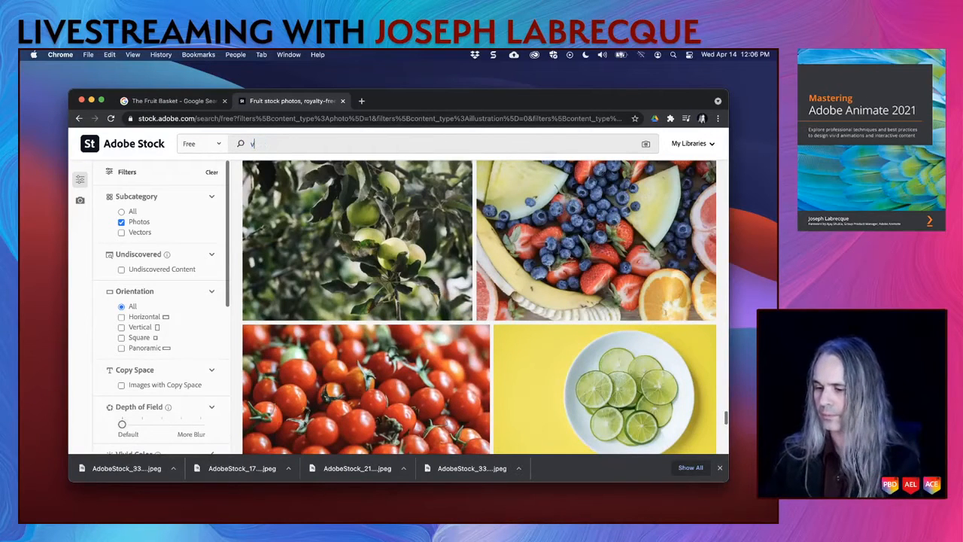
pyautogui.write('egetables')
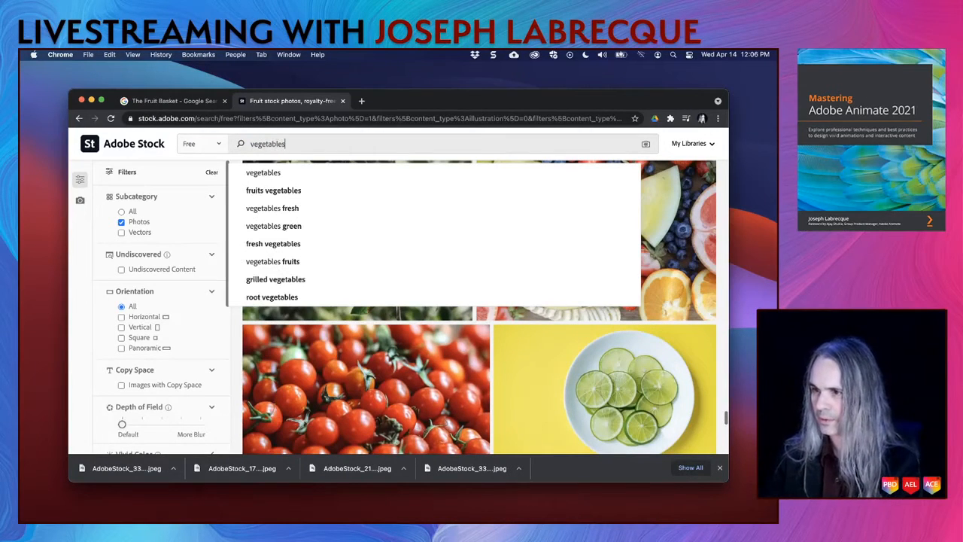
pyautogui.press('Return')
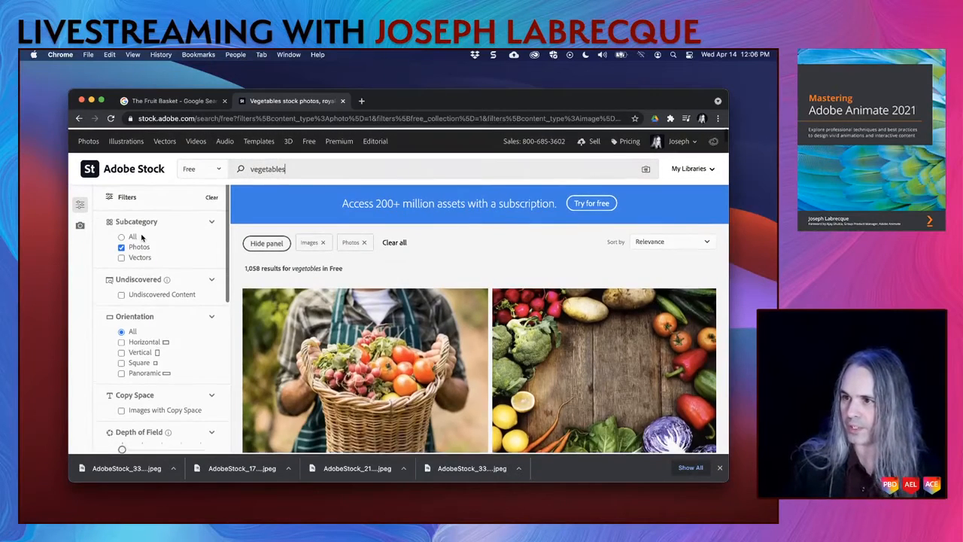
pyautogui.scroll(-1, 141, 237)
pyautogui.scroll(-3, 444, 279)
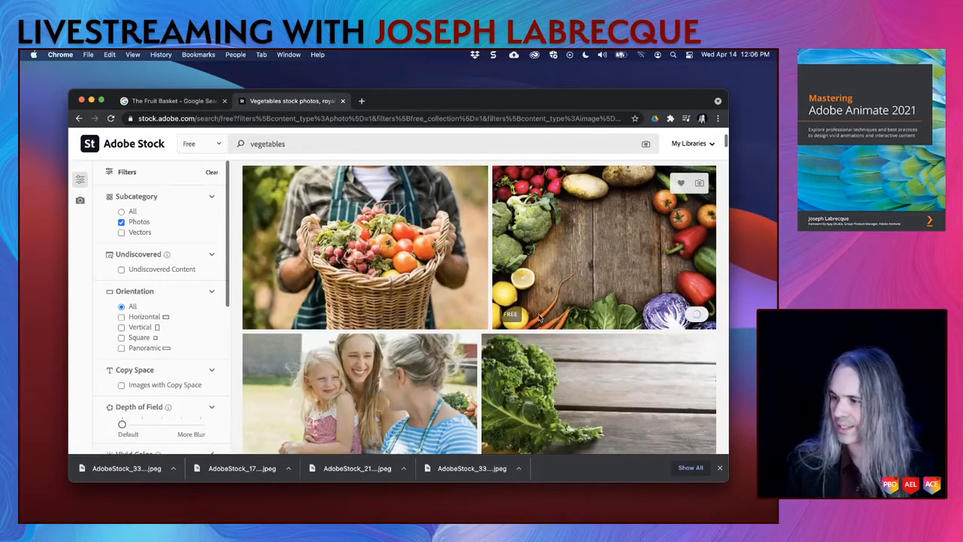
# Find the free close-up photo of a halved purple cabbage on a yellow background and license it for download
pyautogui.scroll(-5, 540, 318)
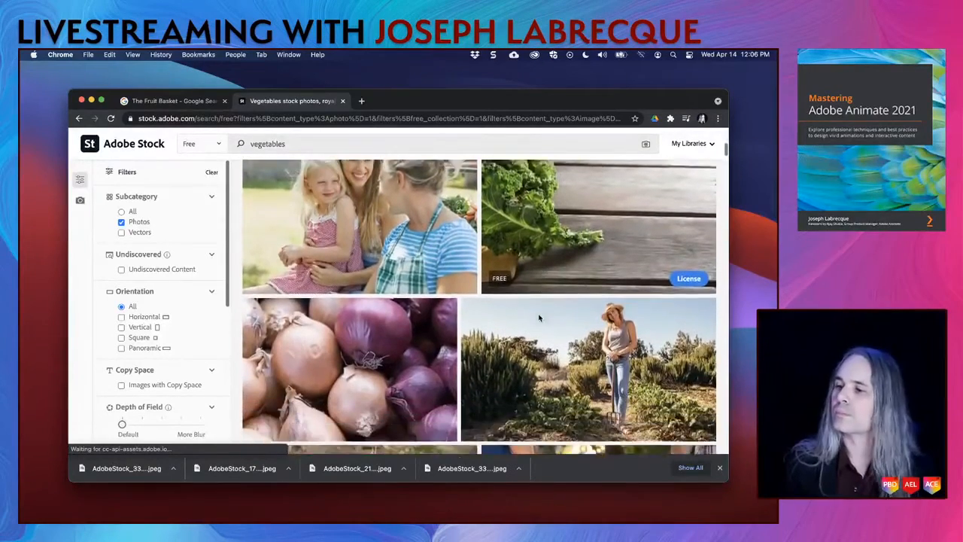
pyautogui.scroll(-3, 540, 318)
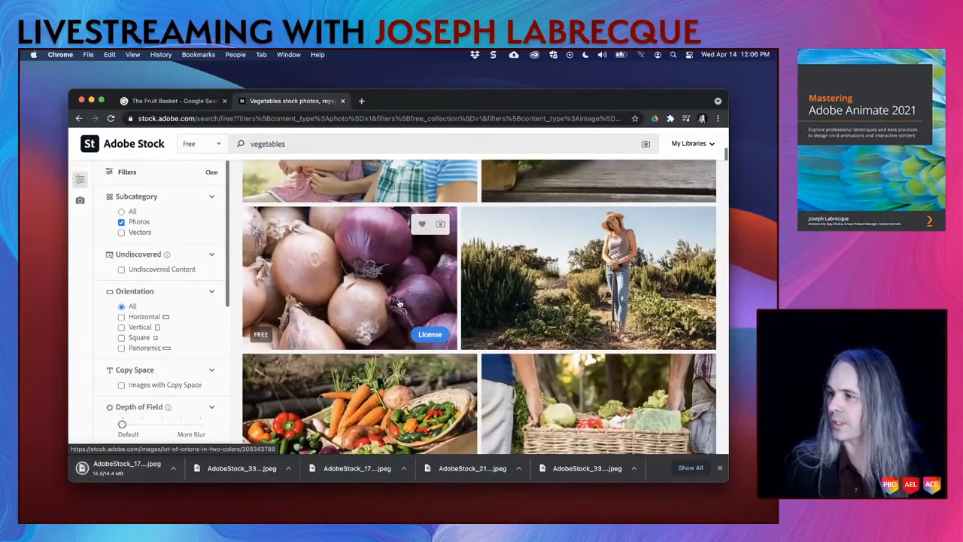
pyautogui.scroll(-6, 399, 304)
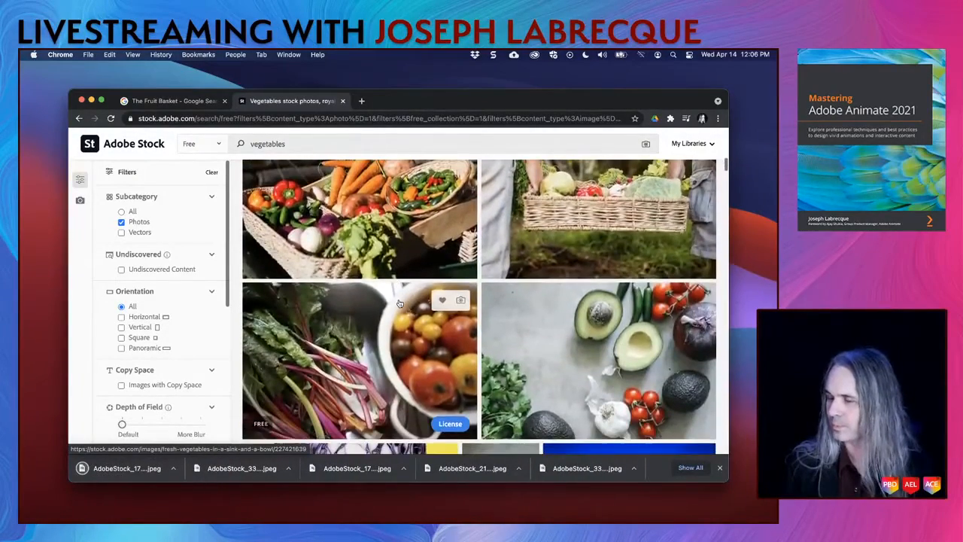
pyautogui.scroll(1, 399, 303)
pyautogui.scroll(-1, 400, 303)
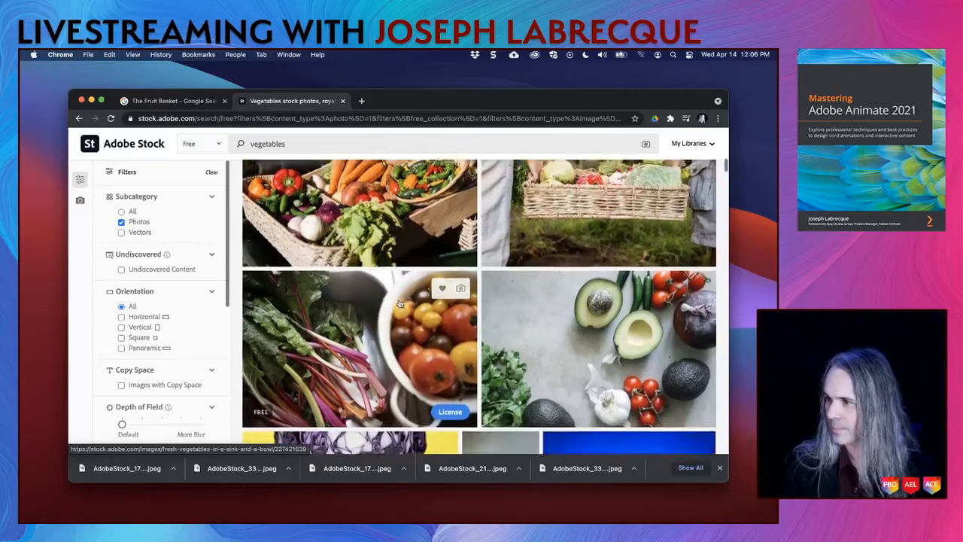
pyautogui.scroll(-5, 399, 303)
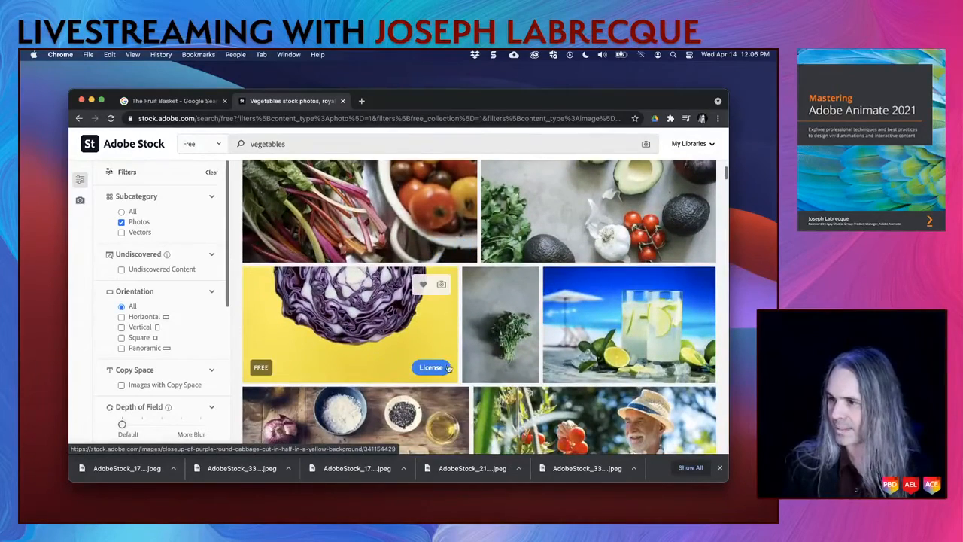
pyautogui.click(449, 367)
pyautogui.scroll(-1, 489, 312)
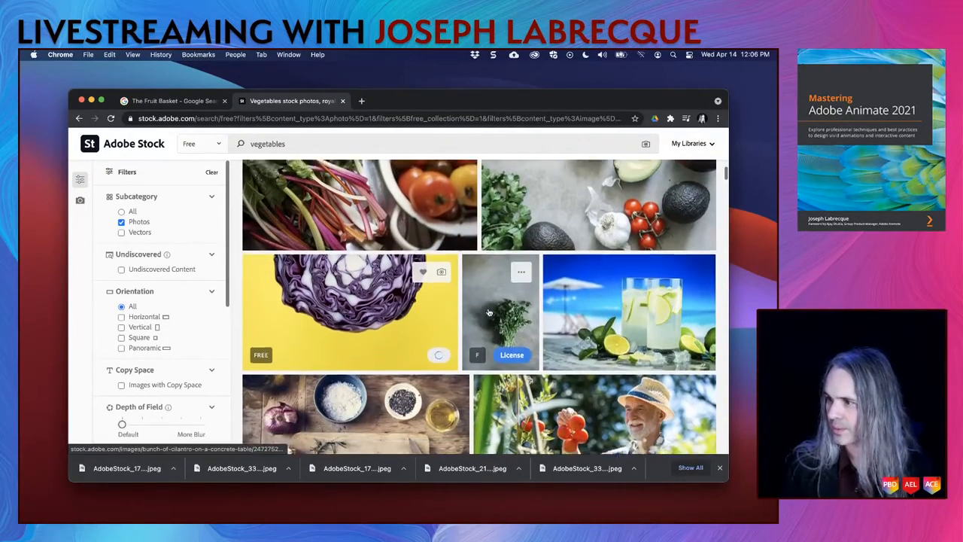
# Find the free photo of green tomatillos and garlic on a gray table and license it for download
pyautogui.scroll(-12, 489, 312)
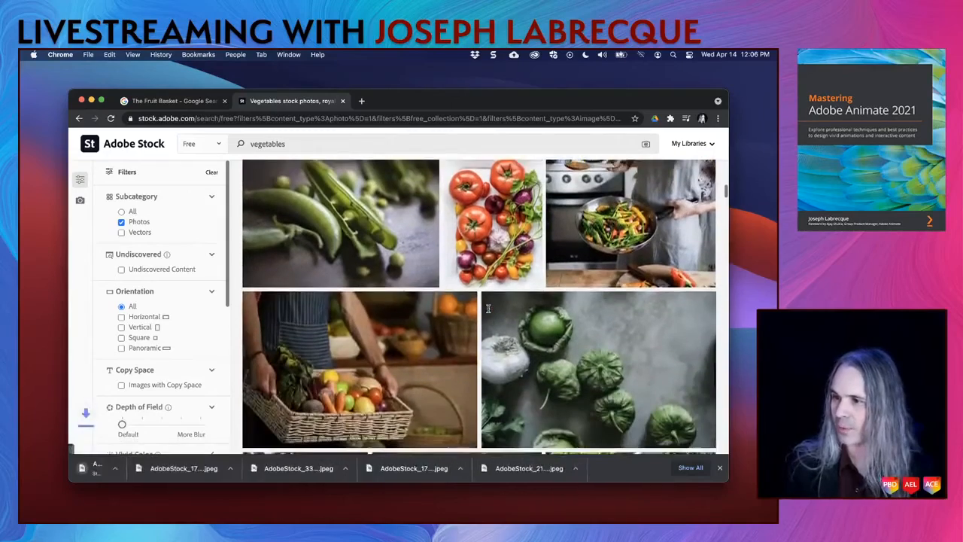
pyautogui.scroll(-3, 489, 305)
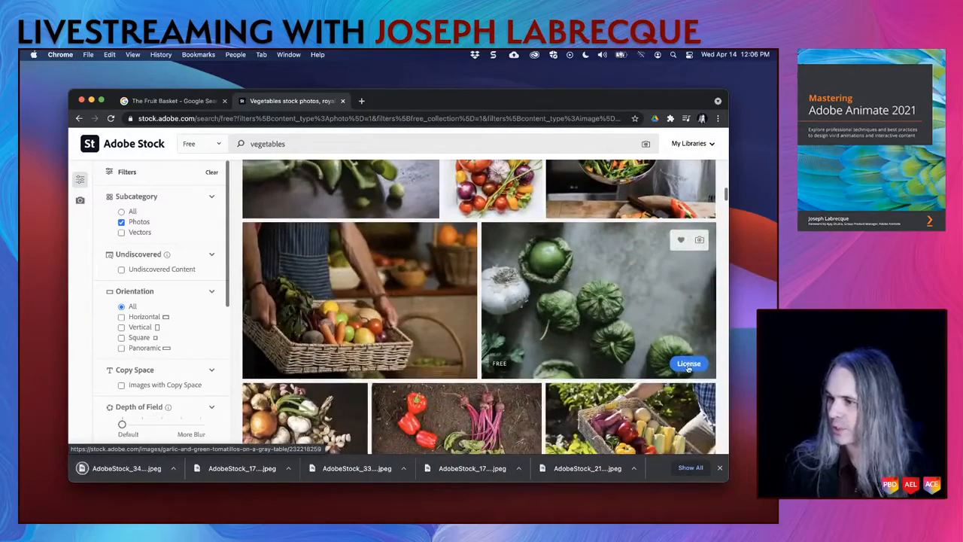
pyautogui.click(687, 365)
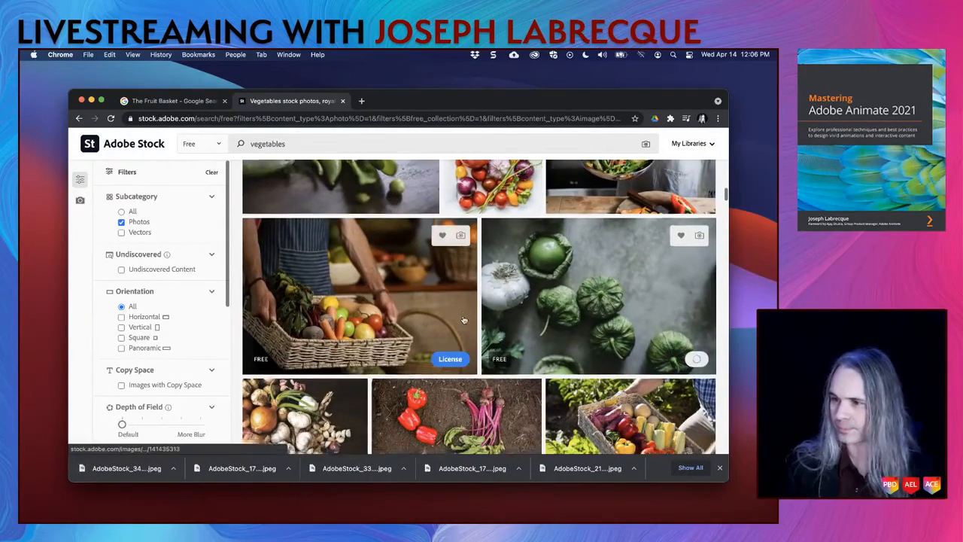
# Find the free photo of red tomatoes on the vine against a white background and license it
pyautogui.scroll(-8, 464, 319)
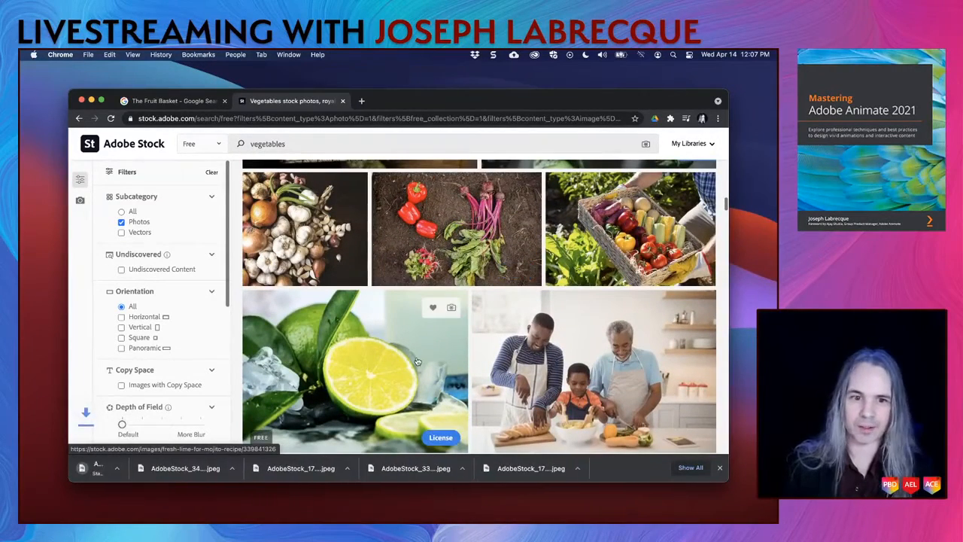
pyautogui.scroll(-15, 454, 350)
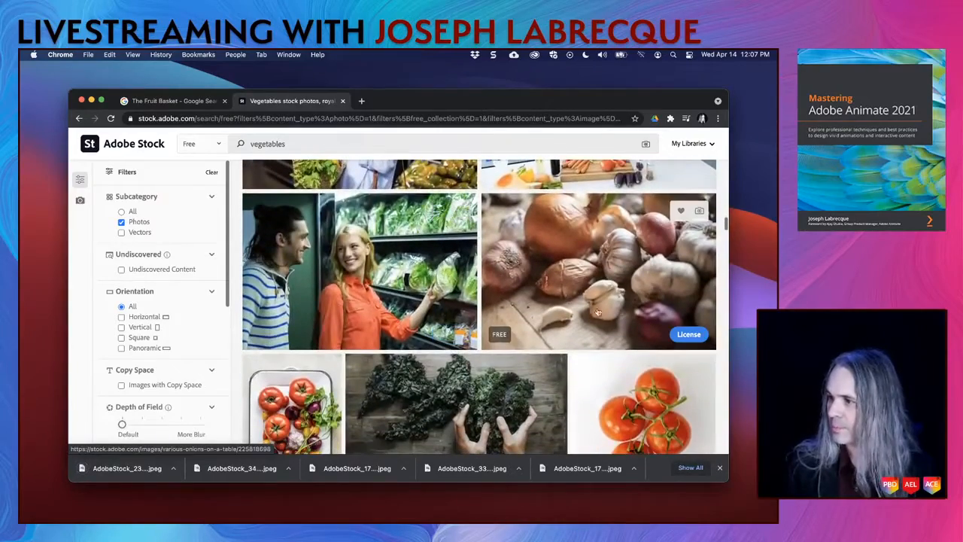
pyautogui.scroll(-2, 525, 301)
pyautogui.scroll(-4, 525, 301)
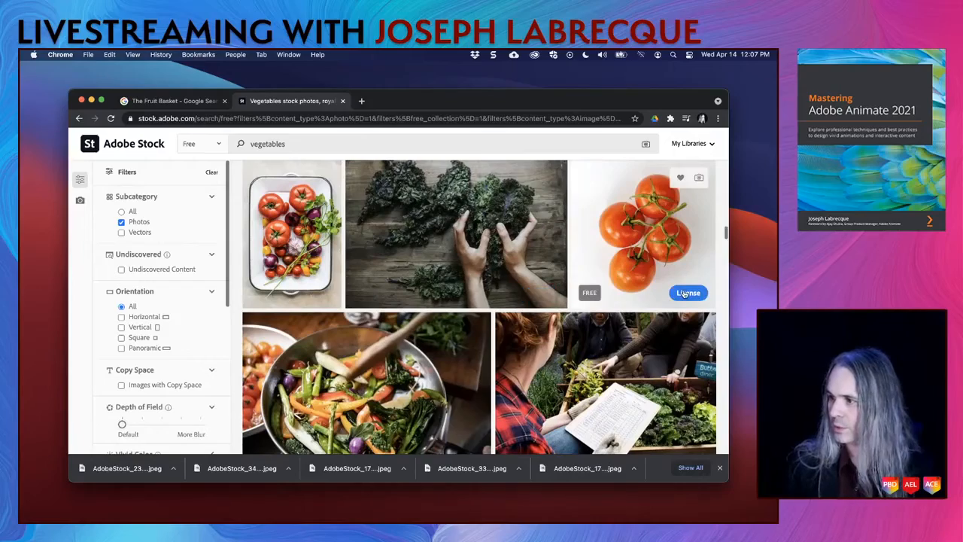
# License the free photos of the row of carrots on dark wood and the close-up of yellow corn kernels with one pink kernel
pyautogui.scroll(-12, 483, 347)
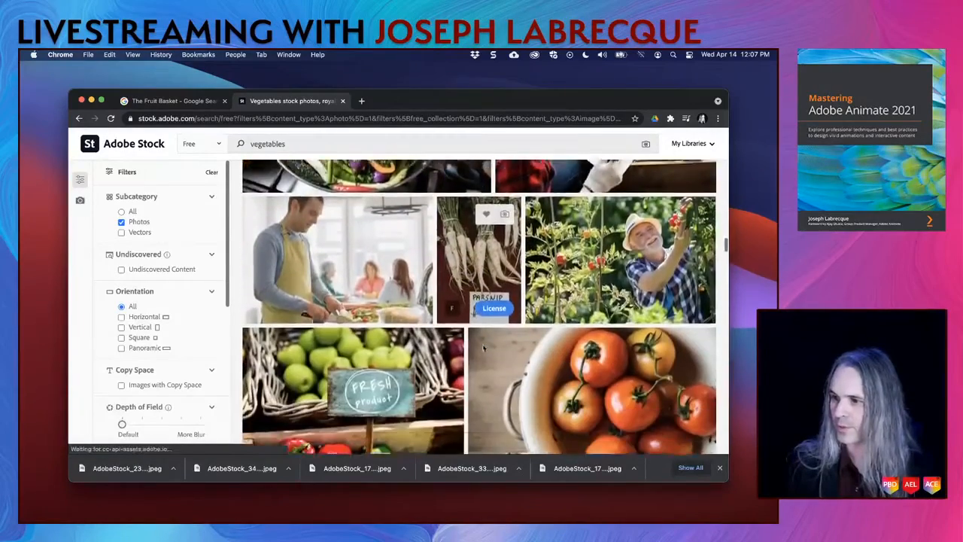
pyautogui.scroll(-6, 484, 348)
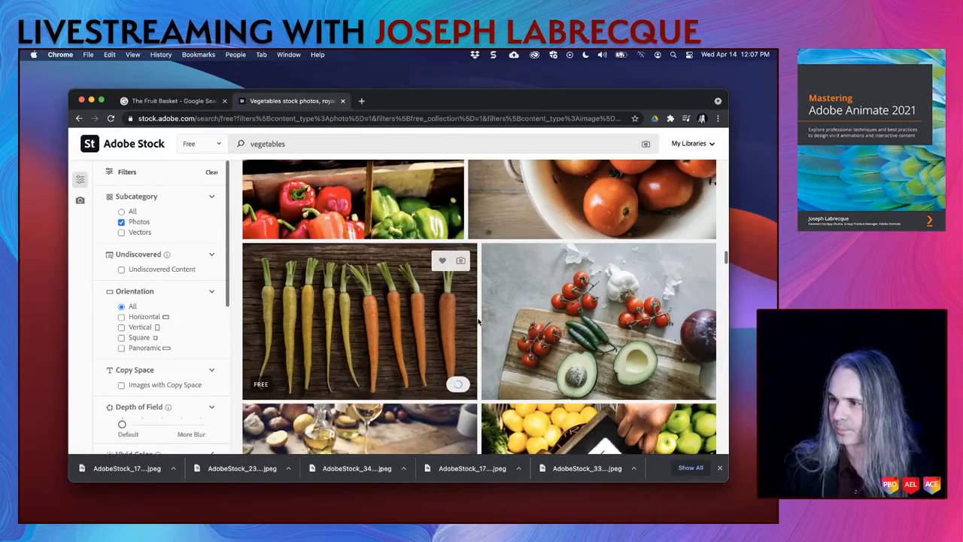
pyautogui.scroll(-8, 477, 324)
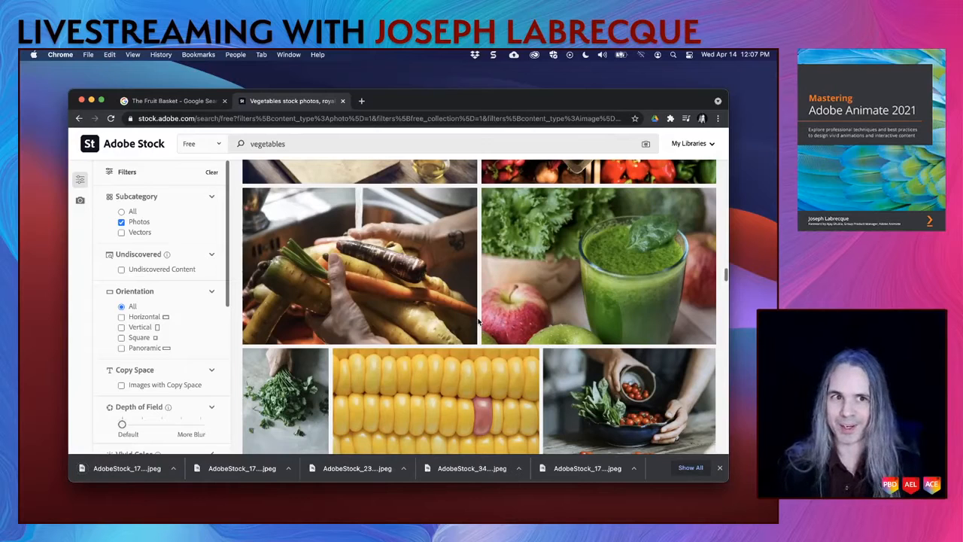
pyautogui.scroll(-3, 478, 322)
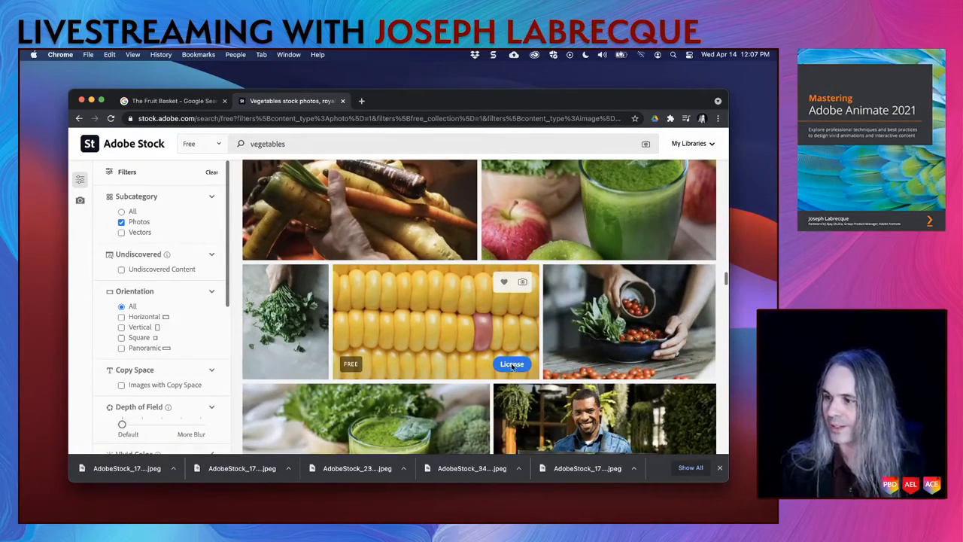
# Find the free dark close-up of purple potatoes and assorted vegetables and license it for download
pyautogui.scroll(-8, 512, 366)
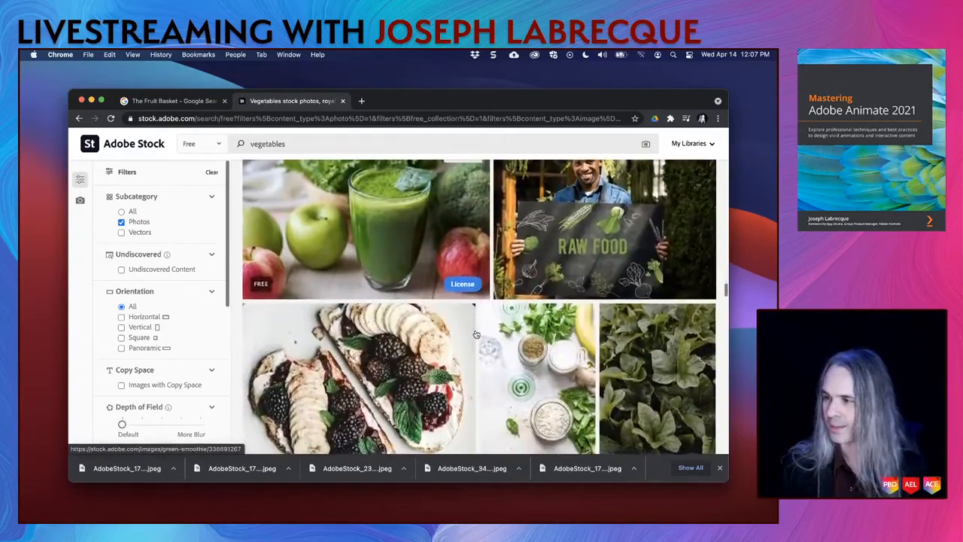
pyautogui.scroll(-10, 475, 334)
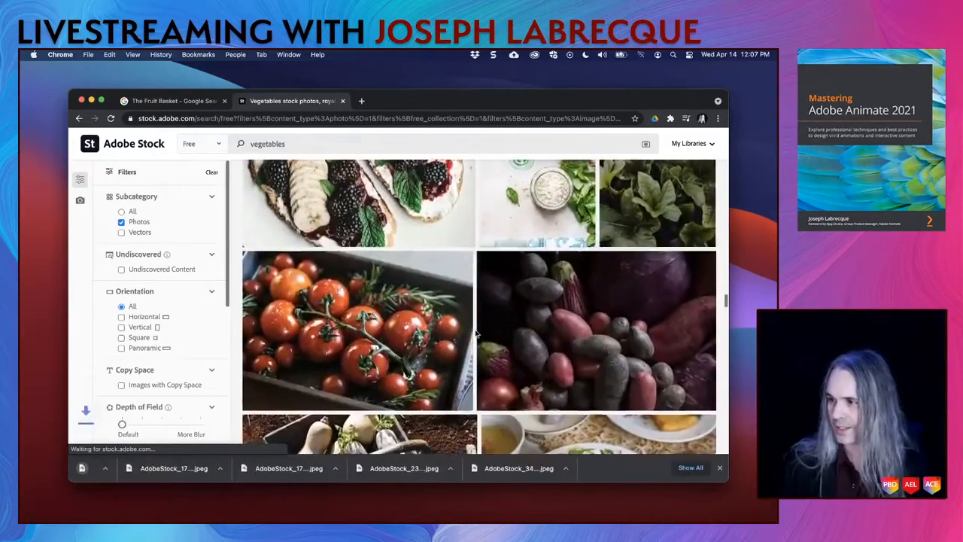
pyautogui.scroll(-2, 476, 333)
pyautogui.scroll(2, 475, 333)
pyautogui.moveTo(684, 294)
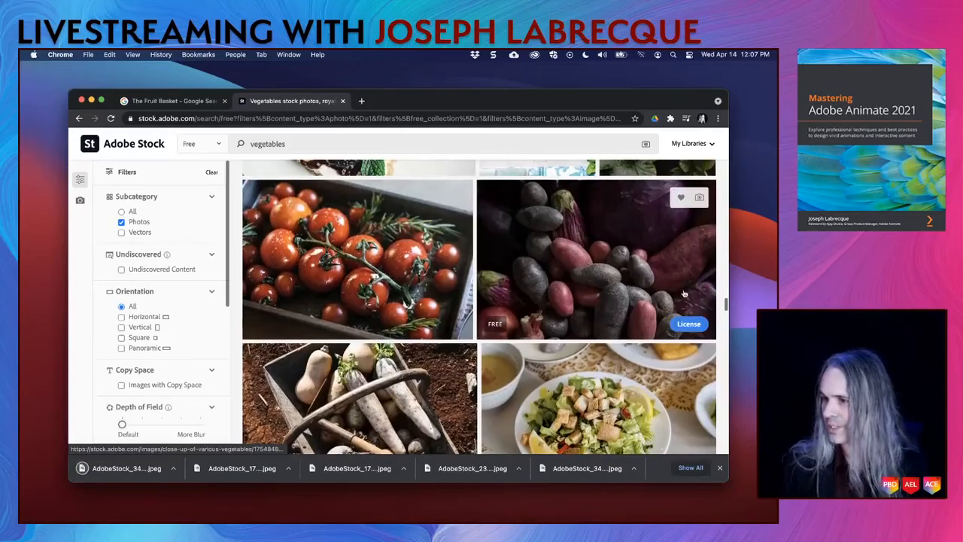
pyautogui.click(689, 323)
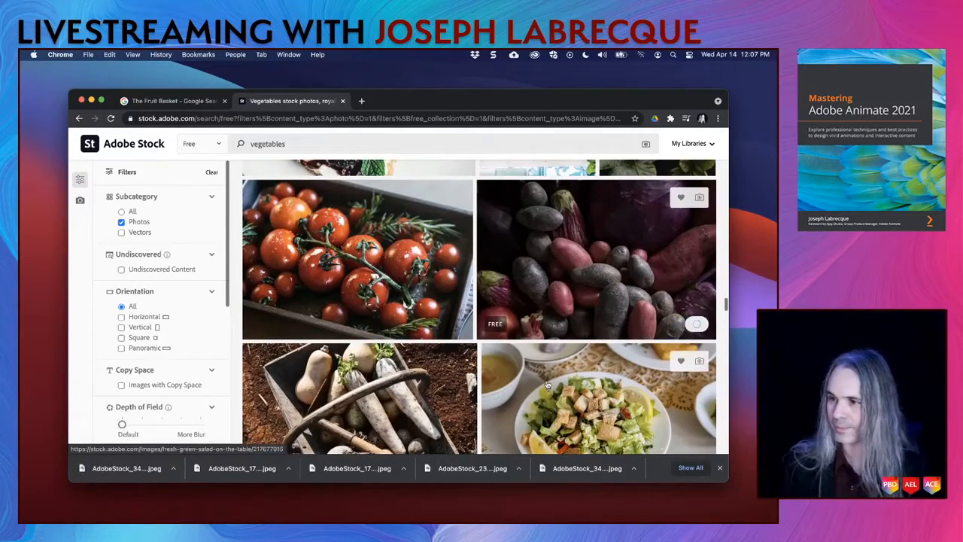
# Find the free photo of red, yellow and green bell peppers in a wooden crate and license it
pyautogui.scroll(-1, 461, 390)
pyautogui.scroll(-20, 461, 390)
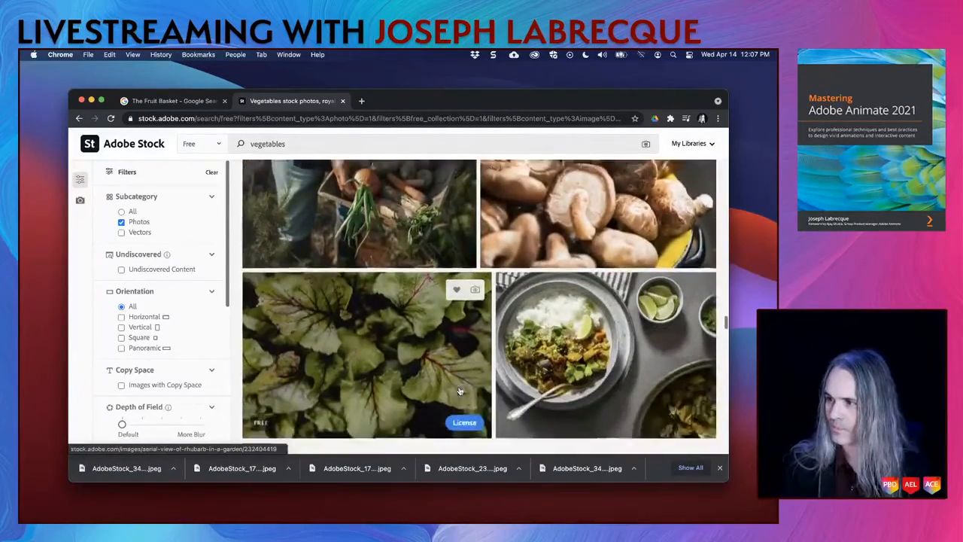
pyautogui.scroll(-3, 460, 390)
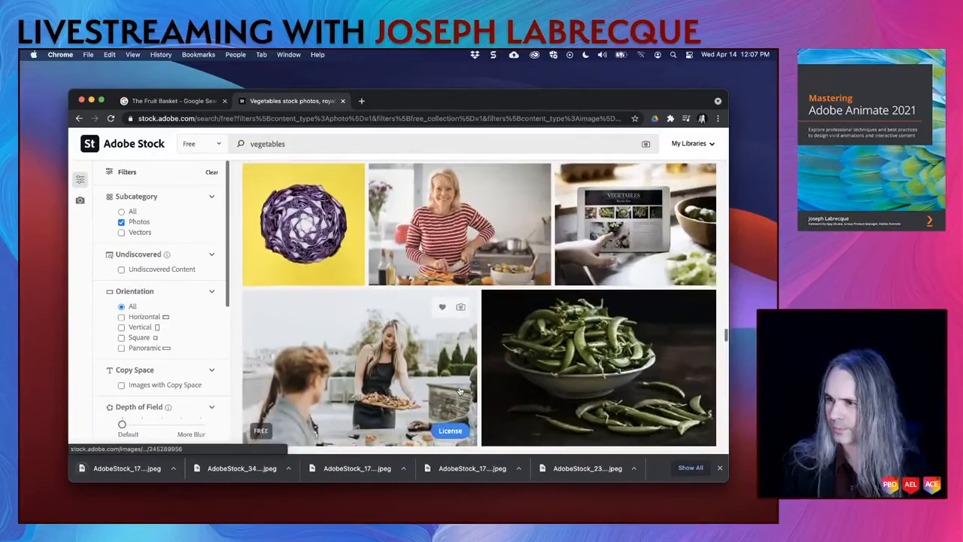
pyautogui.scroll(-8, 461, 390)
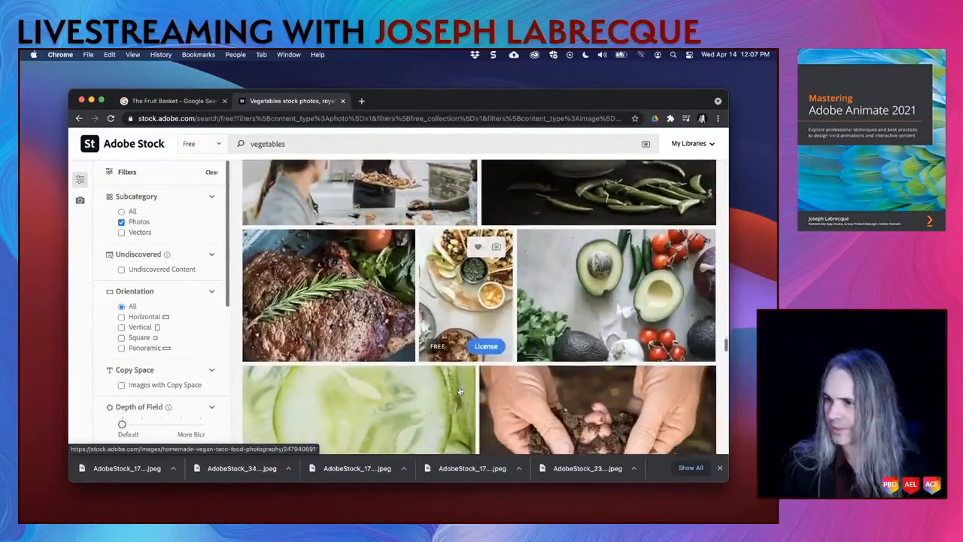
pyautogui.scroll(-10, 460, 390)
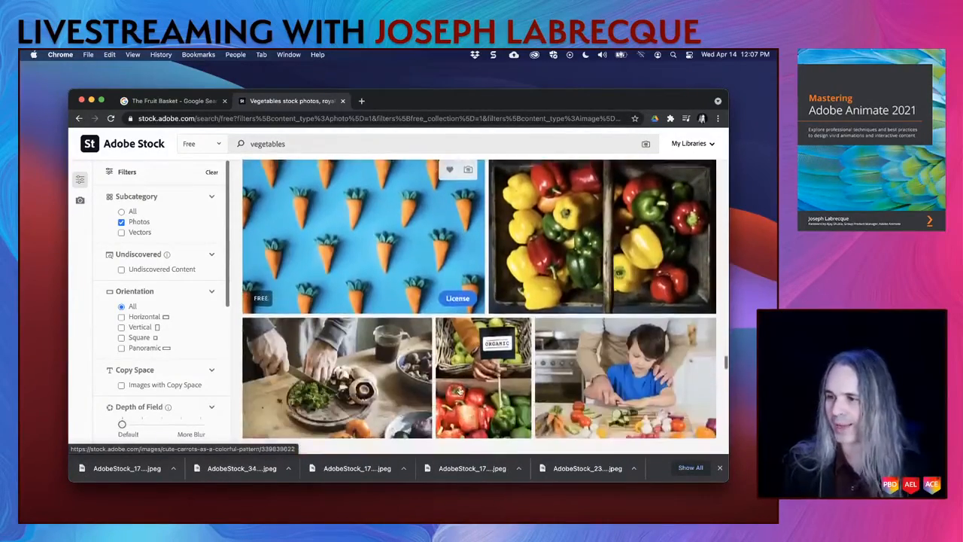
pyautogui.scroll(2, 460, 390)
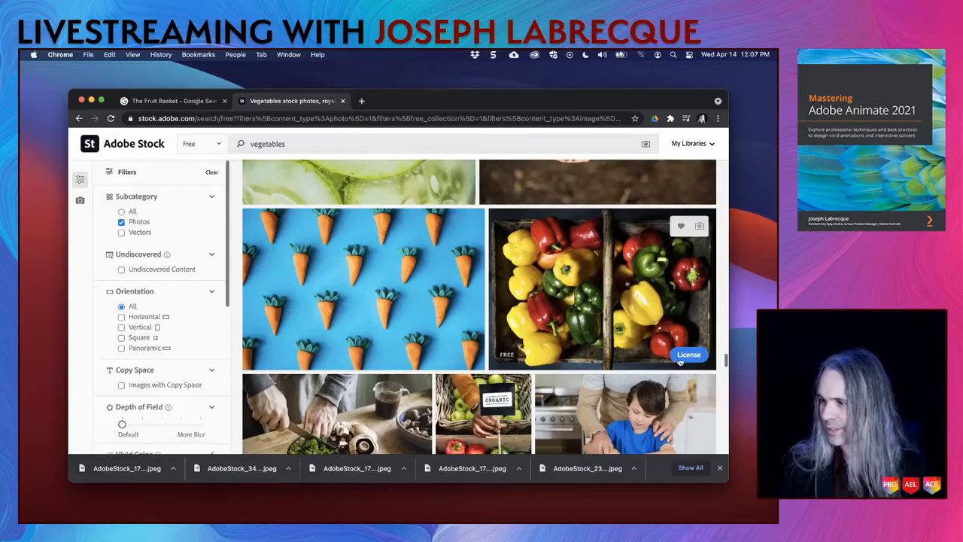
# Scan further vegetable results for usable images, and search the free photos for "person"
pyautogui.scroll(-10, 526, 360)
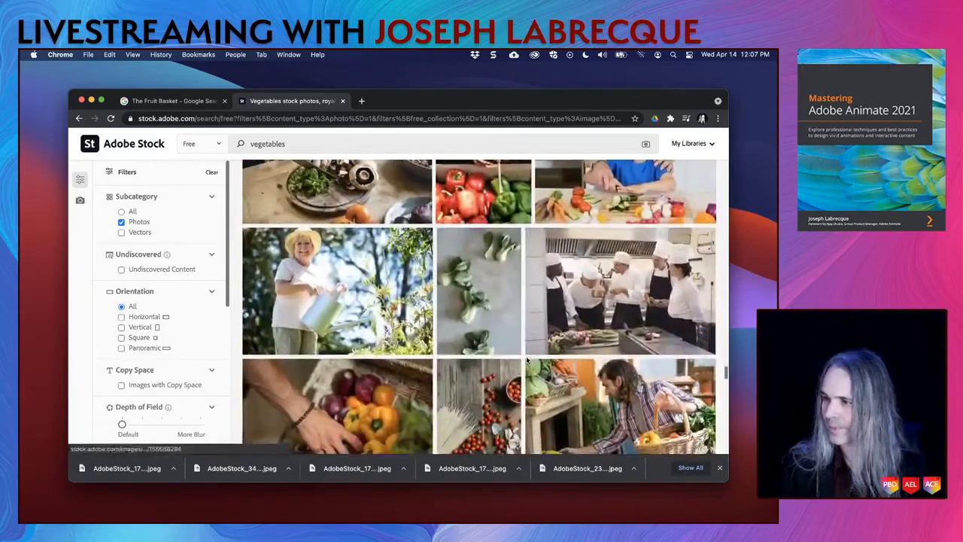
pyautogui.scroll(-10, 527, 360)
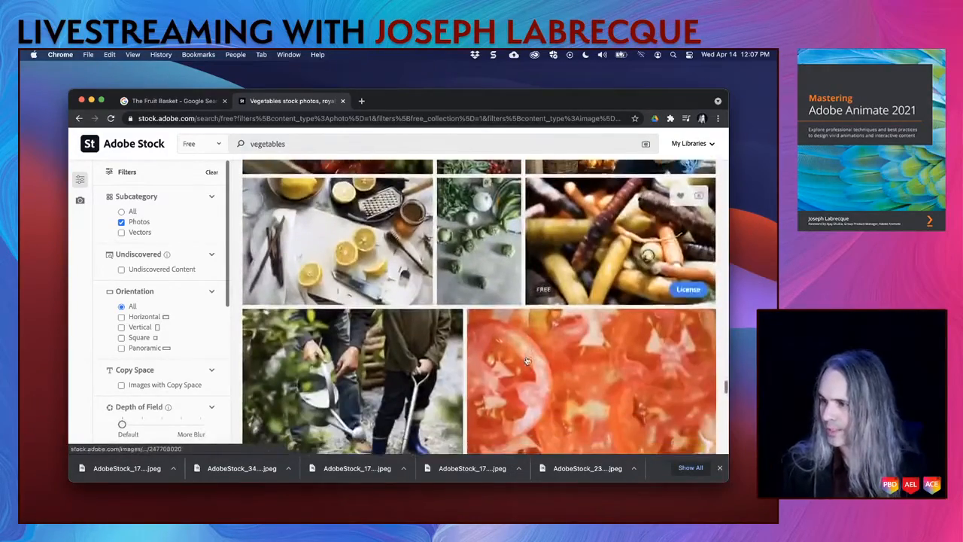
pyautogui.scroll(-10, 527, 359)
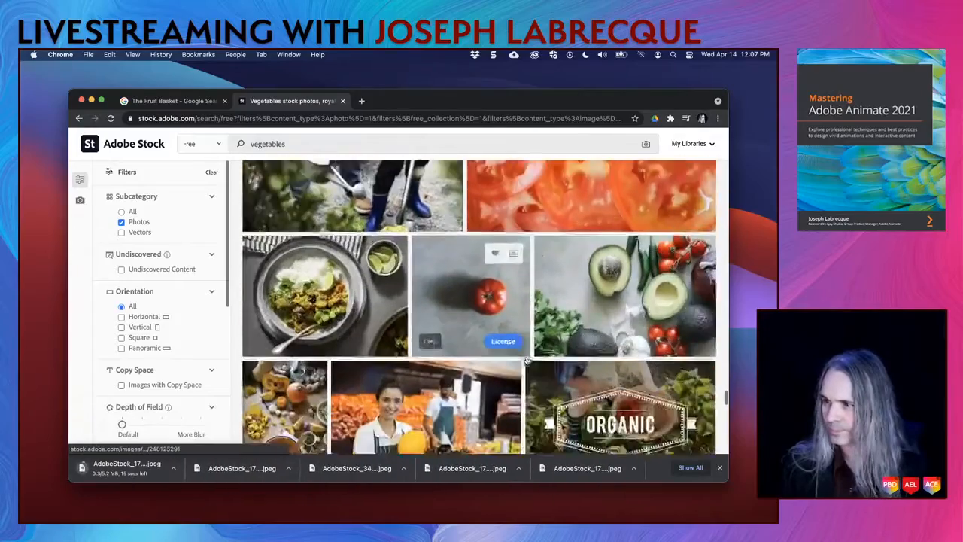
pyautogui.scroll(-10, 526, 359)
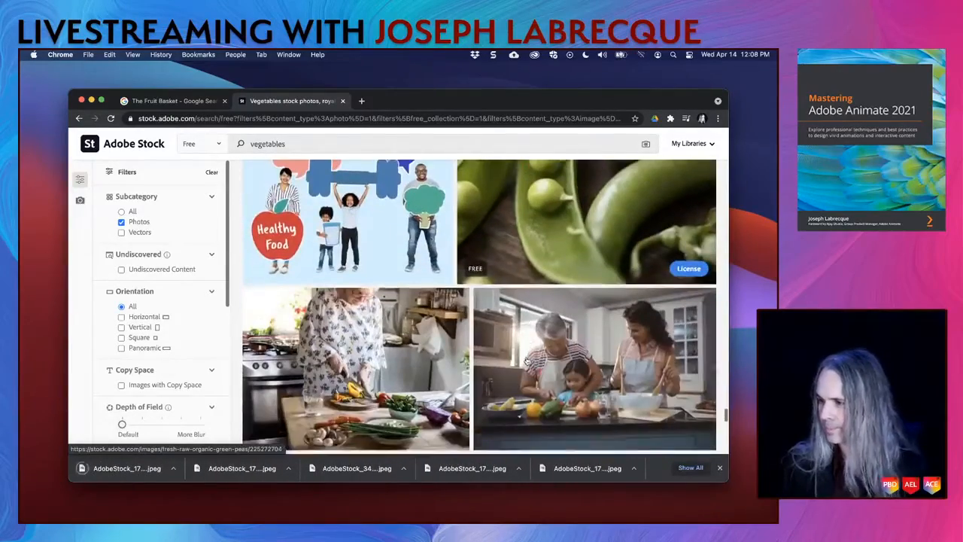
pyautogui.scroll(20, 526, 360)
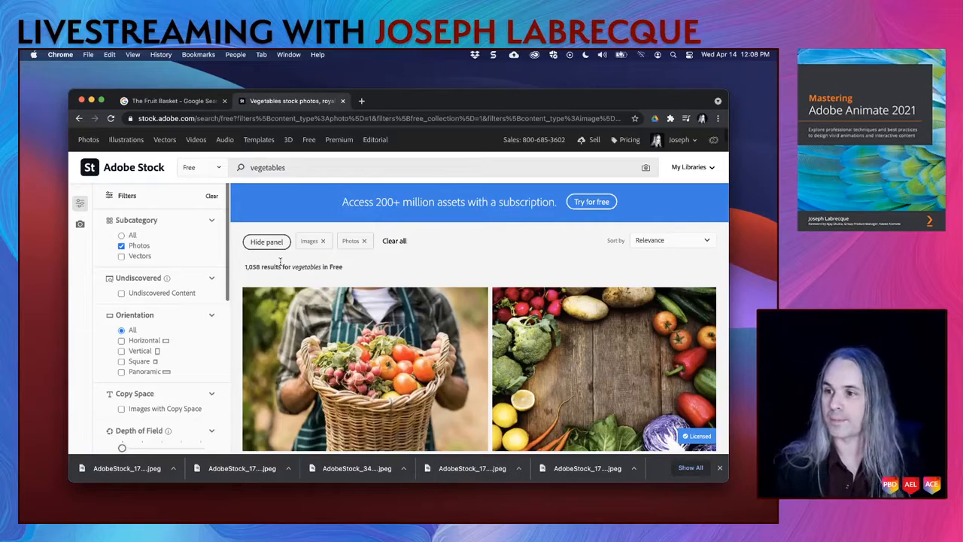
pyautogui.doubleClick(294, 167)
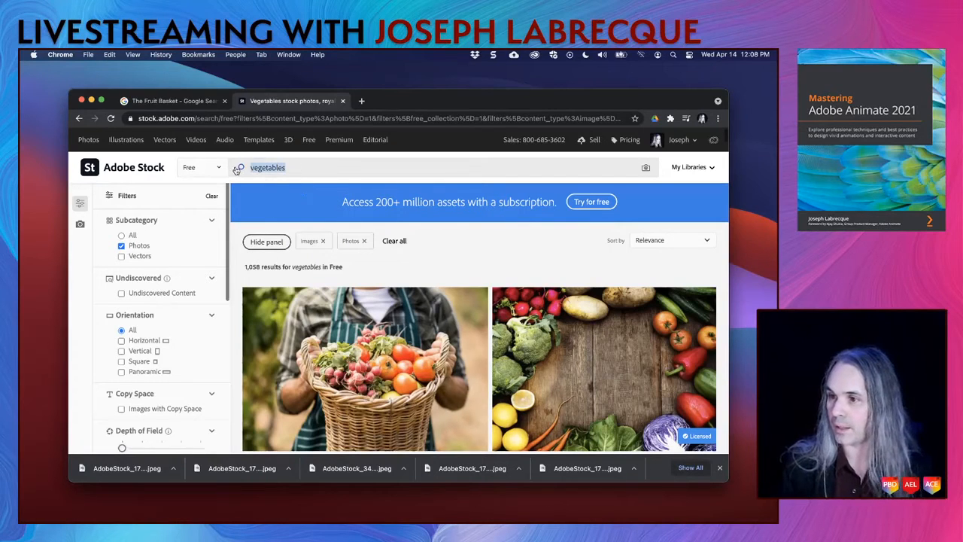
pyautogui.write('person')
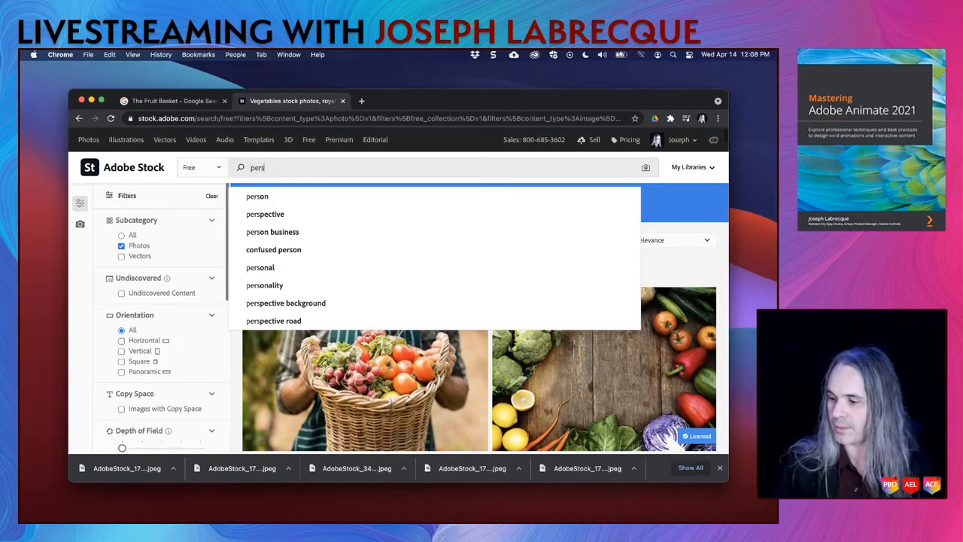
pyautogui.press('Return')
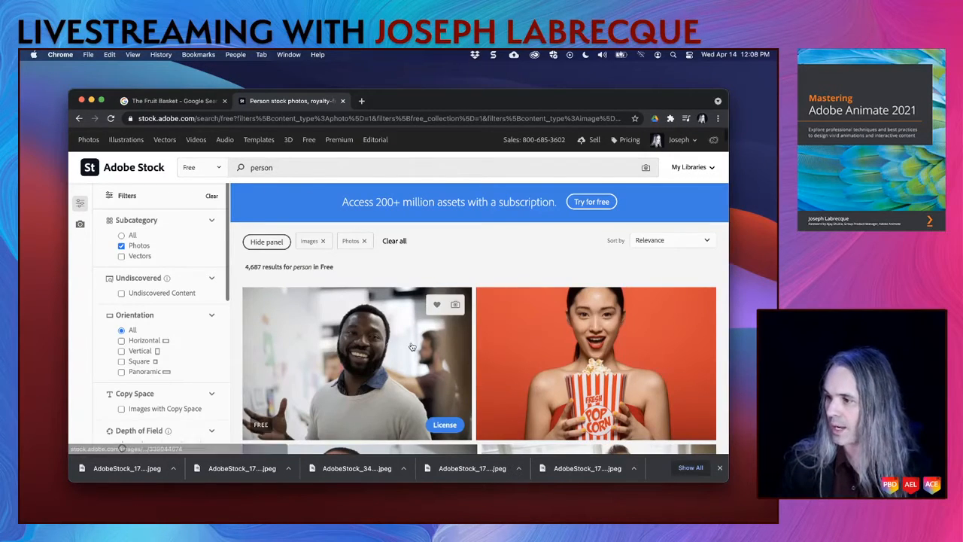
# Find the free portrait of a curly-haired woman in a bikini against a blue sky and license it for download
pyautogui.scroll(-5, 412, 346)
pyautogui.scroll(-8, 411, 346)
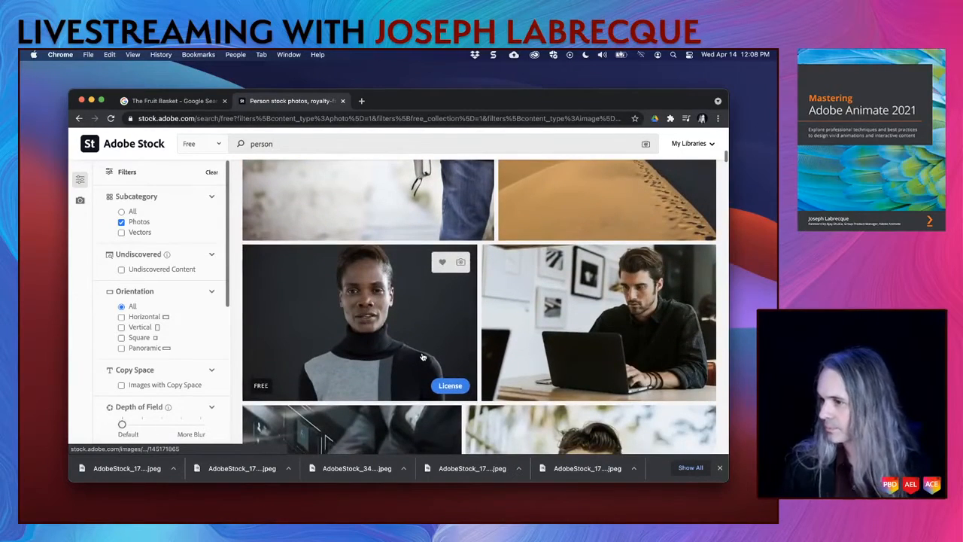
pyautogui.scroll(-5, 422, 357)
pyautogui.scroll(-8, 423, 357)
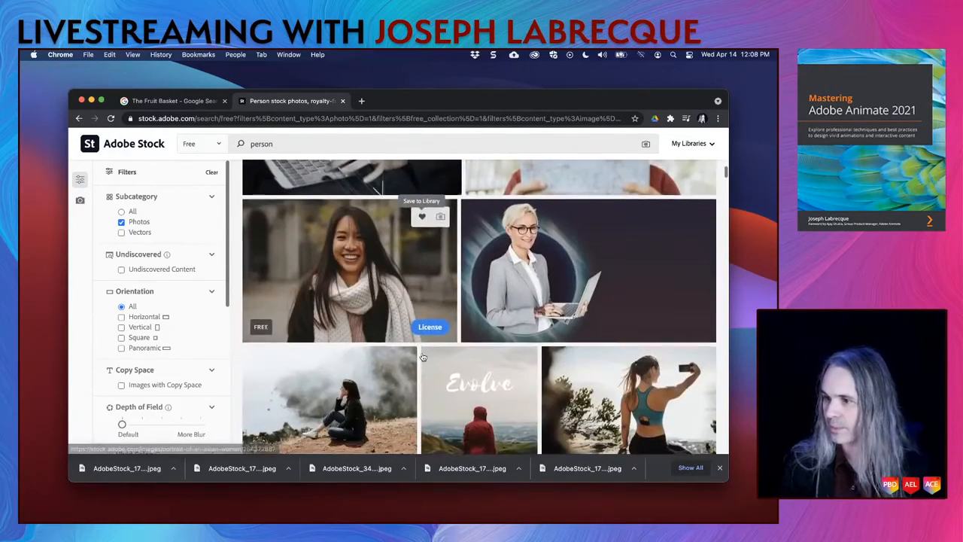
pyautogui.scroll(-10, 422, 357)
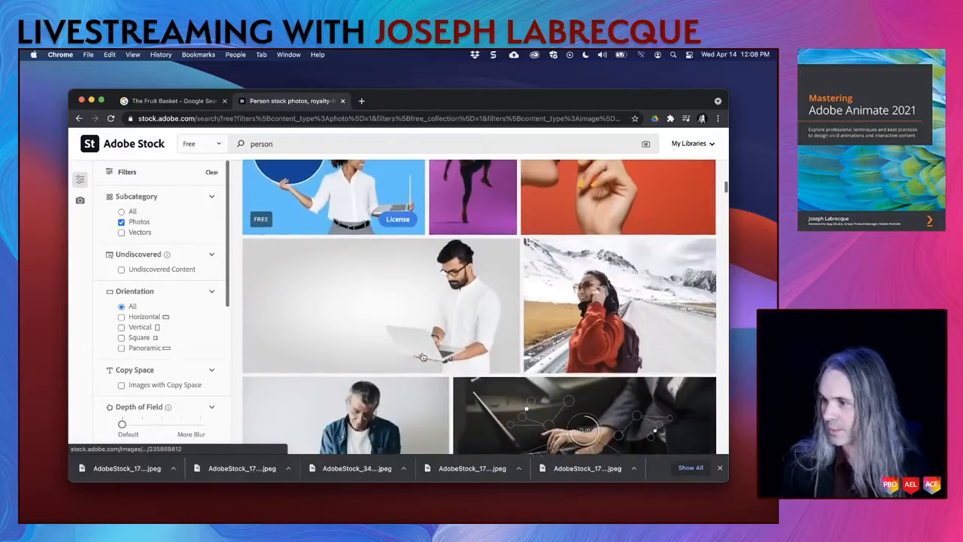
pyautogui.scroll(-12, 423, 356)
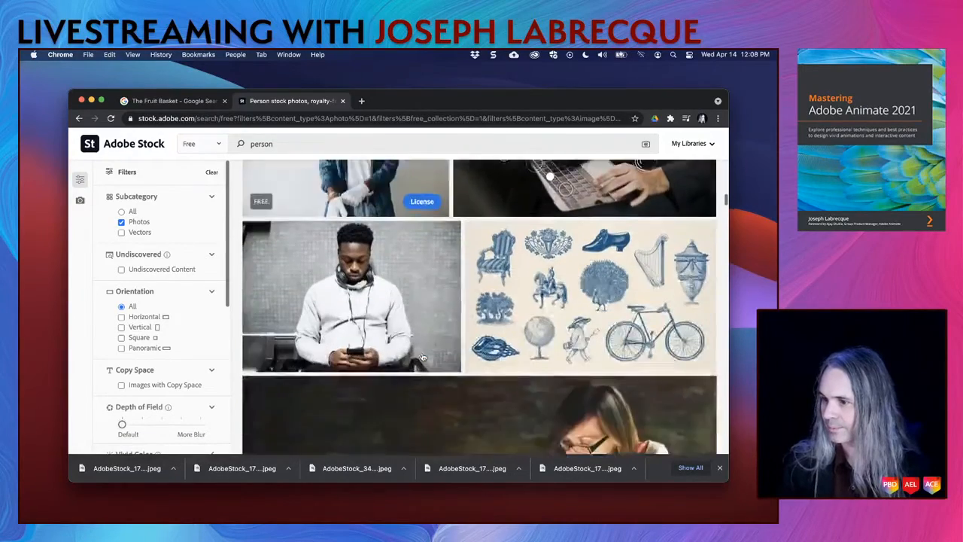
pyautogui.scroll(-8, 423, 356)
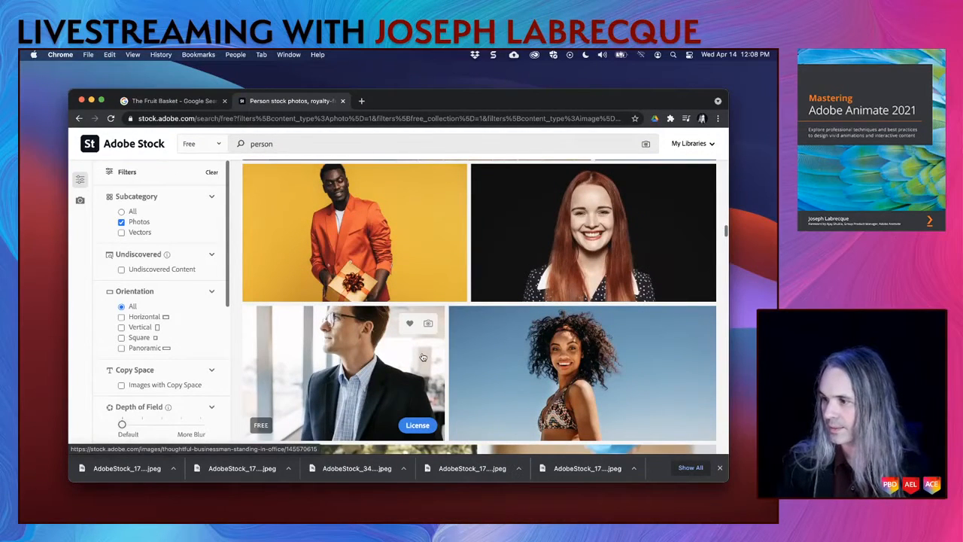
pyautogui.scroll(-3, 423, 356)
pyautogui.moveTo(604, 270)
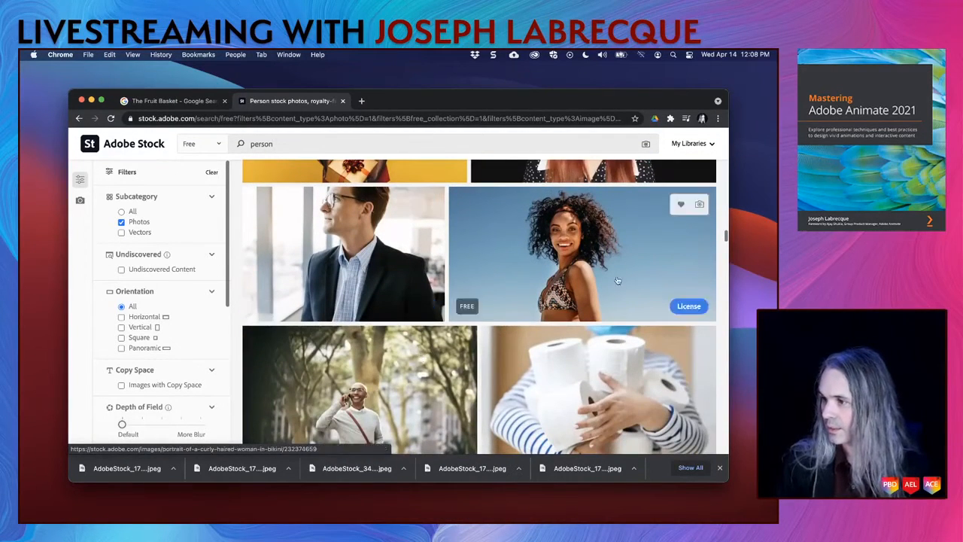
pyautogui.click(688, 306)
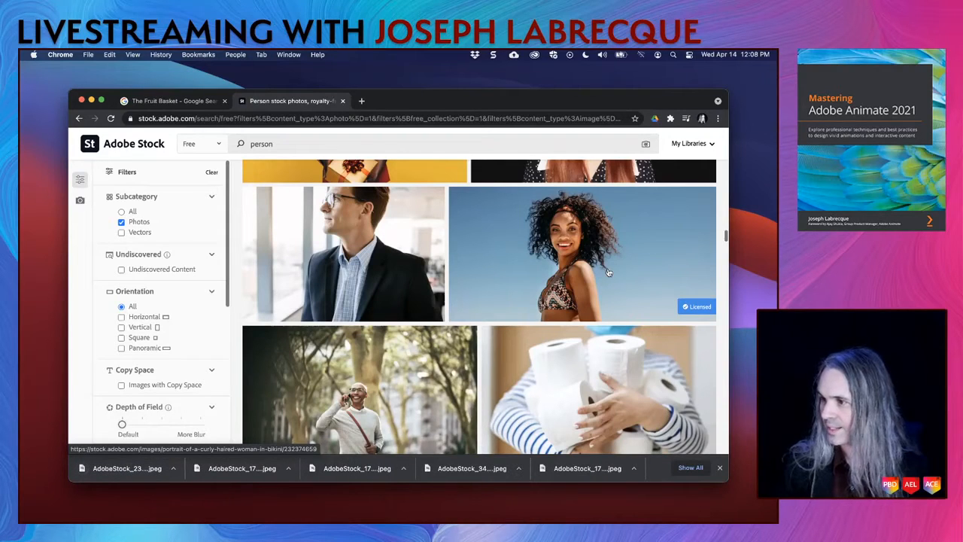
pyautogui.moveTo(395, 248)
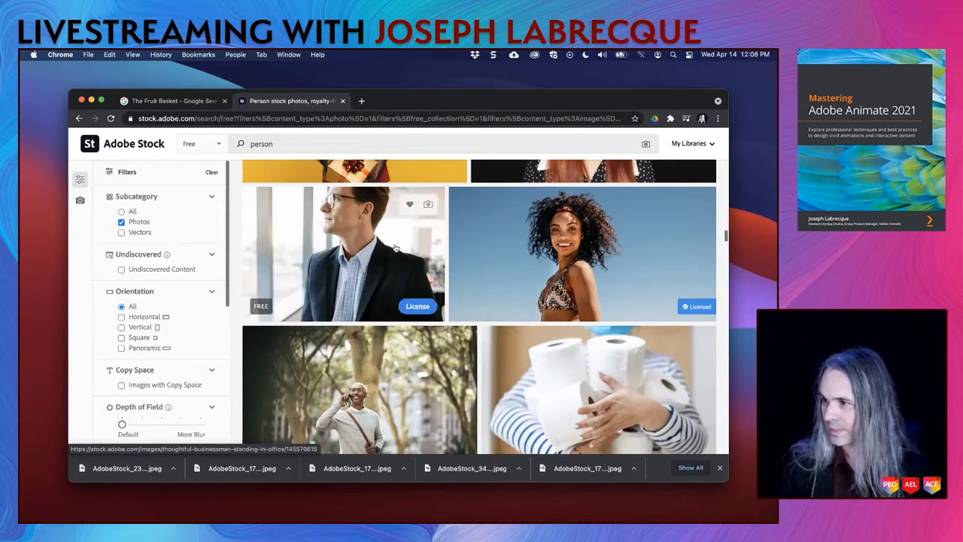
# Scan further free "person" photo results for other usable portraits
pyautogui.scroll(-10, 356, 308)
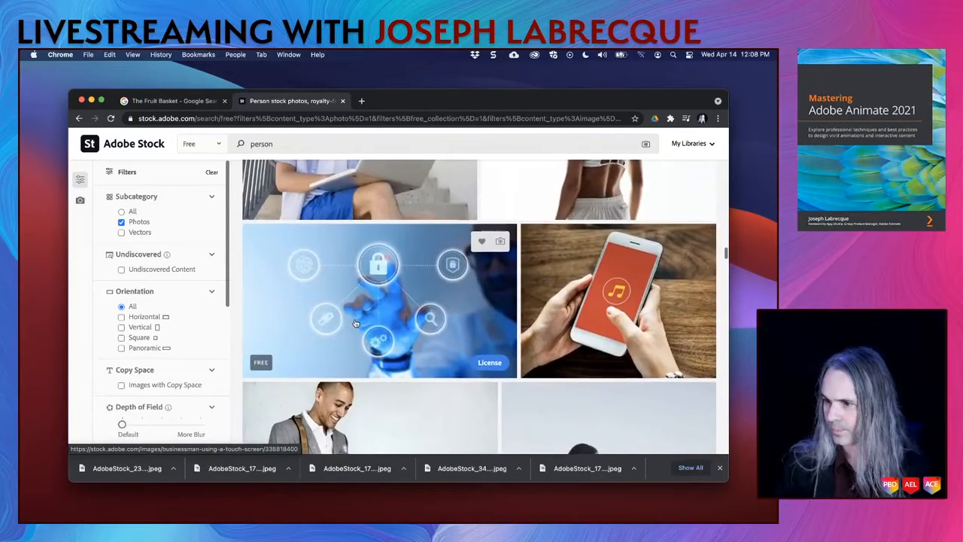
pyautogui.scroll(-5, 356, 324)
pyautogui.scroll(-8, 356, 323)
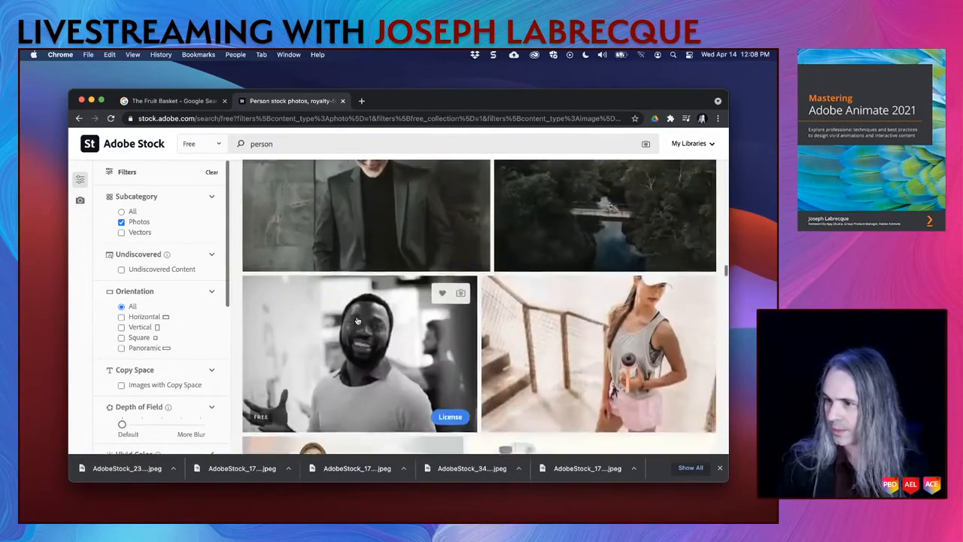
pyautogui.scroll(-4, 357, 320)
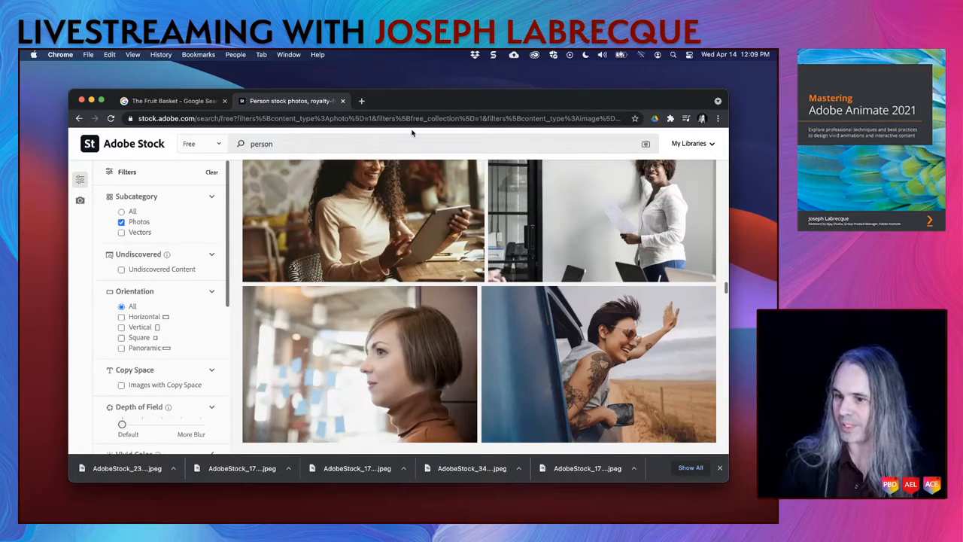
# Dismiss the browser's download list, minimize the browser, and enlarge and reposition the Downloads folder window to show all the stock files
pyautogui.click(719, 468)
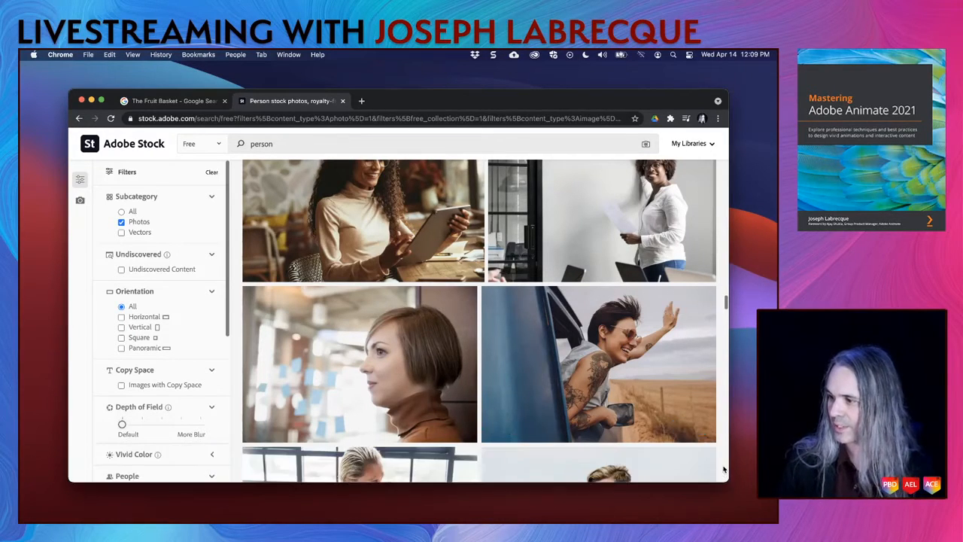
pyautogui.click(91, 100)
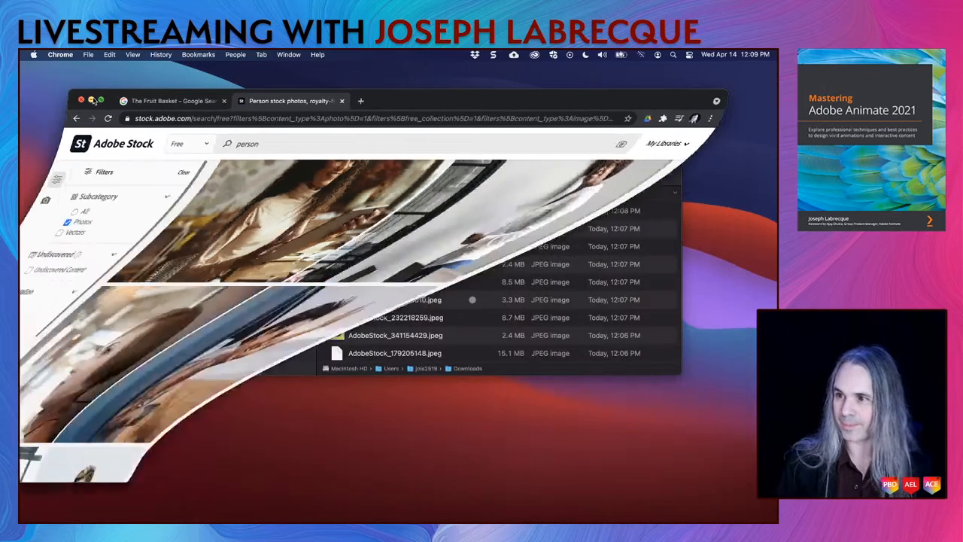
pyautogui.click(680, 374)
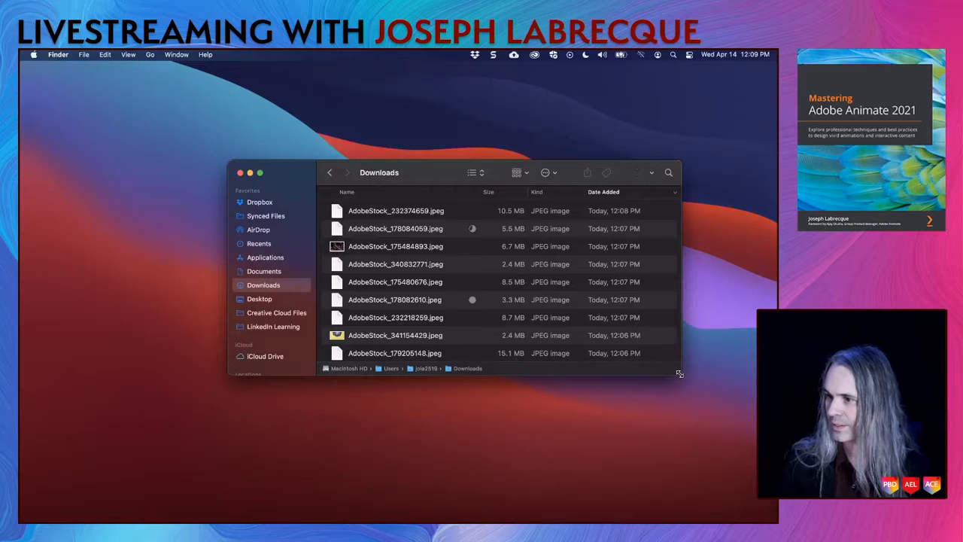
pyautogui.moveTo(680, 374); pyautogui.dragTo(689, 469)
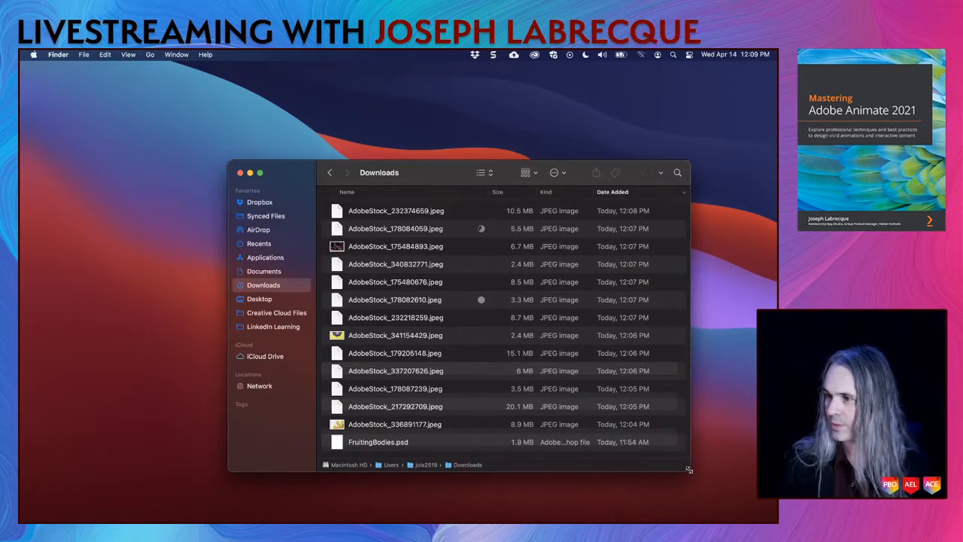
pyautogui.moveTo(425, 177); pyautogui.dragTo(378, 135)
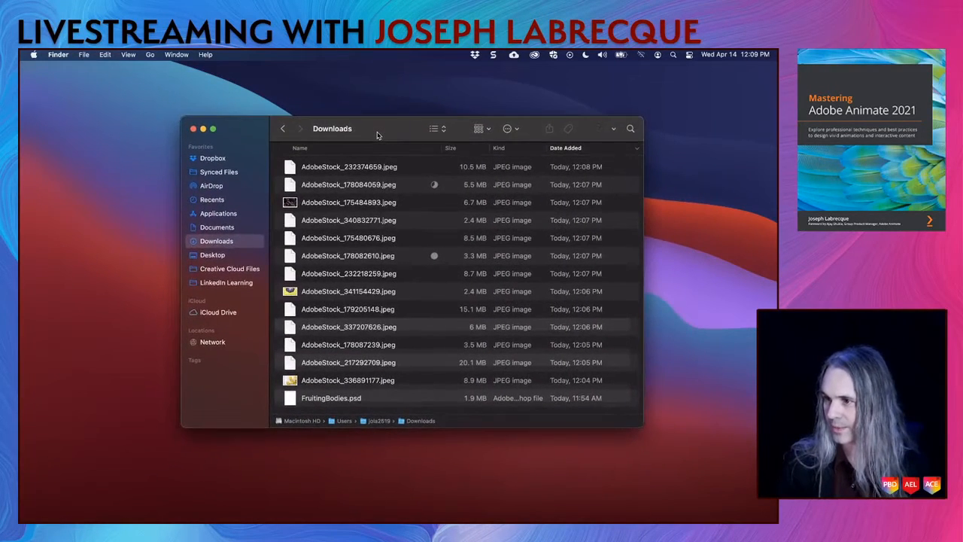
# Preview the downloaded corn, carrot, tomato, tomatillo and red cabbage photos full size, starting with AdobeStock_340832771.jpeg, and close the preview
pyautogui.click(350, 220)
pyautogui.press('space')
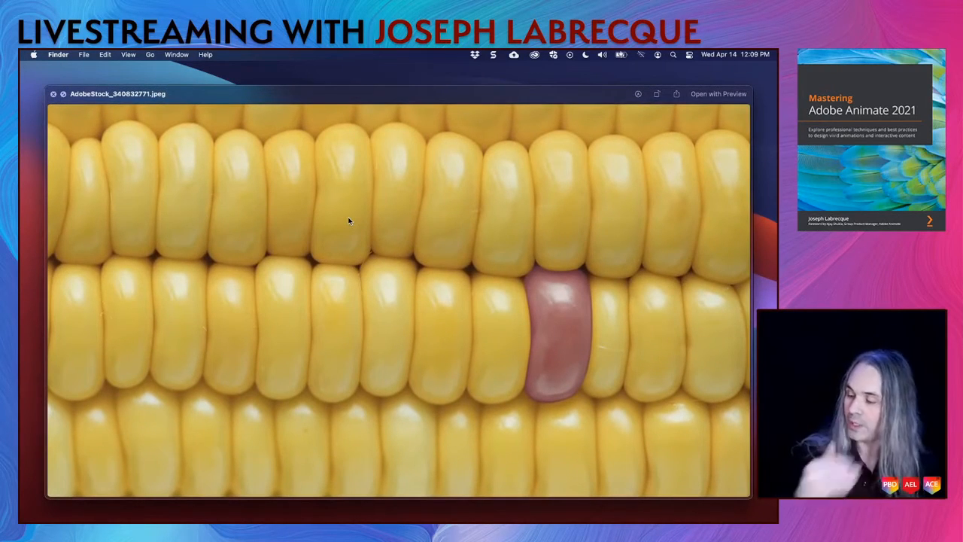
pyautogui.press('Up')
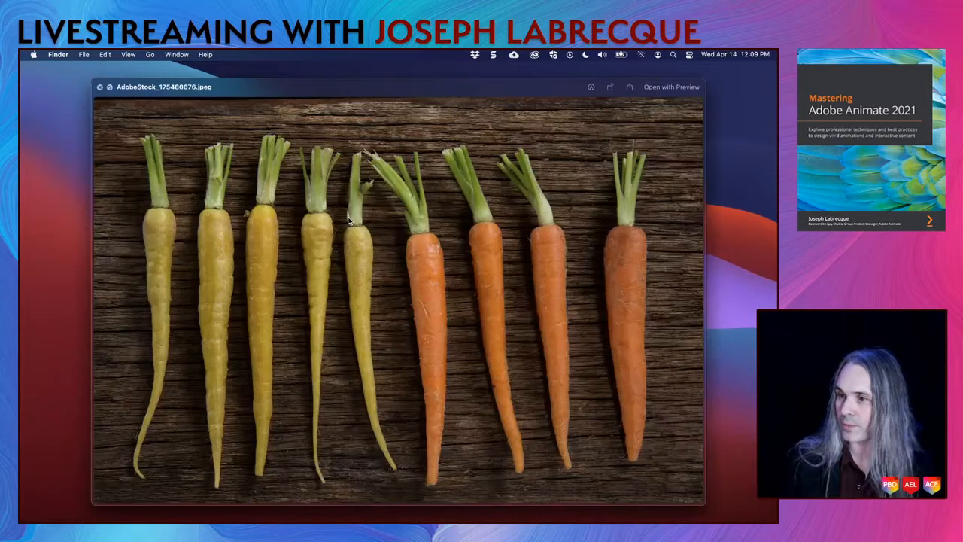
pyautogui.press('Up')
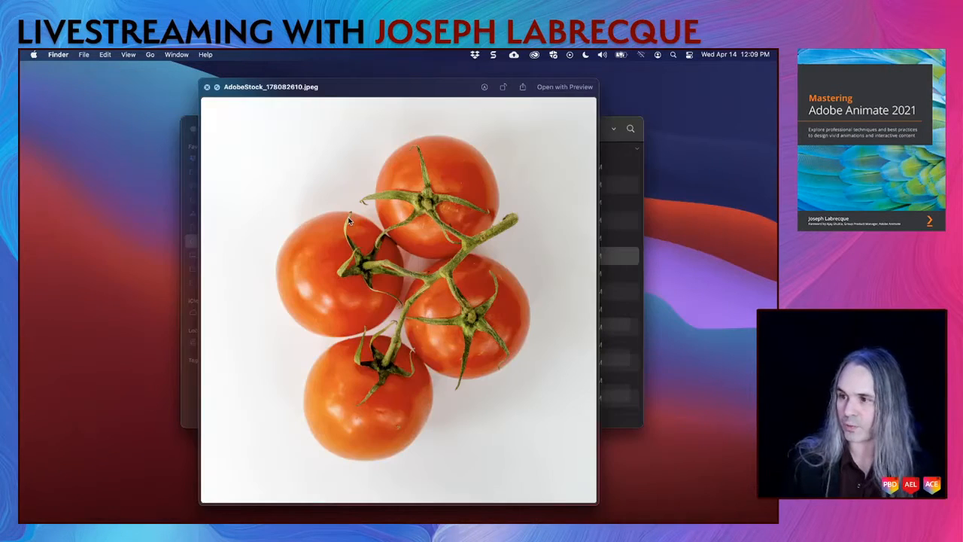
pyautogui.press('Up')
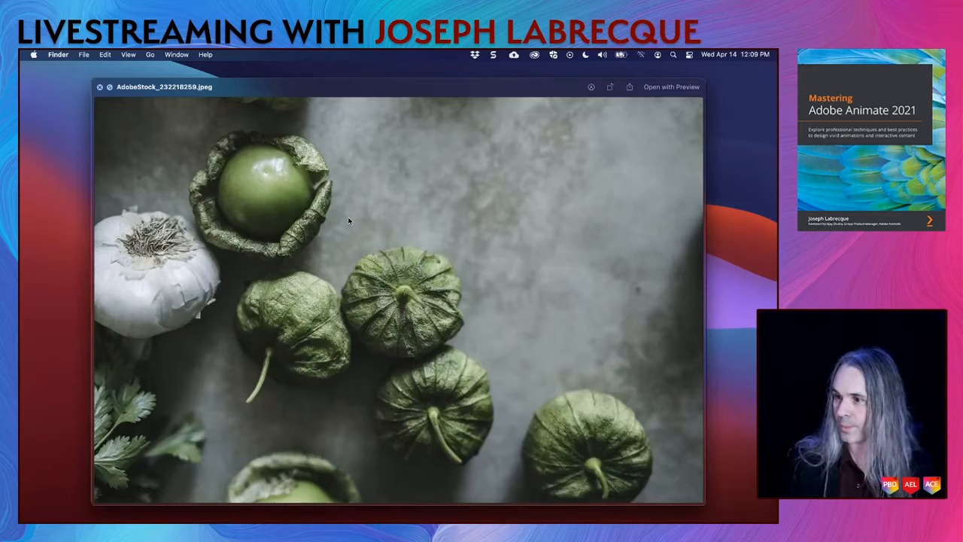
pyautogui.press('Up')
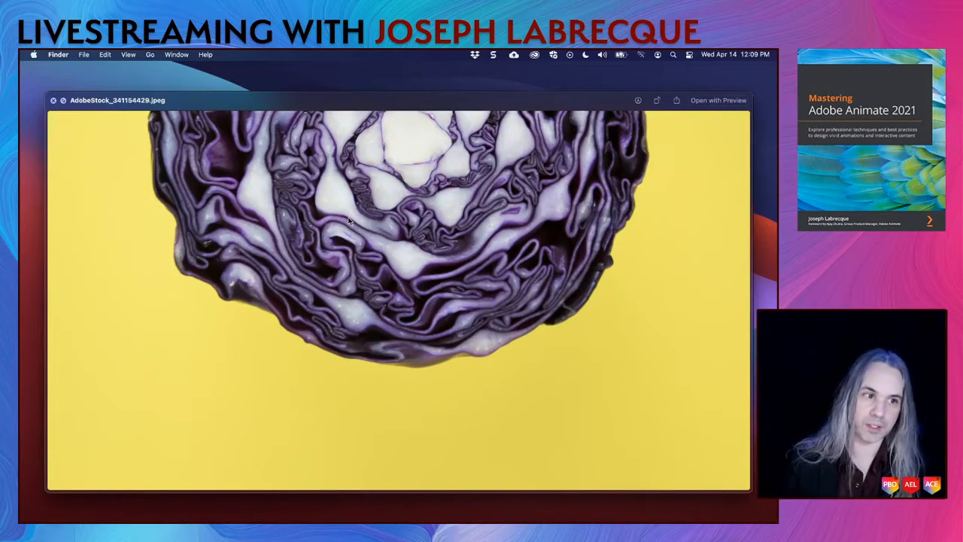
pyautogui.click(54, 100)
pyautogui.press('super+w')
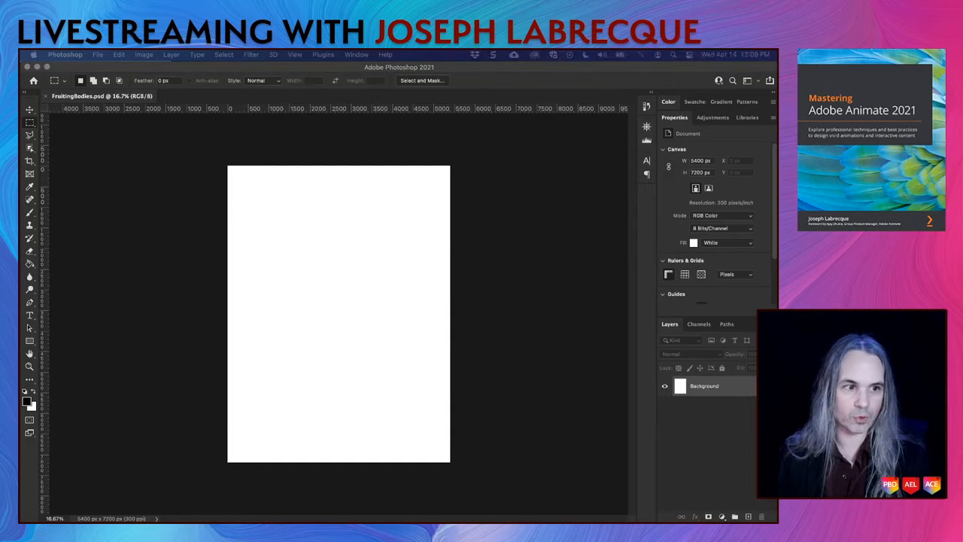
# Place AdobeStock_232374659.jpeg in FruitingBodies.psd, scale it to about 165.42% to fill the canvas with the woman roughly centred, and lock its layer
pyautogui.click(97, 202)
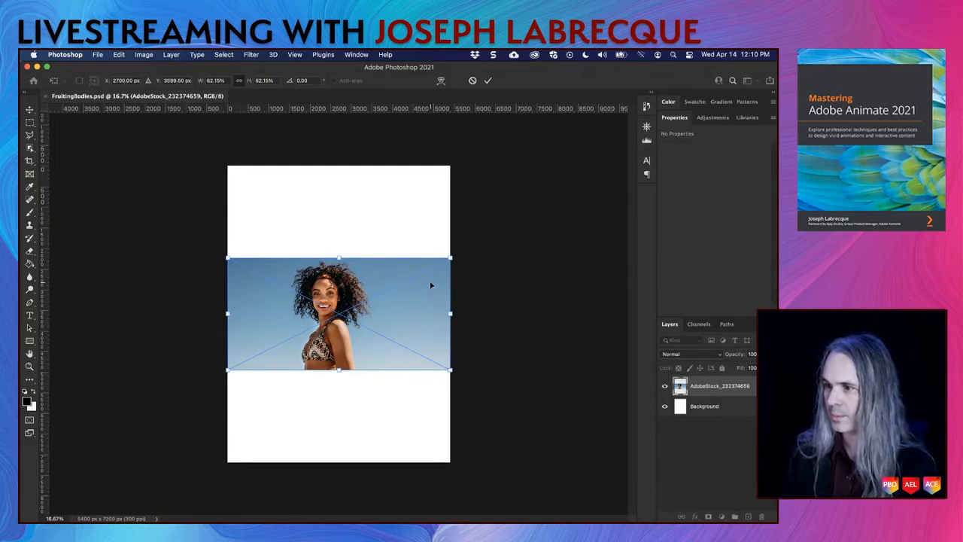
pyautogui.moveTo(451, 257); pyautogui.dragTo(607, 178)
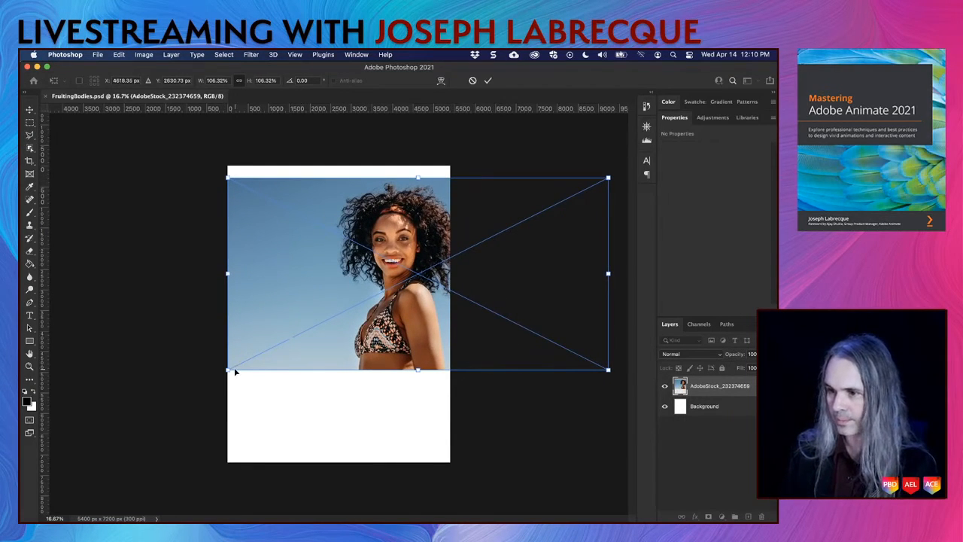
pyautogui.moveTo(229, 369); pyautogui.dragTo(51, 459)
pyautogui.moveTo(380, 299); pyautogui.dragTo(419, 299)
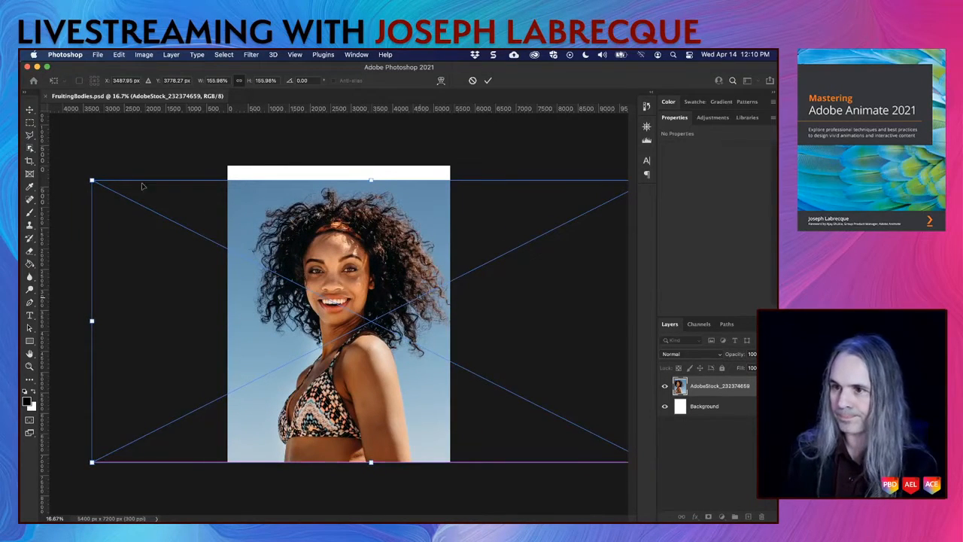
pyautogui.moveTo(92, 181); pyautogui.dragTo(59, 162)
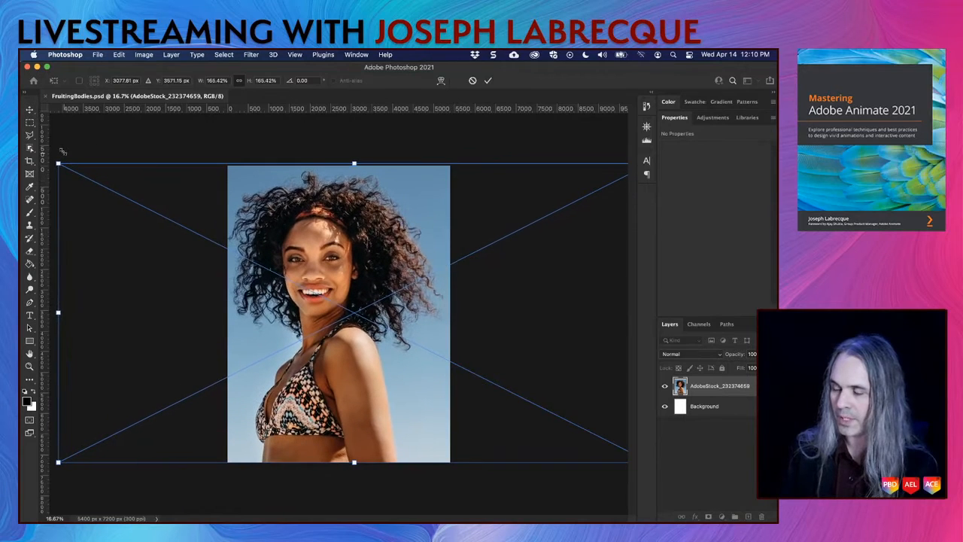
pyautogui.moveTo(366, 271); pyautogui.dragTo(381, 274)
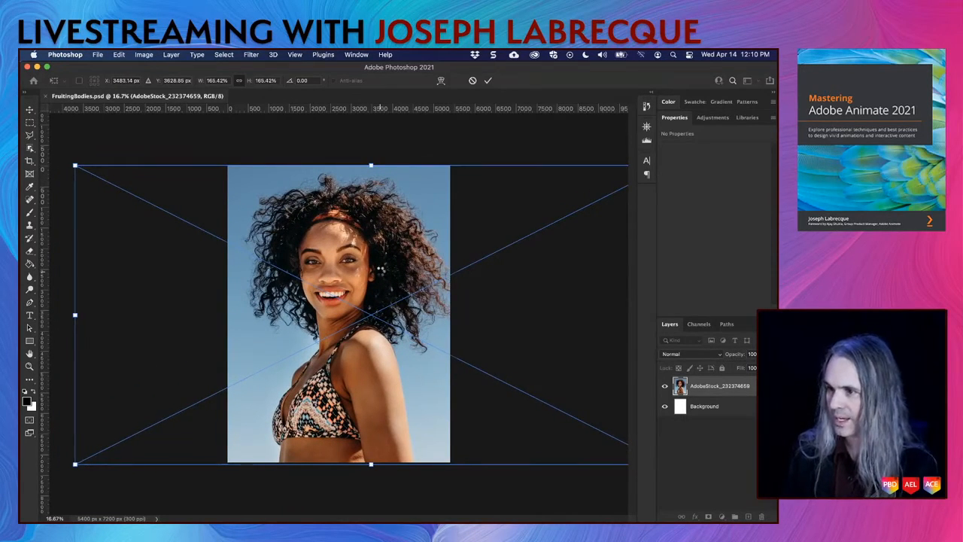
pyautogui.press('Return')
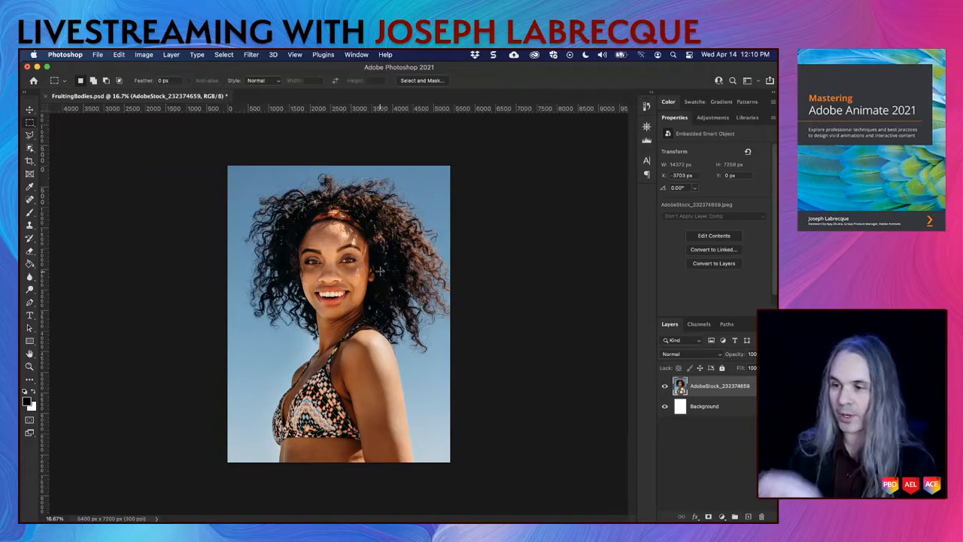
pyautogui.click(723, 369)
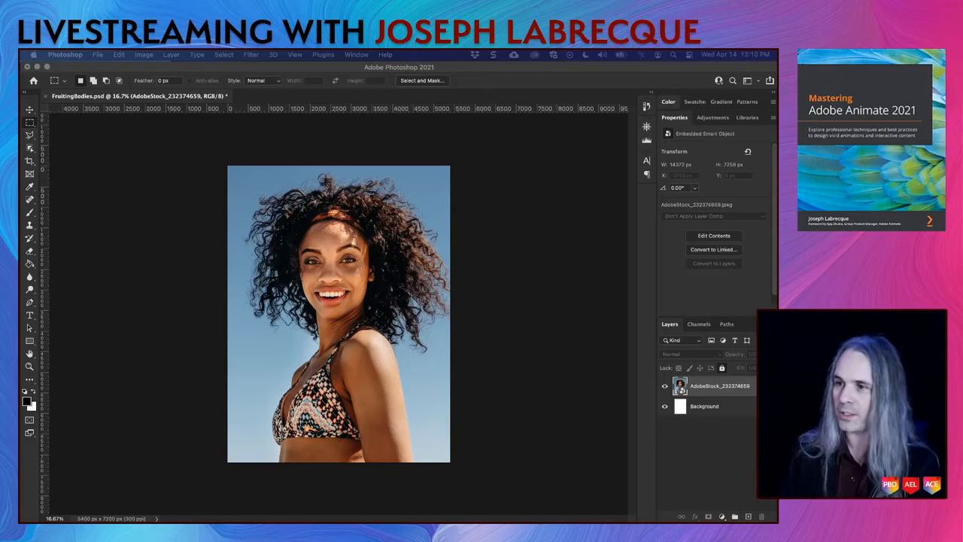
# Open the downloaded fruit and vegetable photos as separate Photoshop documents and bring up the corn cob photo AdobeStock_337207626.jpeg
pyautogui.moveTo(242, 85); pyautogui.dragTo(260, 103)
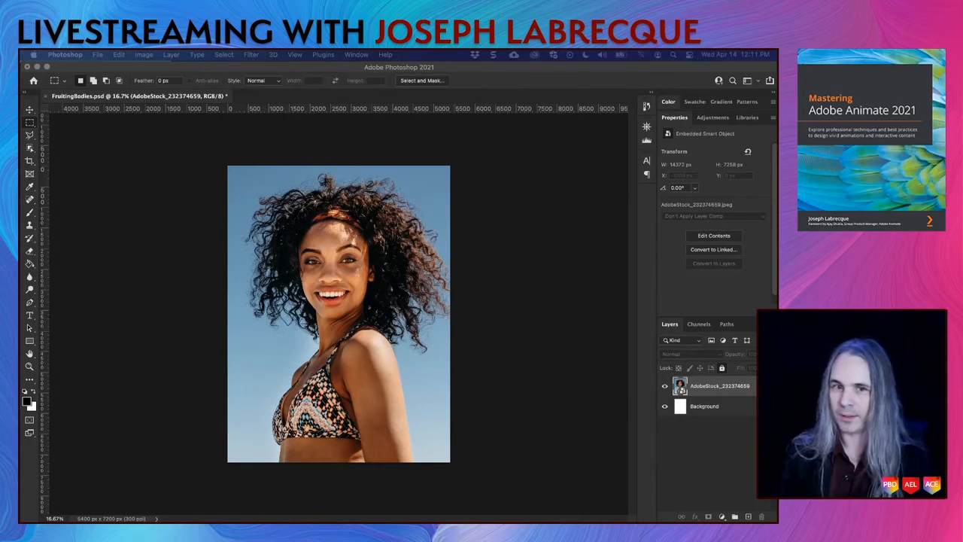
pyautogui.moveTo(21, 128); pyautogui.dragTo(397, 99)
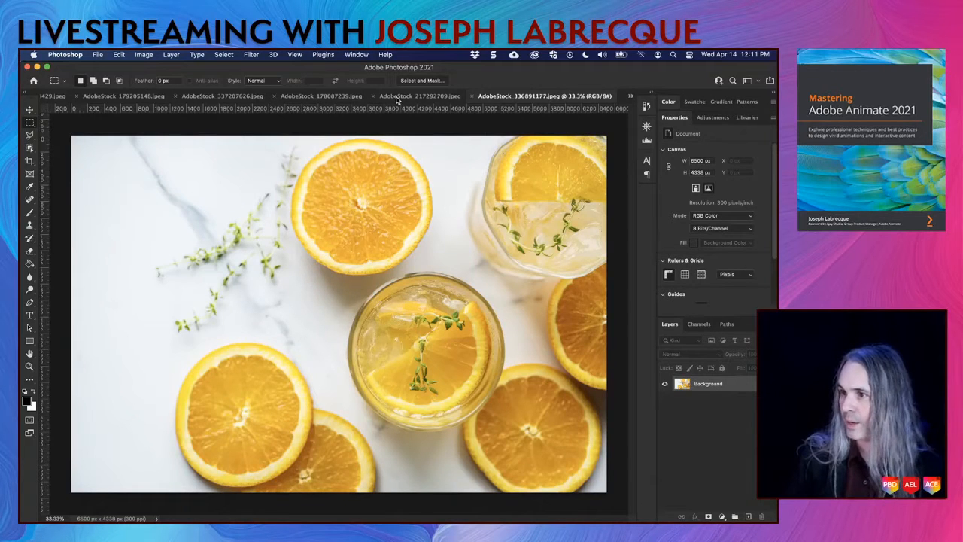
pyautogui.click(398, 96)
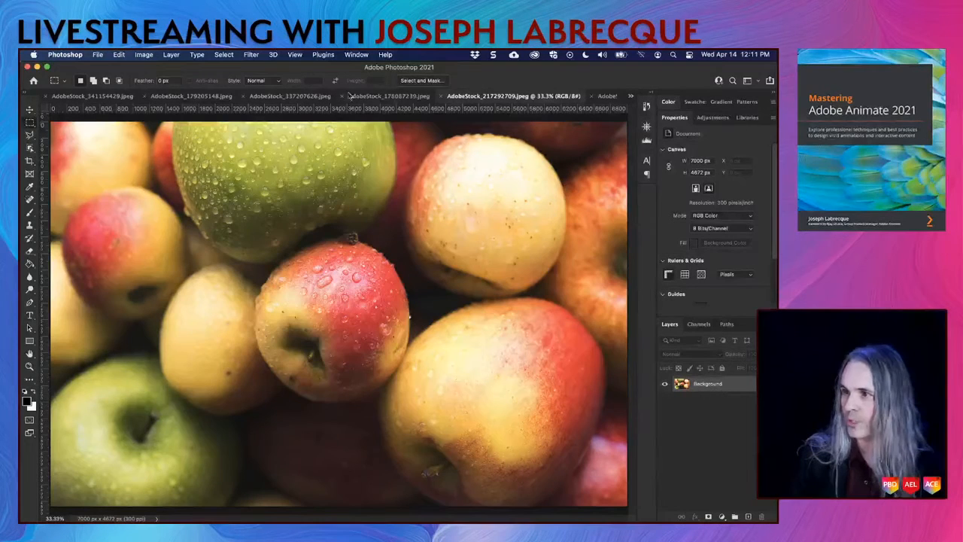
pyautogui.click(308, 97)
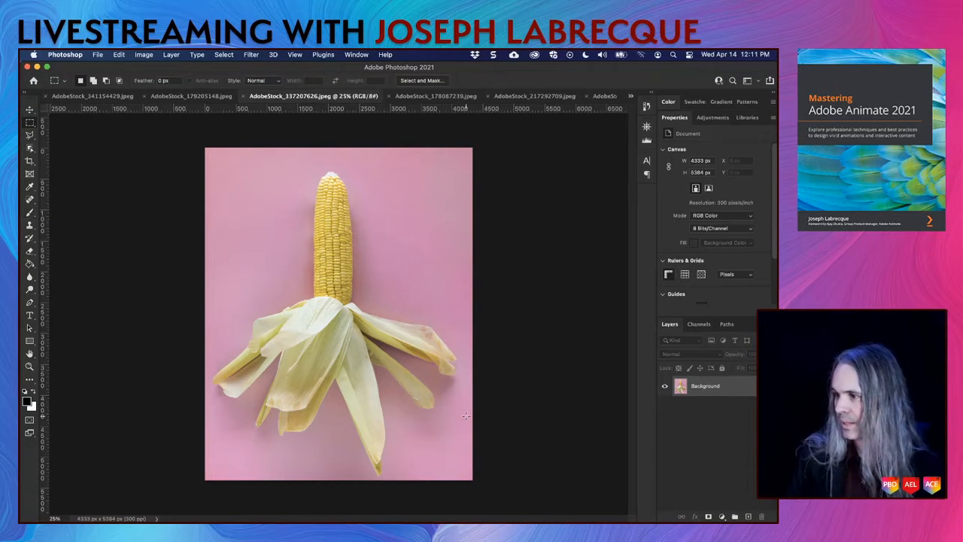
# Unlock the corn photo's Background layer and mask out the pink backdrop with Remove Background
pyautogui.click(761, 386)
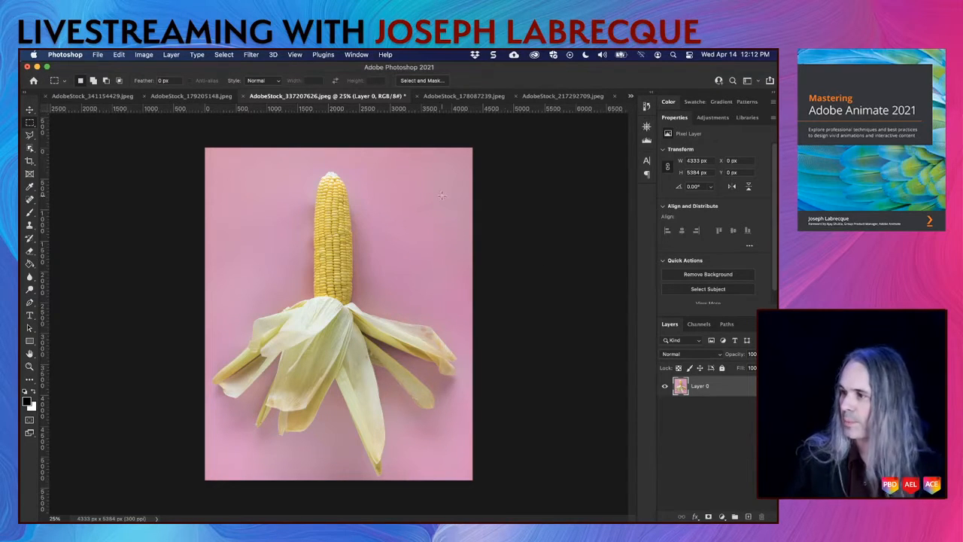
pyautogui.click(693, 274)
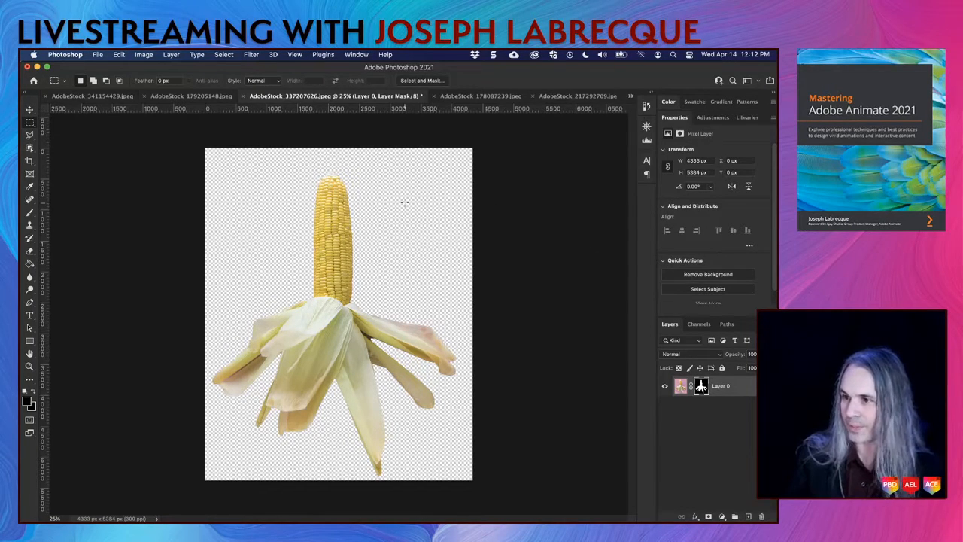
# Make the Move tool active for the cut-out corn layer
pyautogui.click(30, 109)
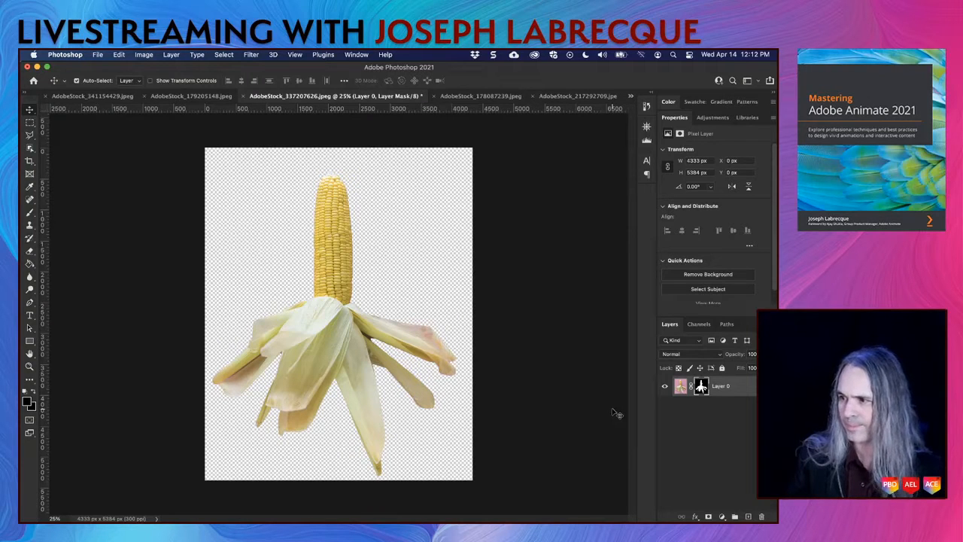
pyautogui.moveTo(735, 390)
pyautogui.mouseDown()
pyautogui.moveTo(735, 508)
pyautogui.moveTo(745, 518)
pyautogui.moveTo(739, 395)
pyautogui.mouseUp()
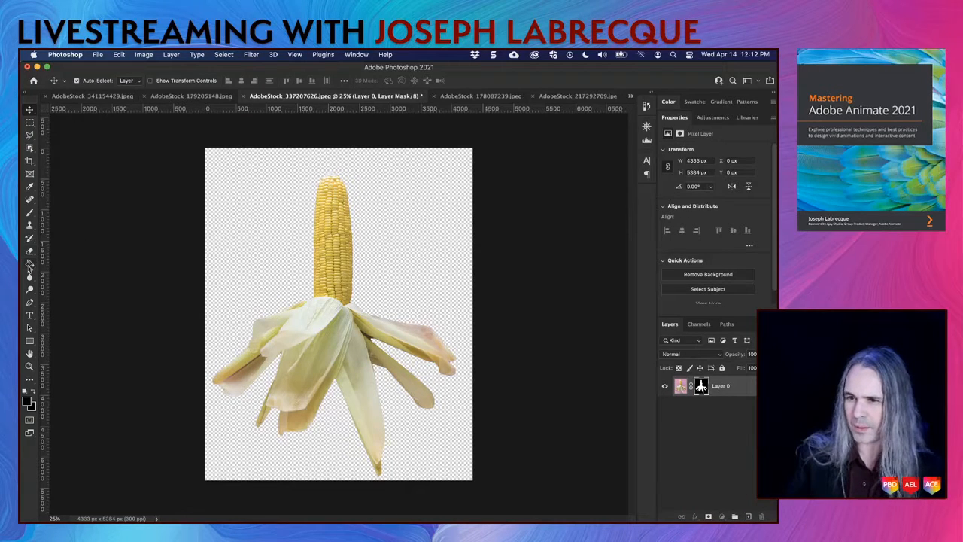
pyautogui.click(30, 122)
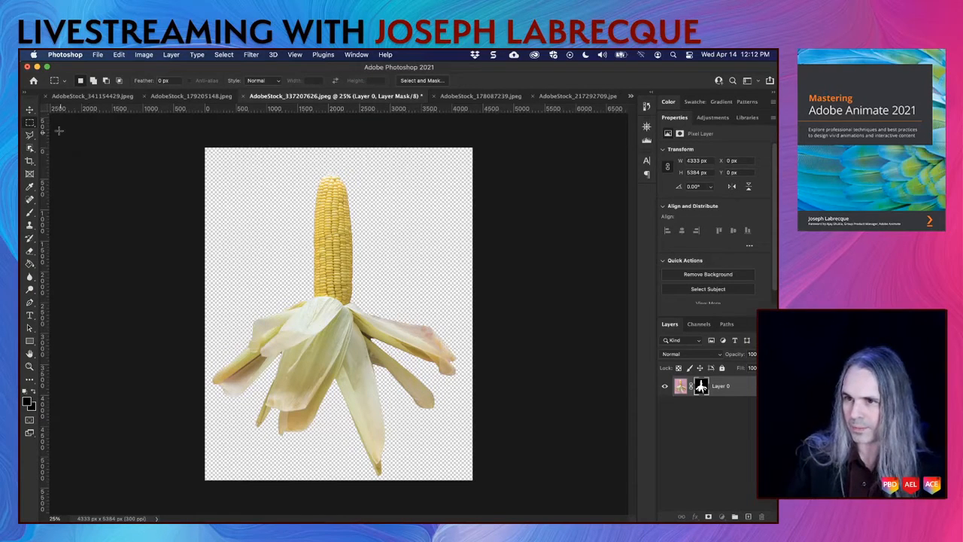
pyautogui.click(31, 110)
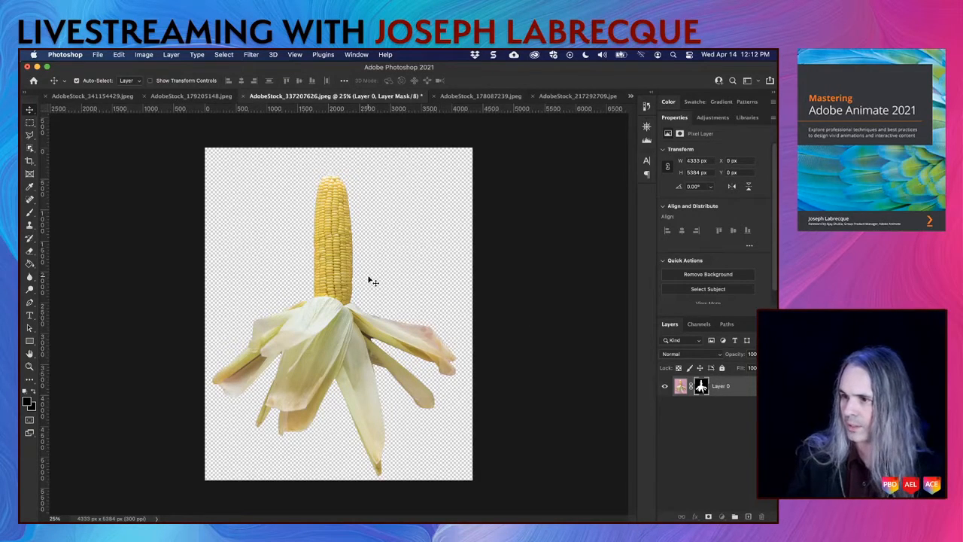
pyautogui.moveTo(338, 269)
pyautogui.mouseDown()
pyautogui.moveTo(242, 168)
pyautogui.moveTo(338, 265)
pyautogui.mouseUp()
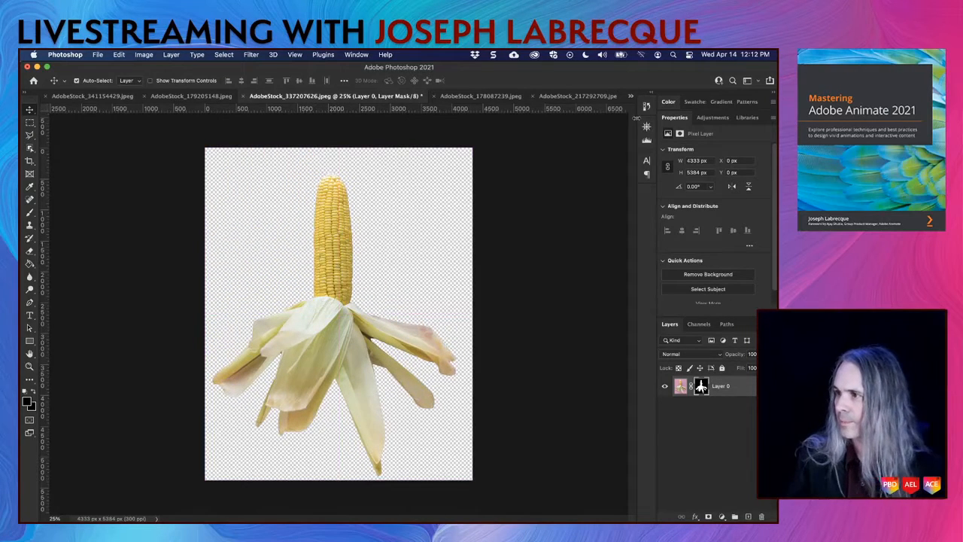
# Review the portrait composite and the open pepper, corn kernel, tomato, orange and pineapple photos, then return to the cut-out corn document
pyautogui.click(630, 97)
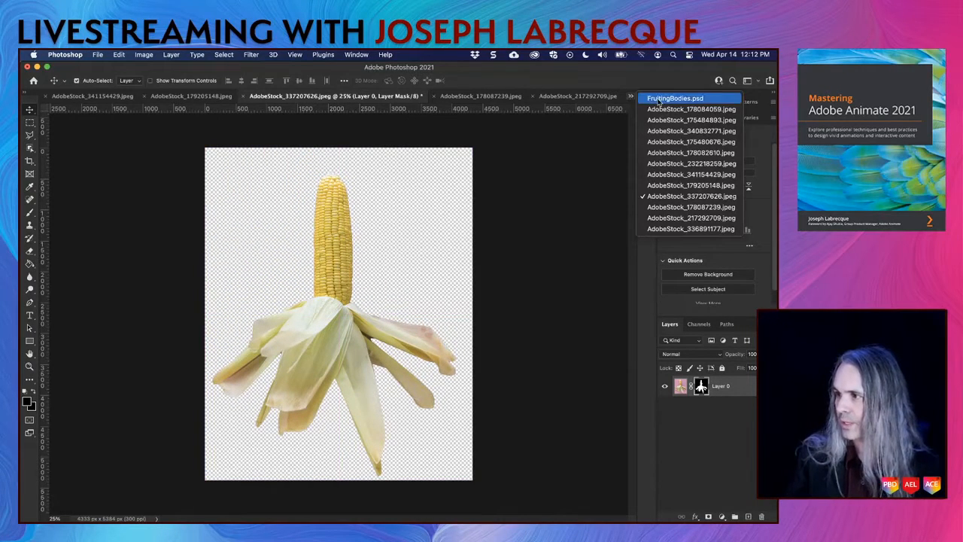
pyautogui.click(659, 98)
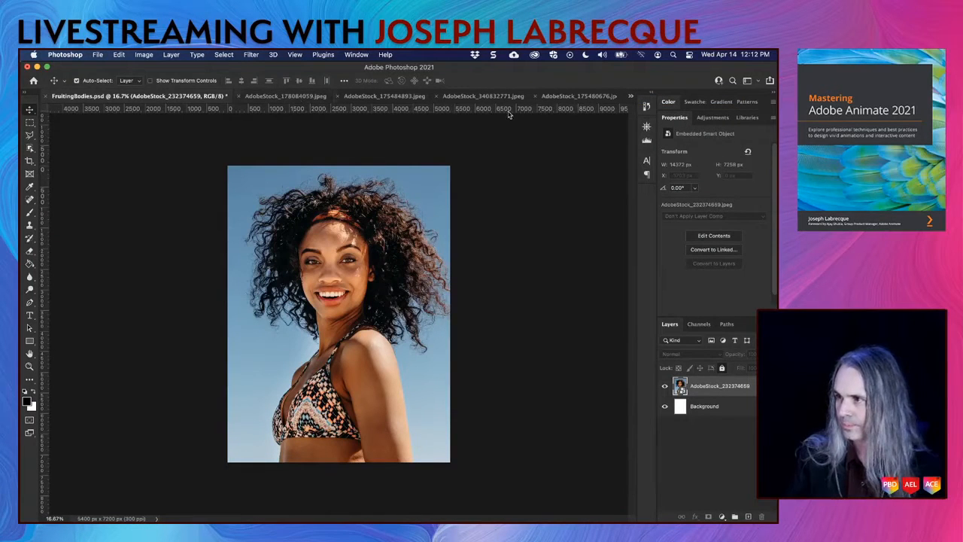
pyautogui.click(631, 97)
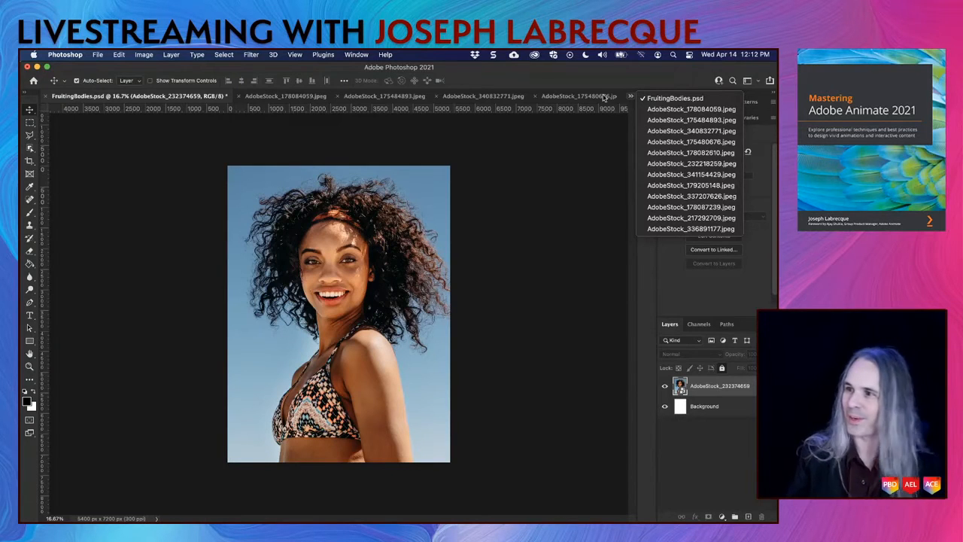
pyautogui.click(276, 100)
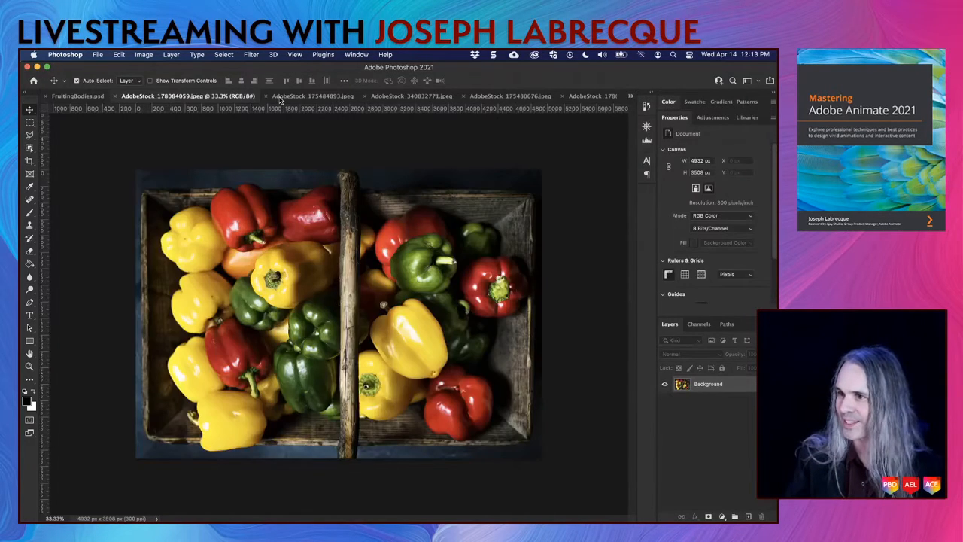
pyautogui.click(320, 98)
pyautogui.click(395, 97)
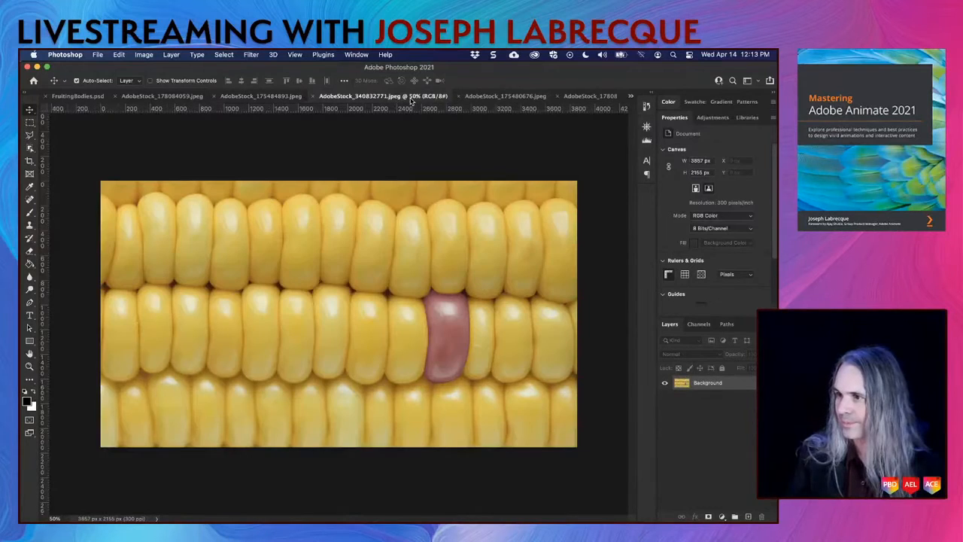
pyautogui.click(474, 97)
pyautogui.click(581, 97)
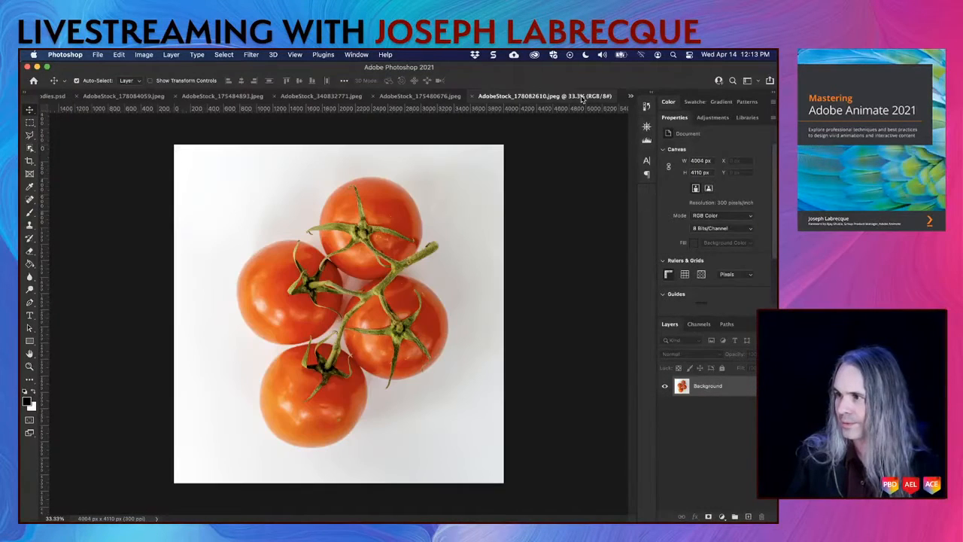
pyautogui.click(630, 97)
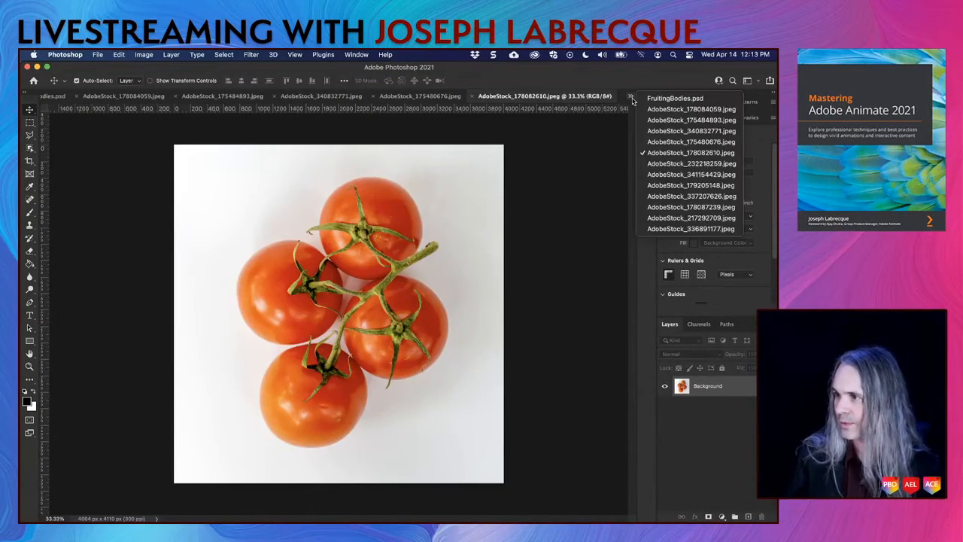
pyautogui.click(691, 228)
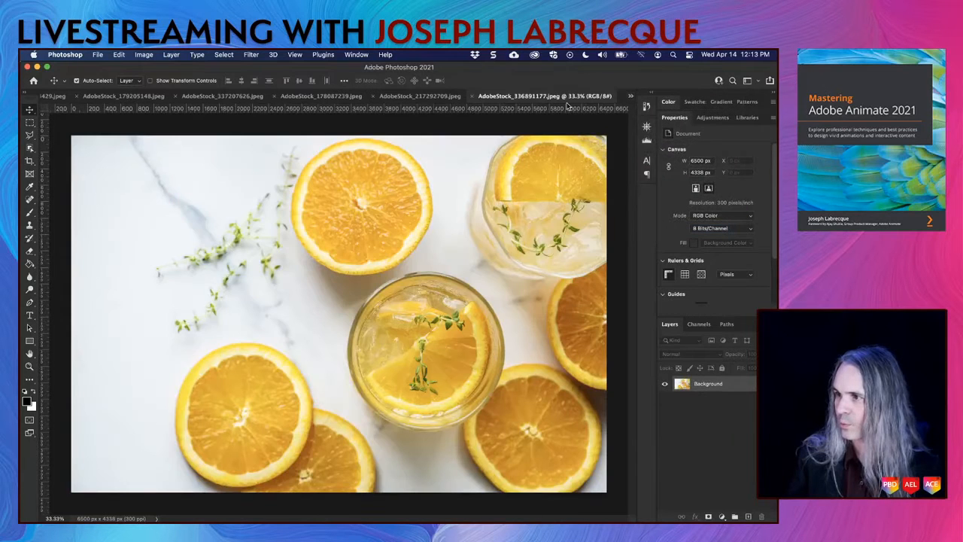
pyautogui.click(434, 97)
pyautogui.click(374, 98)
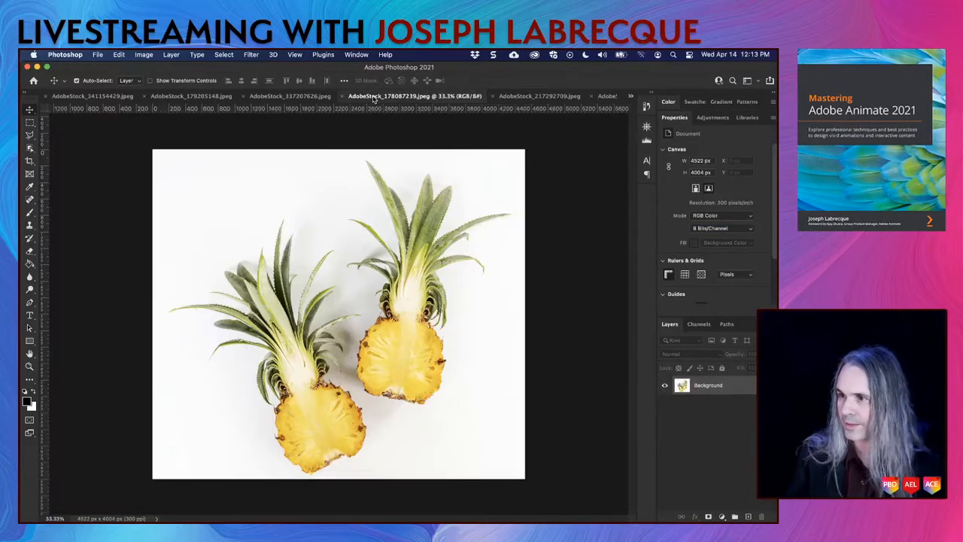
pyautogui.click(305, 98)
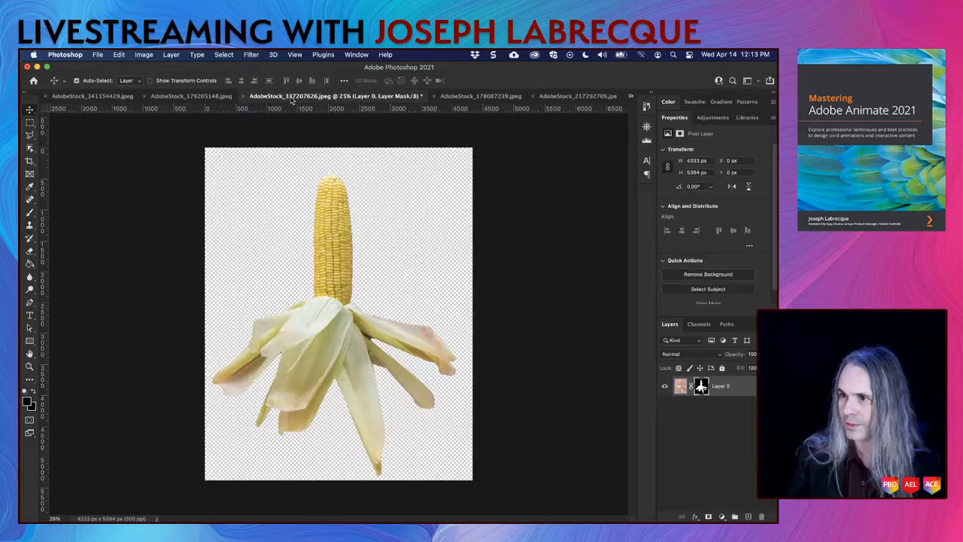
# Float the cut-out corn document AdobeStock_337207626.jpeg in its own window and bring up FruitingBodies.psd
pyautogui.moveTo(292, 100); pyautogui.dragTo(437, 150)
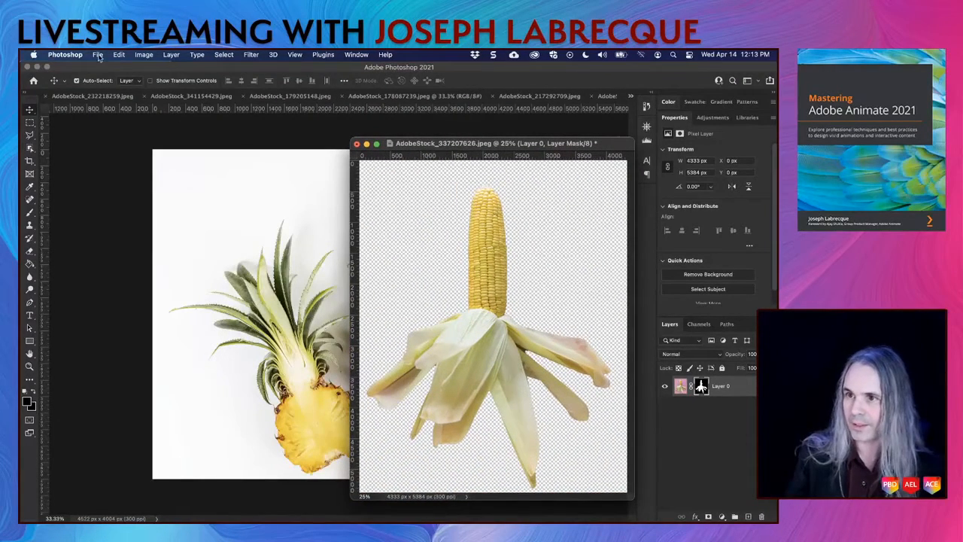
pyautogui.click(630, 96)
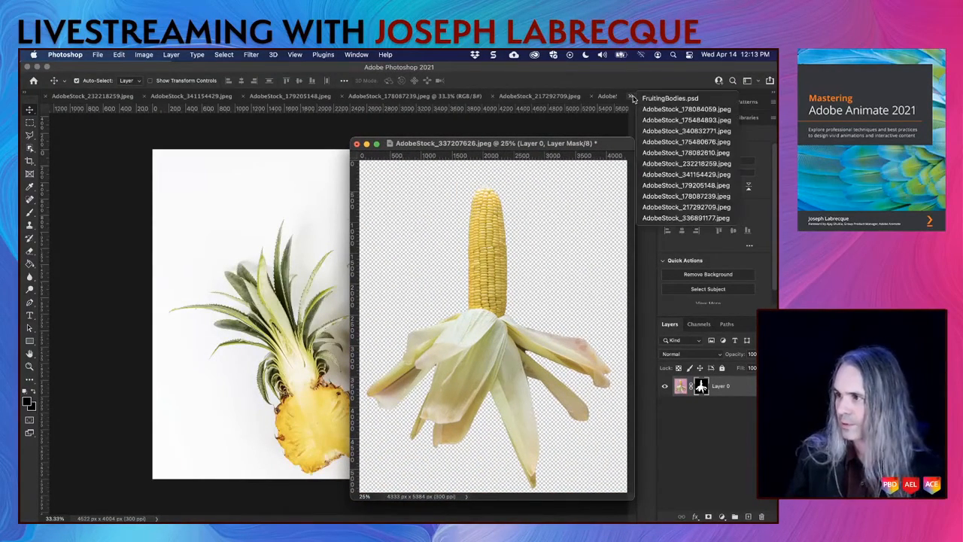
pyautogui.click(668, 98)
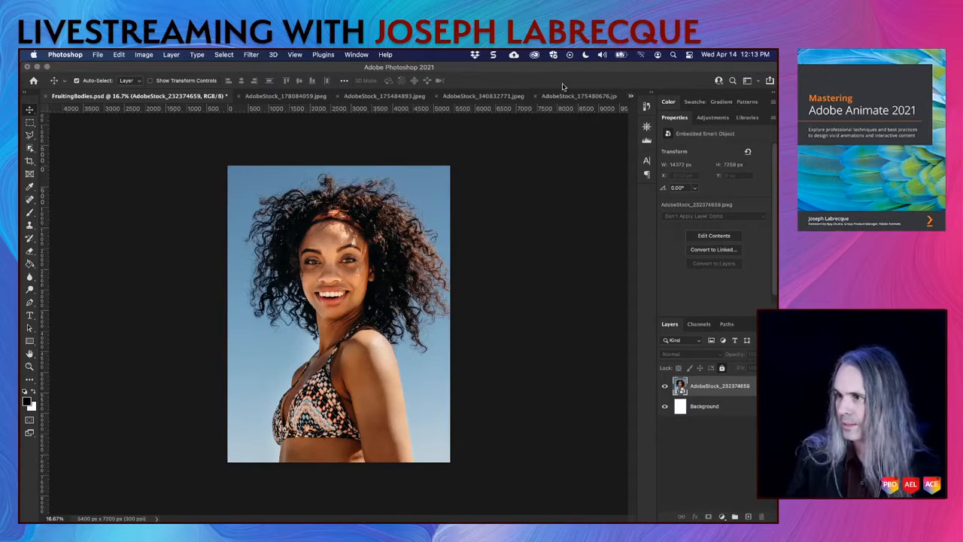
# Look through the list of open documents and bring up the vegetables-on-wood photo AdobeStock_179205148.jpeg
pyautogui.click(357, 55)
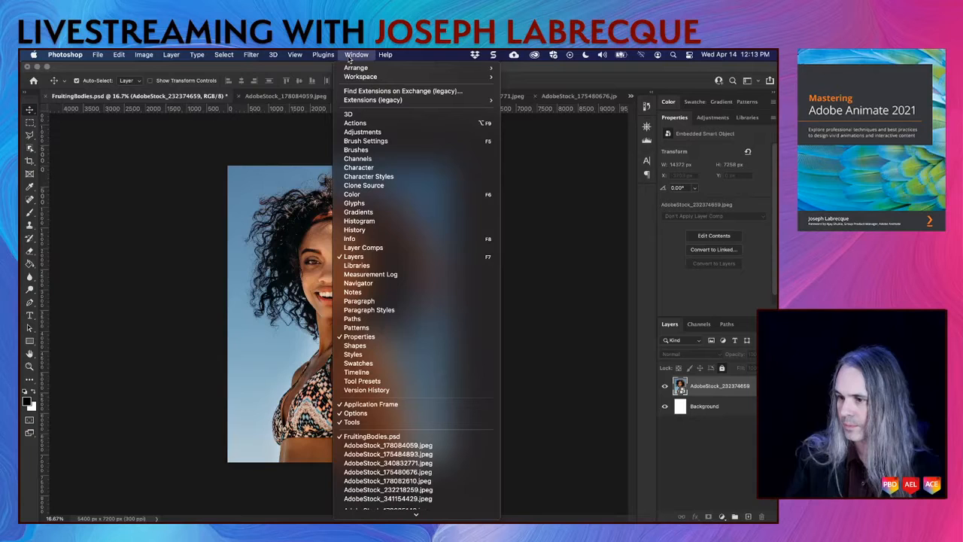
pyautogui.scroll(-2, 410, 369)
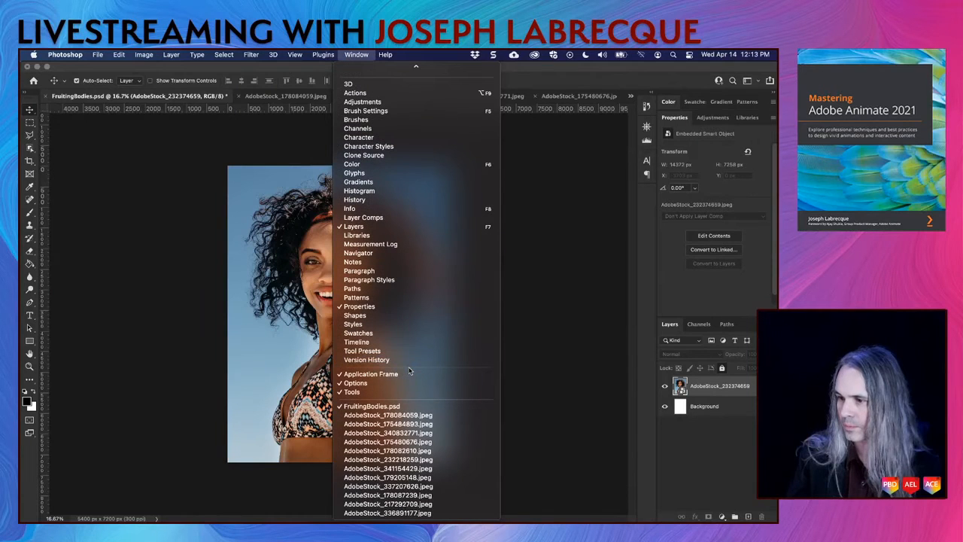
pyautogui.click(651, 72)
pyautogui.click(630, 96)
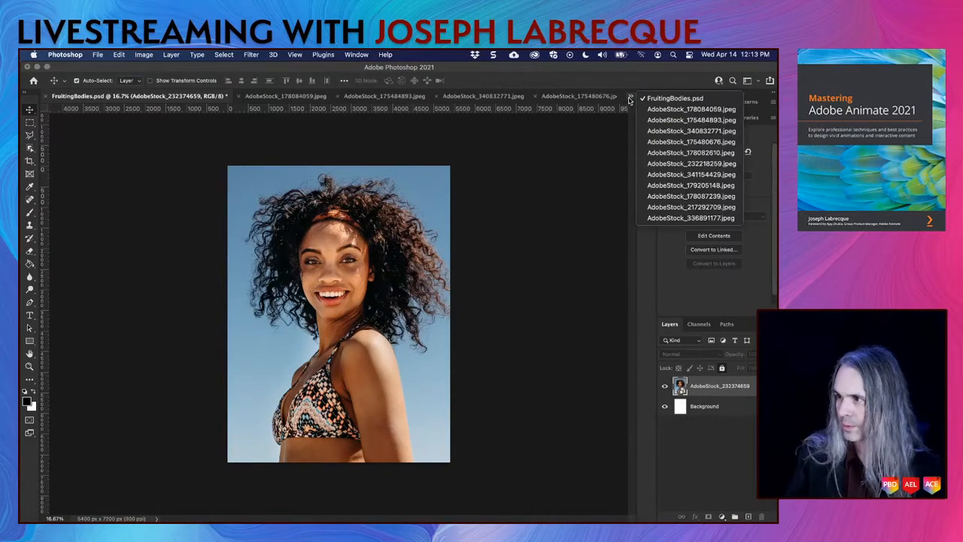
pyautogui.click(675, 197)
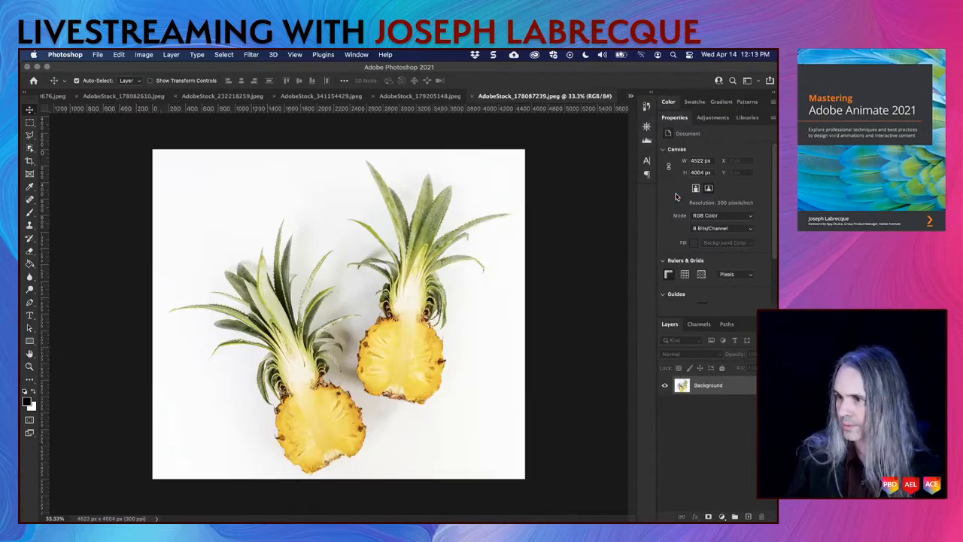
pyautogui.click(418, 96)
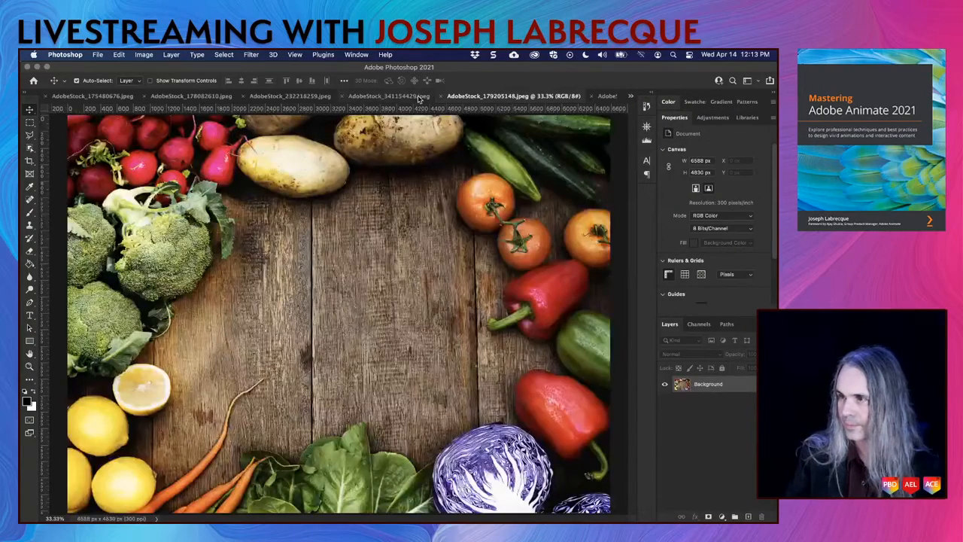
# Move the floating corn document from behind the main window to the neighbouring display and restore the main window to full size
pyautogui.moveTo(479, 67); pyautogui.dragTo(464, 289)
pyautogui.click(494, 148)
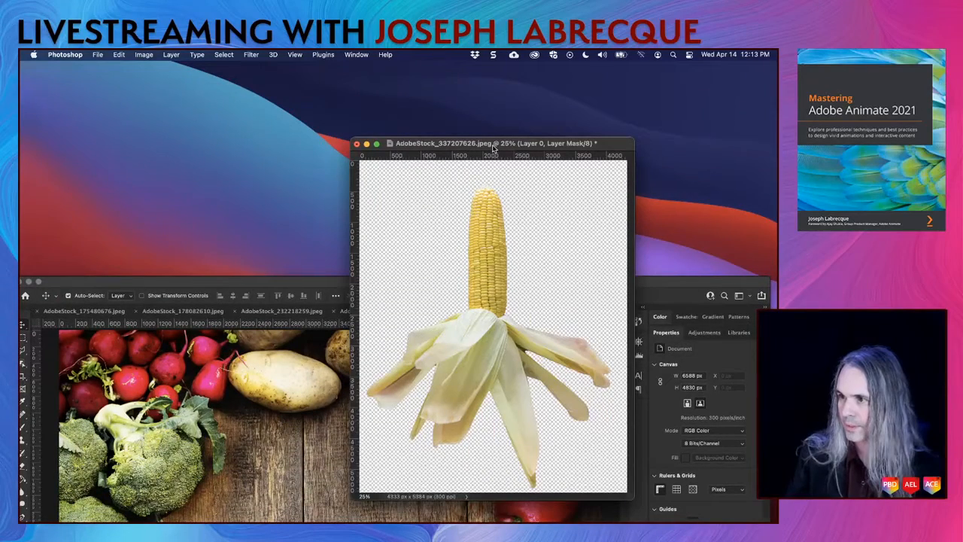
pyautogui.moveTo(494, 148); pyautogui.dragTo(0, 154)
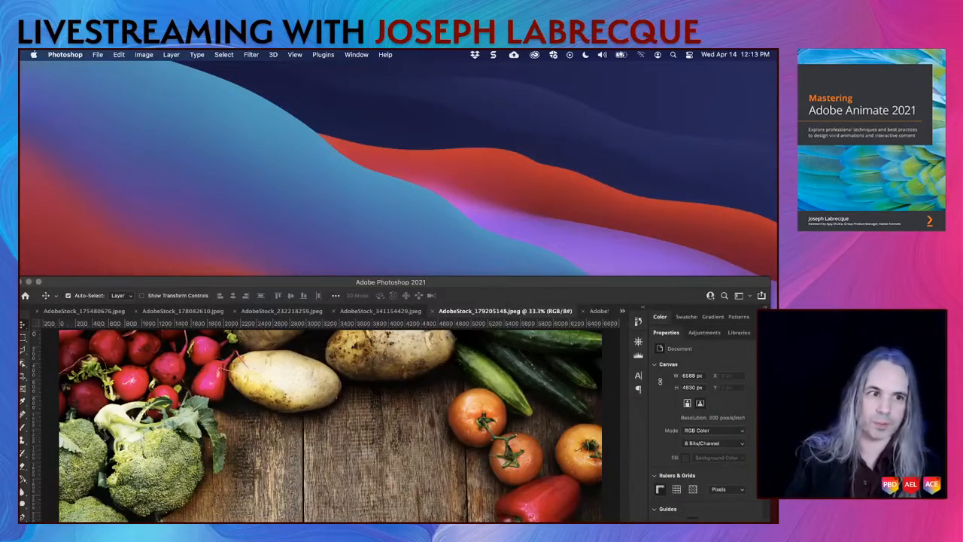
pyautogui.doubleClick(558, 282)
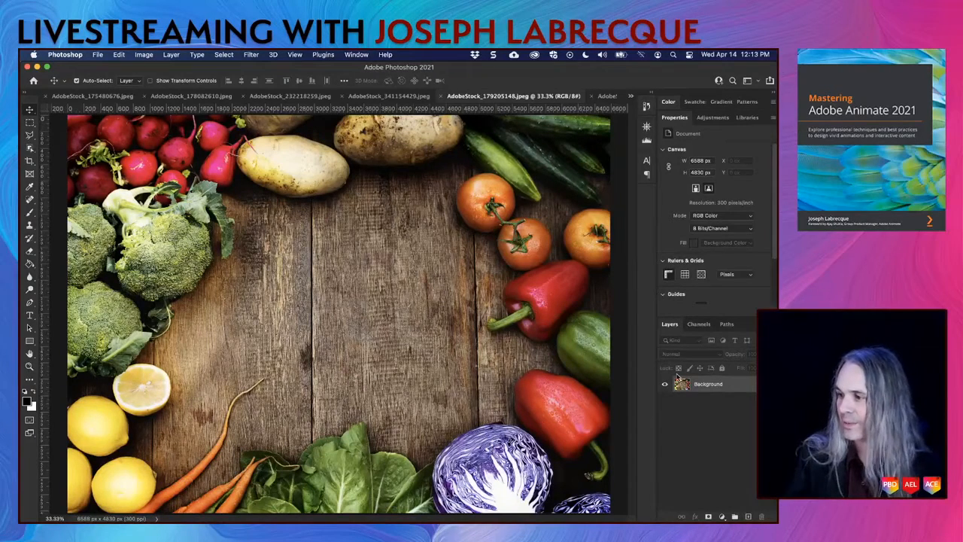
# Unlock the Background layer of AdobeStock_179205148.jpeg and float that document on the neighbouring display
pyautogui.click(766, 384)
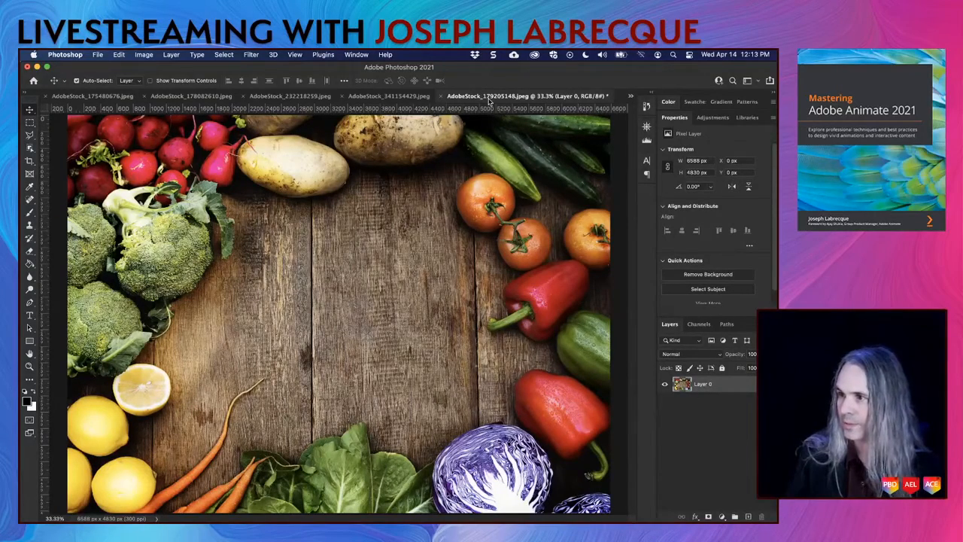
pyautogui.moveTo(490, 101); pyautogui.dragTo(348, 243)
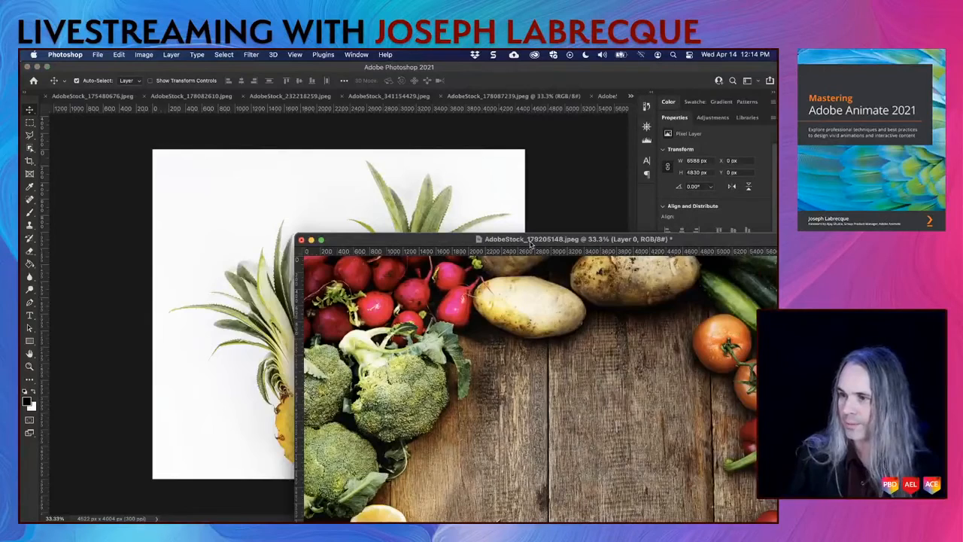
pyautogui.moveTo(531, 241); pyautogui.dragTo(21, 218)
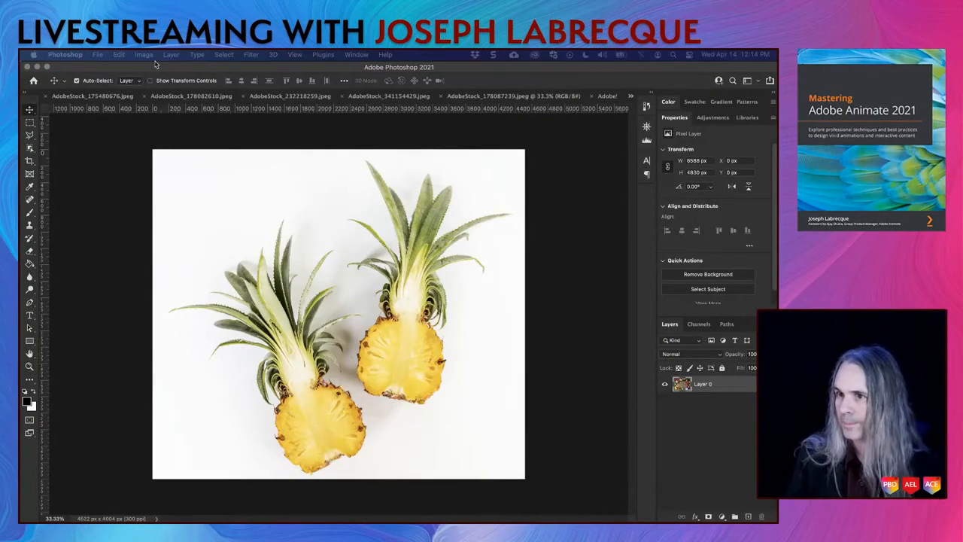
# Copy the vegetables-on-wood layer from its floating document into FruitingBodies.psd, centred over the portrait
pyautogui.click(630, 96)
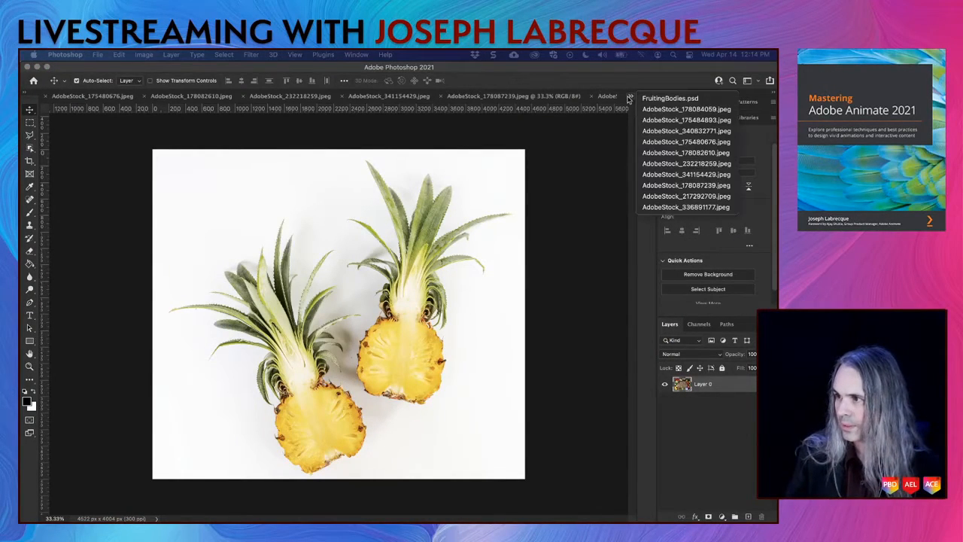
pyautogui.click(657, 101)
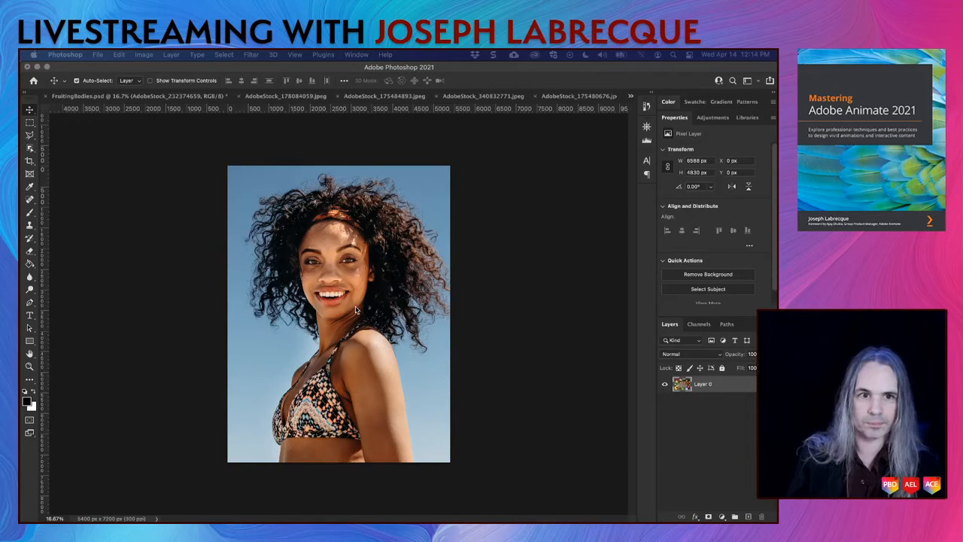
pyautogui.moveTo(356, 309); pyautogui.dragTo(322, 301)
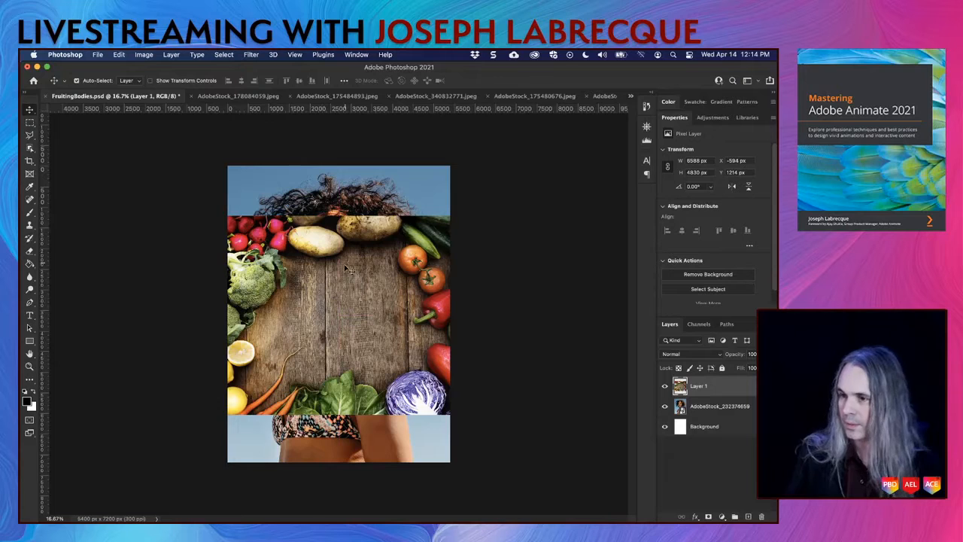
# Scale the vegetables-on-wood layer to about 271.24% so the planks fill the canvas, and move the AdobeStock_232374659 portrait layer above it
pyautogui.press('super+t')
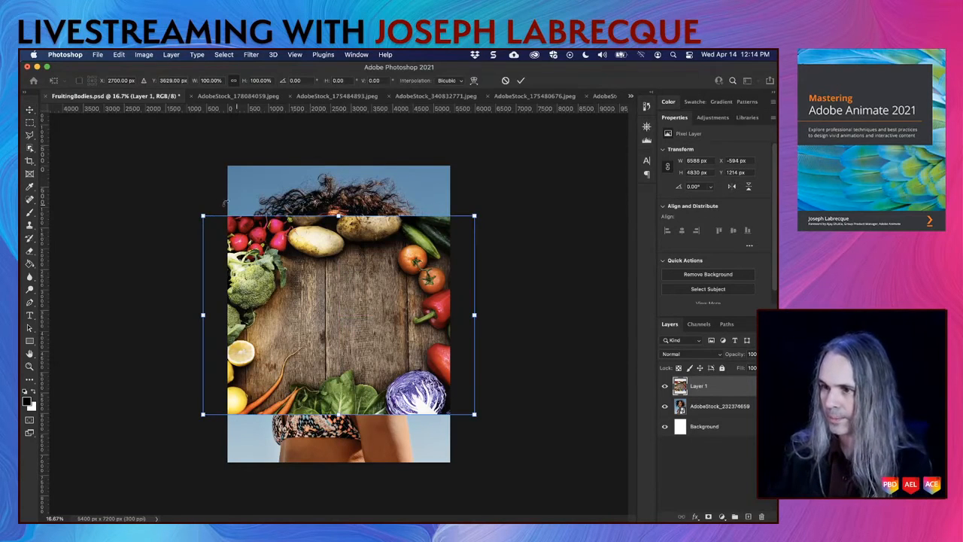
pyautogui.moveTo(202, 216); pyautogui.dragTo(97, 101)
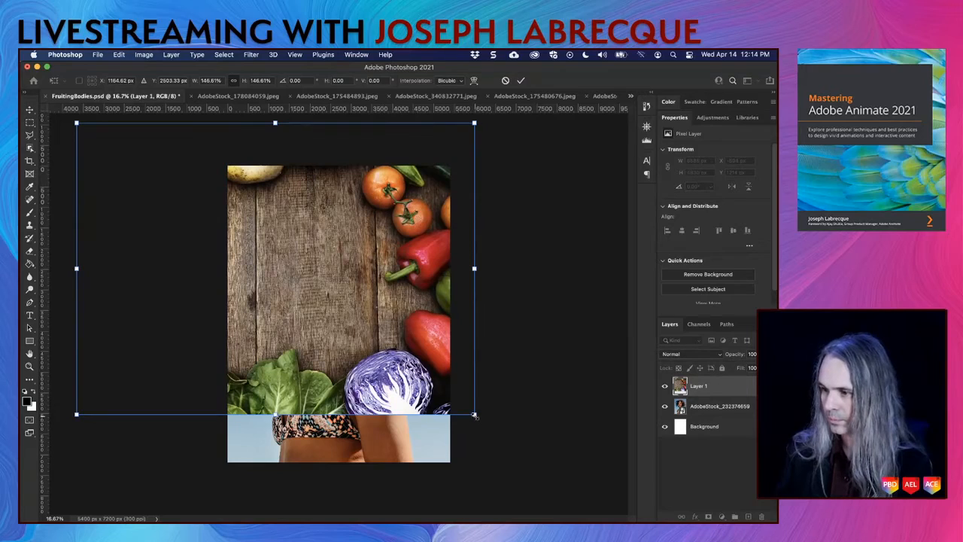
pyautogui.moveTo(474, 413); pyautogui.dragTo(600, 506)
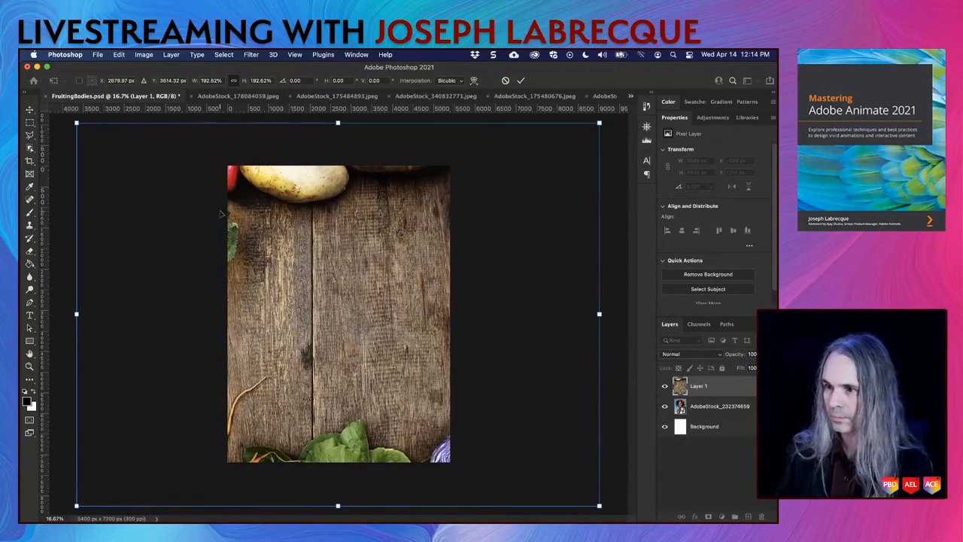
pyautogui.scroll(-4, 222, 214)
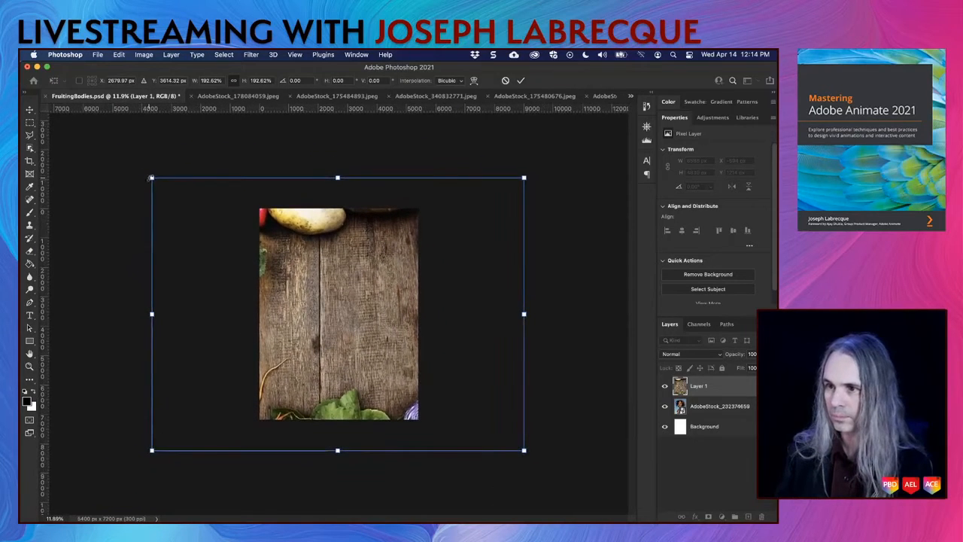
pyautogui.moveTo(150, 178); pyautogui.dragTo(84, 128)
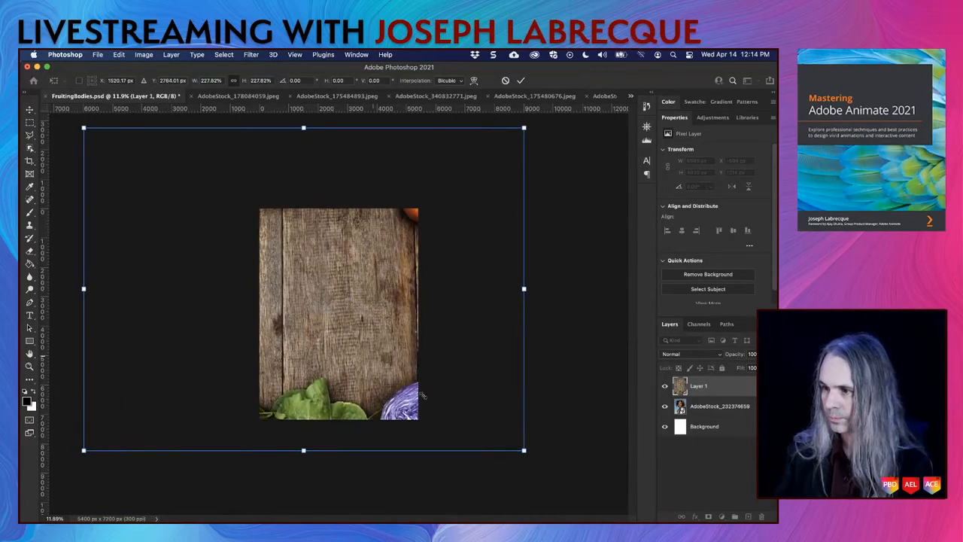
pyautogui.moveTo(524, 450); pyautogui.dragTo(607, 512)
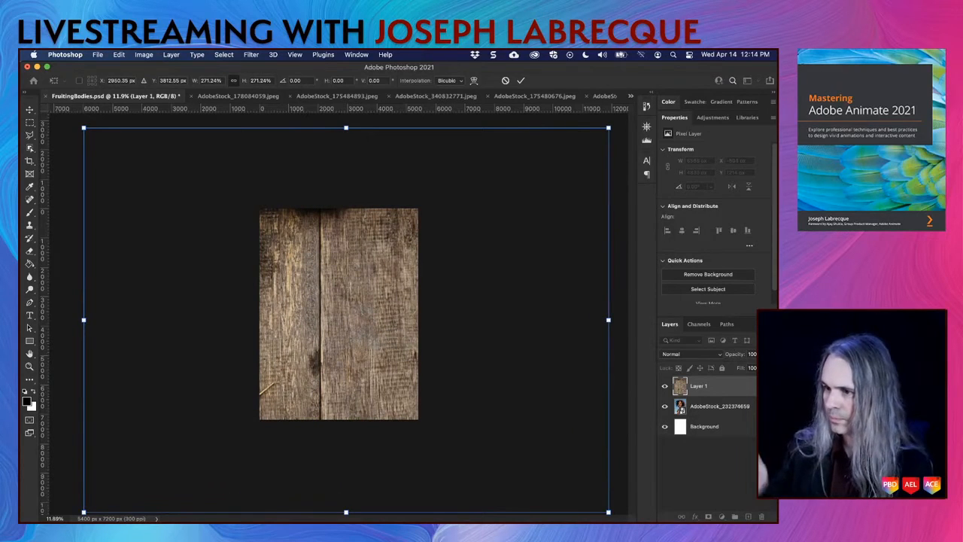
pyautogui.press('Return')
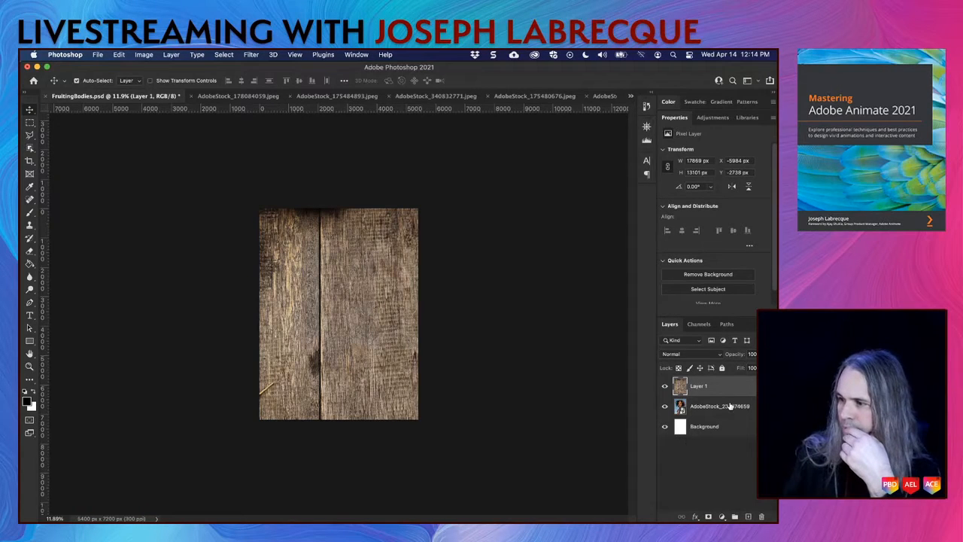
pyautogui.moveTo(729, 406); pyautogui.dragTo(730, 385)
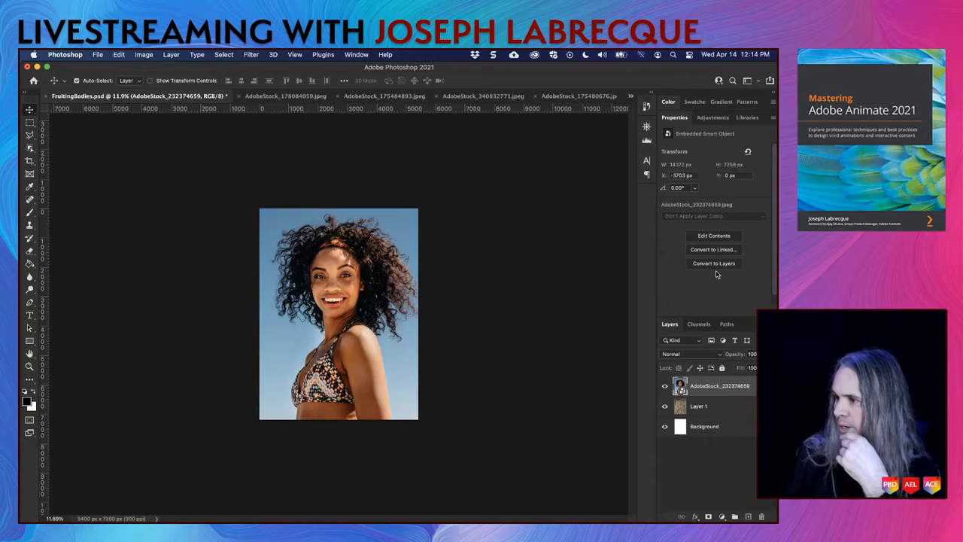
# Rasterize the AdobeStock_232374659 portrait layer and remove its background so the wooden planks show behind the woman
pyautogui.rightClick(703, 383)
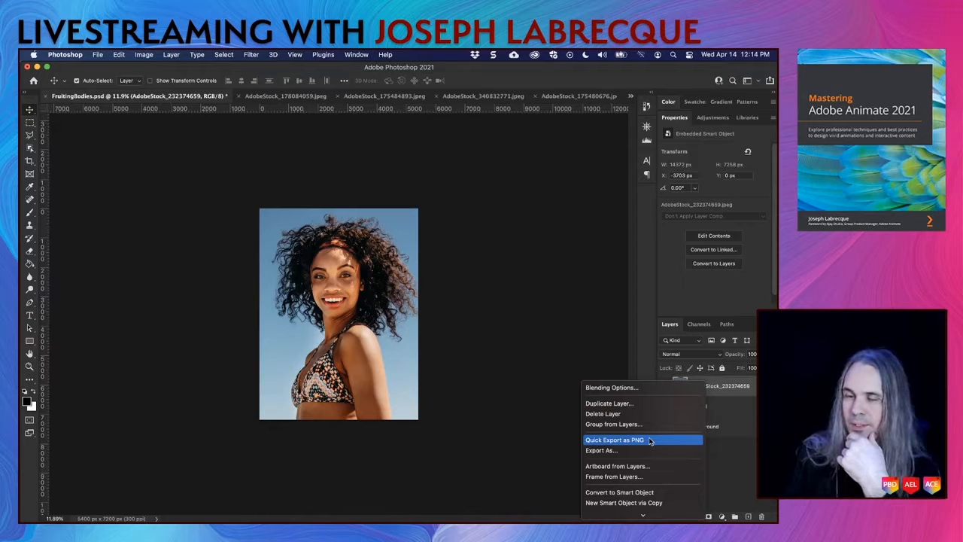
pyautogui.scroll(-5, 656, 456)
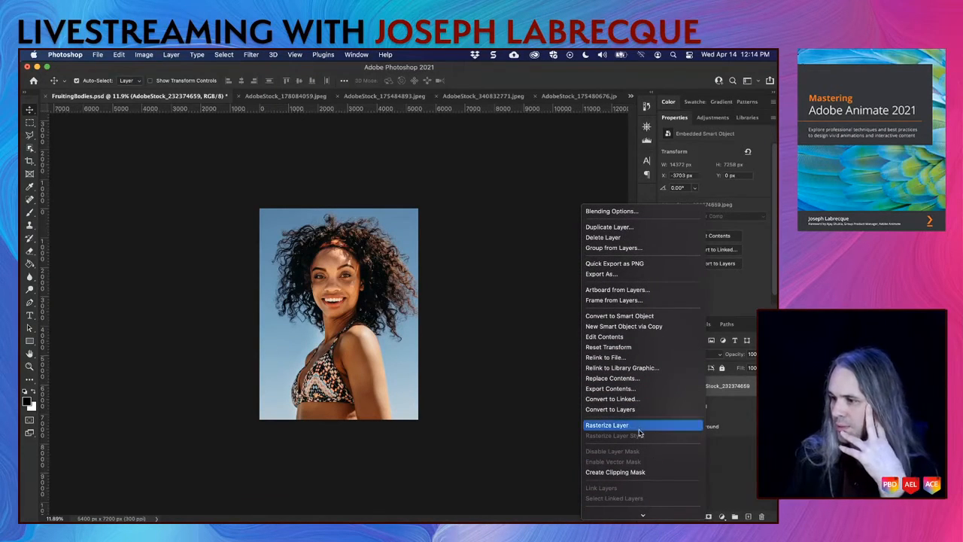
pyautogui.click(638, 426)
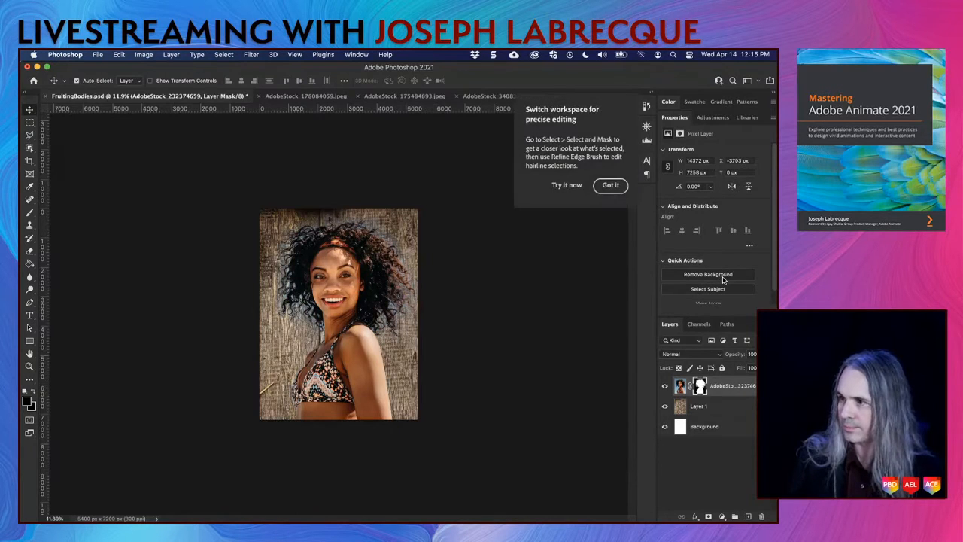
pyautogui.click(611, 188)
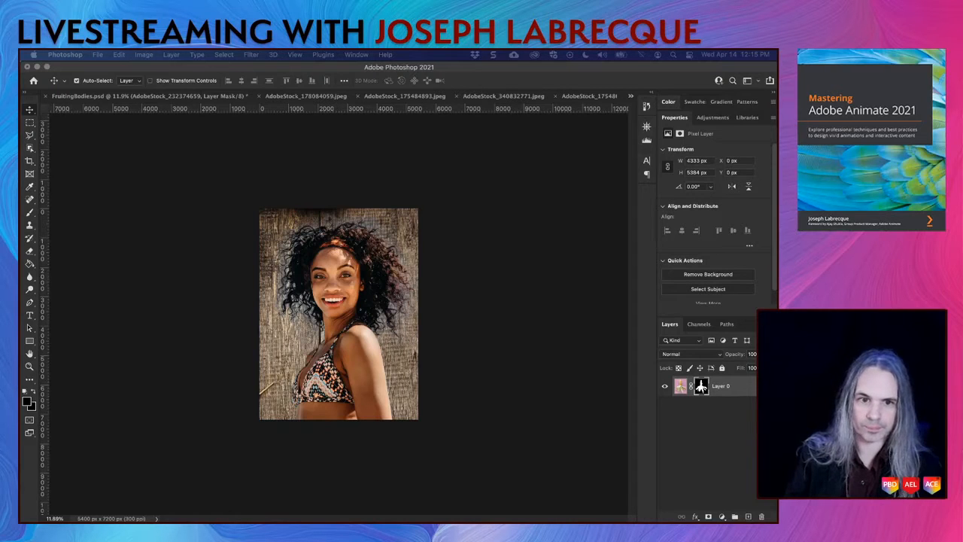
# Copy the masked corn layer from its floating document into FruitingBodies.psd, placing it over the woman's face
pyautogui.moveTo(701, 385); pyautogui.dragTo(346, 286)
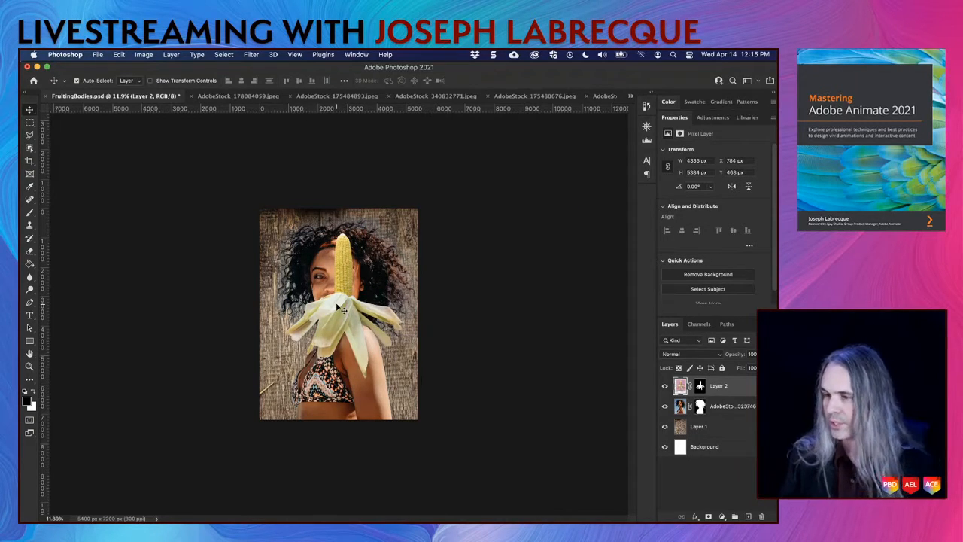
pyautogui.press('super+t')
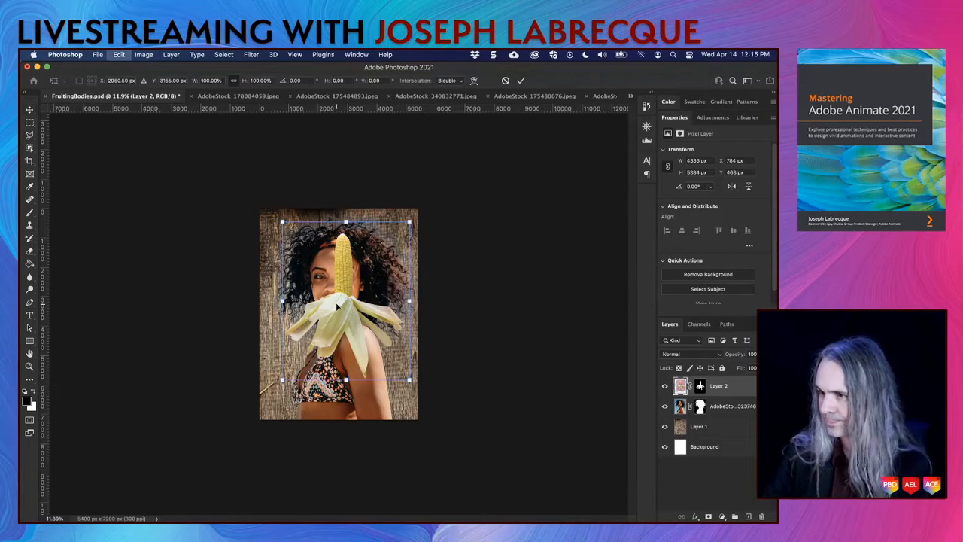
pyautogui.scroll(1, 337, 306)
pyautogui.scroll(5, 338, 306)
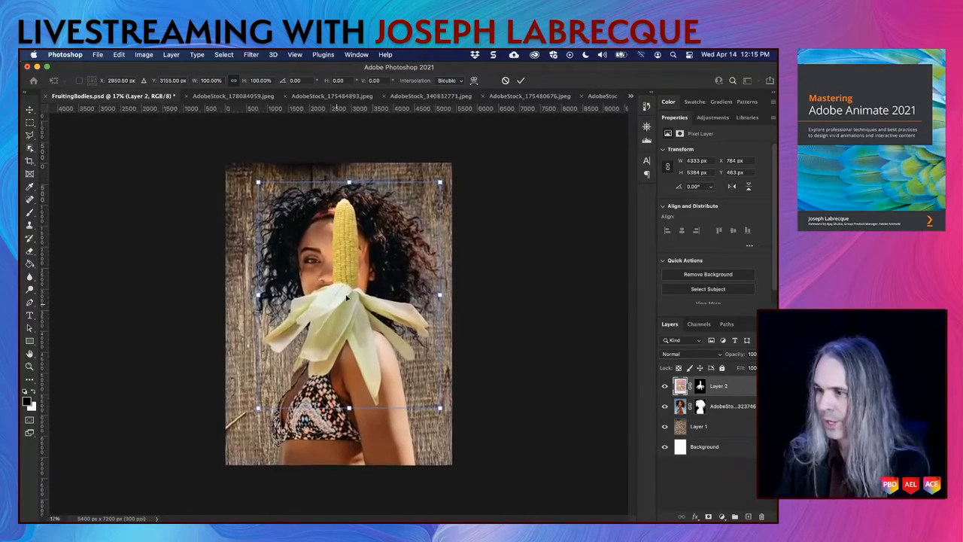
pyautogui.scroll(1, 347, 298)
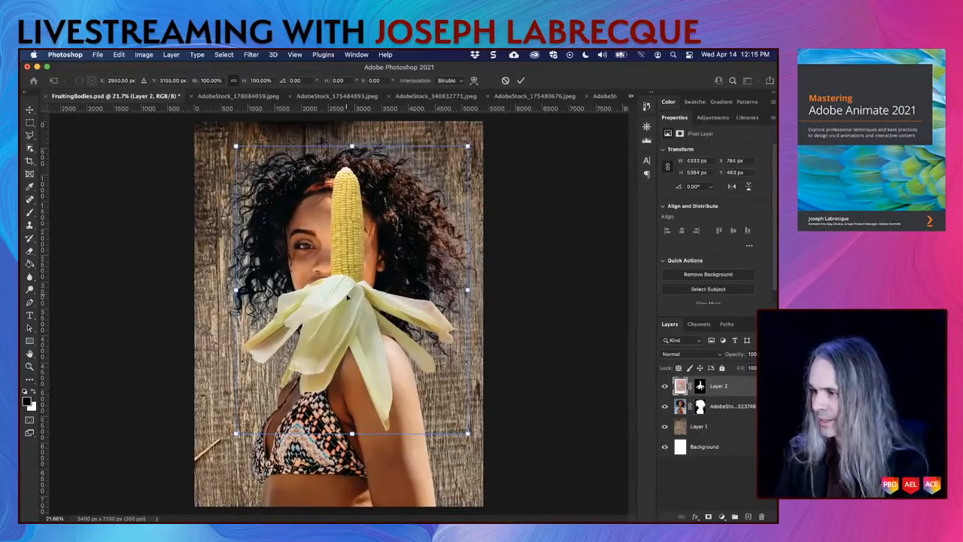
pyautogui.press('Return')
pyautogui.rightClick(739, 389)
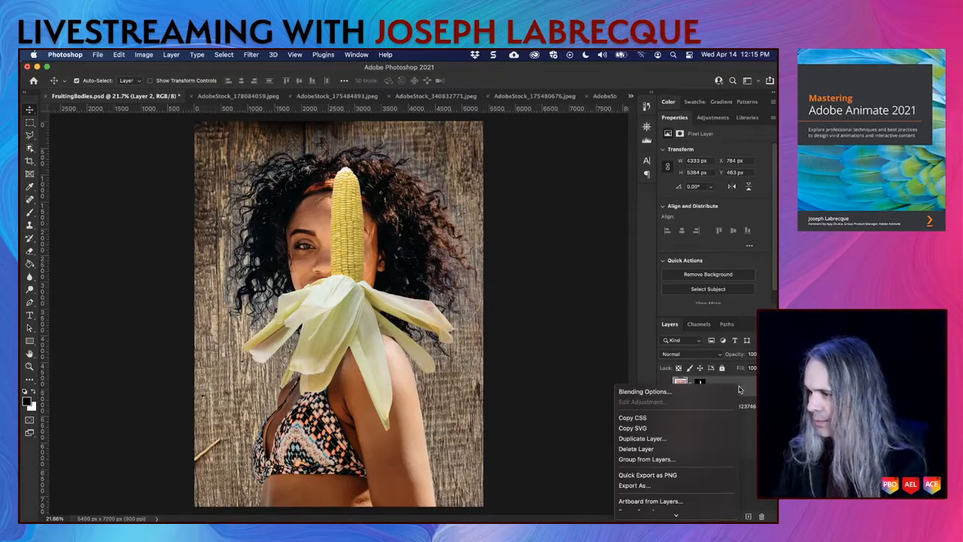
pyautogui.moveTo(679, 515)
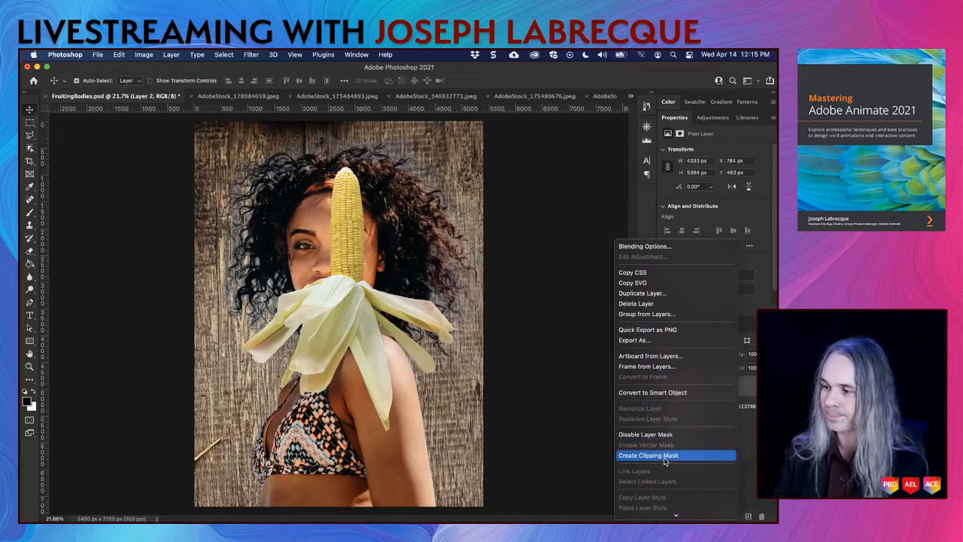
pyautogui.scroll(-5, 664, 461)
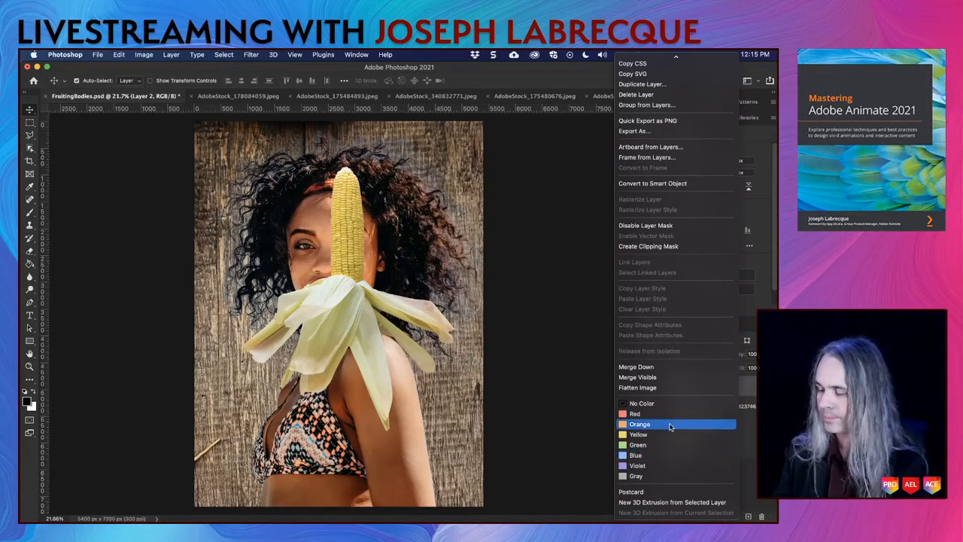
pyautogui.scroll(1, 673, 422)
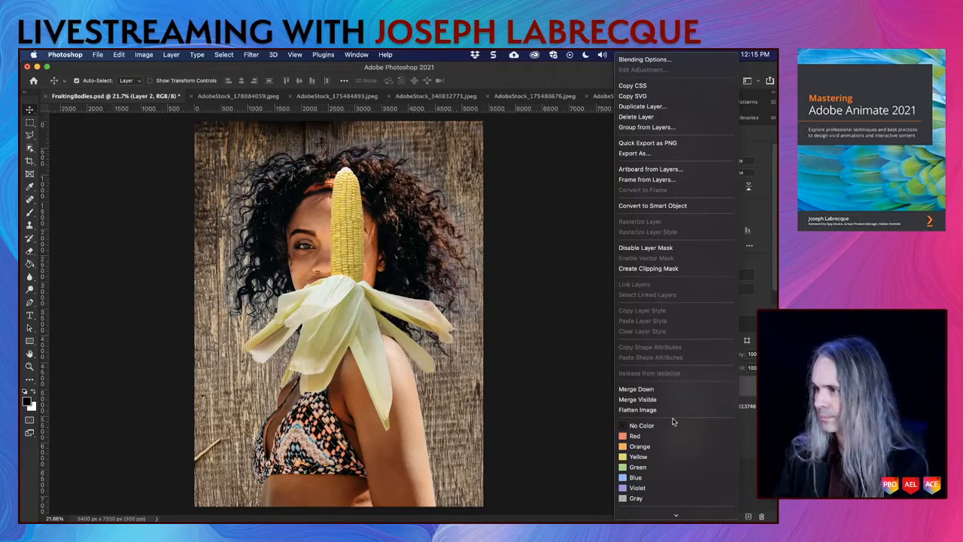
pyautogui.click(752, 390)
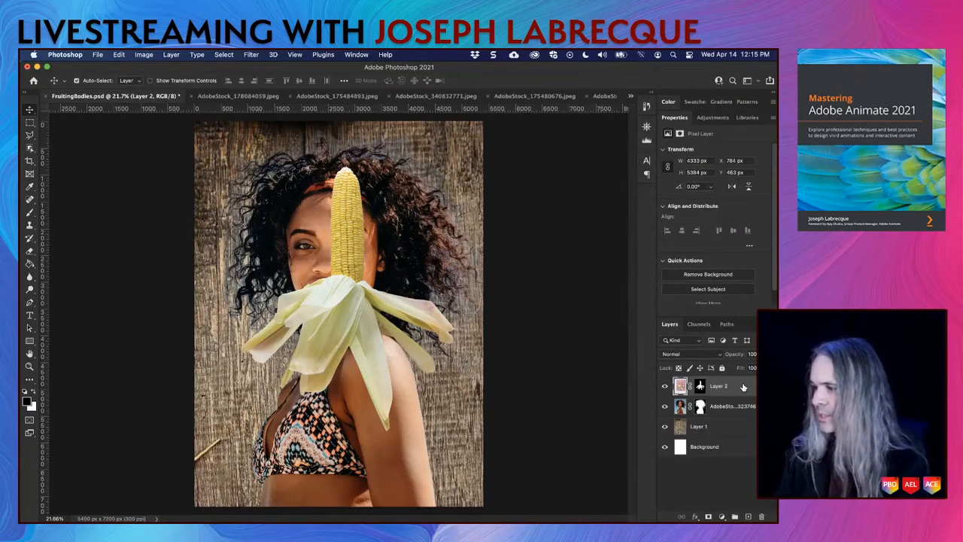
pyautogui.rightClick(743, 387)
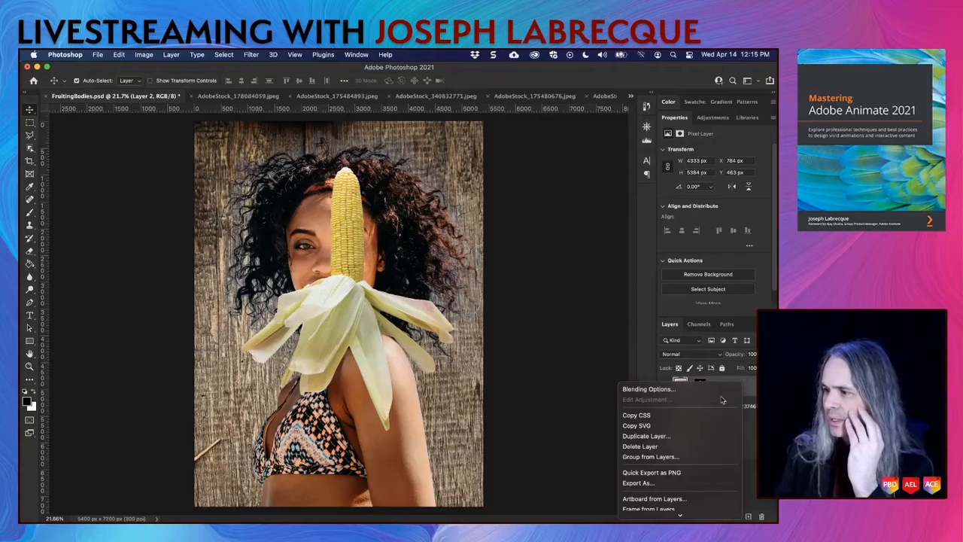
pyautogui.scroll(-5, 697, 441)
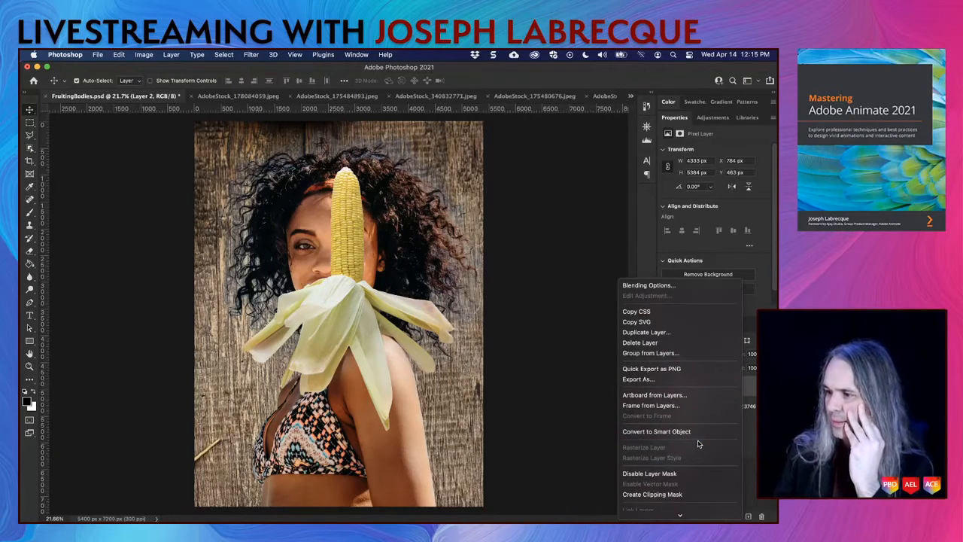
pyautogui.scroll(-3, 697, 444)
pyautogui.scroll(-5, 697, 443)
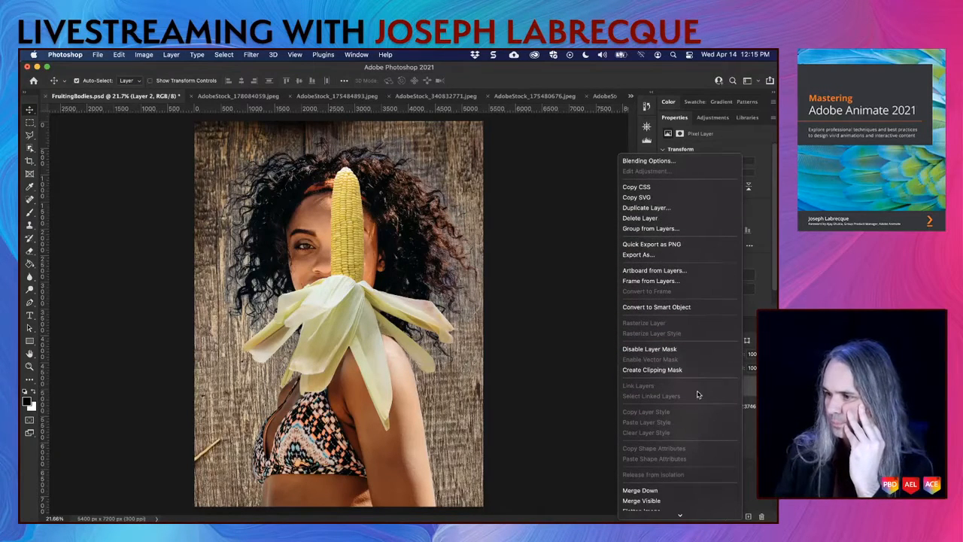
pyautogui.scroll(-2, 696, 385)
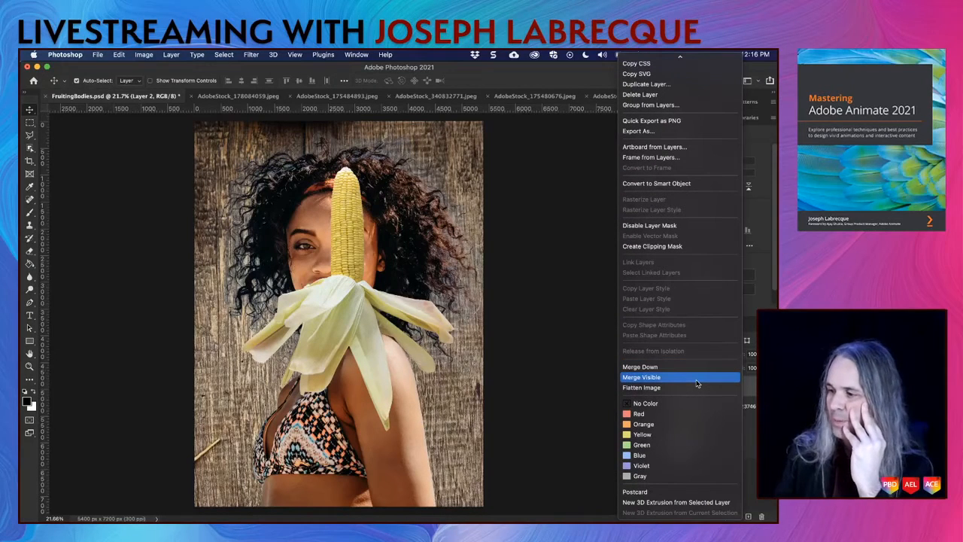
pyautogui.click(751, 472)
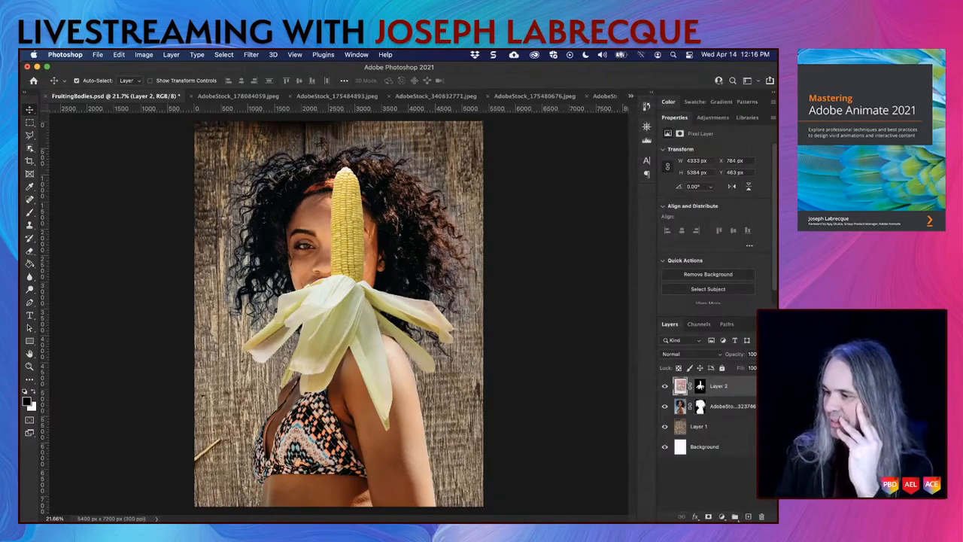
# Add an empty layer above the masked corn layer and merge the two to bake the mask into the pixels
pyautogui.click(747, 517)
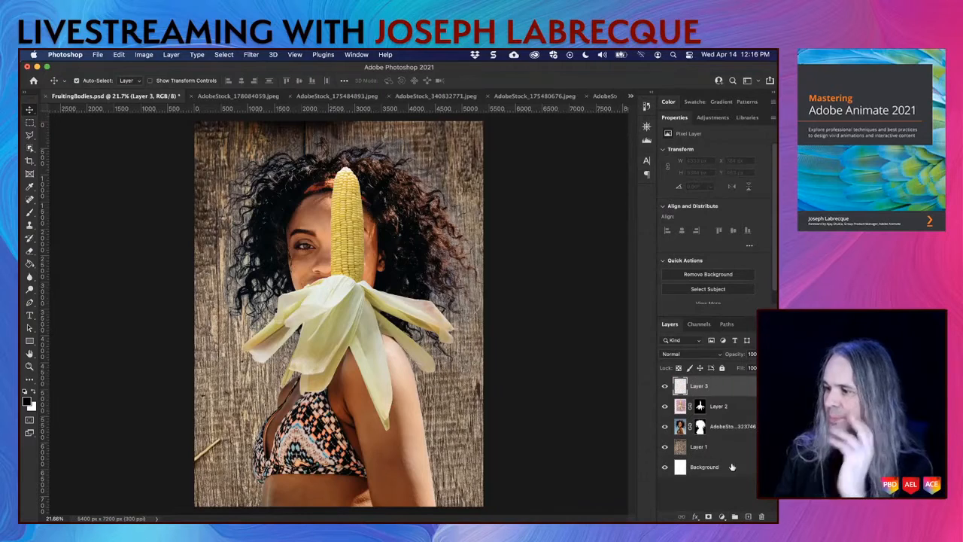
pyautogui.keyDown('shift'); pyautogui.click(745, 406); pyautogui.keyUp('shift')
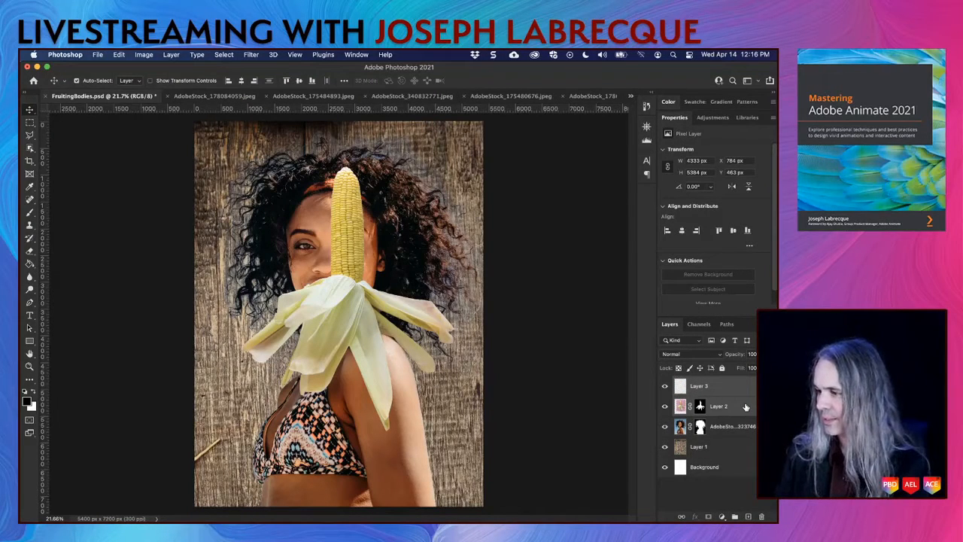
pyautogui.rightClick(746, 406)
pyautogui.scroll(-3, 706, 441)
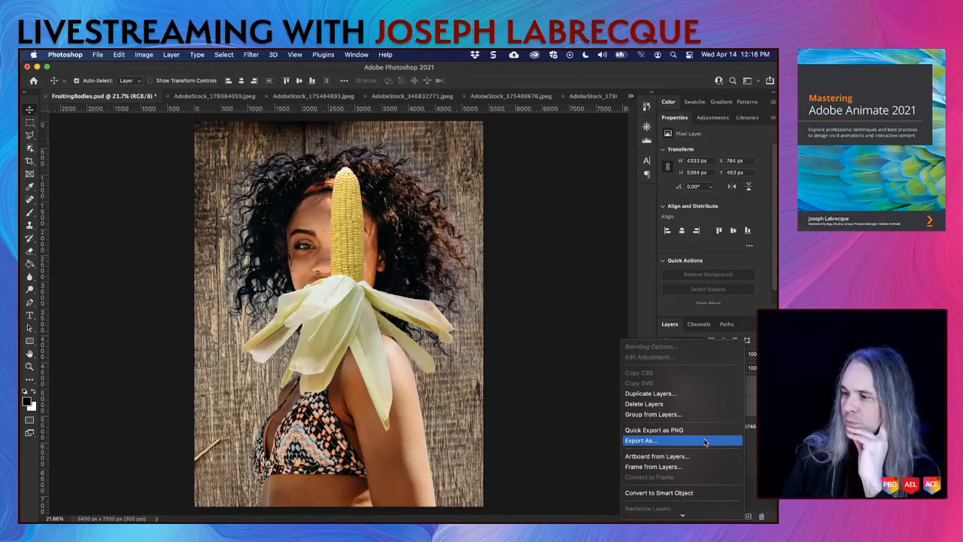
pyautogui.scroll(-5, 705, 442)
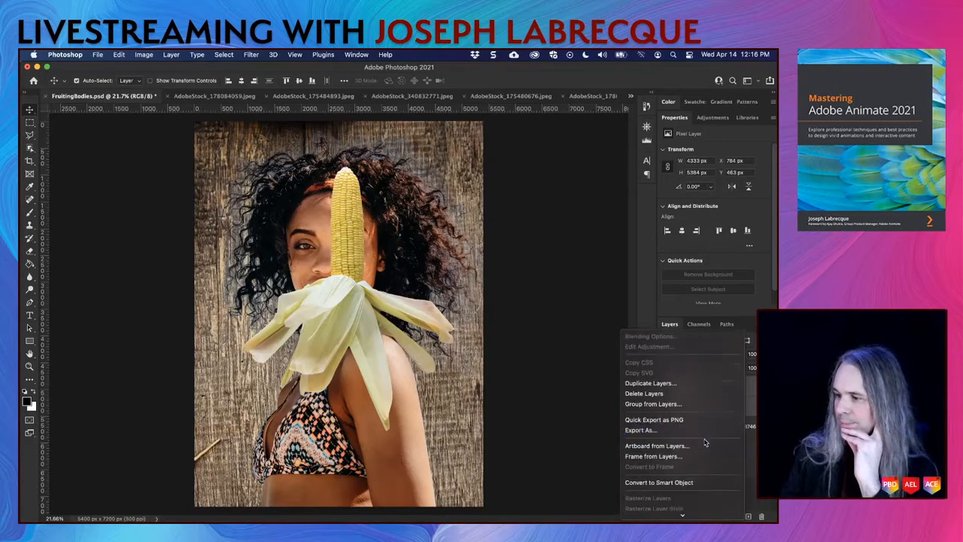
pyautogui.scroll(-4, 705, 443)
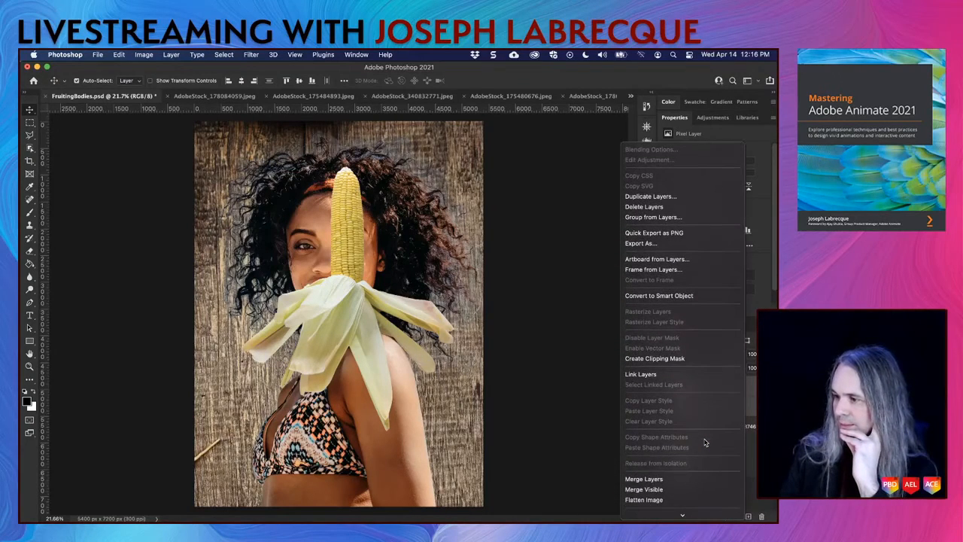
pyautogui.scroll(-3, 704, 443)
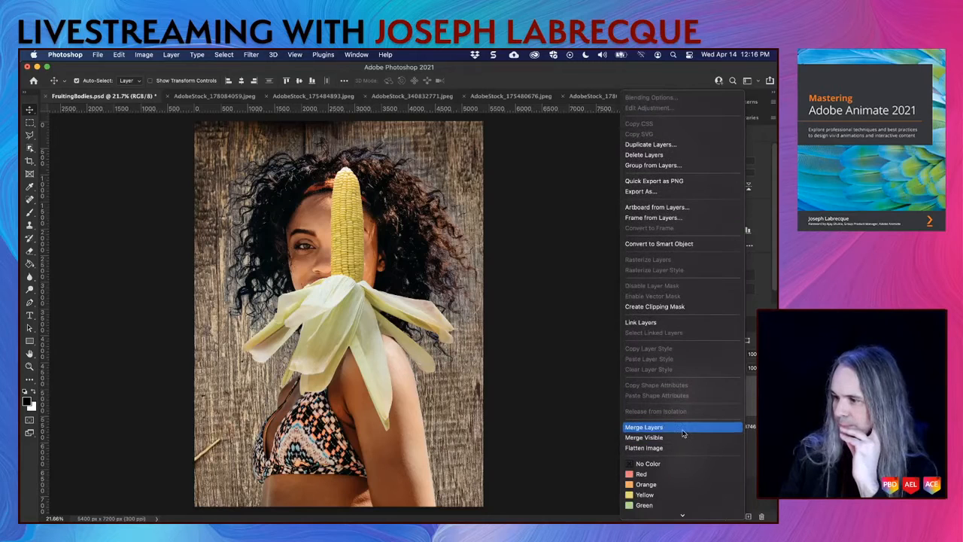
pyautogui.click(684, 426)
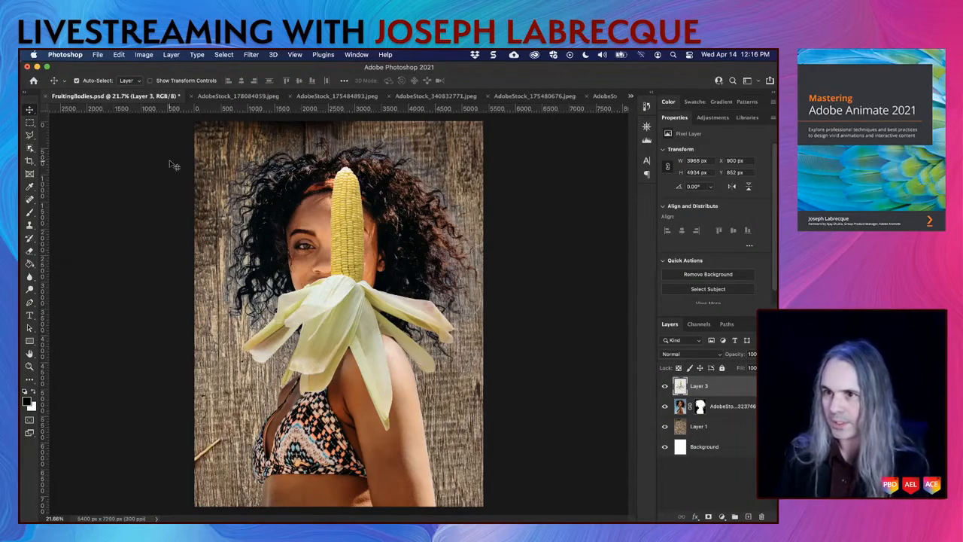
# Lasso the yellow corn cob down to the top edge of the husk, delete it from the merged layer, and deselect
pyautogui.click(31, 124)
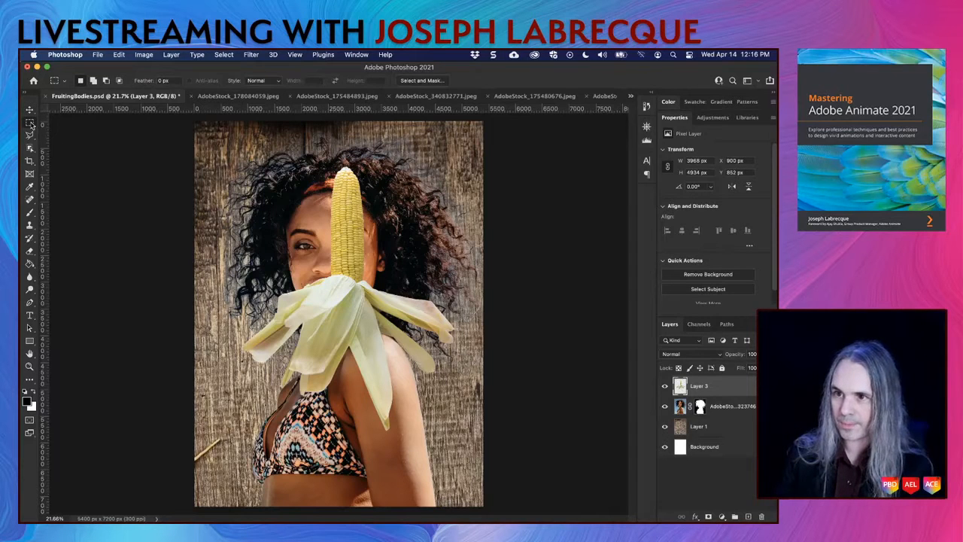
pyautogui.click(31, 124)
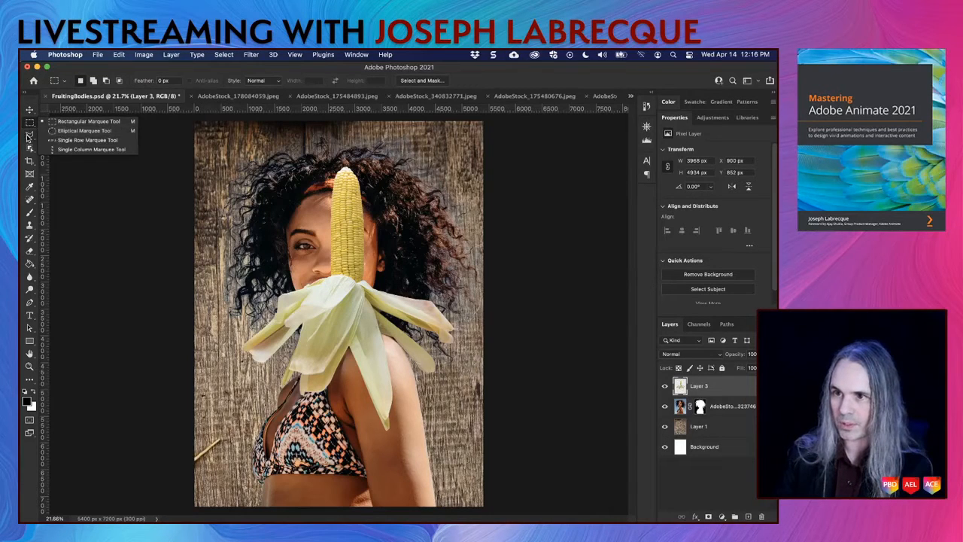
pyautogui.click(28, 136)
pyautogui.click(72, 133)
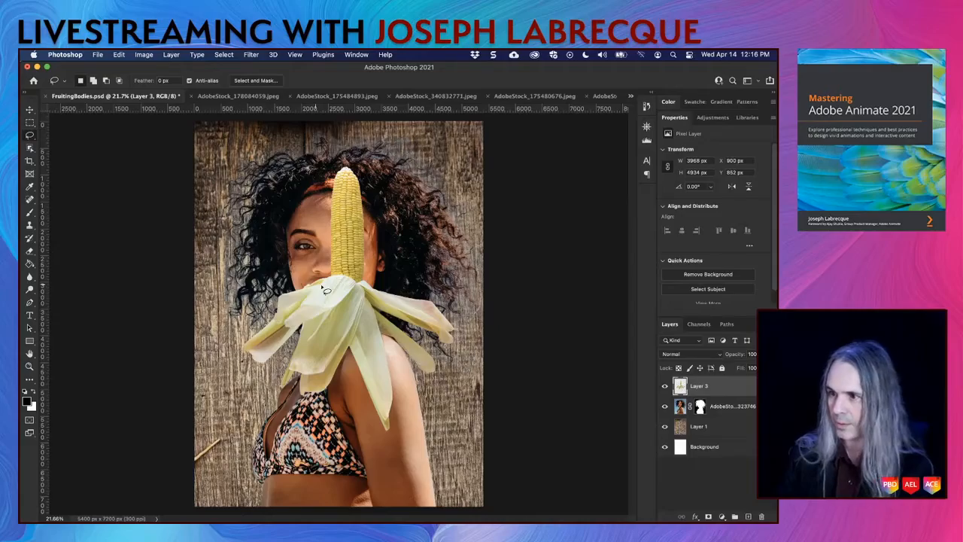
pyautogui.scroll(3, 345, 286)
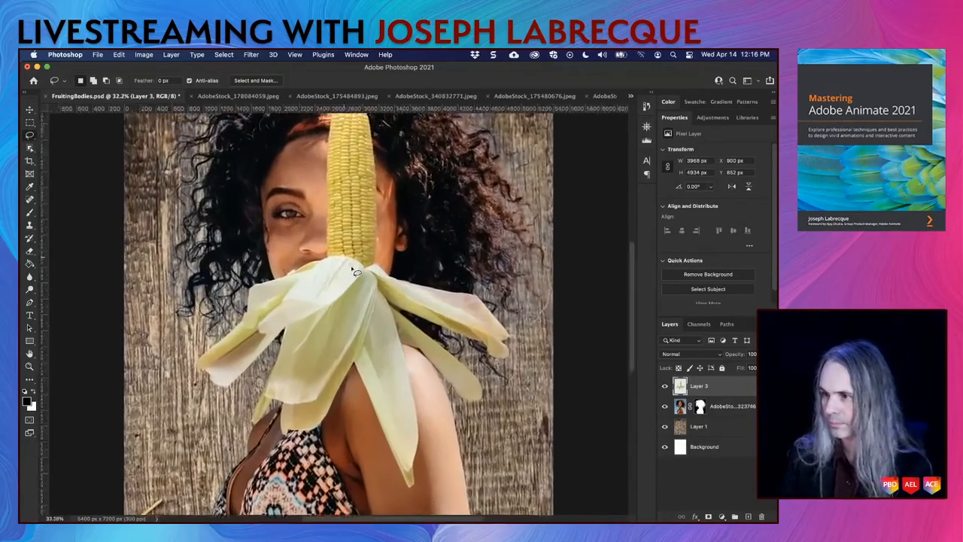
pyautogui.scroll(3, 356, 272)
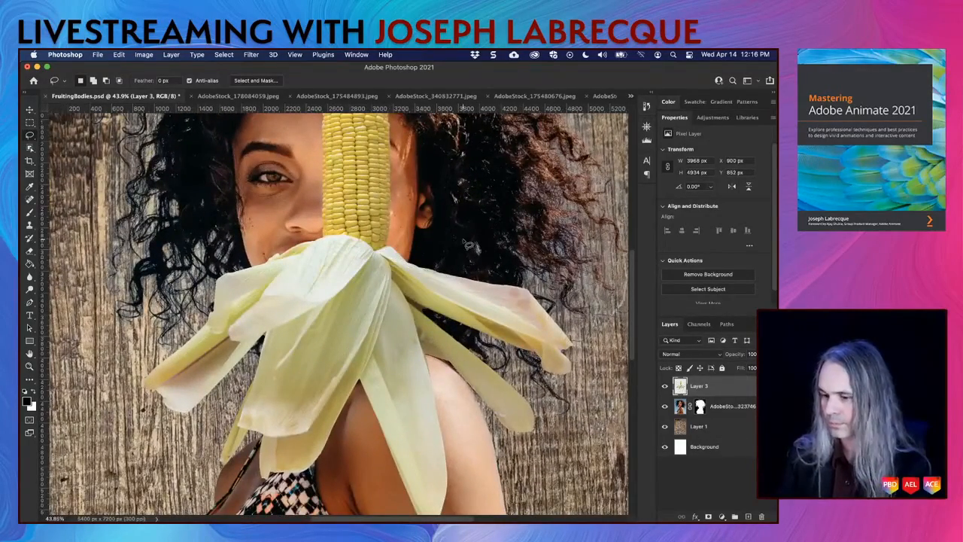
pyautogui.scroll(5, 447, 349)
pyautogui.hscroll(2, 448, 350)
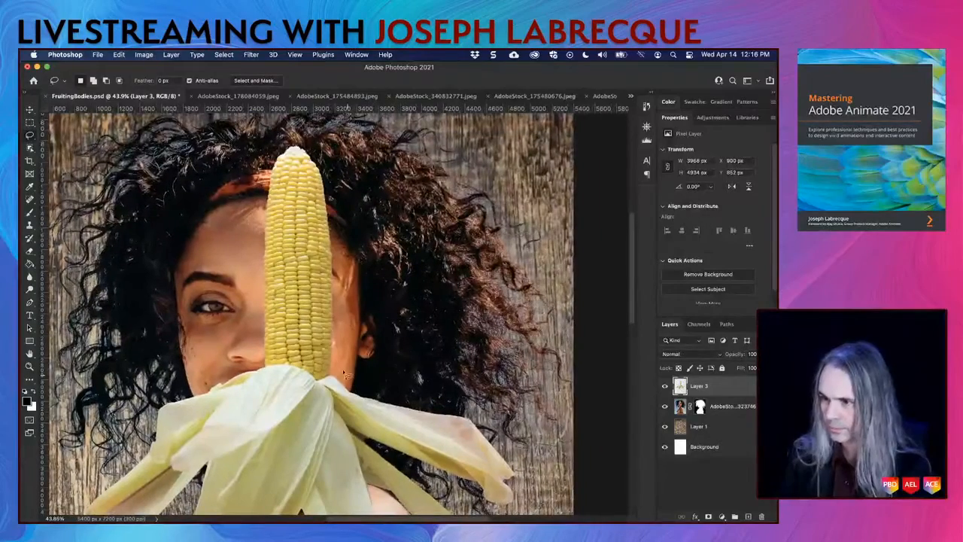
pyautogui.moveTo(321, 384)
pyautogui.mouseDown()
pyautogui.moveTo(264, 369)
pyautogui.moveTo(247, 349)
pyautogui.moveTo(225, 245)
pyautogui.moveTo(243, 160)
pyautogui.moveTo(306, 137)
pyautogui.moveTo(336, 163)
pyautogui.moveTo(353, 230)
pyautogui.moveTo(349, 363)
pyautogui.mouseUp()
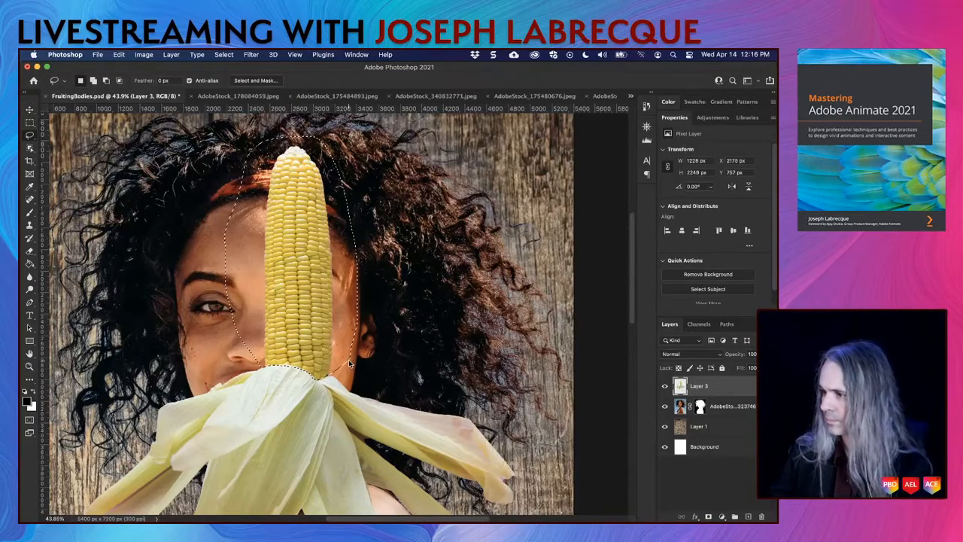
pyautogui.press('Delete')
pyautogui.press('super+d')
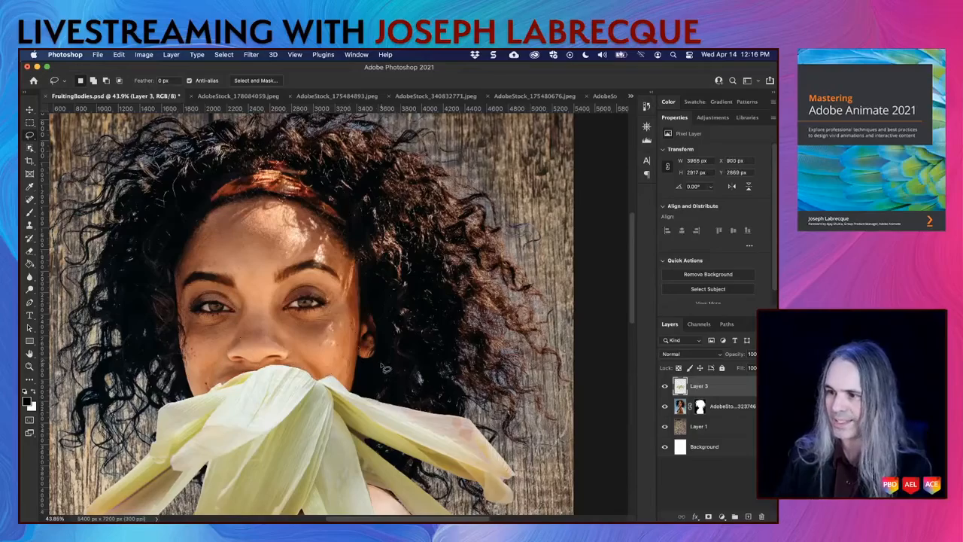
# Rotate the corn husk on Layer 3 about 43° counterclockwise and place it over the hair on the right side of the face
pyautogui.click(29, 110)
pyautogui.scroll(-5, 299, 287)
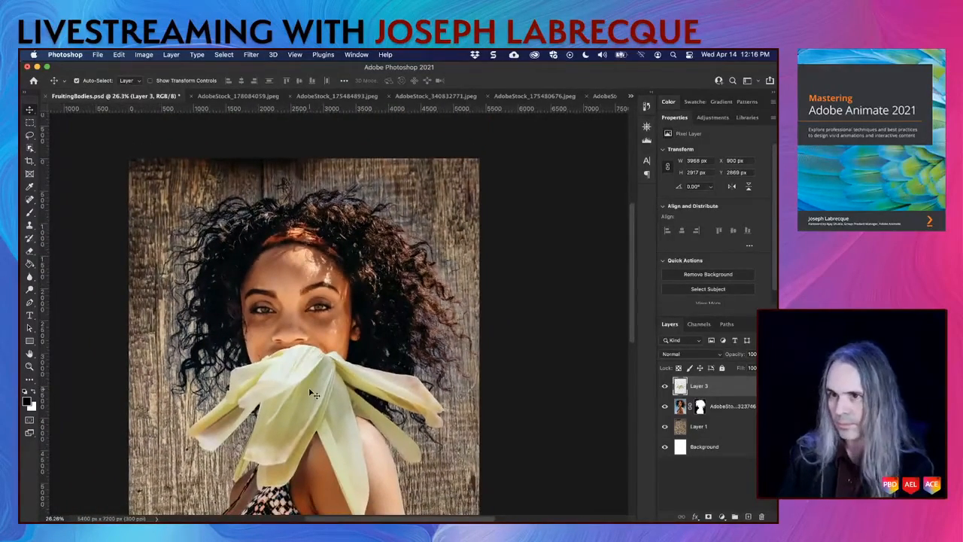
pyautogui.press('super+t')
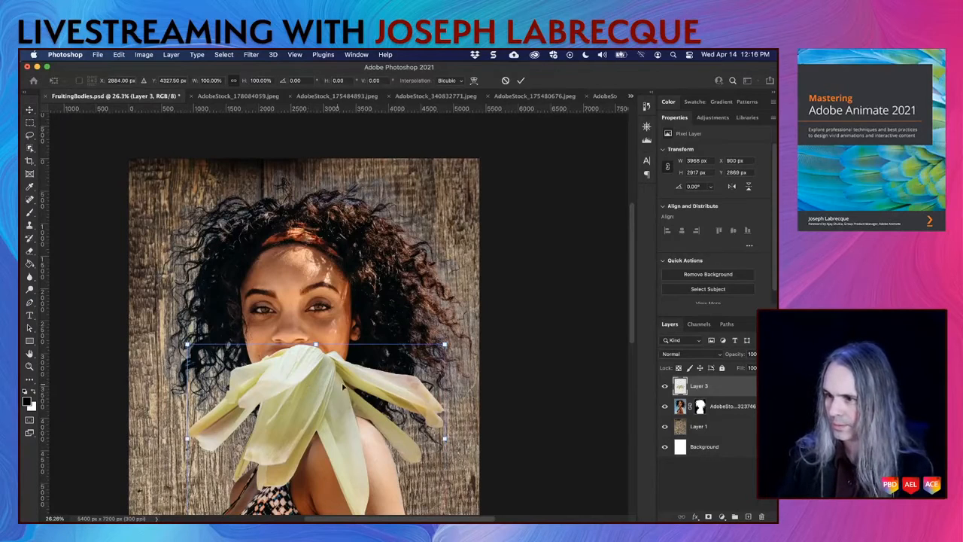
pyautogui.moveTo(371, 389); pyautogui.dragTo(404, 304)
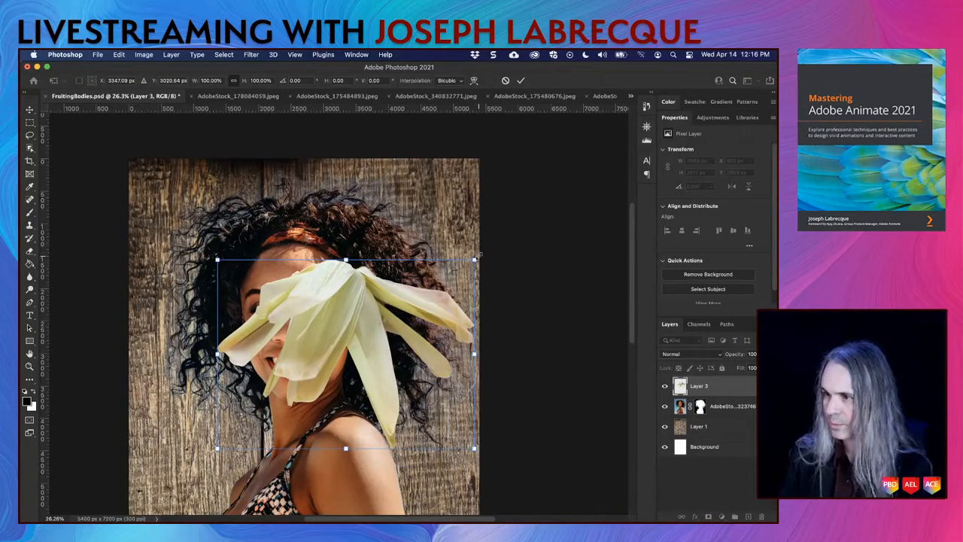
pyautogui.moveTo(467, 248); pyautogui.dragTo(368, 200)
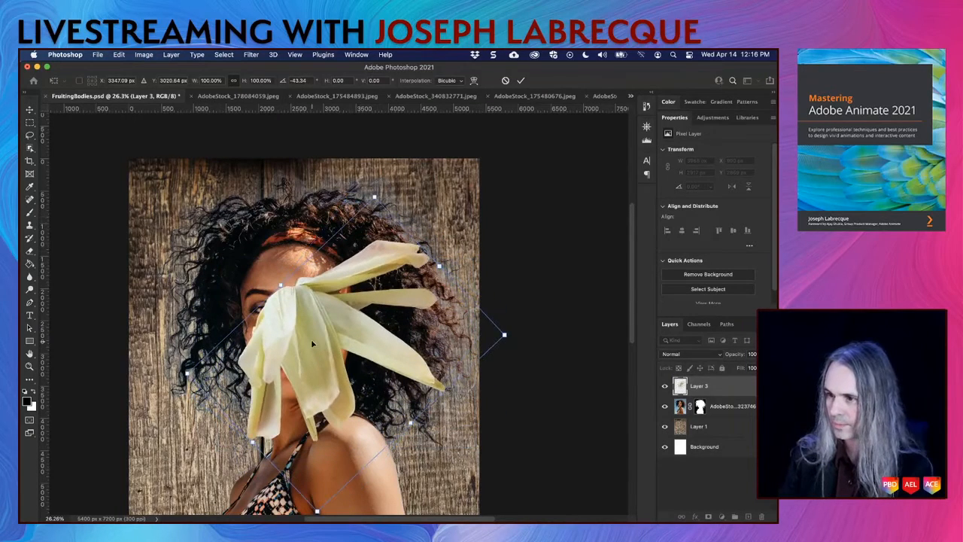
pyautogui.moveTo(311, 338); pyautogui.dragTo(370, 354)
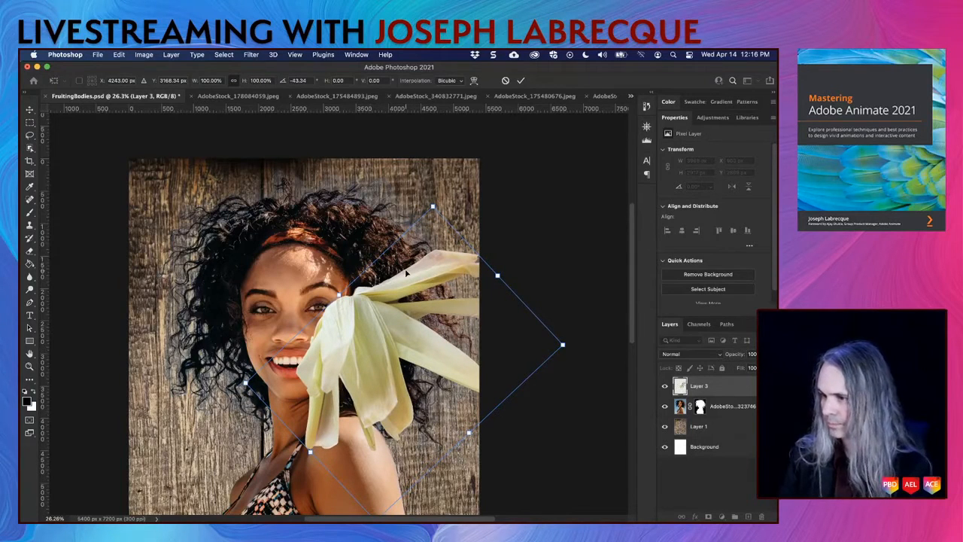
pyautogui.press('Return')
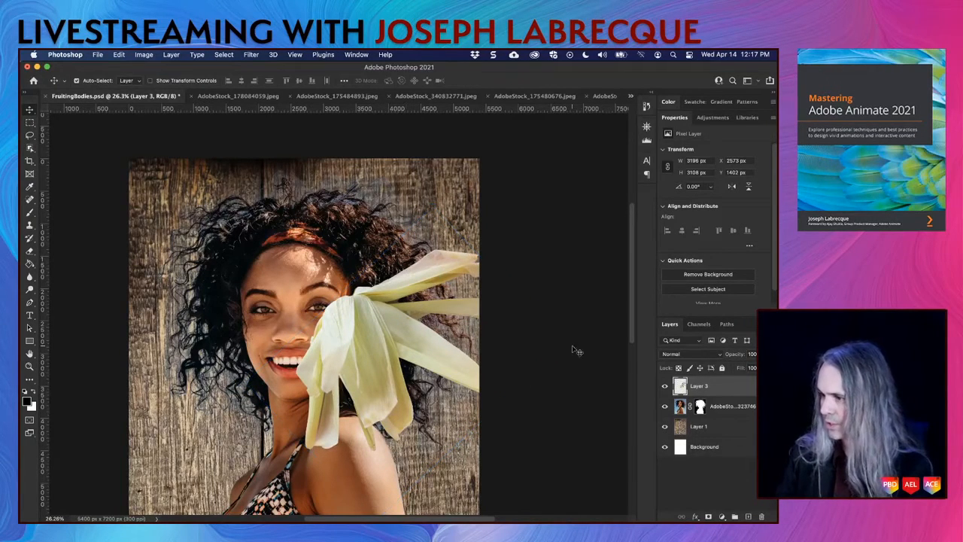
# Duplicate Layer 3, place the copy over the upper left of the hair, and rotate it about 27° clockwise
pyautogui.moveTo(726, 392); pyautogui.dragTo(748, 517)
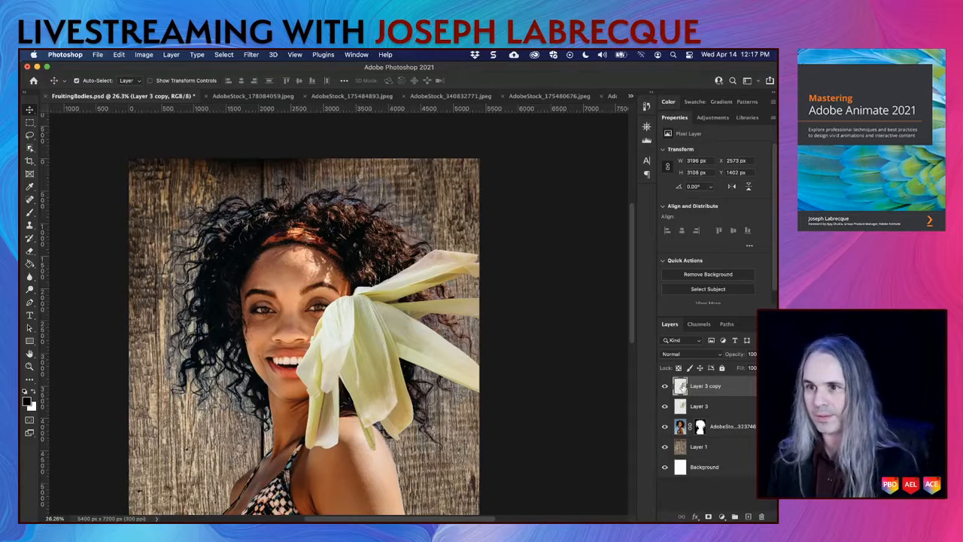
pyautogui.moveTo(367, 262); pyautogui.dragTo(214, 286)
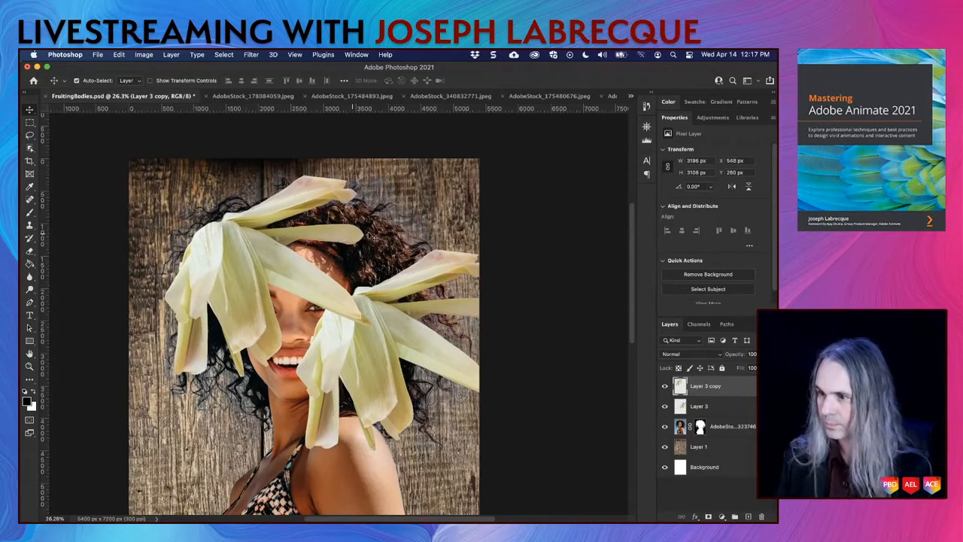
pyautogui.press('super+t')
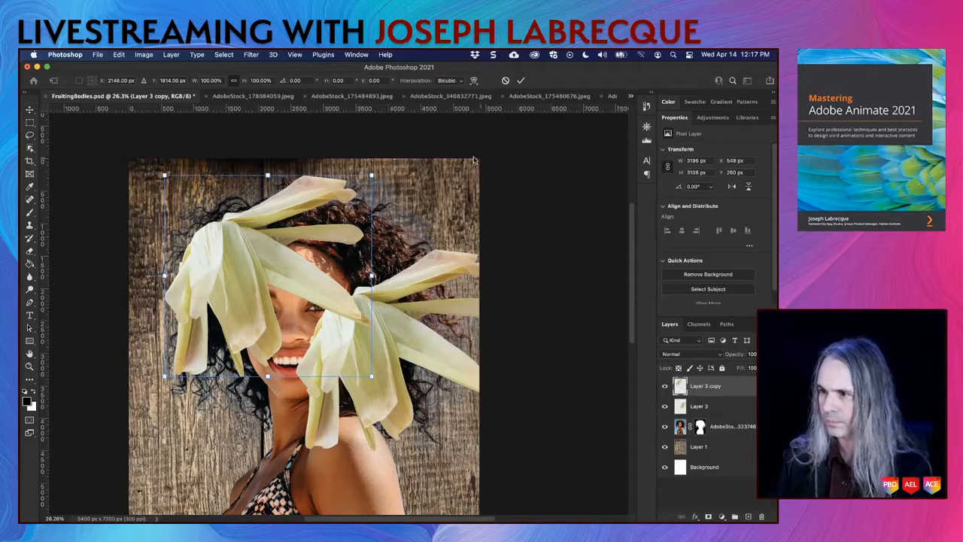
pyautogui.moveTo(380, 170); pyautogui.dragTo(407, 237)
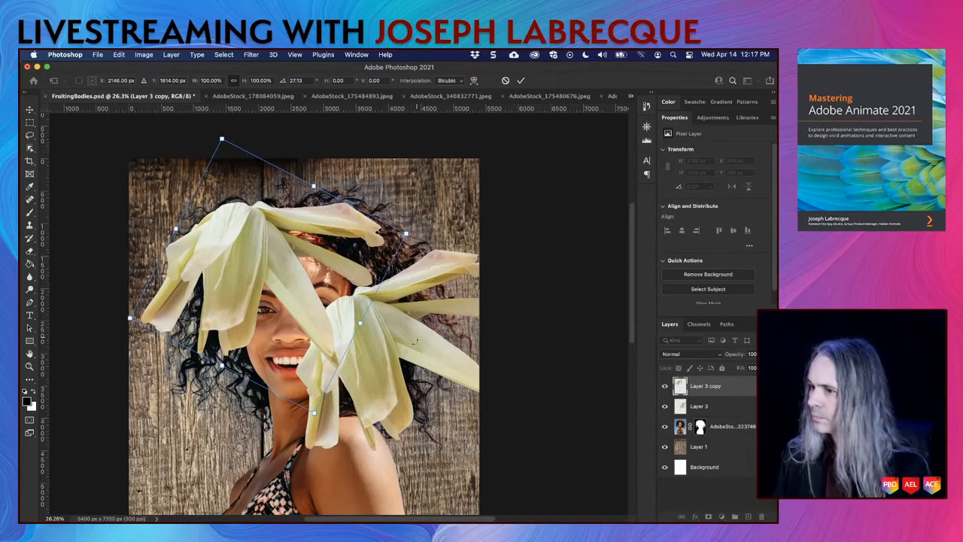
# Move the portrait layer above both husk layers, then reduce its opacity to 74% and lock it
pyautogui.click(728, 436)
pyautogui.moveTo(719, 436); pyautogui.dragTo(720, 387)
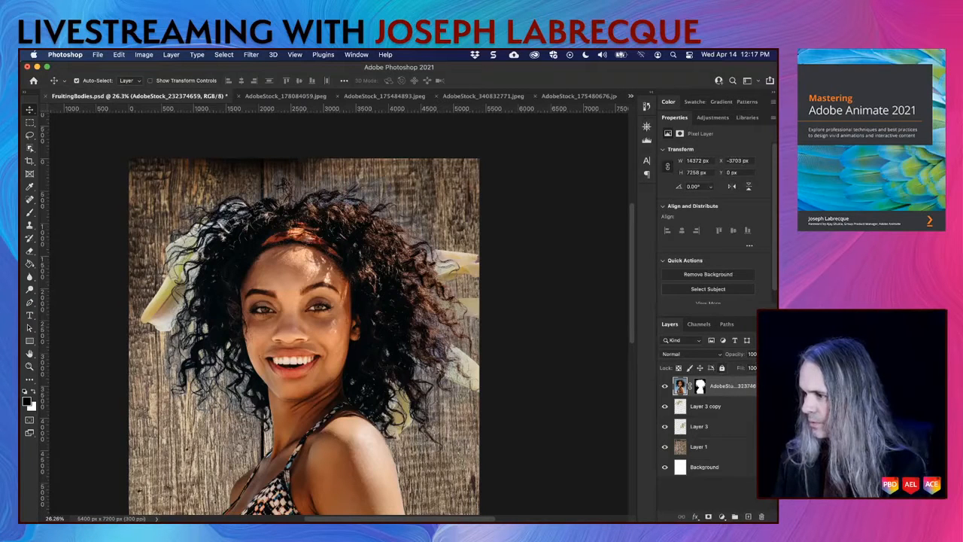
pyautogui.click(766, 354)
pyautogui.moveTo(767, 367); pyautogui.dragTo(755, 367)
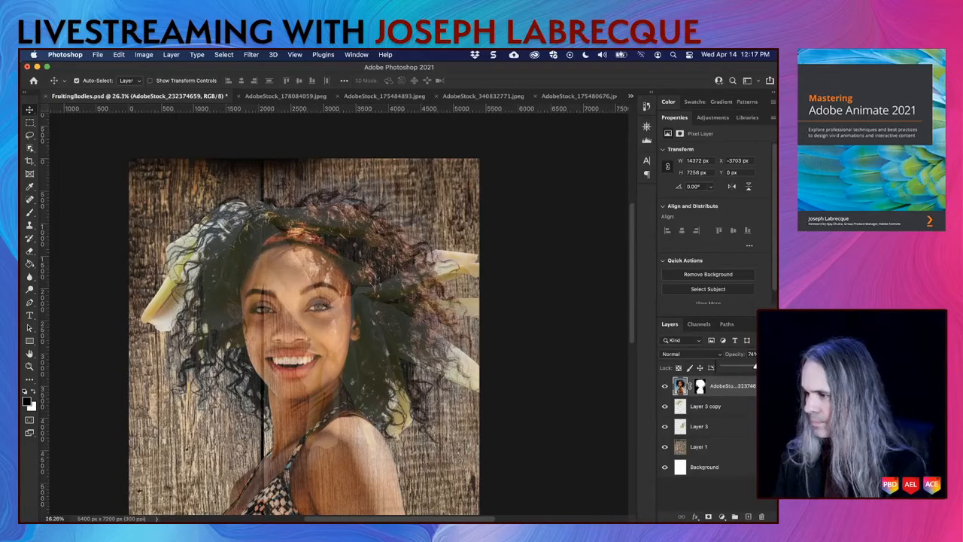
pyautogui.click(739, 389)
pyautogui.click(722, 367)
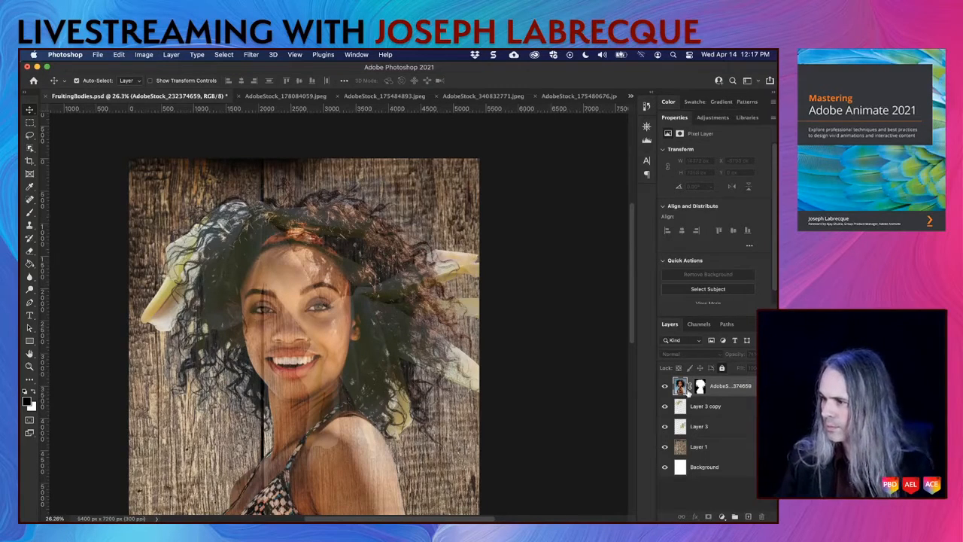
# Briefly hide the portrait layer to check the husks beneath it, and lower the portrait's opacity to 41%
pyautogui.click(725, 407)
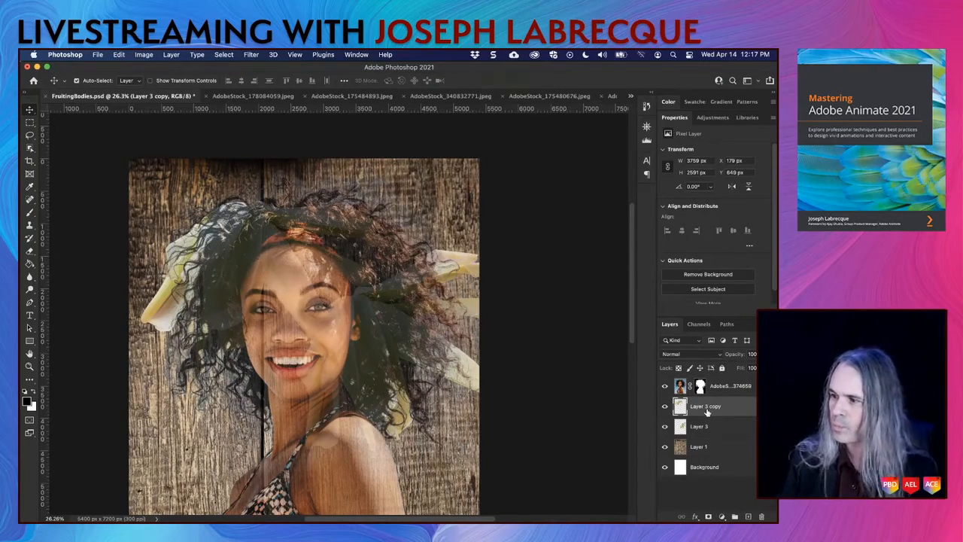
pyautogui.click(665, 387)
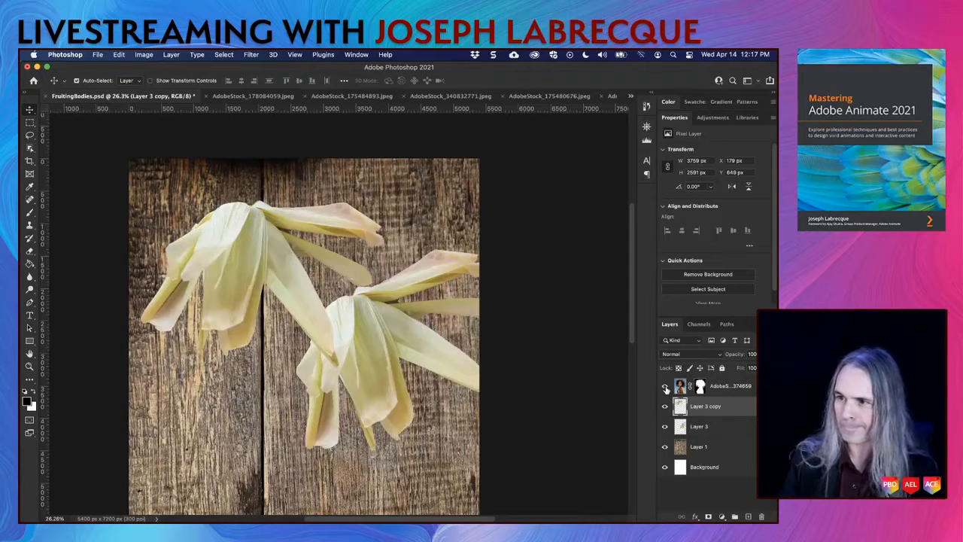
pyautogui.click(665, 388)
pyautogui.click(752, 385)
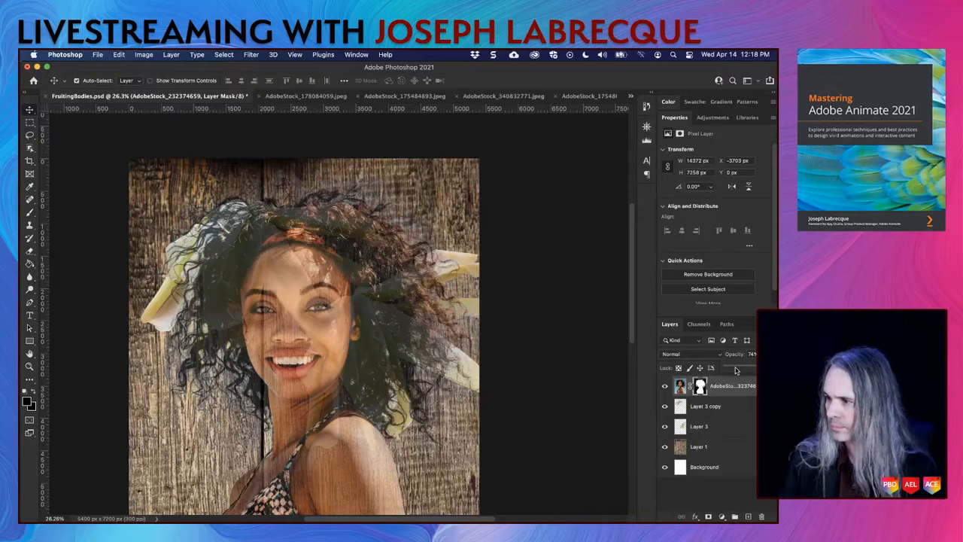
pyautogui.moveTo(735, 370); pyautogui.dragTo(745, 369)
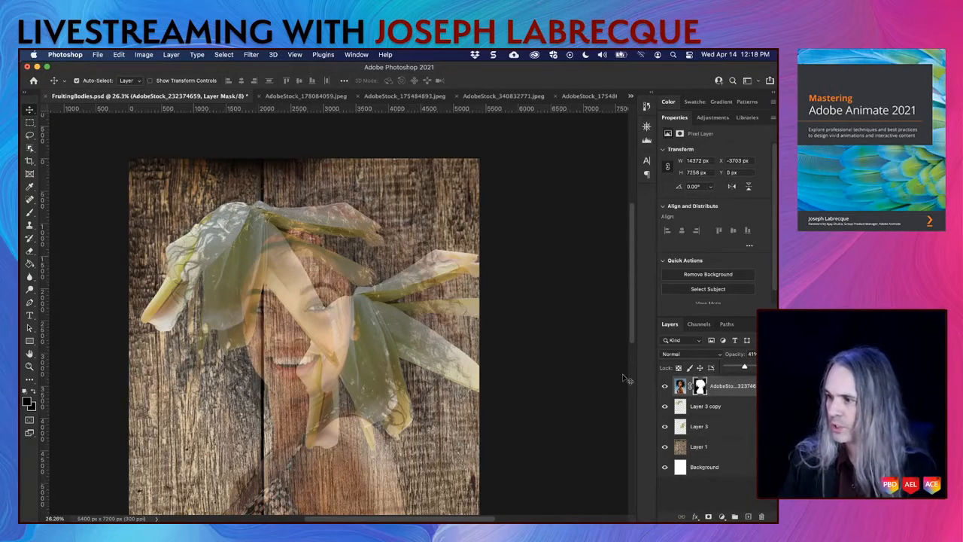
# Duplicate the Layer 3 copy husk and place the duplicate over the upper right of the woman's hair
pyautogui.moveTo(741, 411); pyautogui.dragTo(748, 516)
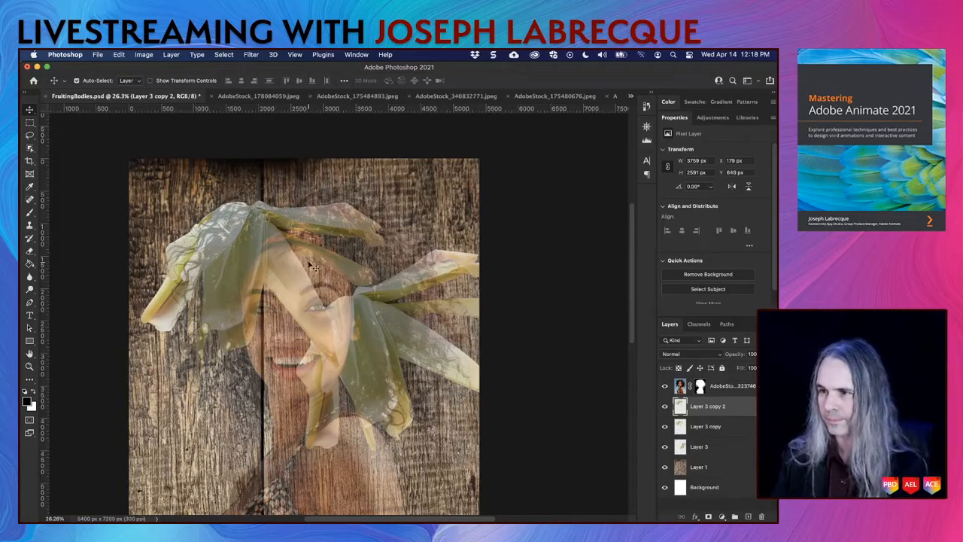
pyautogui.moveTo(271, 240); pyautogui.dragTo(374, 241)
pyautogui.press('super+z')
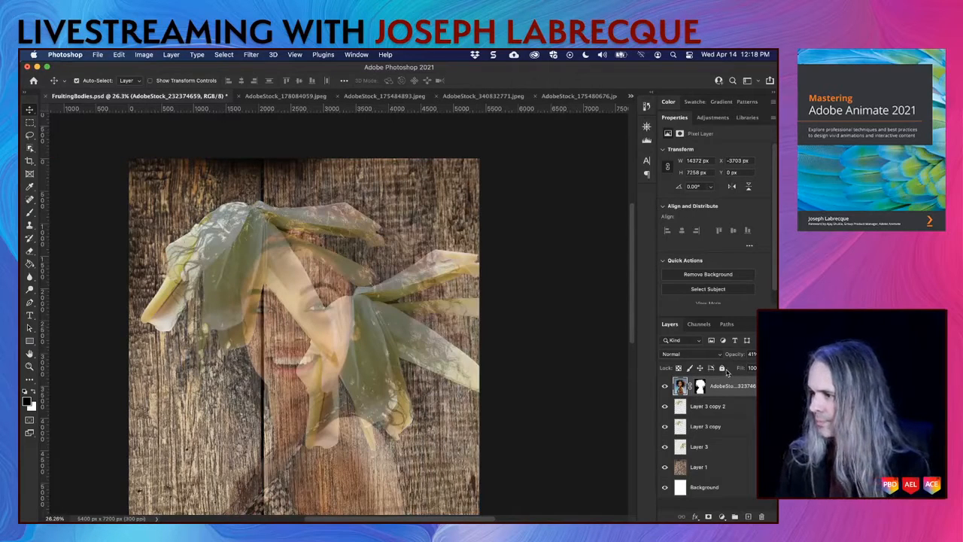
pyautogui.moveTo(340, 306); pyautogui.dragTo(349, 267)
pyautogui.press('super+z')
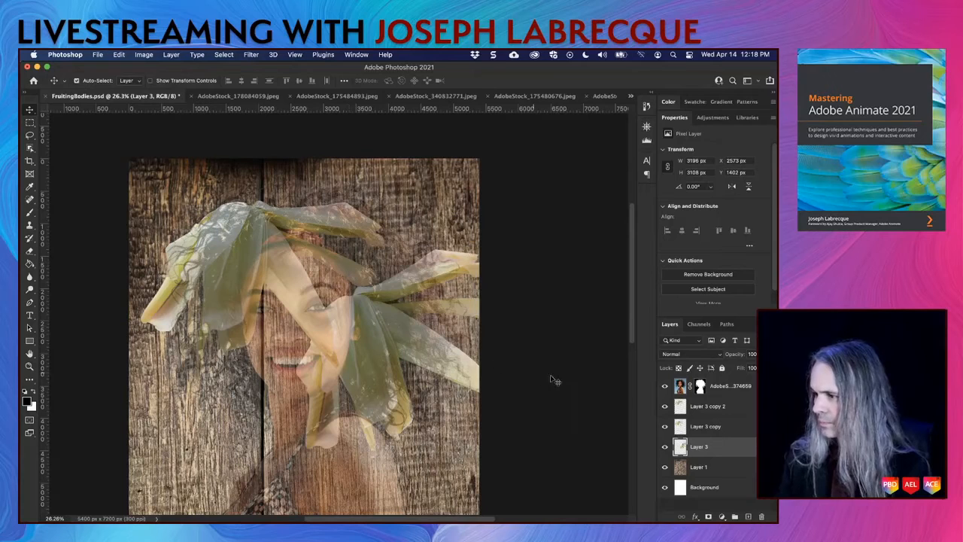
pyautogui.click(704, 407)
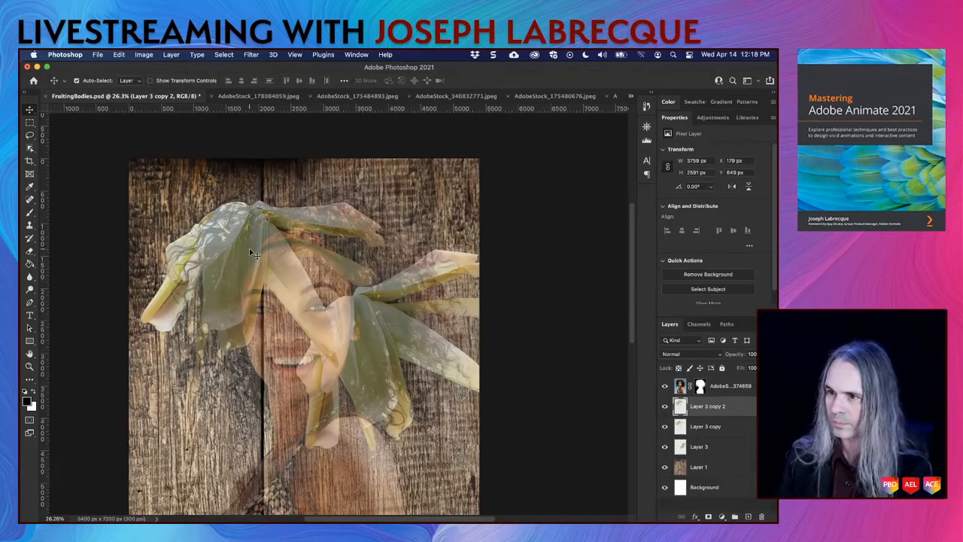
pyautogui.moveTo(249, 248); pyautogui.dragTo(355, 269)
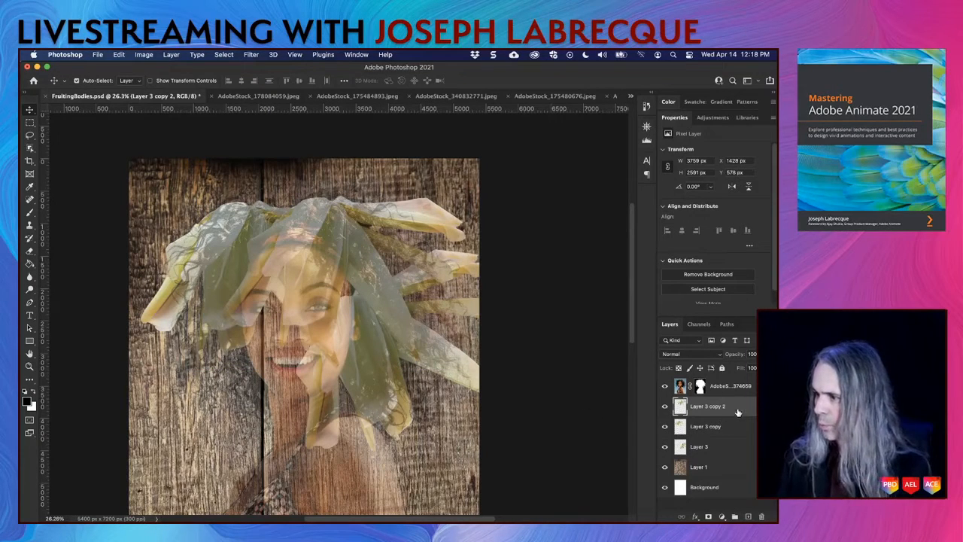
# Duplicate Layer 3 copy 2, place the duplicate lower over the face and left-side hair, and move the portrait layer below all husk layers
pyautogui.press('super+j')
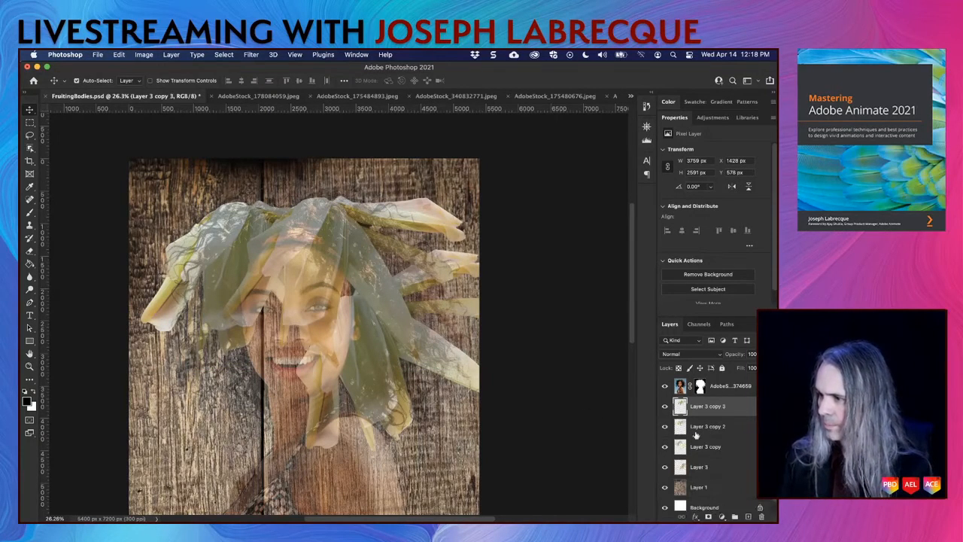
pyautogui.moveTo(337, 244); pyautogui.dragTo(279, 314)
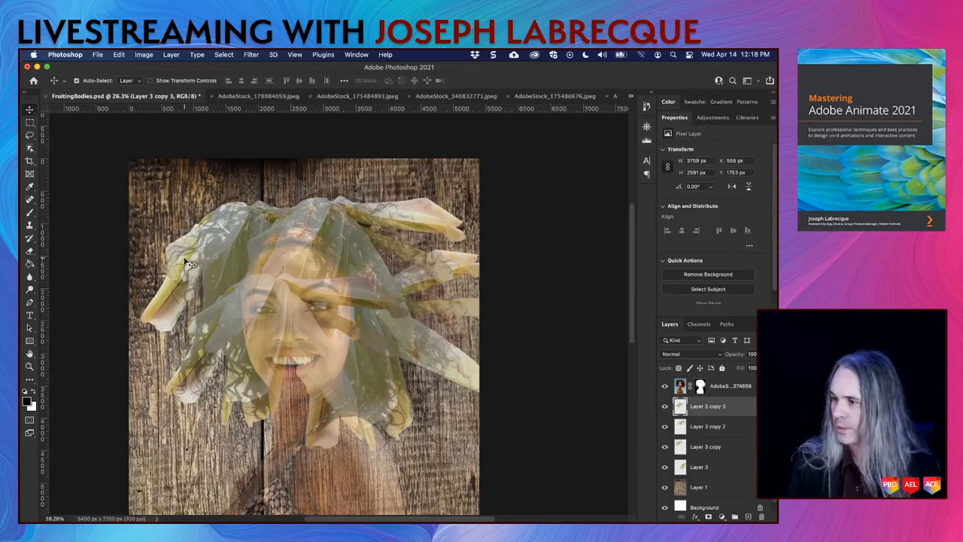
pyautogui.moveTo(731, 391); pyautogui.dragTo(729, 478)
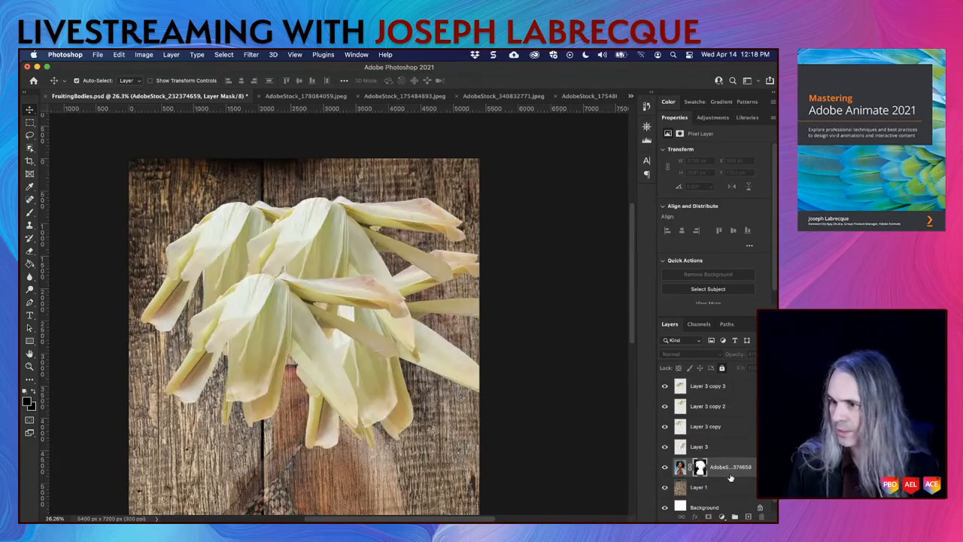
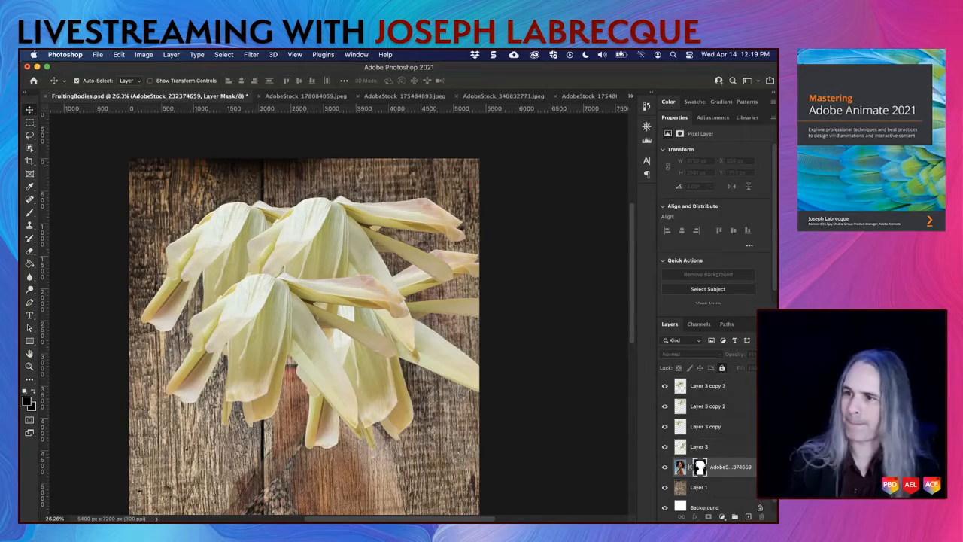
# Browse the open stock photos of peppers, corn kernels, carrots, tomatoes, tomatillos, cabbage and pineapple for the next ingredient to cut out
pyautogui.click(305, 96)
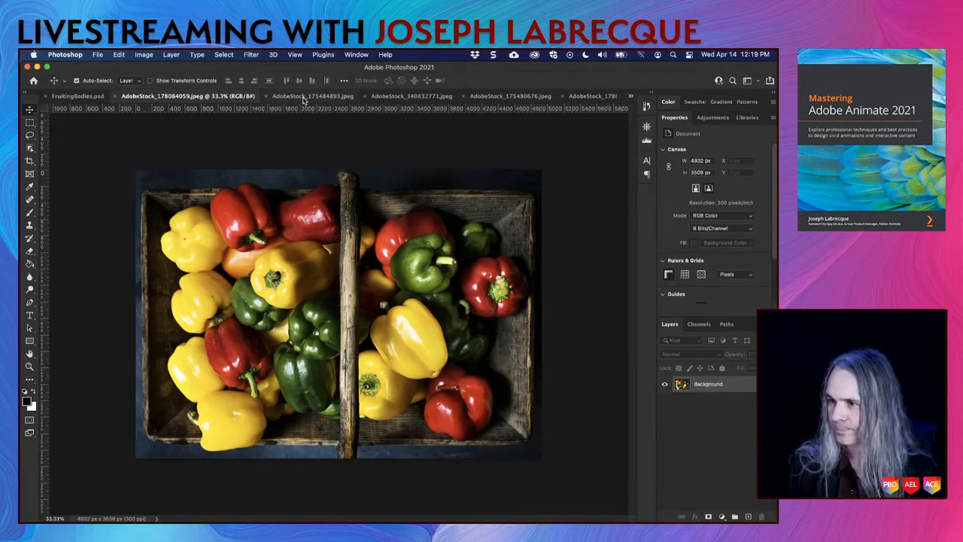
pyautogui.click(387, 96)
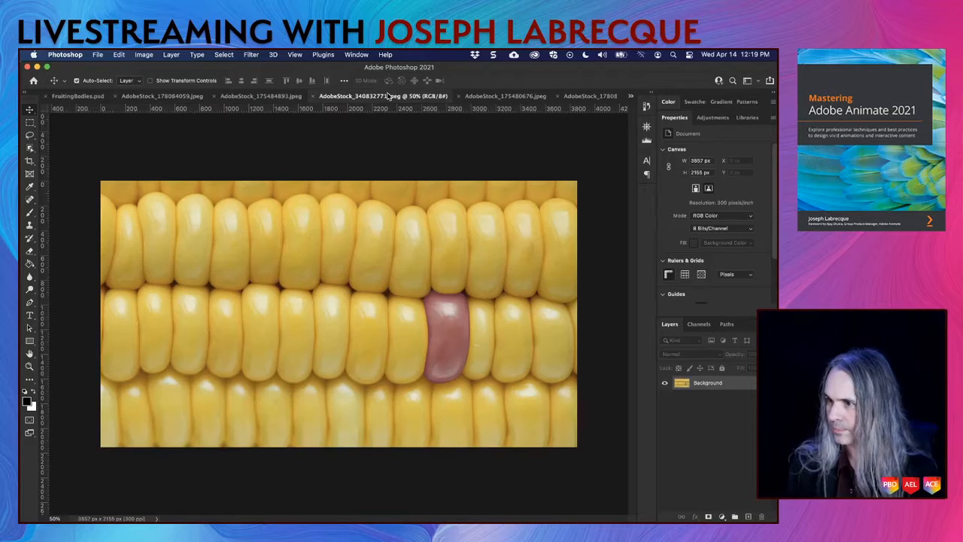
pyautogui.click(501, 97)
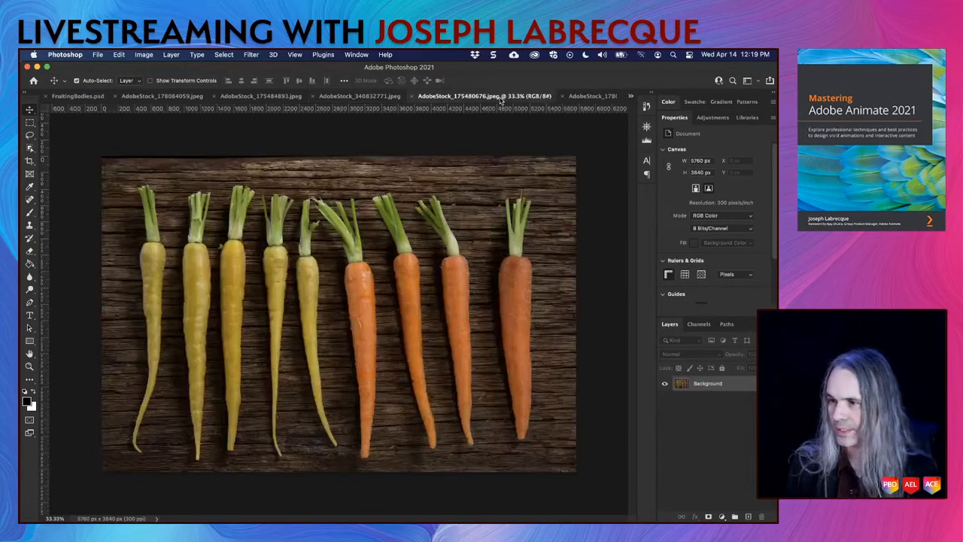
pyautogui.click(594, 97)
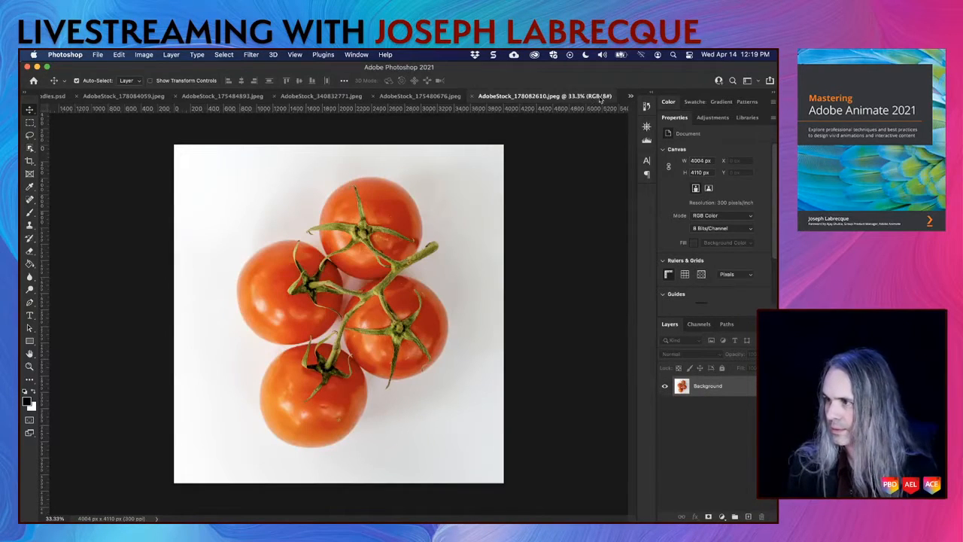
pyautogui.click(628, 100)
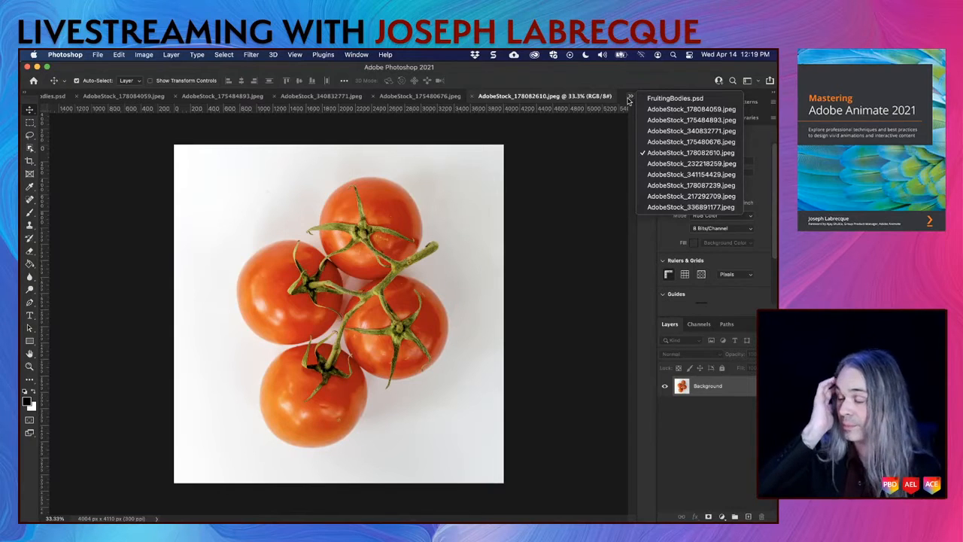
pyautogui.click(674, 164)
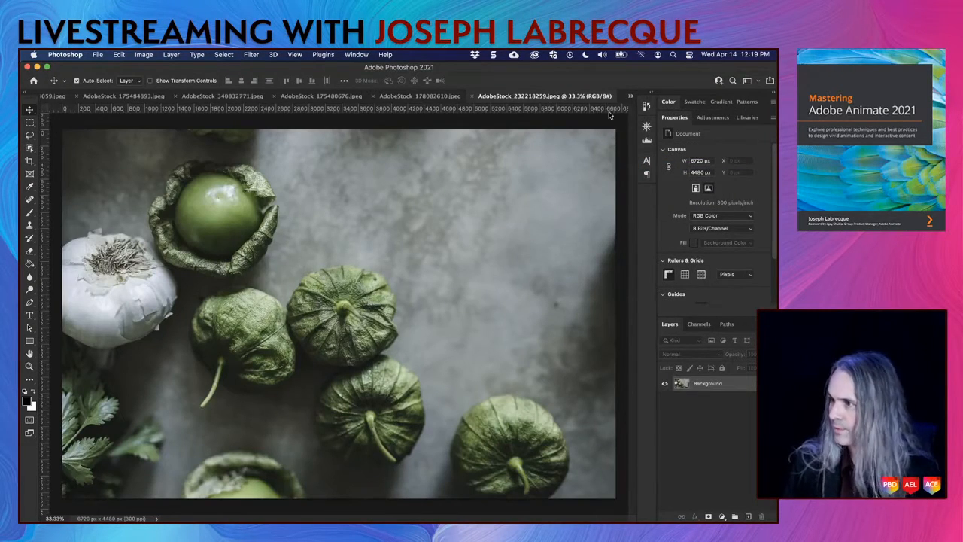
pyautogui.click(630, 96)
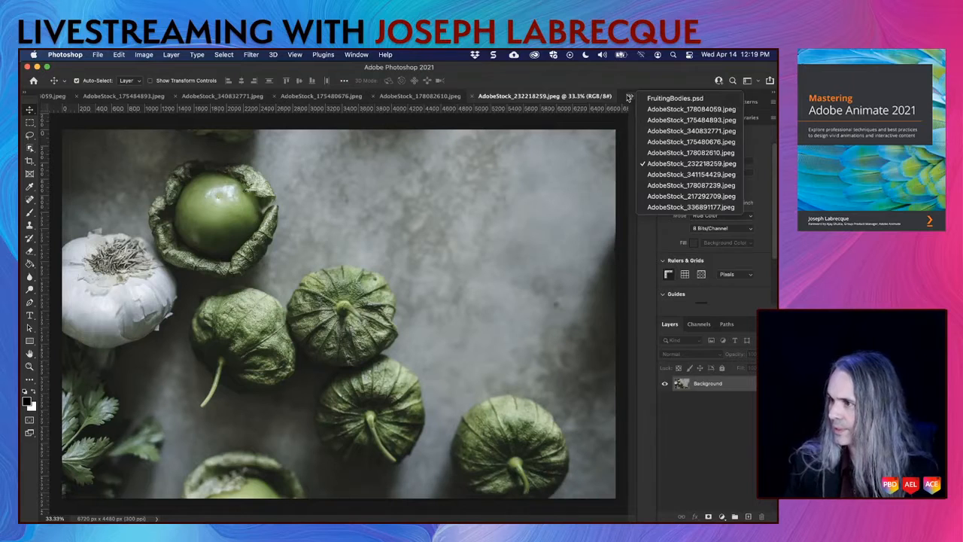
pyautogui.click(653, 175)
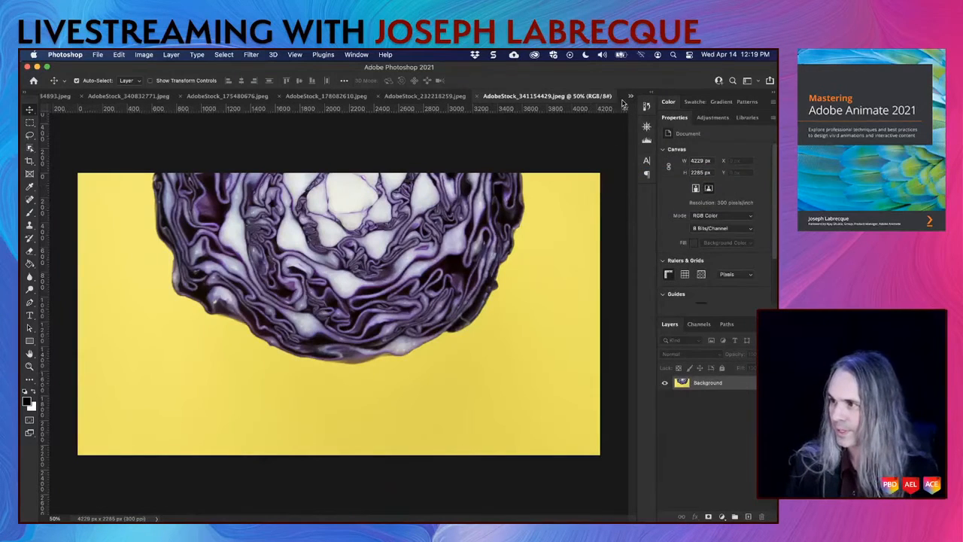
pyautogui.click(629, 97)
pyautogui.click(594, 229)
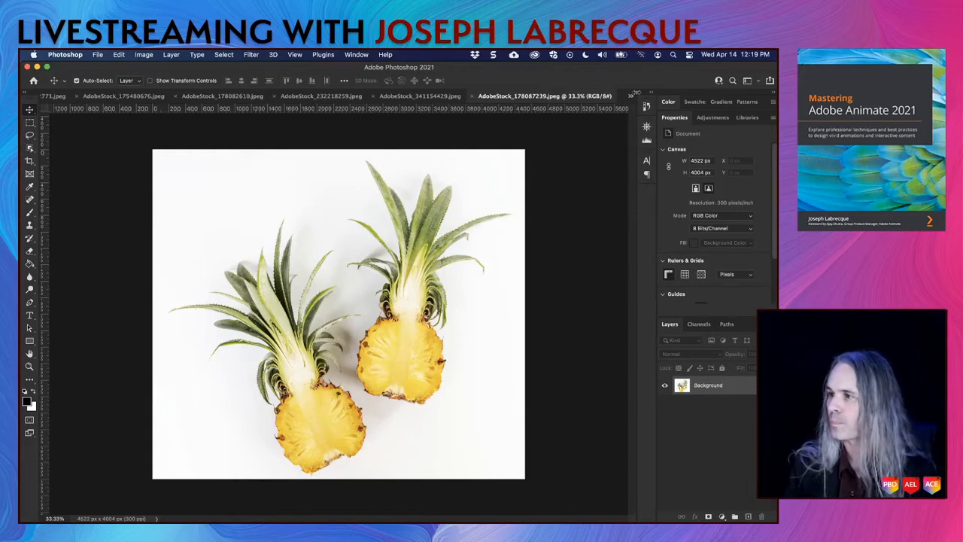
# In the stock photo of wet apples, convert the background to a regular layer and select the large lower-right apple with the Object Selection tool
pyautogui.click(630, 97)
pyautogui.click(690, 195)
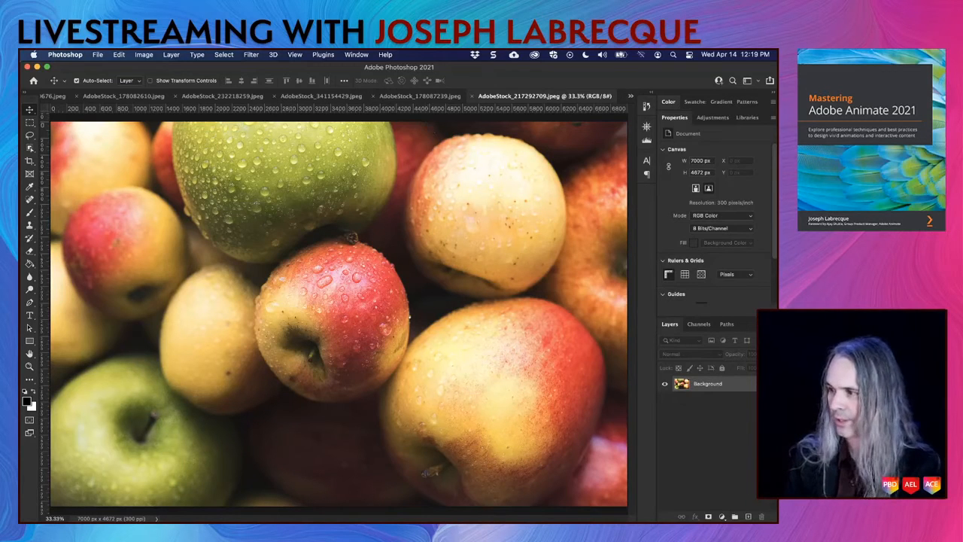
pyautogui.click(766, 384)
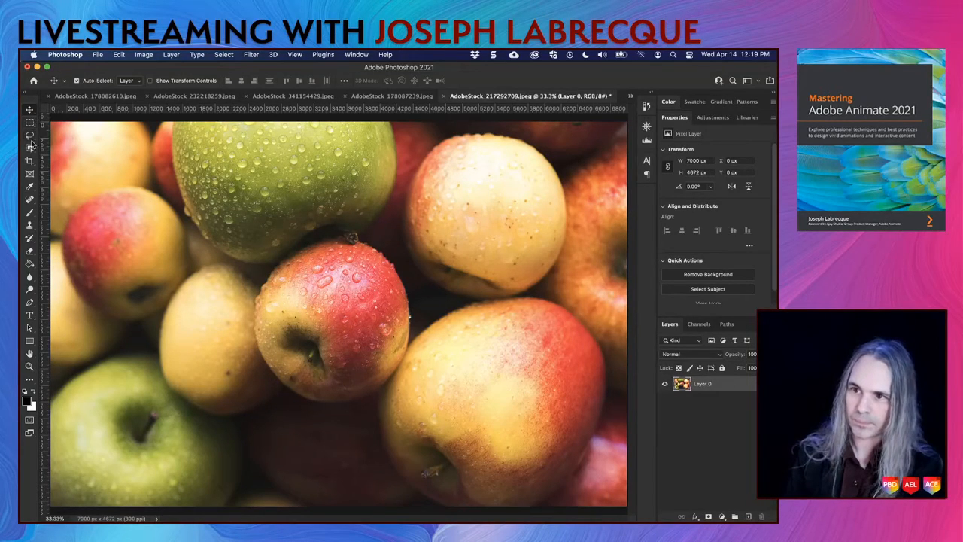
pyautogui.click(30, 149)
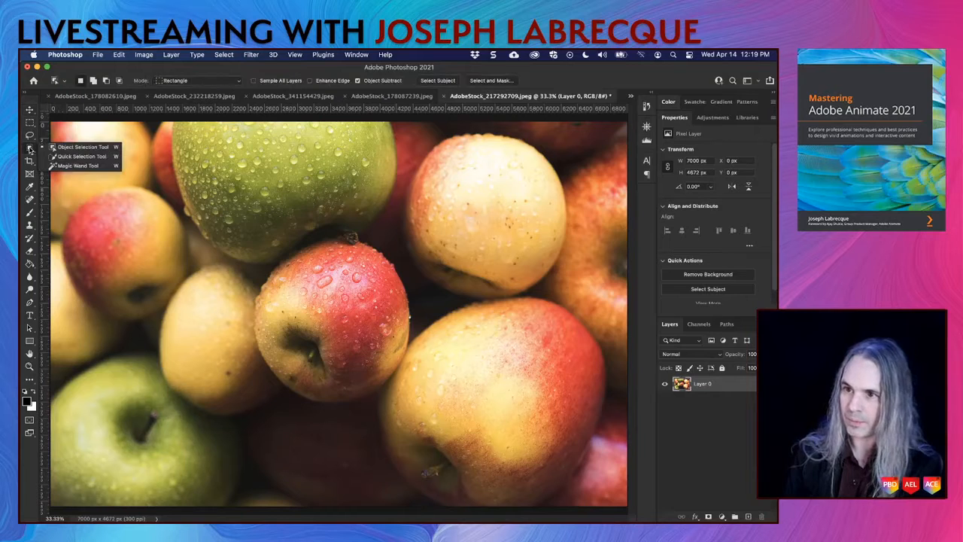
pyautogui.click(75, 147)
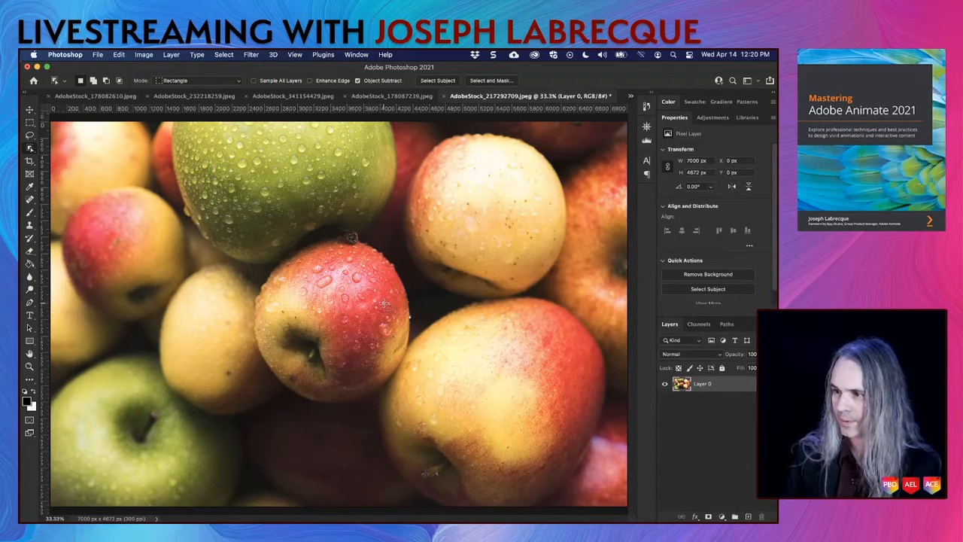
pyautogui.moveTo(384, 305); pyautogui.dragTo(605, 511)
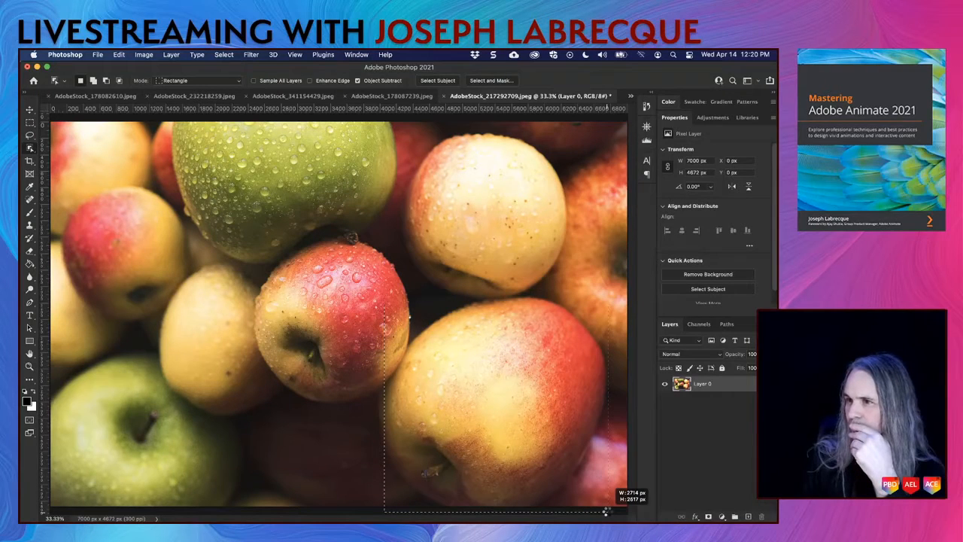
pyautogui.moveTo(605, 511); pyautogui.dragTo(607, 512)
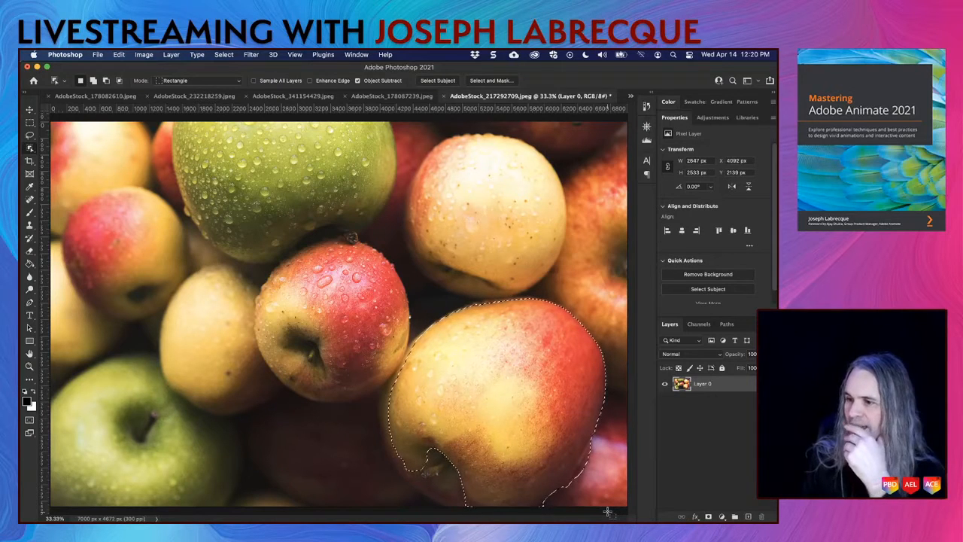
# Copy the selected apple into FruitingBodies.psd and place its layer above all the corn husk layers
pyautogui.press('super+c')
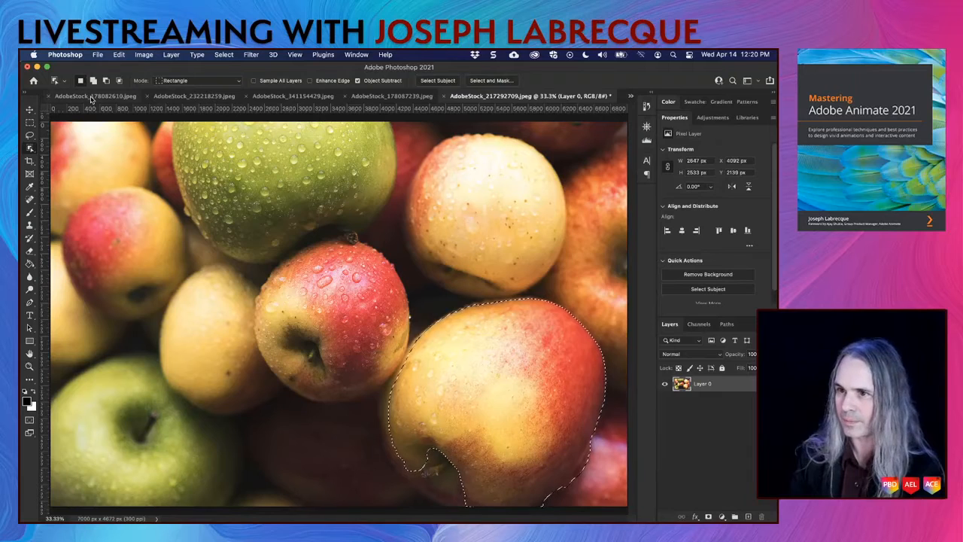
pyautogui.click(631, 95)
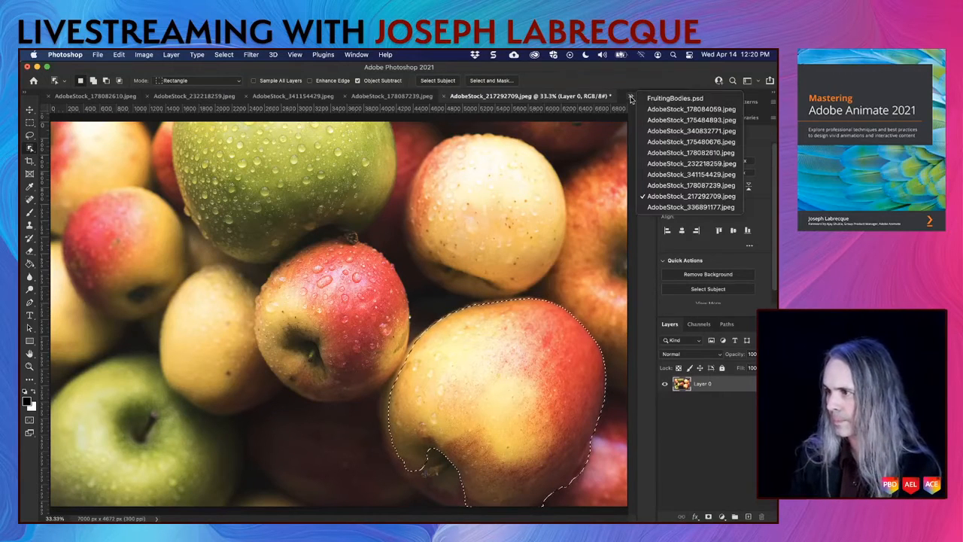
pyautogui.click(675, 98)
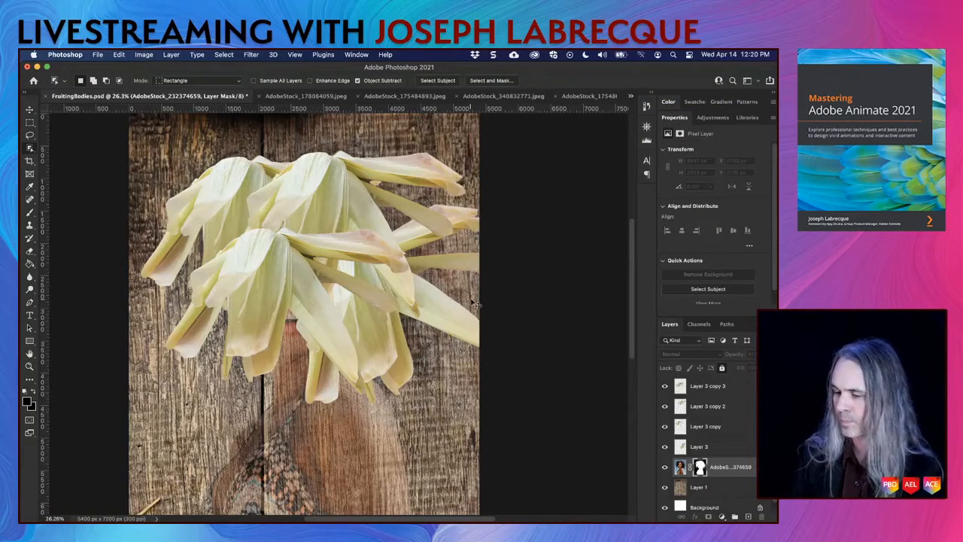
pyautogui.press('super+v')
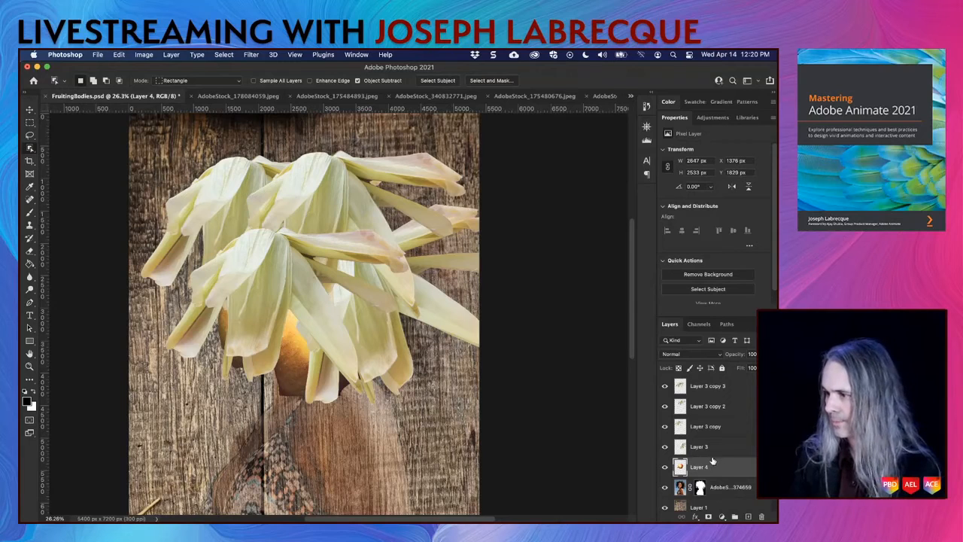
pyautogui.moveTo(720, 470); pyautogui.dragTo(719, 382)
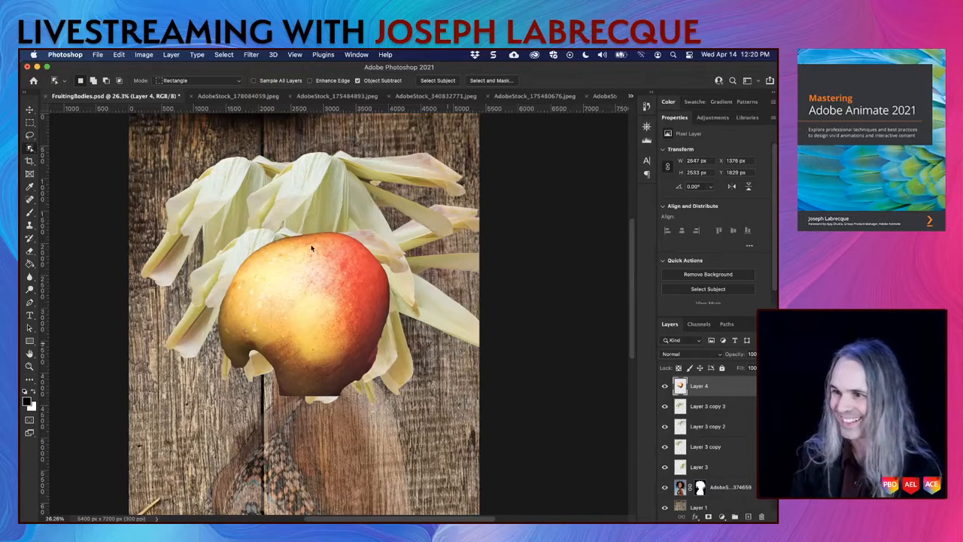
# Rotate the apple so its stem hollow faces up, and move it up beneath the husk hair as the head
pyautogui.click(31, 110)
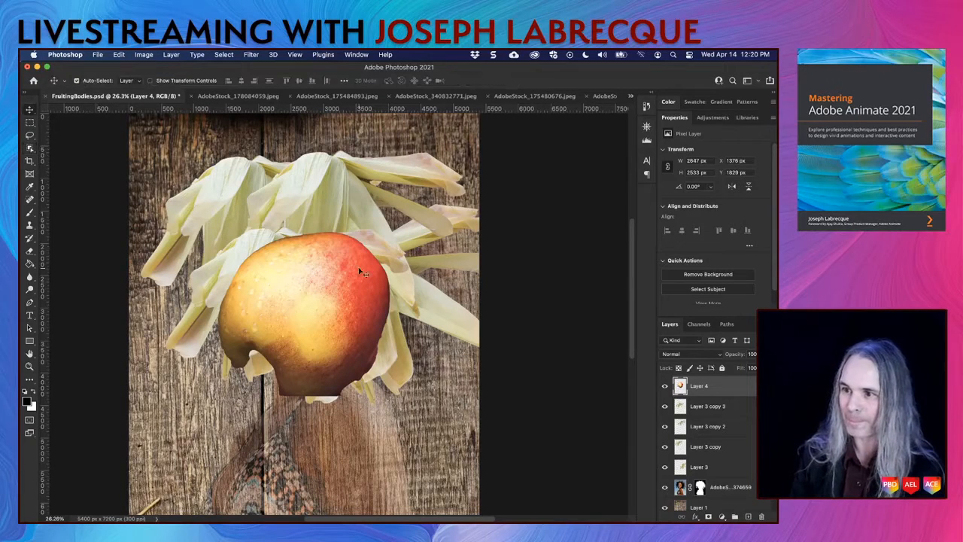
pyautogui.press('super+t')
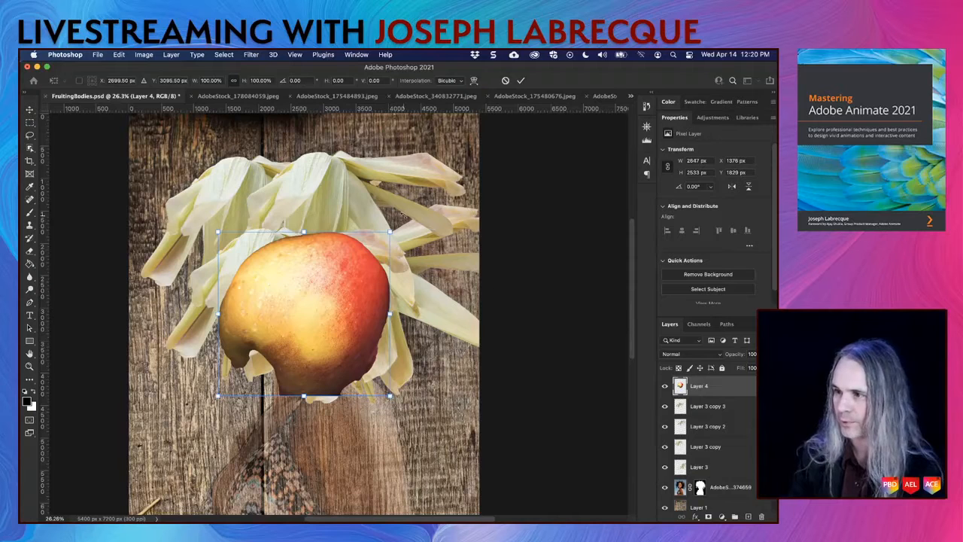
pyautogui.moveTo(398, 216); pyautogui.dragTo(298, 409)
pyautogui.moveTo(300, 370); pyautogui.dragTo(301, 337)
pyautogui.press('Return')
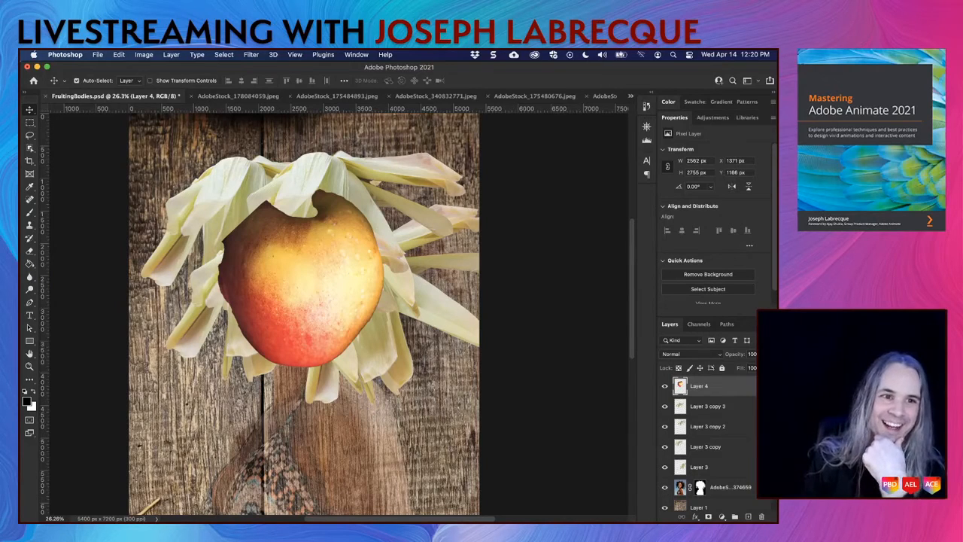
# In AdobeStock_337207626.jpeg, disable the layer mask and select only the yellow corn cob with the Object Selection tool
pyautogui.moveTo(20, 156); pyautogui.dragTo(354, 197)
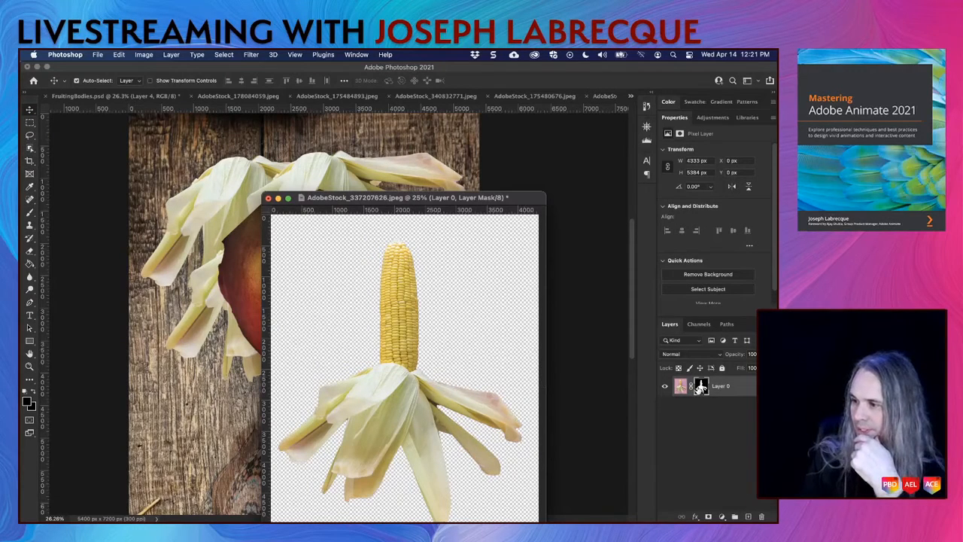
pyautogui.rightClick(700, 387)
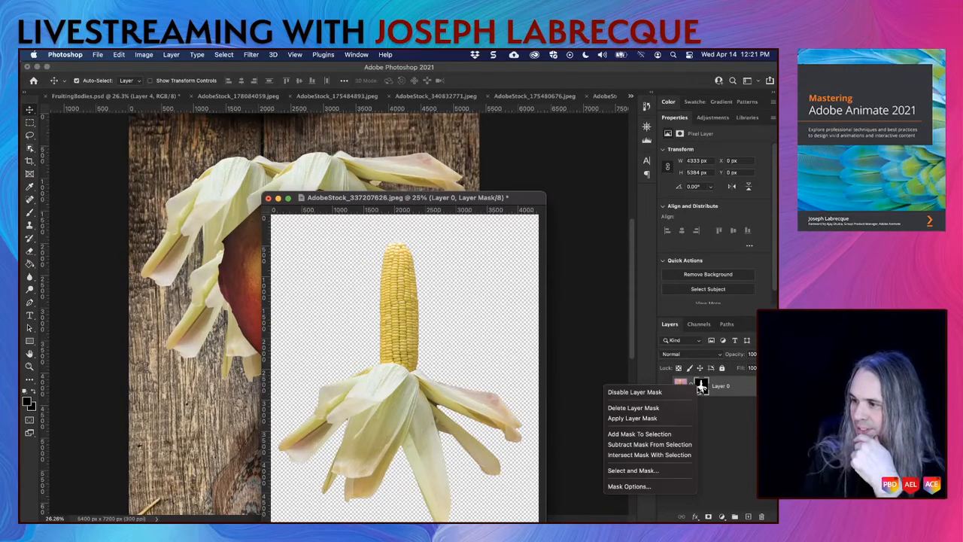
pyautogui.click(656, 392)
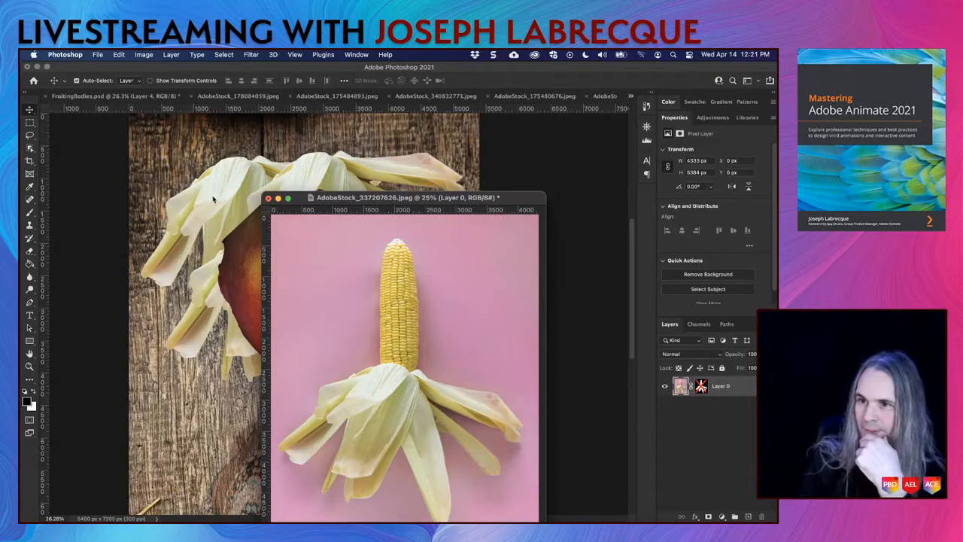
pyautogui.click(30, 150)
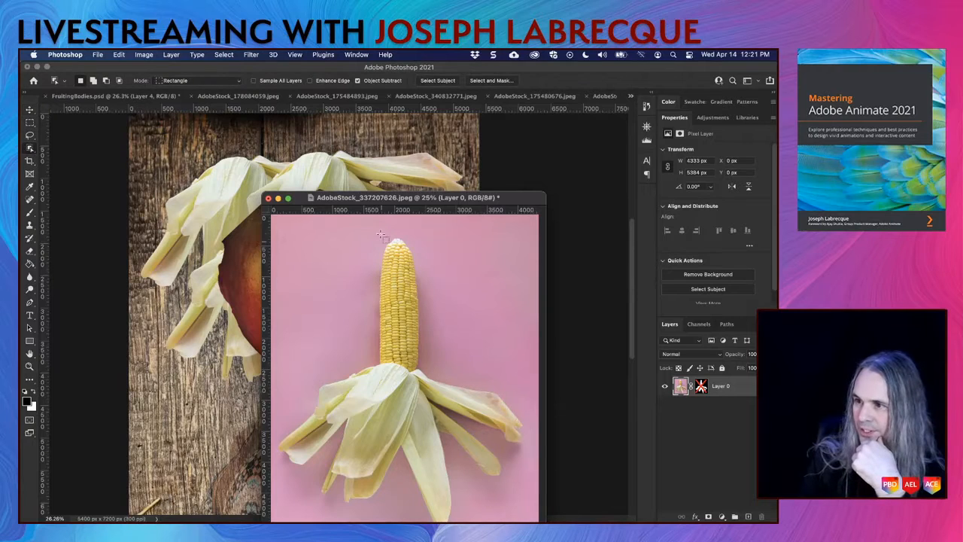
pyautogui.moveTo(373, 231); pyautogui.dragTo(434, 361)
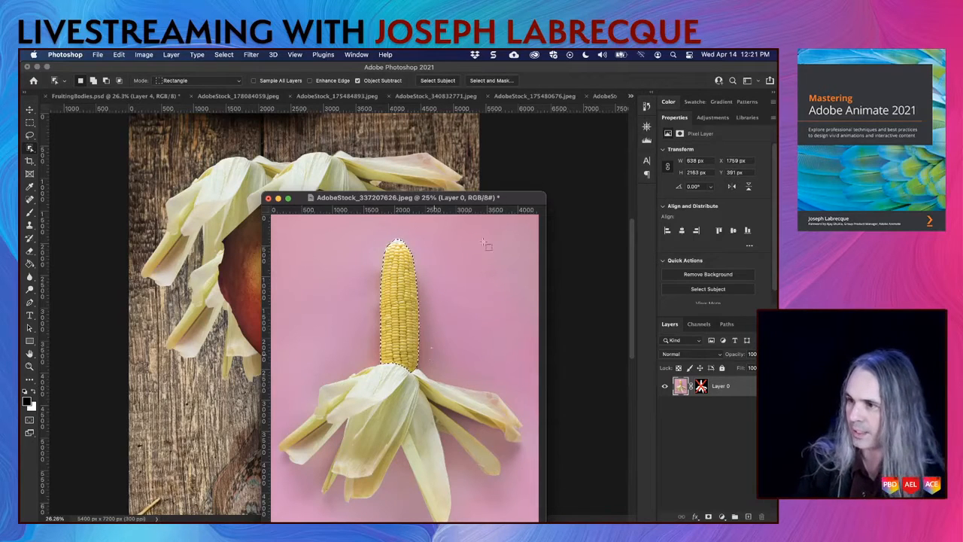
# Copy the selected corn cob into FruitingBodies.psd as the topmost layer
pyautogui.moveTo(517, 199); pyautogui.dragTo(21, 188)
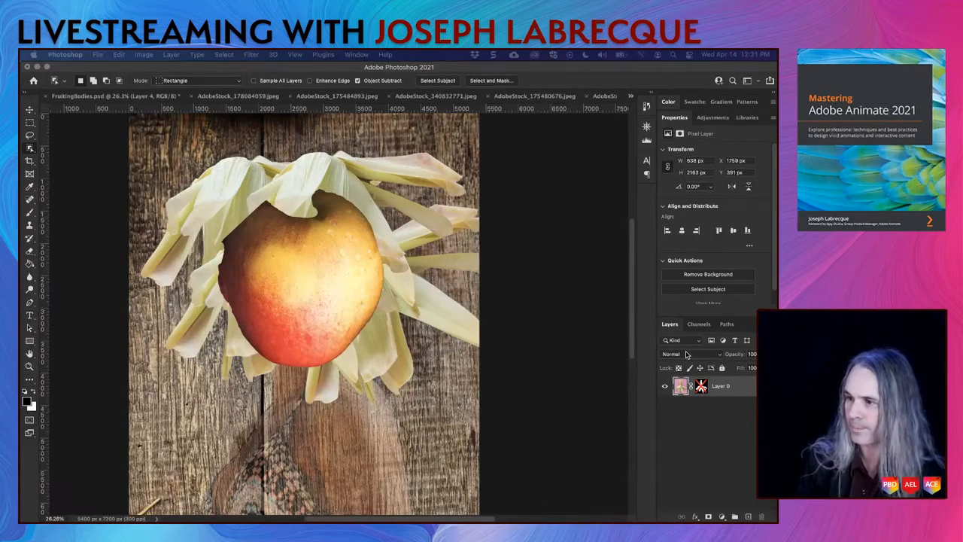
pyautogui.click(565, 366)
pyautogui.press('super+v')
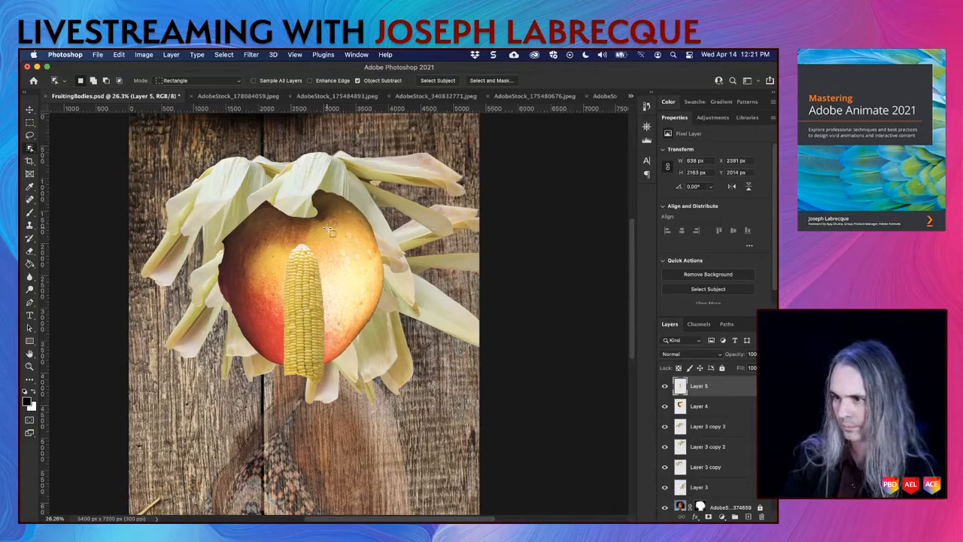
# Scale the corn cob to about 168%, rotate it about -10.5°, and place it below and to the right of the apple as an arm
pyautogui.press('t')
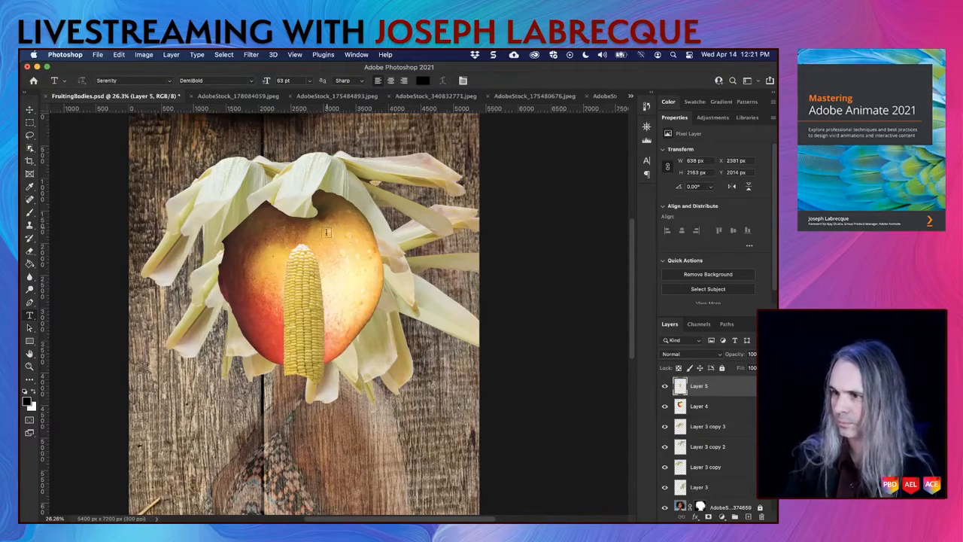
pyautogui.click(31, 110)
pyautogui.press('super+t')
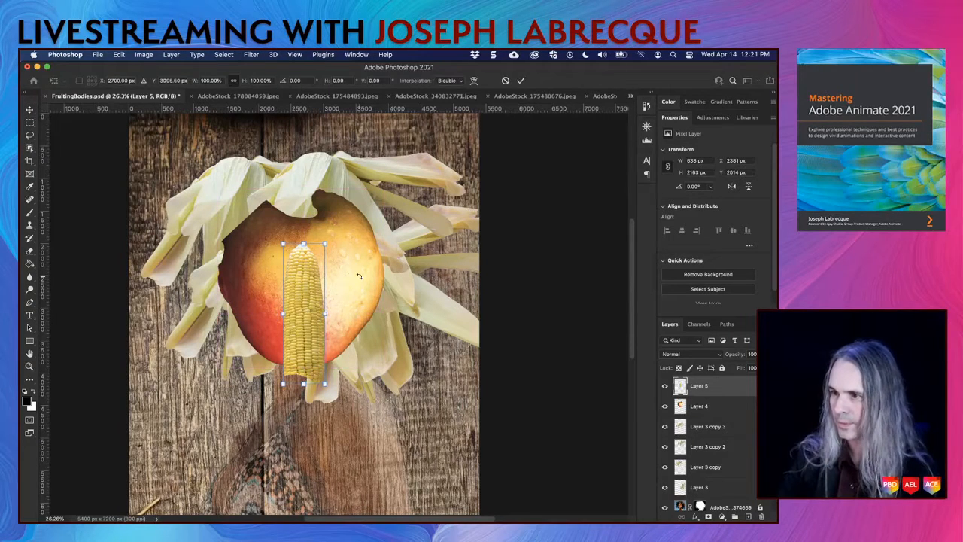
pyautogui.moveTo(325, 243); pyautogui.dragTo(348, 163)
pyautogui.moveTo(319, 258); pyautogui.dragTo(377, 459)
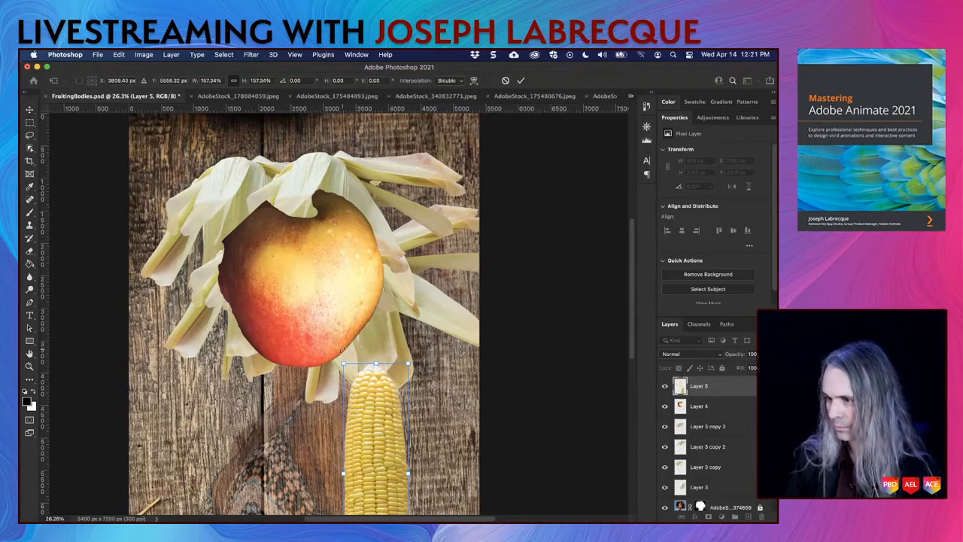
pyautogui.moveTo(337, 354); pyautogui.dragTo(315, 370)
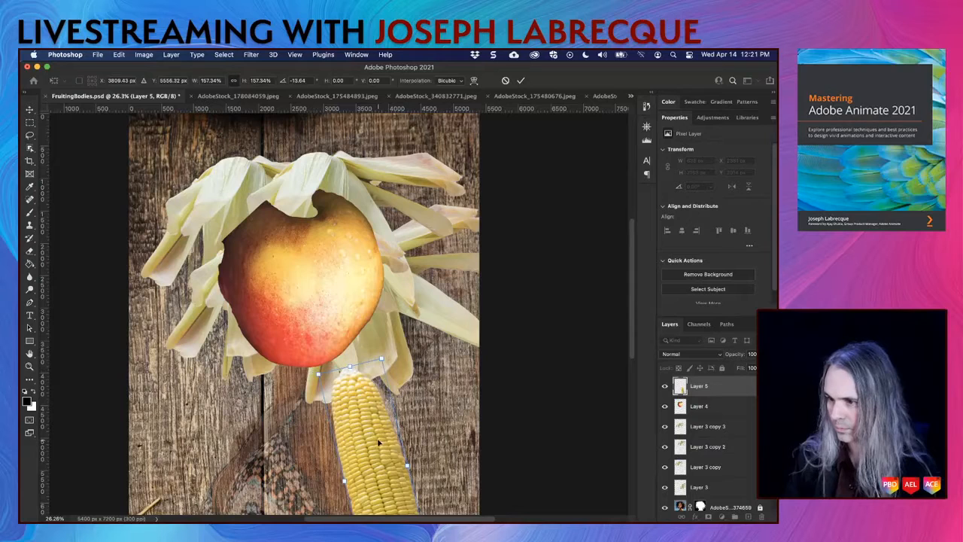
pyautogui.moveTo(378, 442)
pyautogui.mouseDown()
pyautogui.moveTo(352, 438)
pyautogui.moveTo(377, 455)
pyautogui.mouseUp()
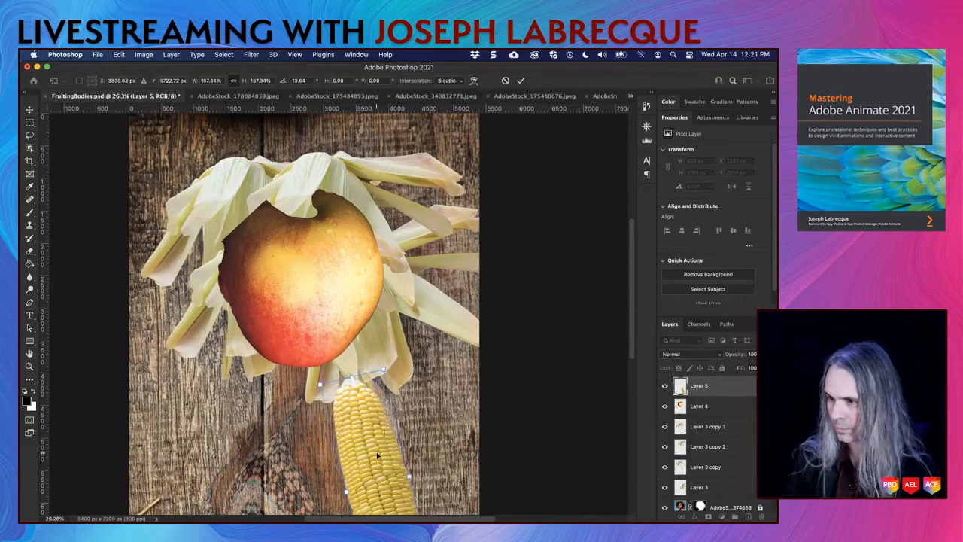
pyautogui.moveTo(389, 360); pyautogui.dragTo(394, 364)
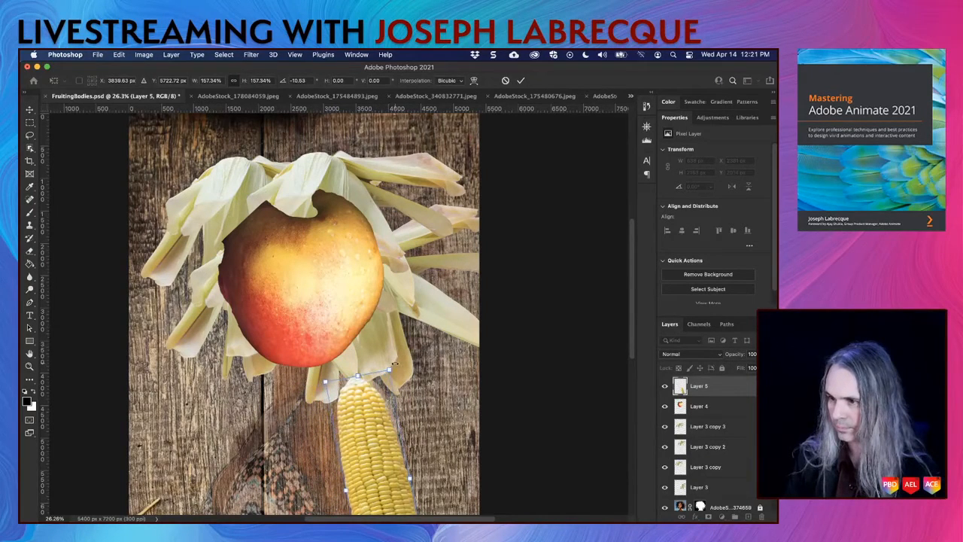
pyautogui.moveTo(325, 382); pyautogui.dragTo(306, 370)
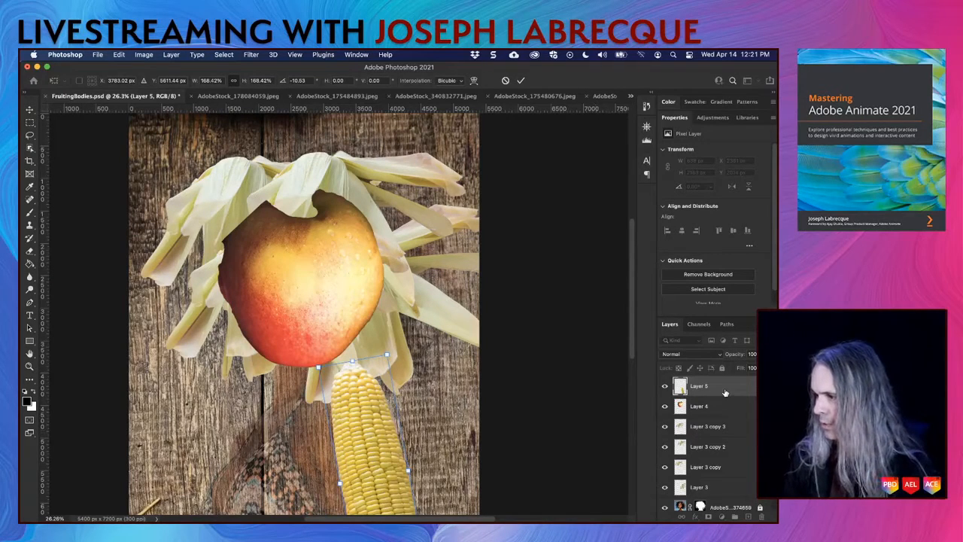
pyautogui.press('Return')
# Rename the corn cob layer Arm
pyautogui.doubleClick(699, 386)
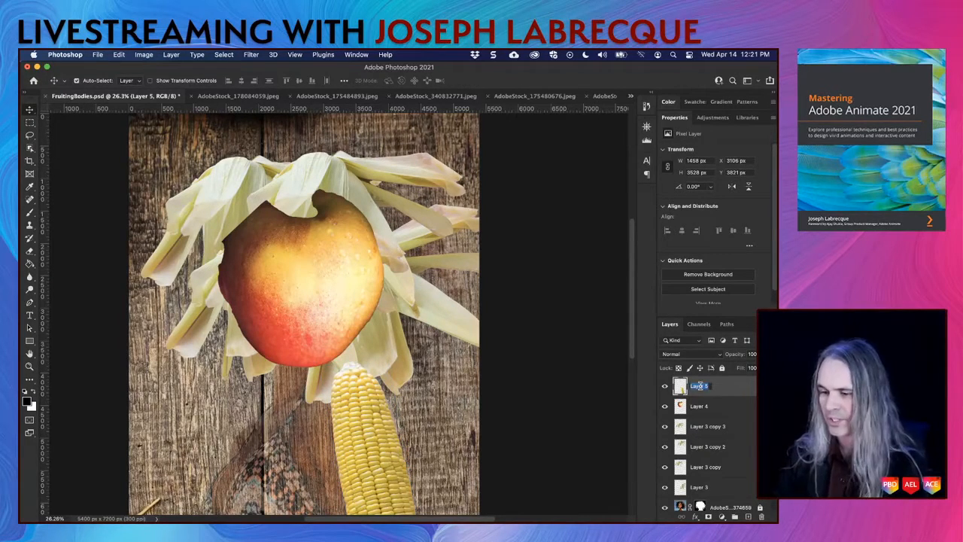
pyautogui.write('Arm')
pyautogui.press('Return')
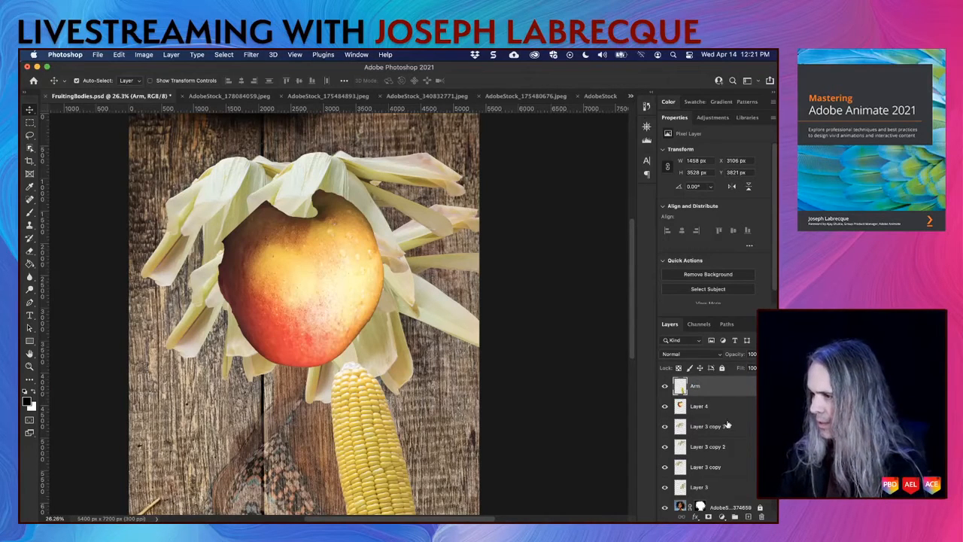
# Group the four corn husk layers under the name Hair, and rename the apple layer Head
pyautogui.click(728, 427)
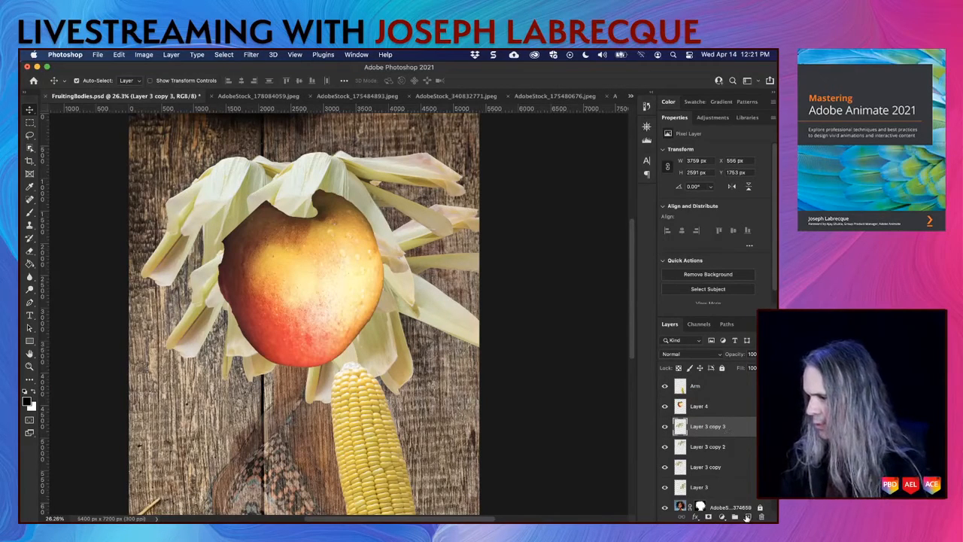
pyautogui.keyDown('shift'); pyautogui.click(723, 488); pyautogui.keyUp('shift')
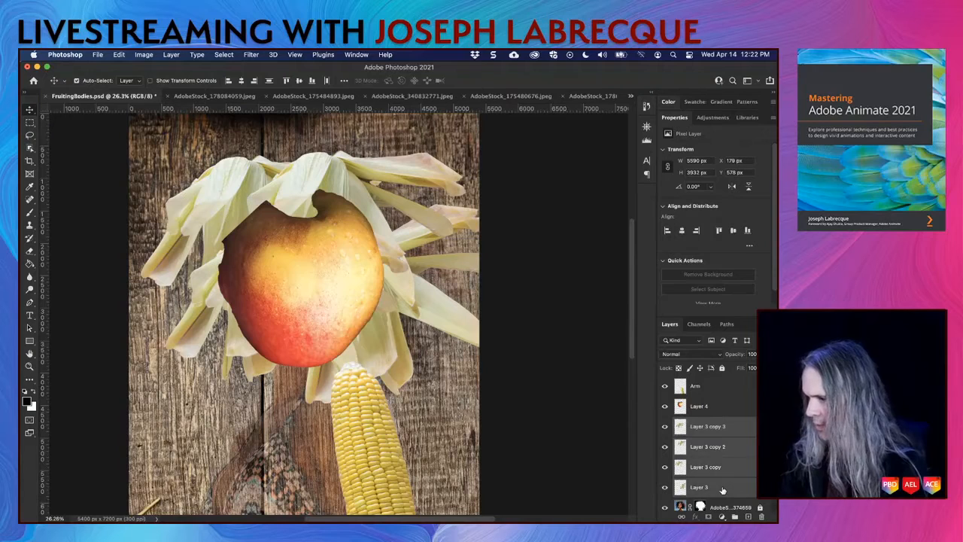
pyautogui.click(736, 517)
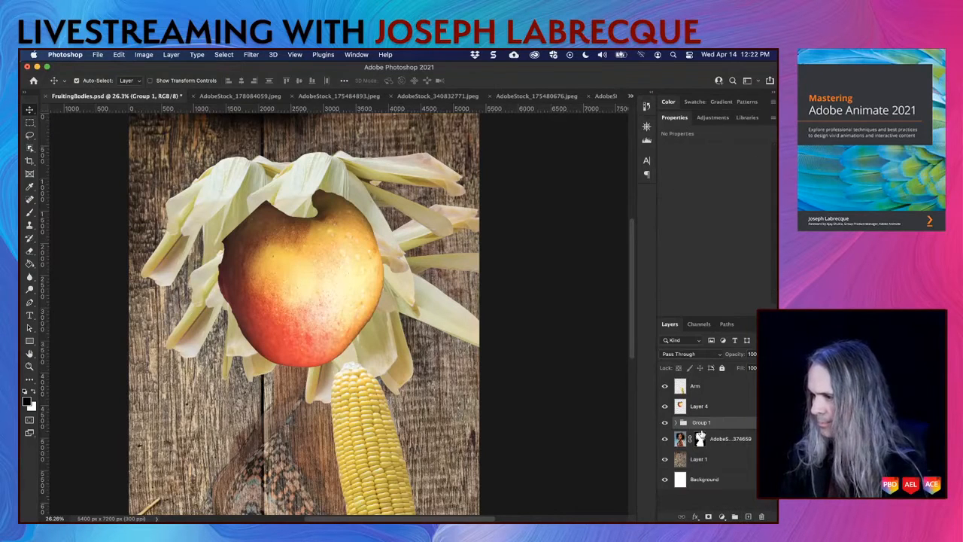
pyautogui.doubleClick(701, 422)
pyautogui.write('Hair')
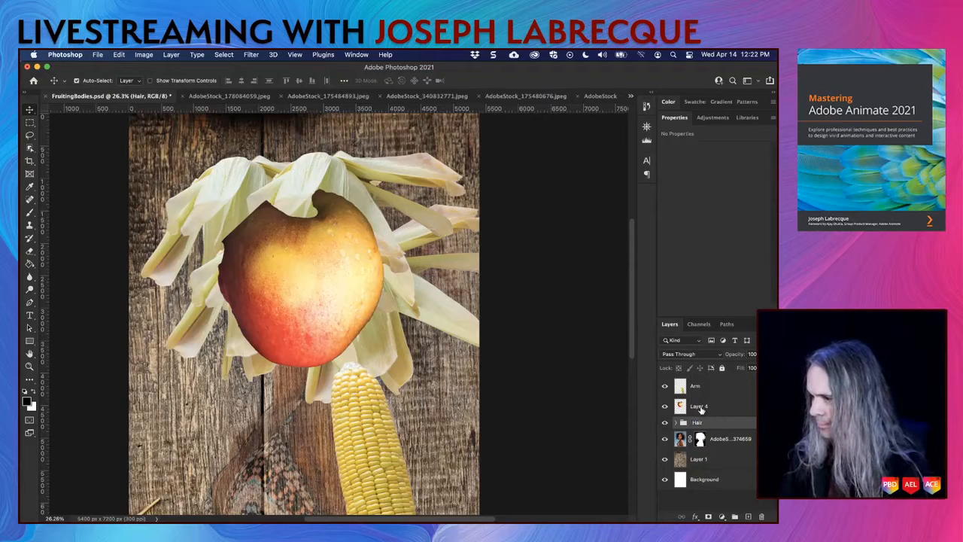
pyautogui.doubleClick(701, 408)
pyautogui.write('Head')
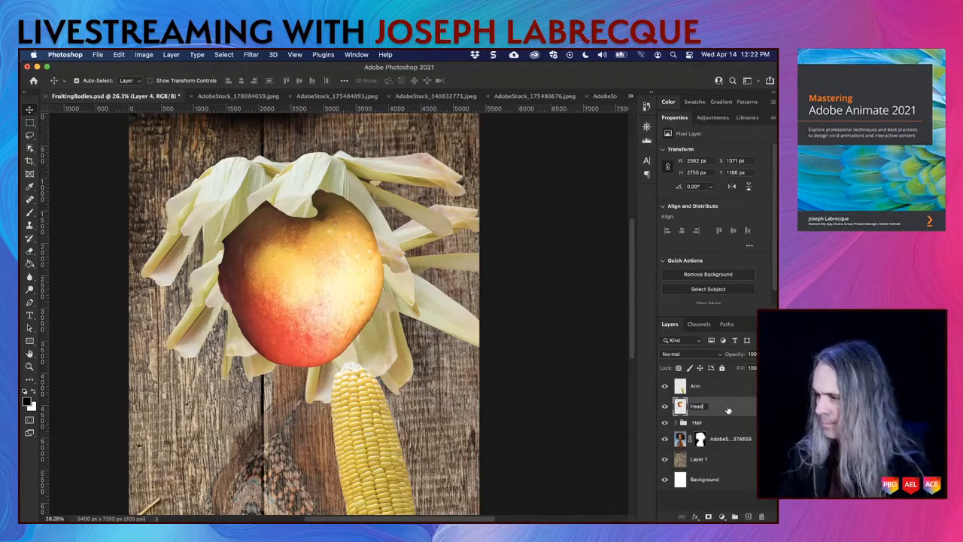
# Delete the white Background layer and rename the wood texture layer Background
pyautogui.doubleClick(701, 458)
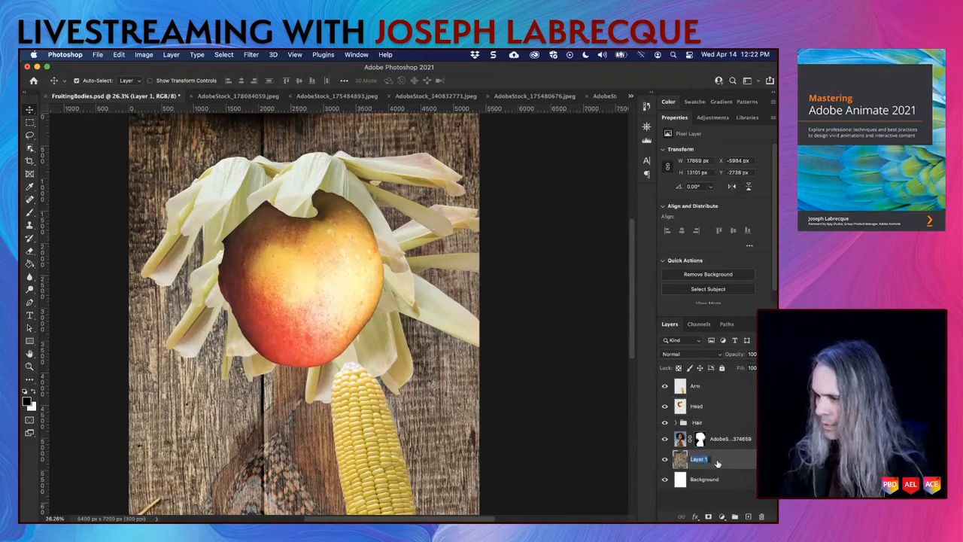
pyautogui.click(710, 485)
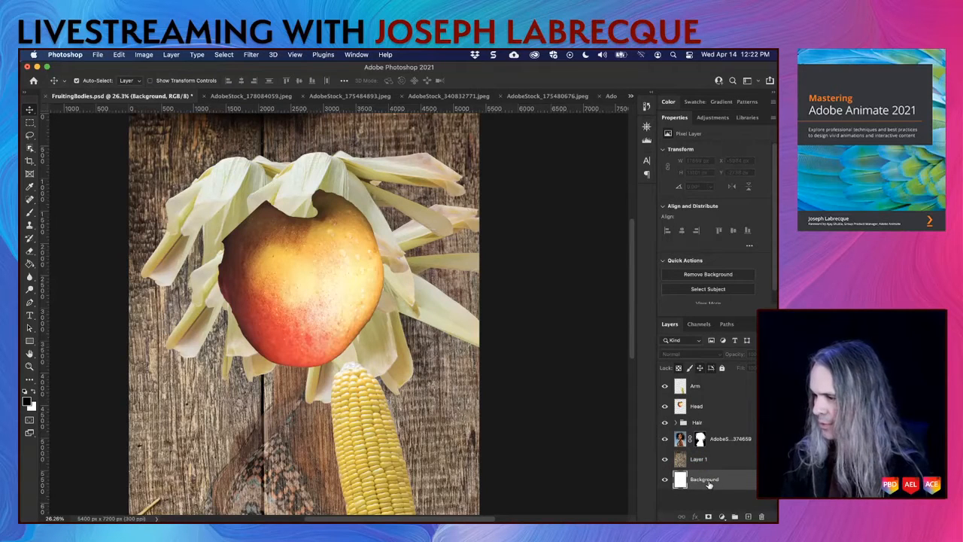
pyautogui.click(759, 517)
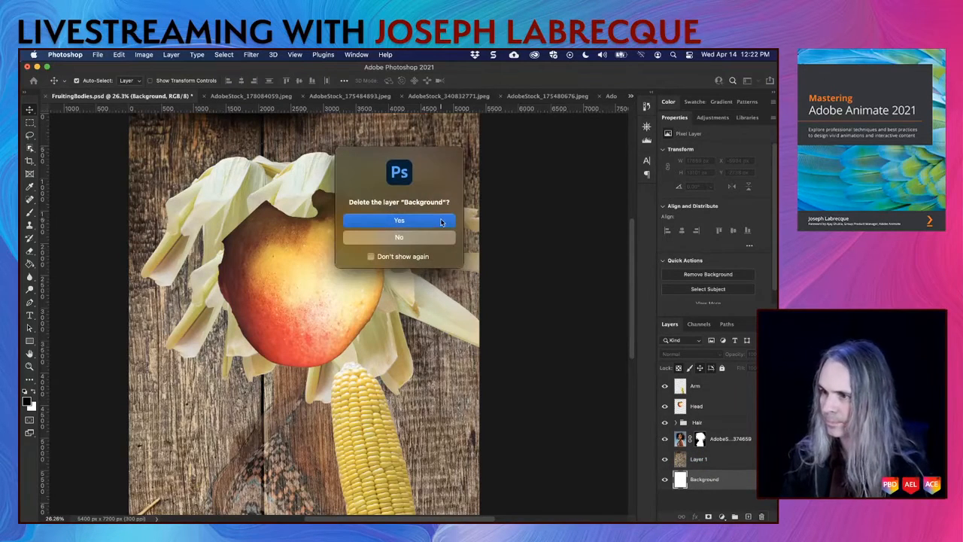
pyautogui.click(444, 223)
pyautogui.doubleClick(698, 459)
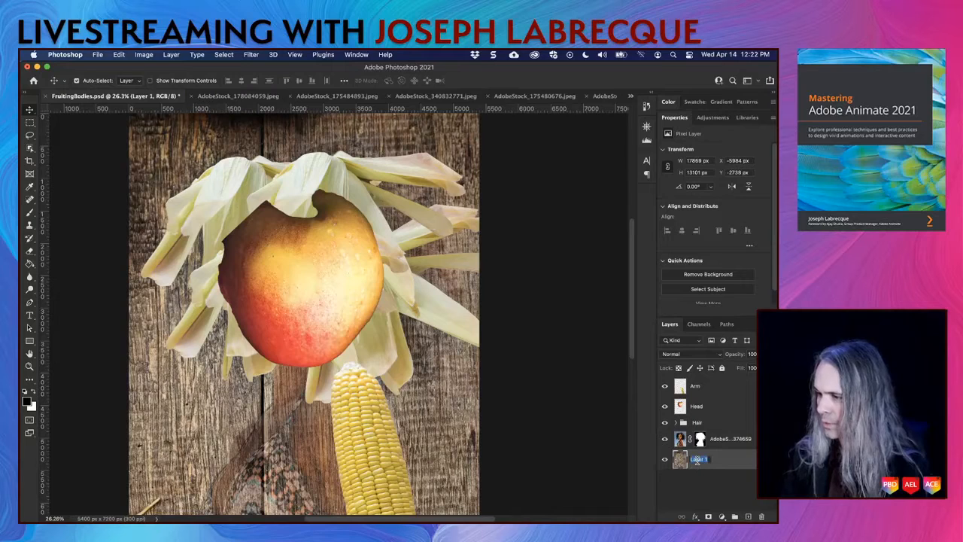
pyautogui.write('Background')
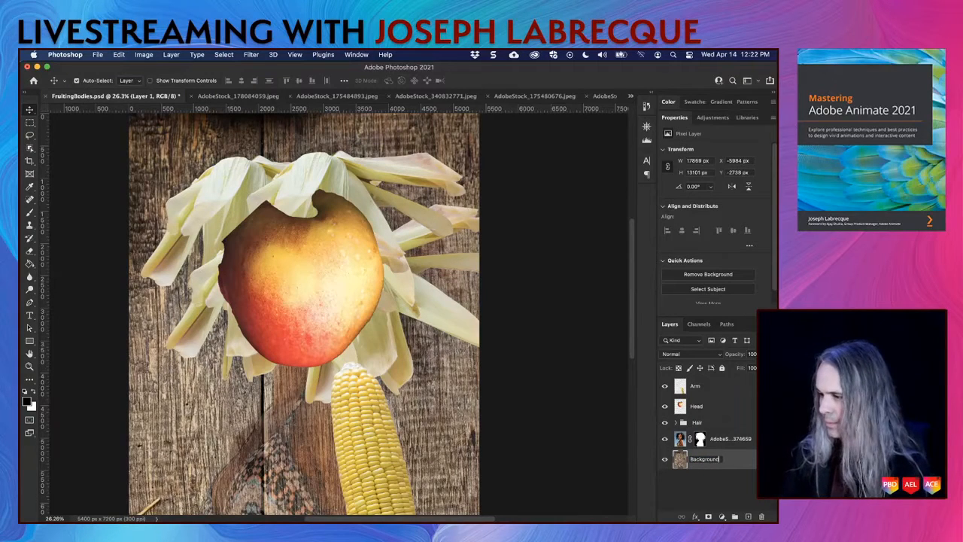
pyautogui.press('Return')
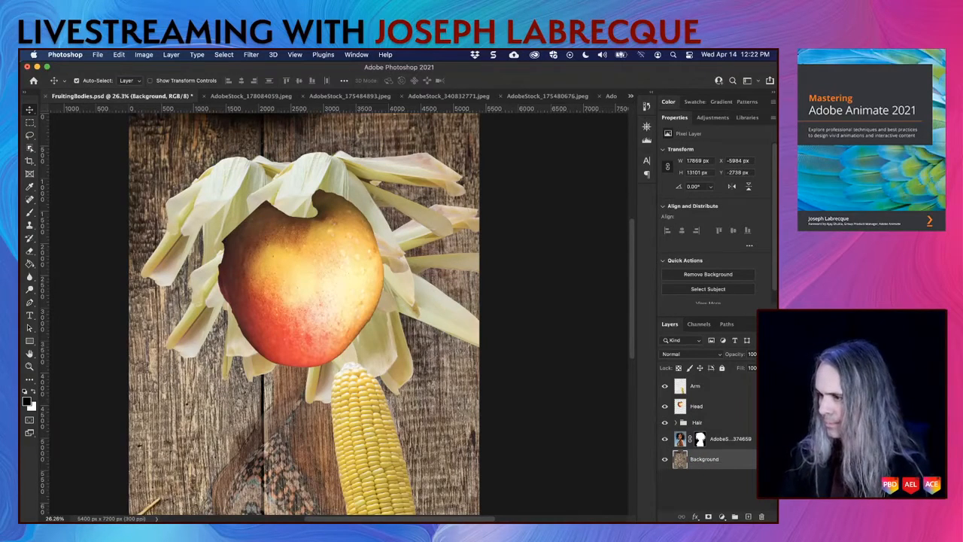
# Lock the wood Background layer and save the document with Maximize Compatibility enabled
pyautogui.click(707, 483)
pyautogui.click(730, 463)
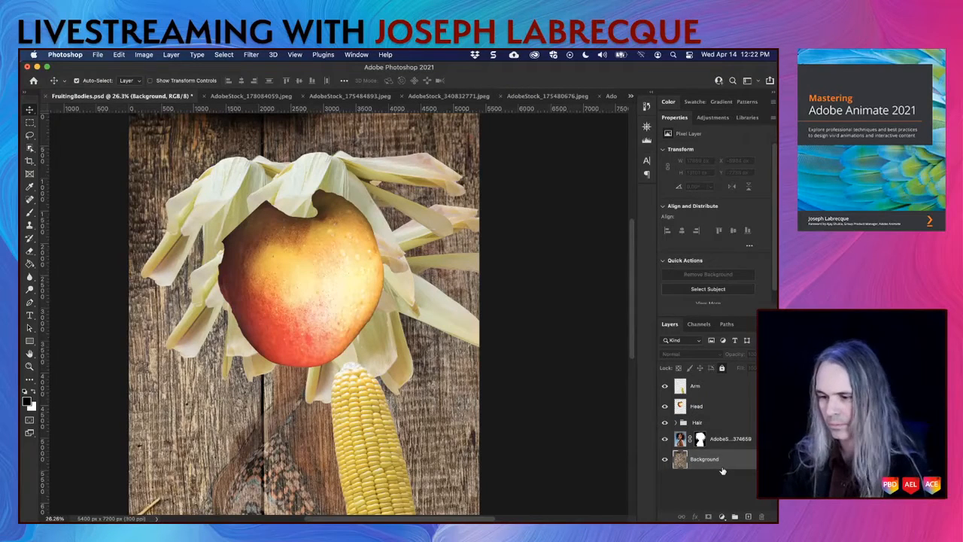
pyautogui.press('super+s')
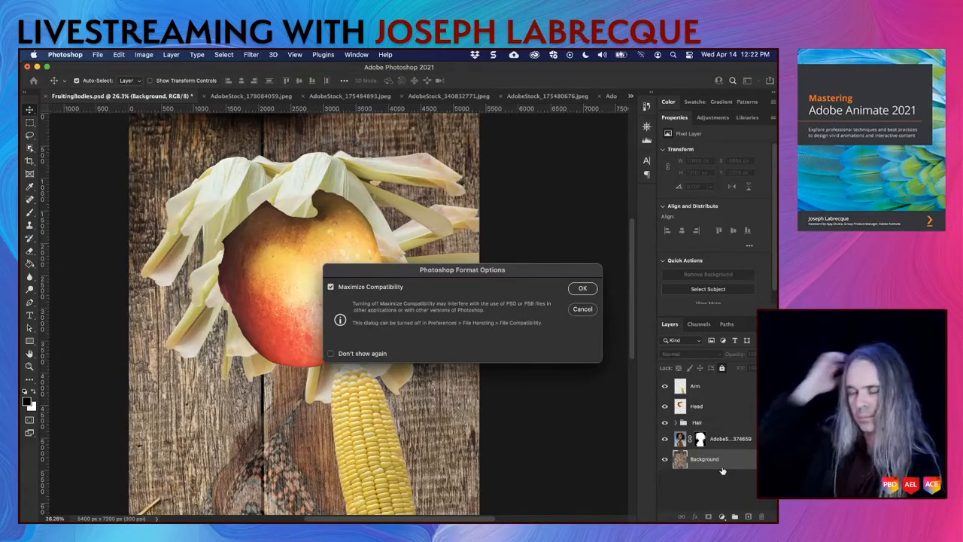
pyautogui.click(584, 290)
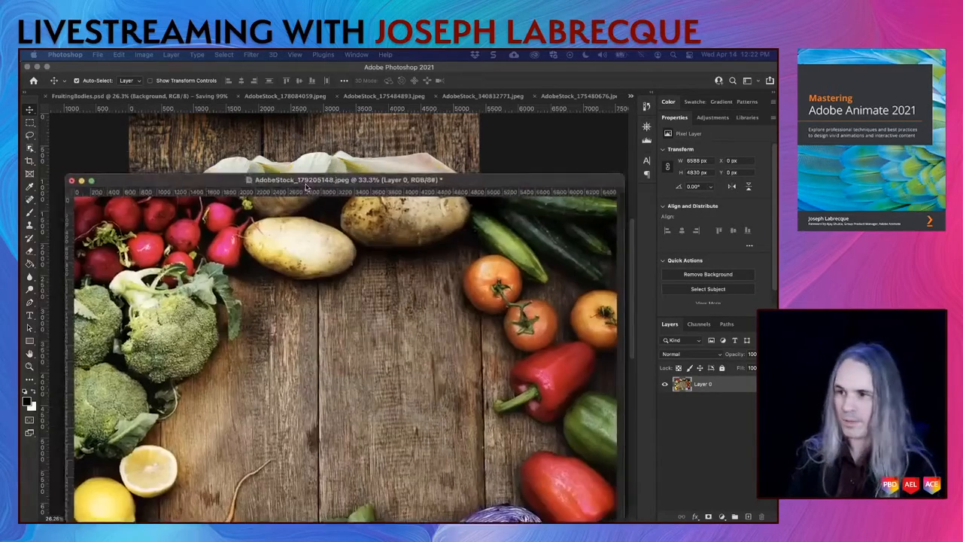
# Select the pale potato beside the radishes in AdobeStock_179205148.jpeg with the Object Selection tool
pyautogui.moveTo(305, 185); pyautogui.dragTo(21, 229)
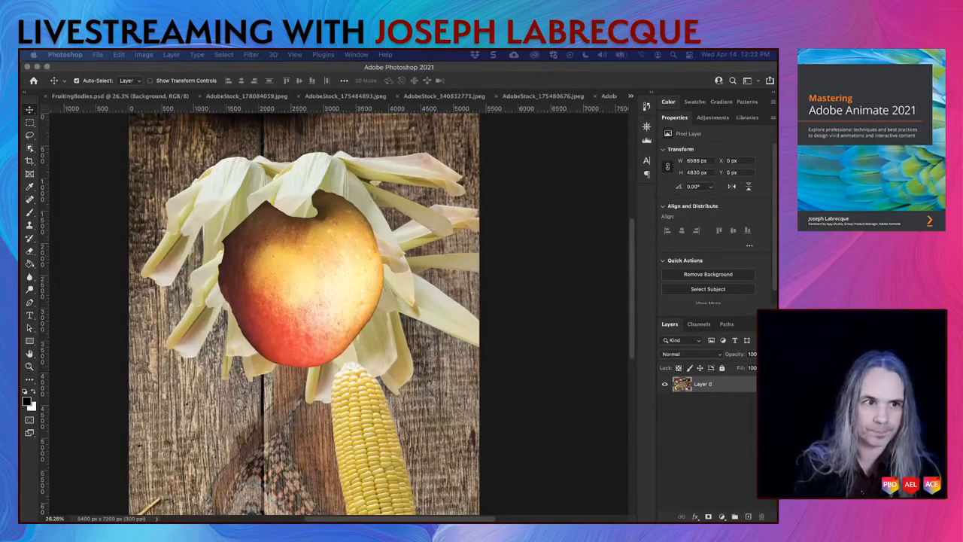
pyautogui.moveTo(21, 229); pyautogui.dragTo(333, 154)
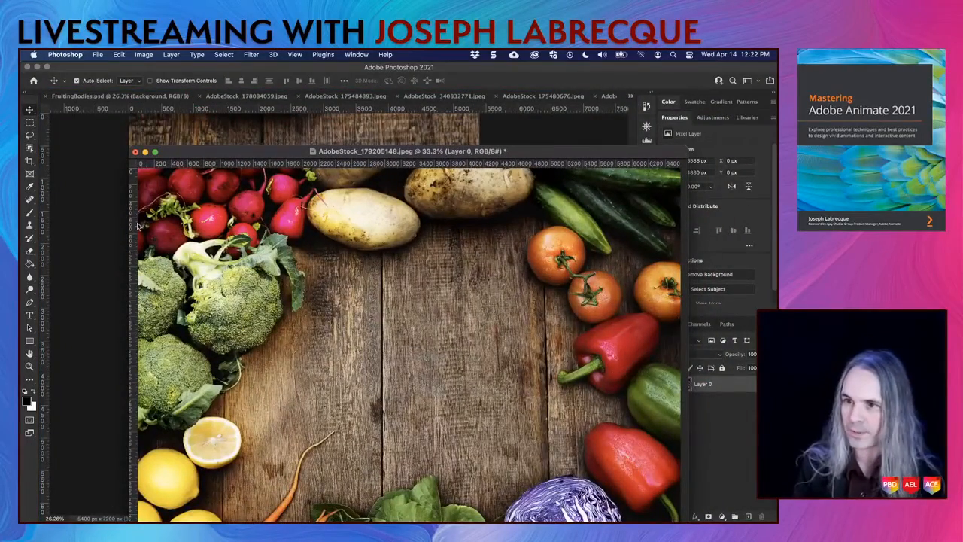
pyautogui.click(29, 149)
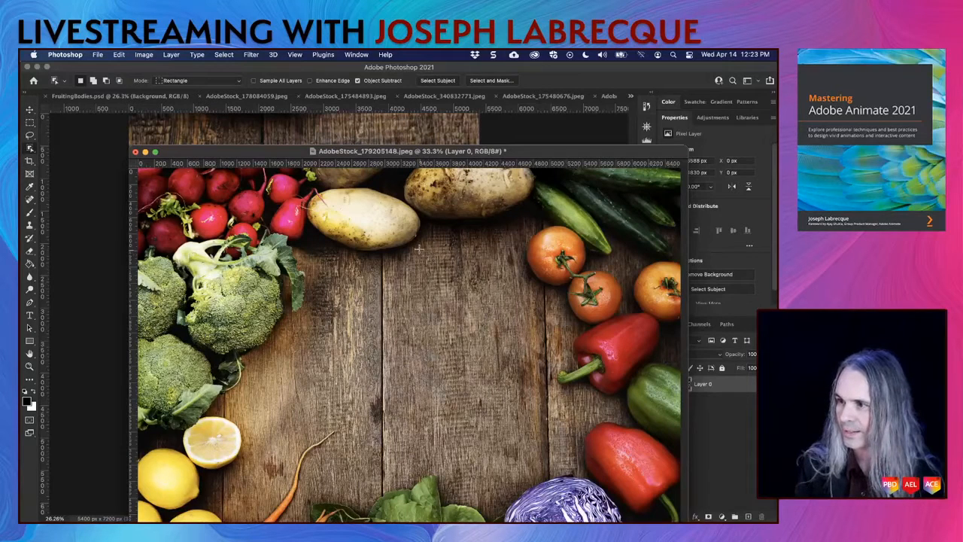
pyautogui.moveTo(419, 249); pyautogui.dragTo(308, 184)
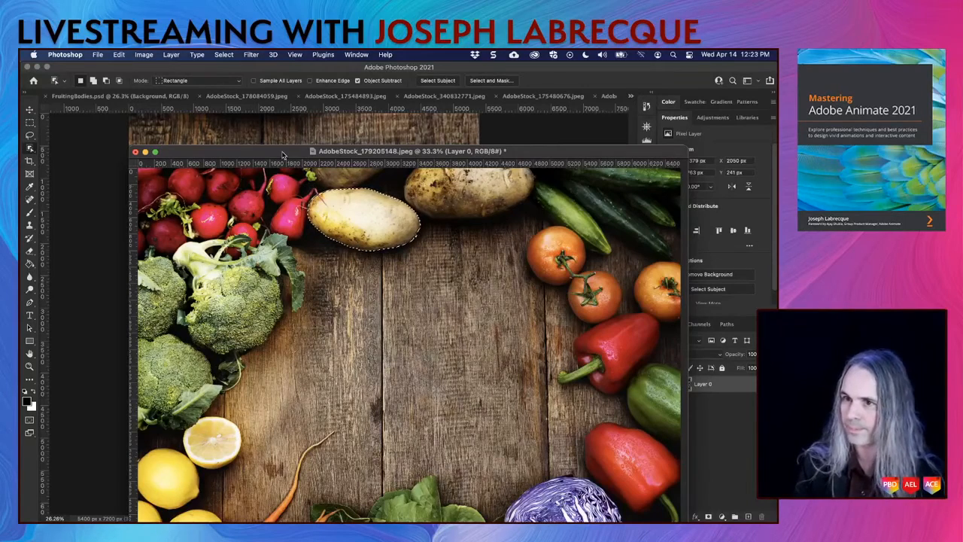
# Copy the selected potato into FruitingBodies.psd as a new layer directly above Head
pyautogui.moveTo(283, 152); pyautogui.dragTo(20, 150)
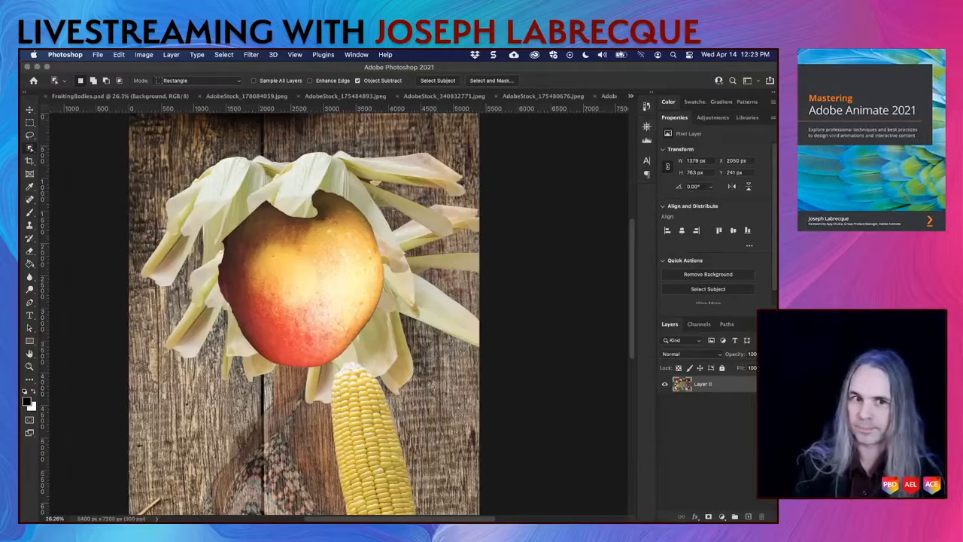
pyautogui.click(31, 110)
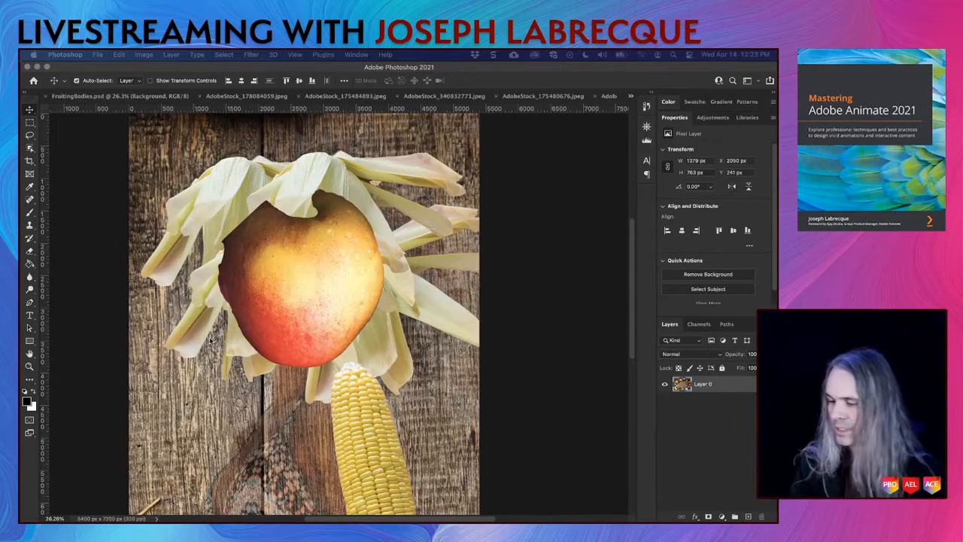
pyautogui.click(580, 285)
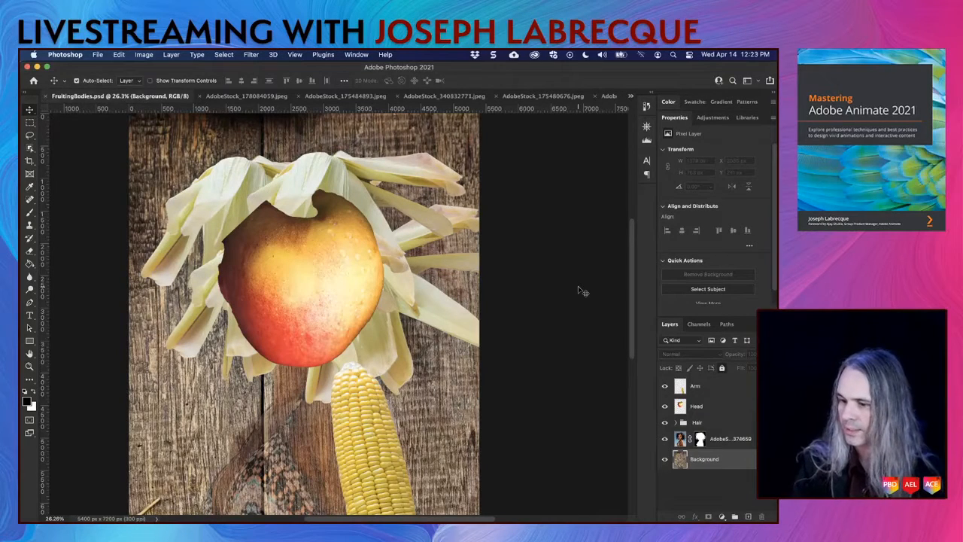
pyautogui.click(729, 406)
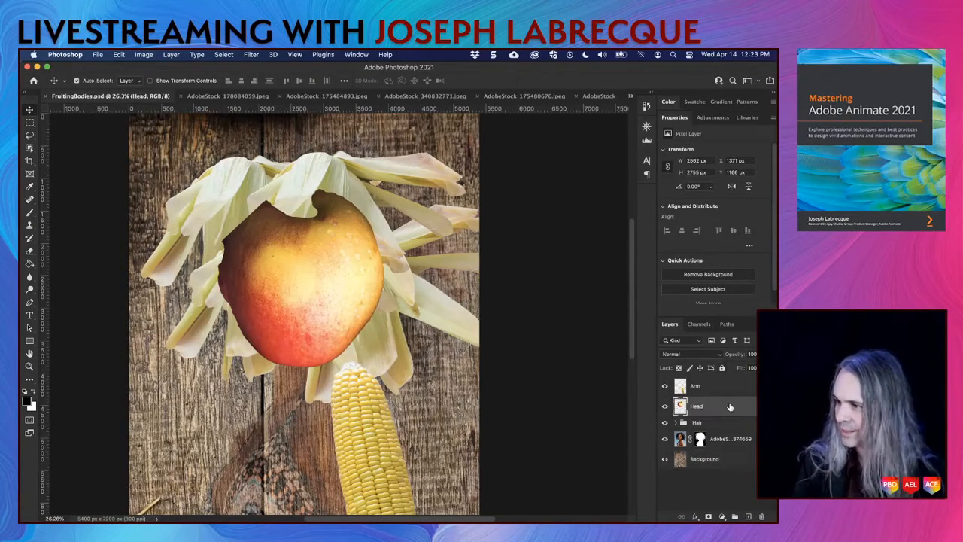
pyautogui.press('super+v')
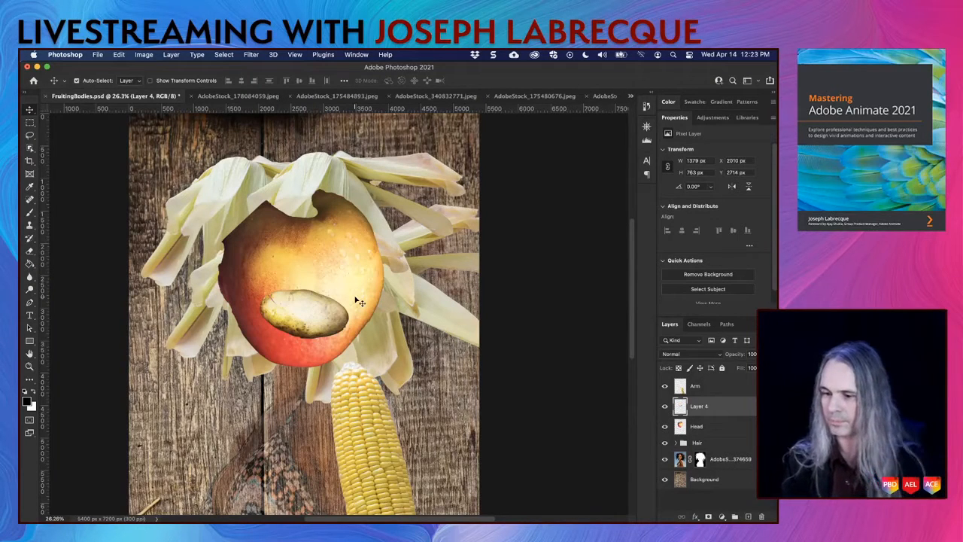
# Free-transform the potato, rotating it about -80° and moving it below the apple
pyautogui.press('t')
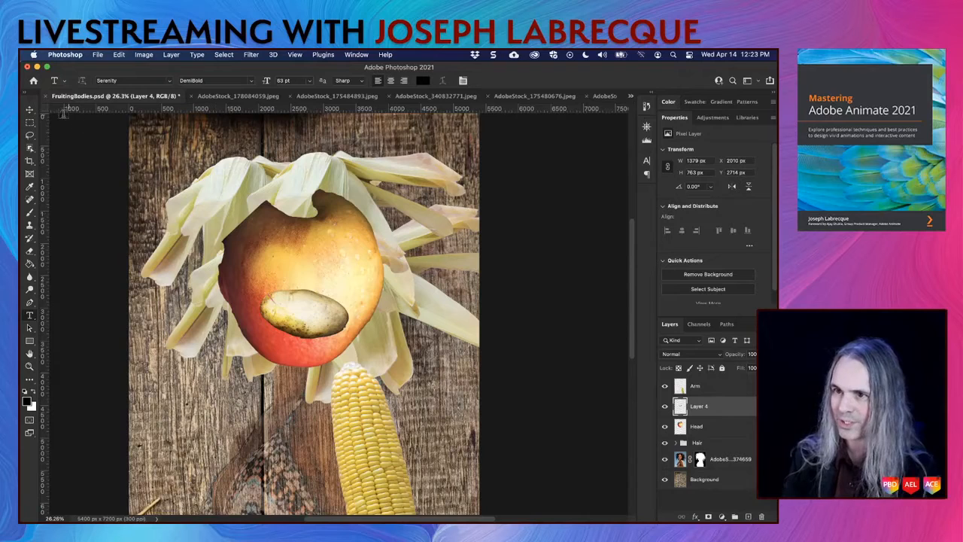
pyautogui.click(30, 109)
pyautogui.press('super+t')
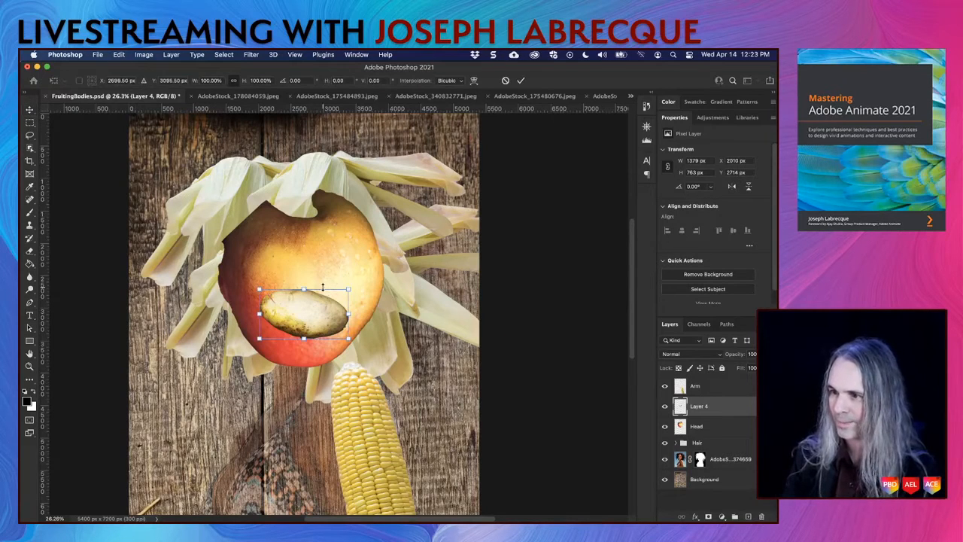
pyautogui.moveTo(356, 287); pyautogui.dragTo(301, 249)
pyautogui.moveTo(311, 312); pyautogui.dragTo(310, 392)
pyautogui.moveTo(296, 430)
pyautogui.mouseDown()
pyautogui.moveTo(300, 475)
pyautogui.moveTo(287, 442)
pyautogui.mouseUp()
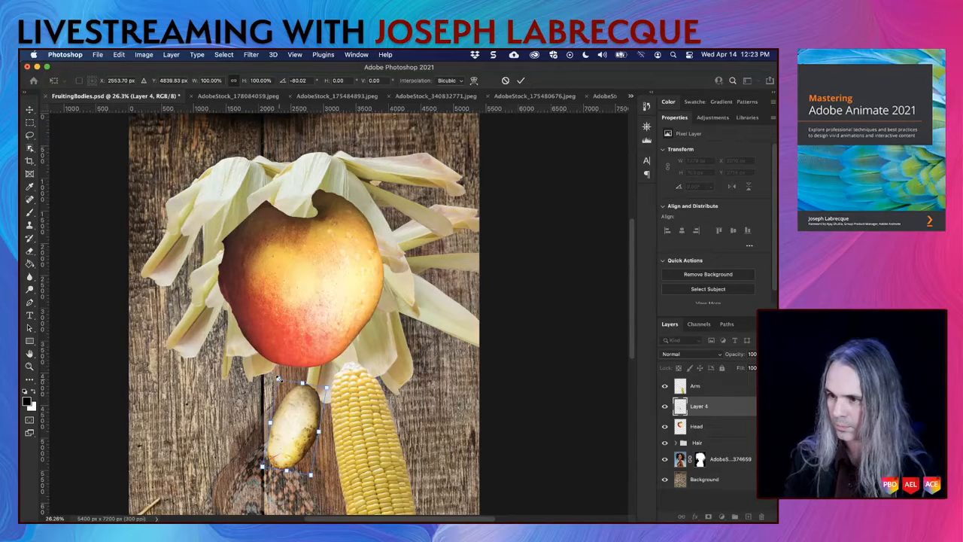
# Scale the potato to about 266%, place it under the apple as the torso beside the corn, and save the document
pyautogui.moveTo(278, 379); pyautogui.dragTo(214, 237)
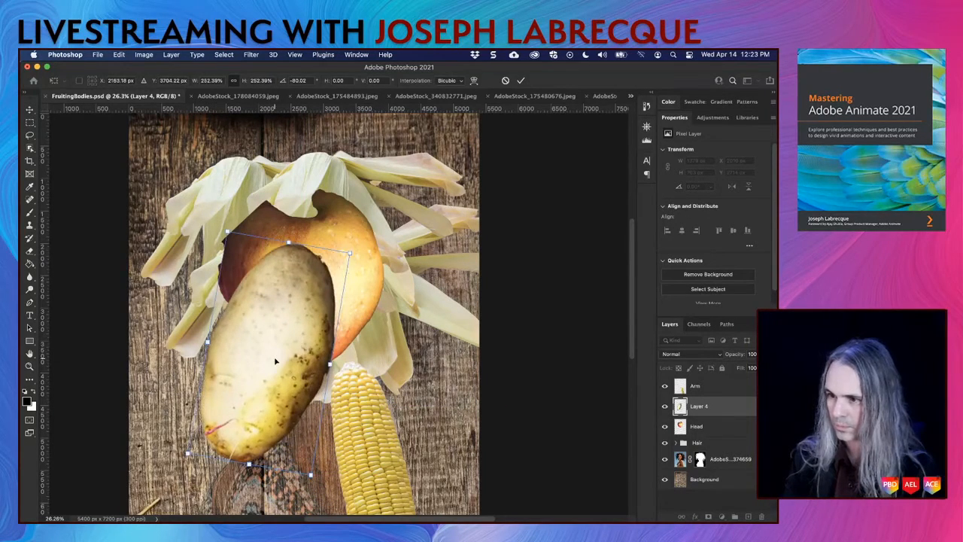
pyautogui.moveTo(275, 362); pyautogui.dragTo(298, 477)
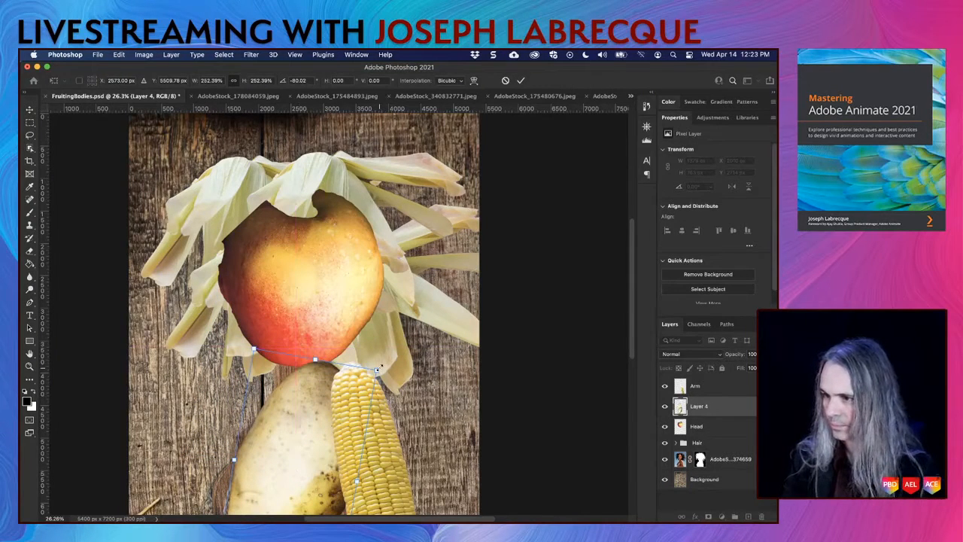
pyautogui.moveTo(382, 367); pyautogui.dragTo(396, 360)
pyautogui.moveTo(299, 425); pyautogui.dragTo(288, 446)
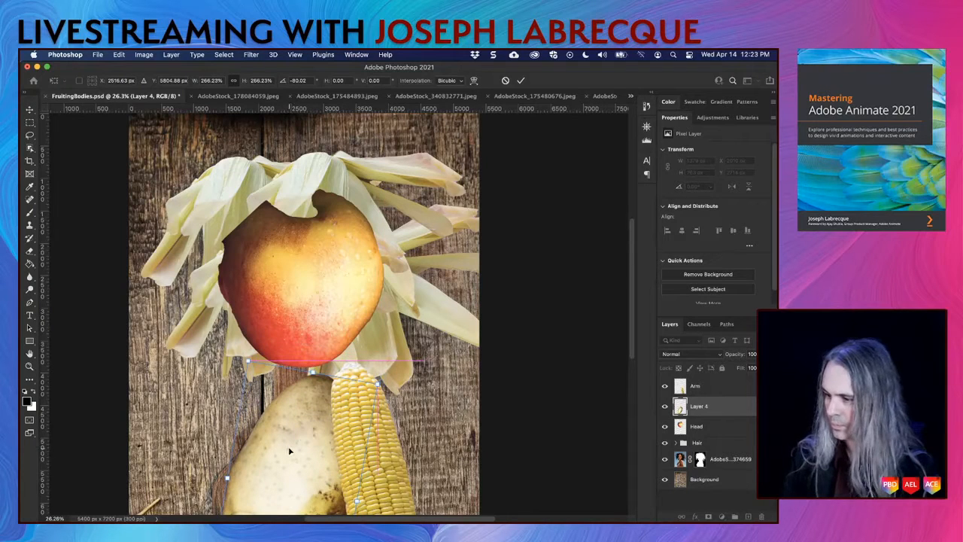
pyautogui.press('Return')
pyautogui.press('super+s')
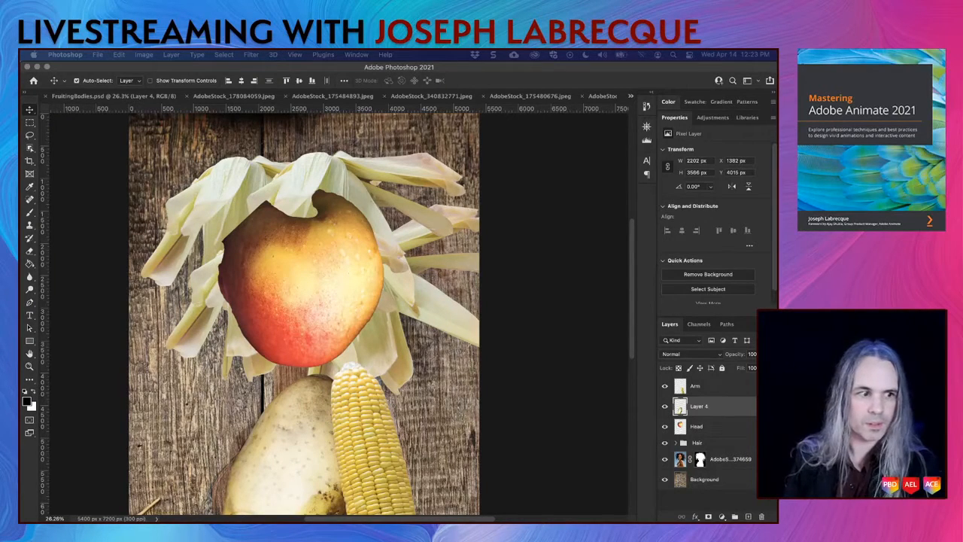
# Select the small upright red potato at the lower left of the pile in AdobeStock_175484893.jpeg
pyautogui.hotkey('ctrl', 'Tab')
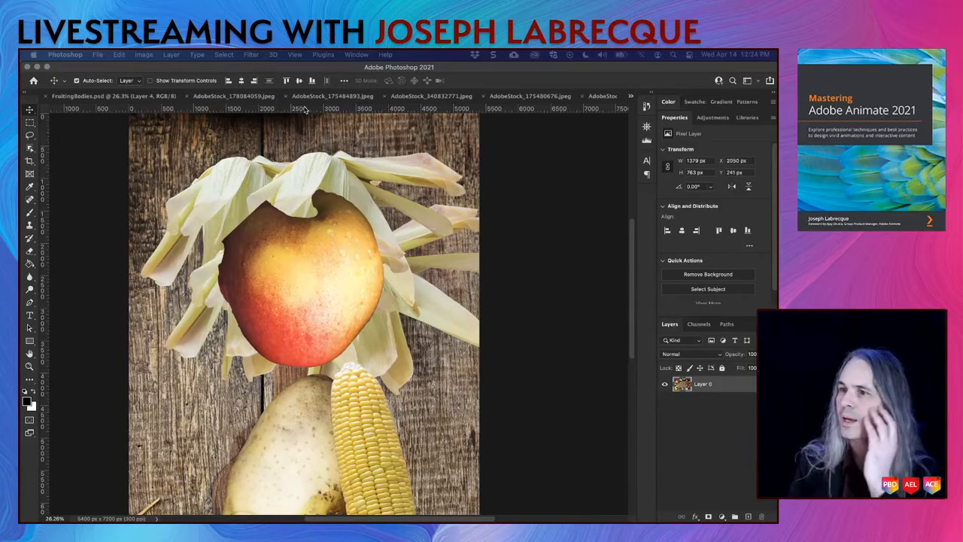
pyautogui.click(253, 96)
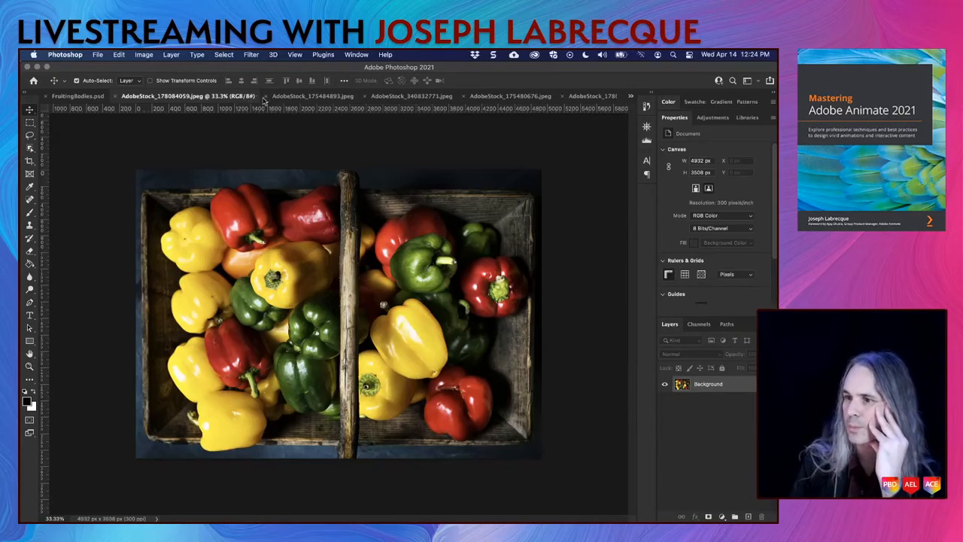
pyautogui.click(316, 98)
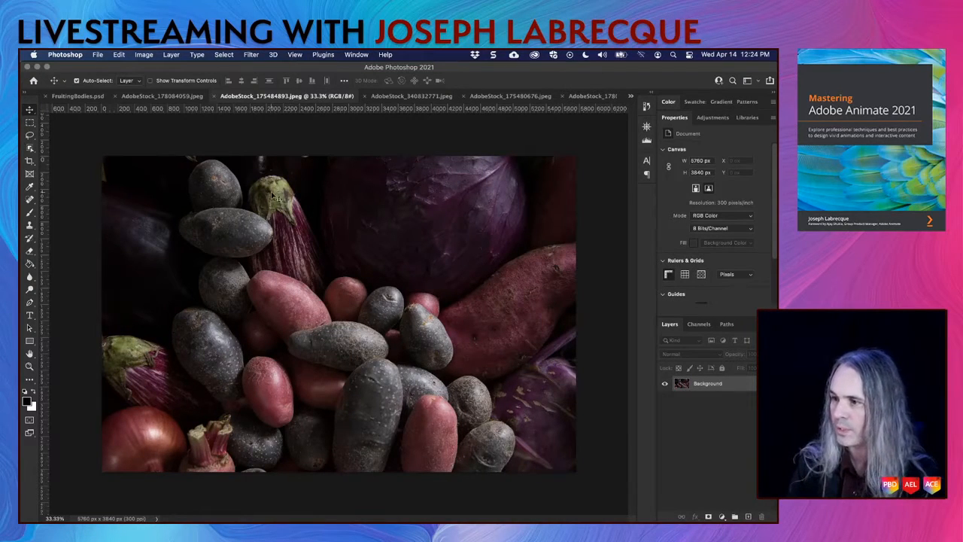
pyautogui.click(29, 148)
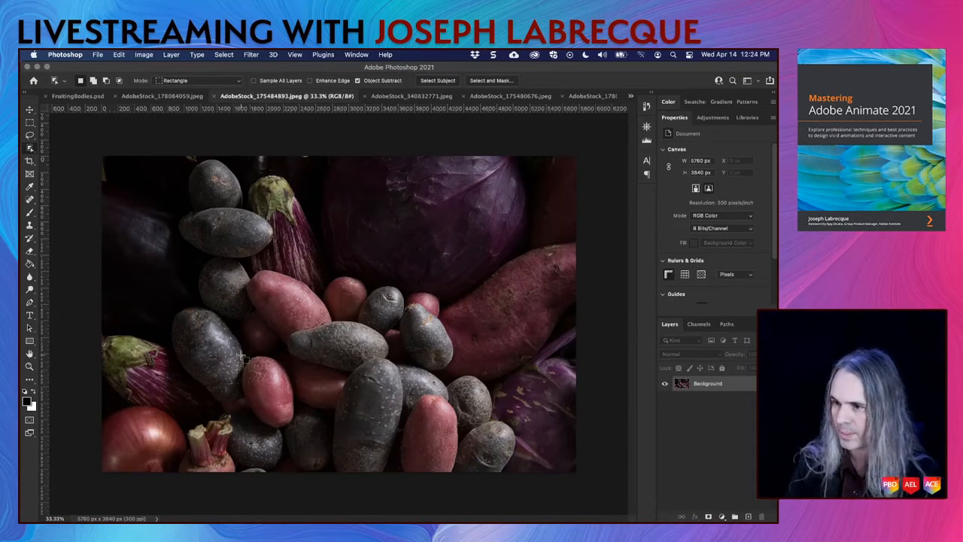
pyautogui.moveTo(241, 358); pyautogui.dragTo(294, 423)
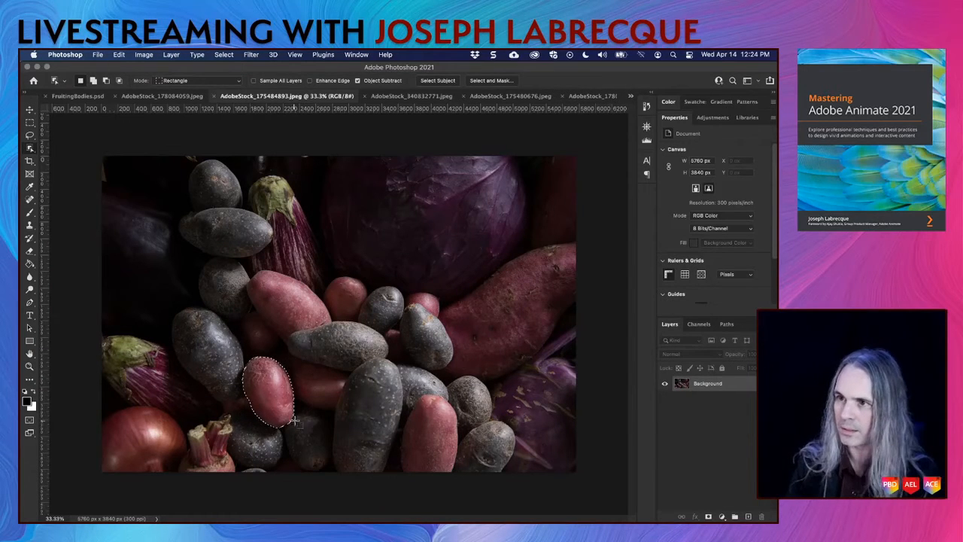
# Copy the red potato into FruitingBodies.psd as a layer between Head and the large potato layer
pyautogui.click(66, 96)
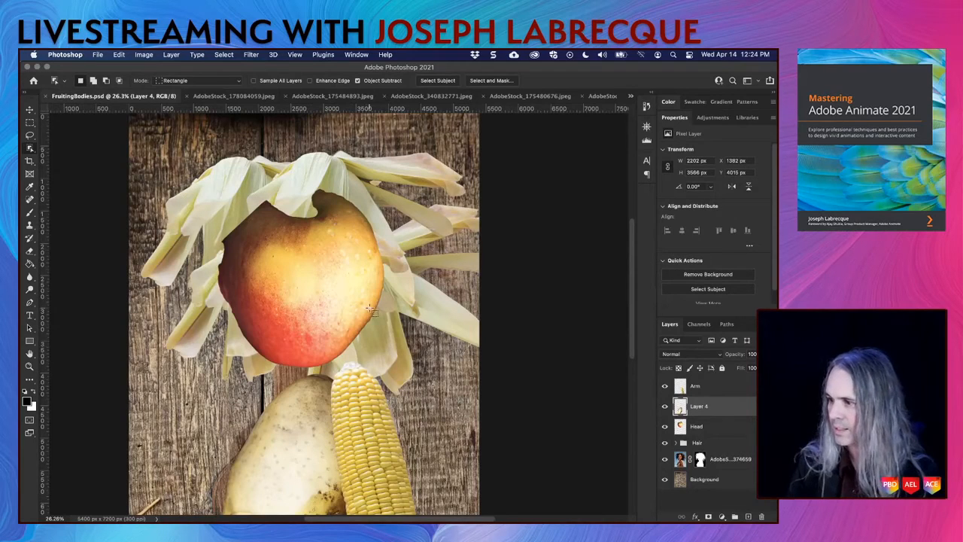
pyautogui.click(720, 432)
pyautogui.press('cmd+v')
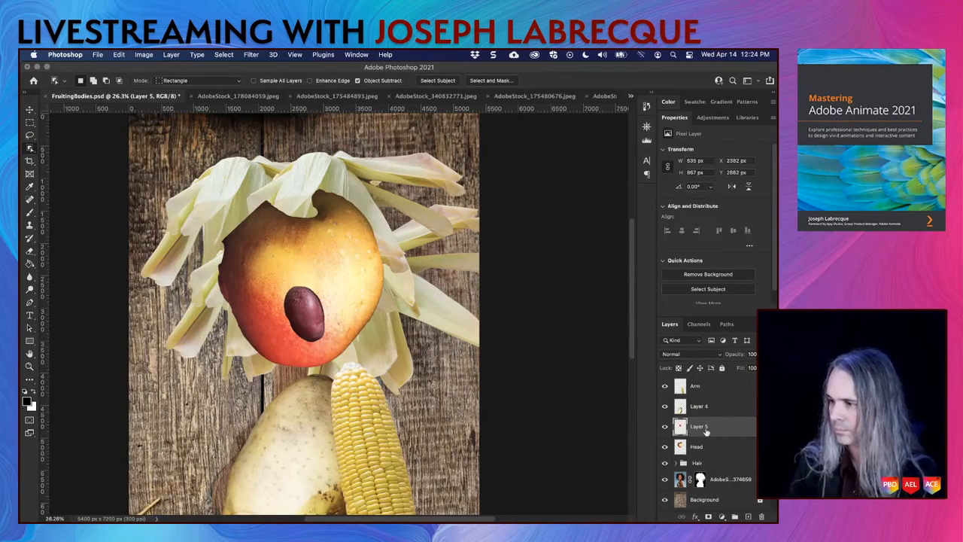
pyautogui.moveTo(701, 428)
pyautogui.mouseDown()
pyautogui.moveTo(700, 450)
pyautogui.moveTo(704, 430)
pyautogui.mouseUp()
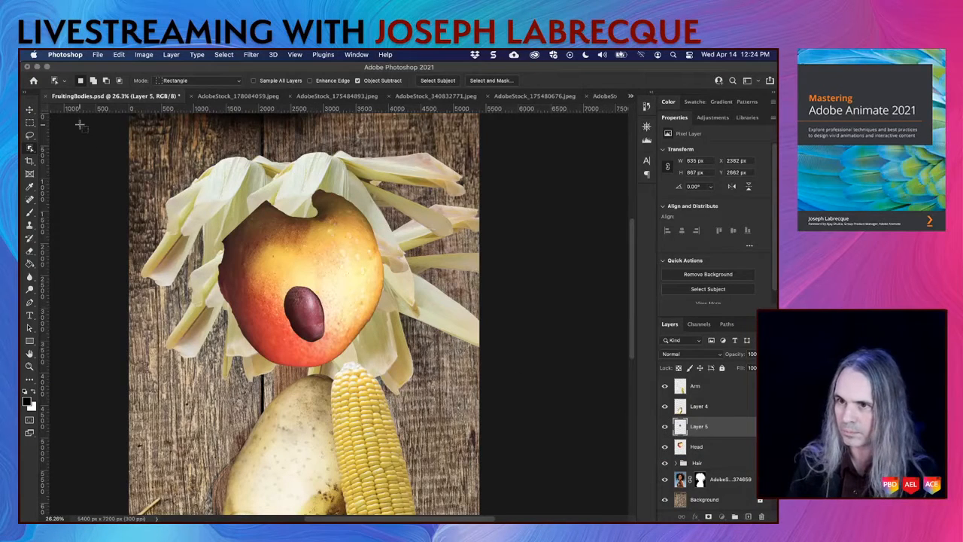
# Move the red potato between the apple and the large potato, scaling it to about 151% and rotating it about 20°
pyautogui.click(30, 109)
pyautogui.moveTo(316, 331); pyautogui.dragTo(306, 376)
pyautogui.press('super+t')
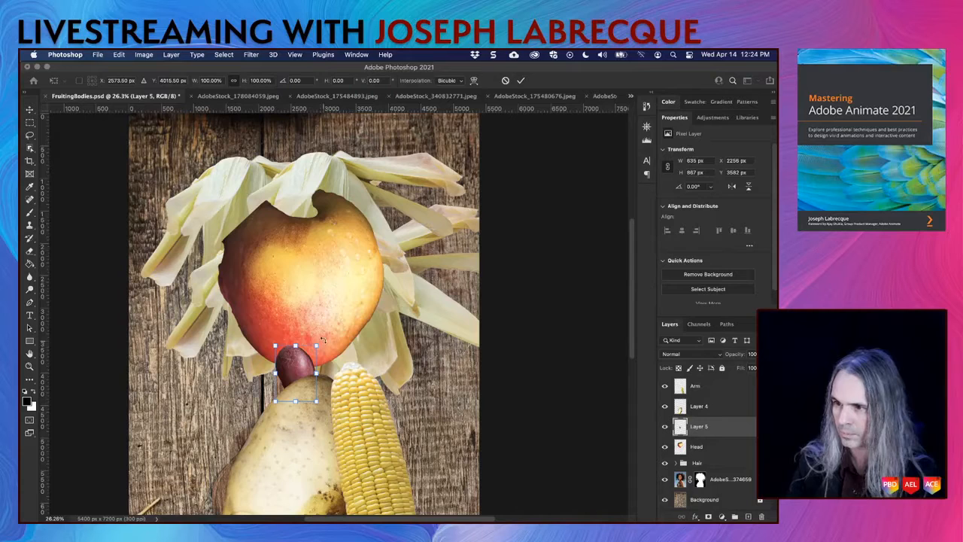
pyautogui.moveTo(323, 340); pyautogui.dragTo(313, 384)
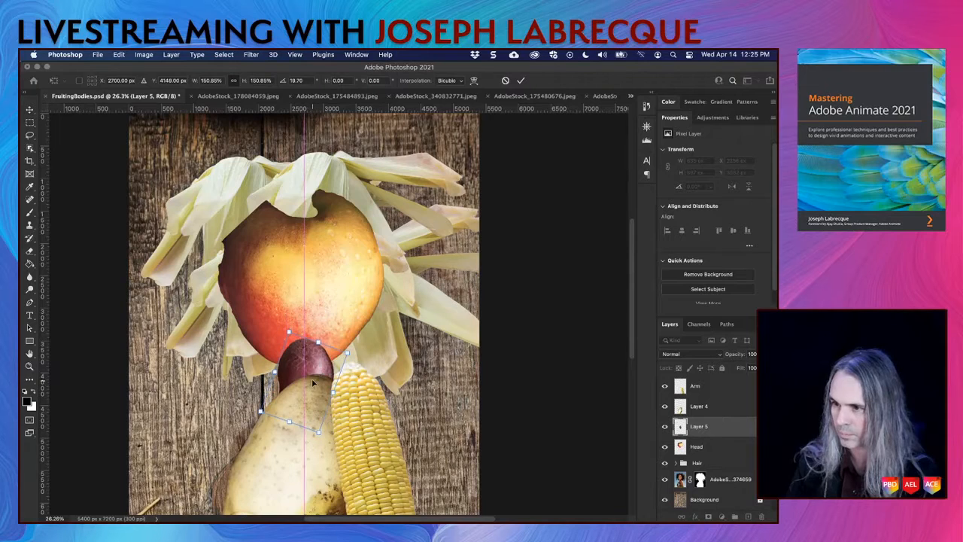
pyautogui.press('Return')
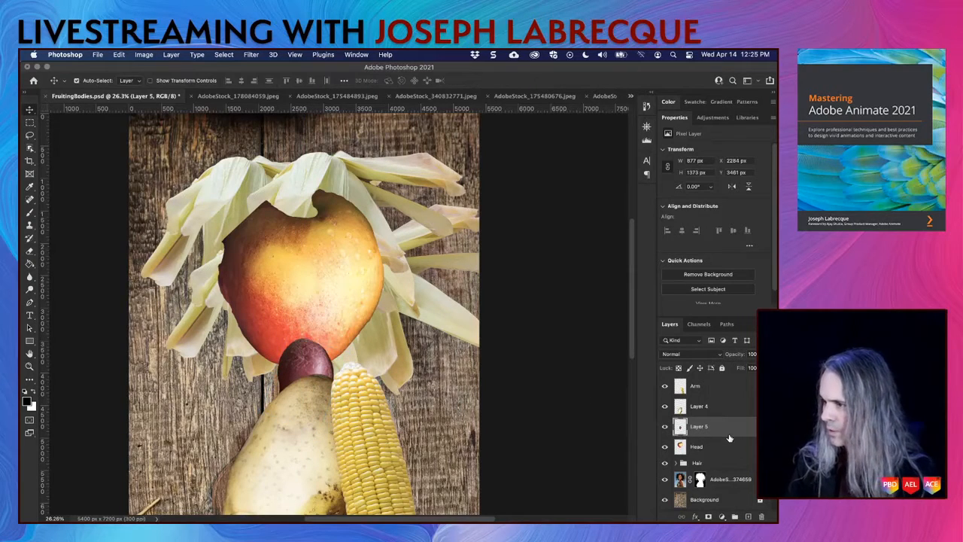
# Move the red potato's layer beneath Head and rename it Neck
pyautogui.moveTo(729, 431); pyautogui.dragTo(703, 449)
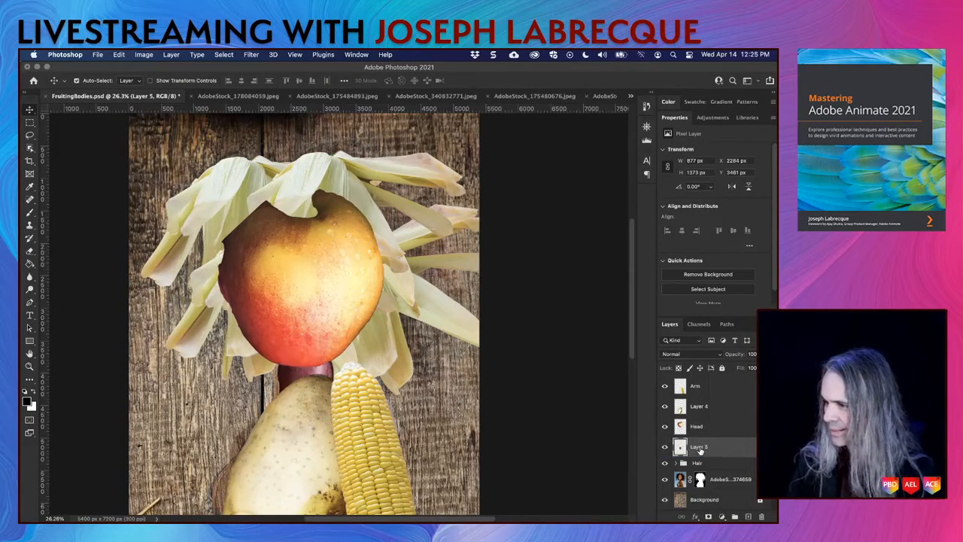
pyautogui.doubleClick(698, 446)
pyautogui.write('Neck')
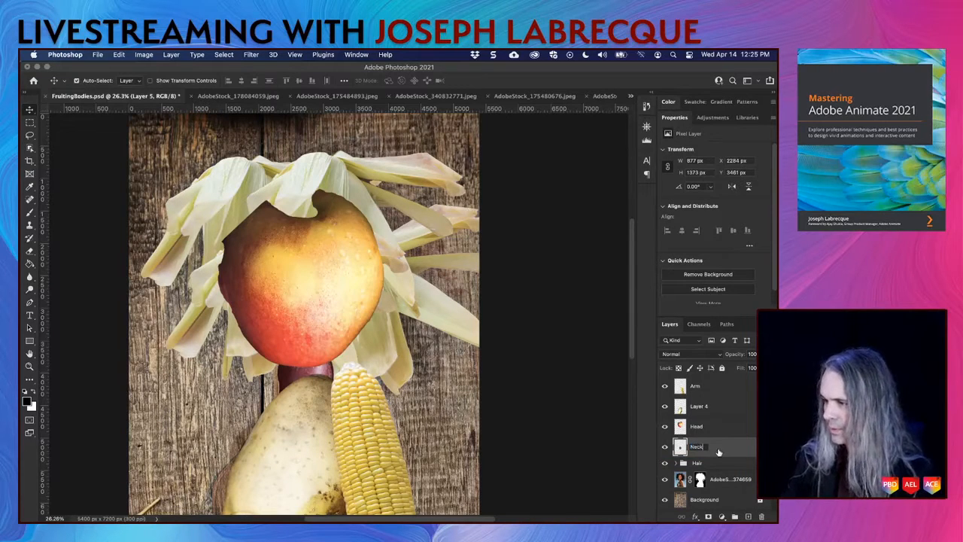
pyautogui.press('Return')
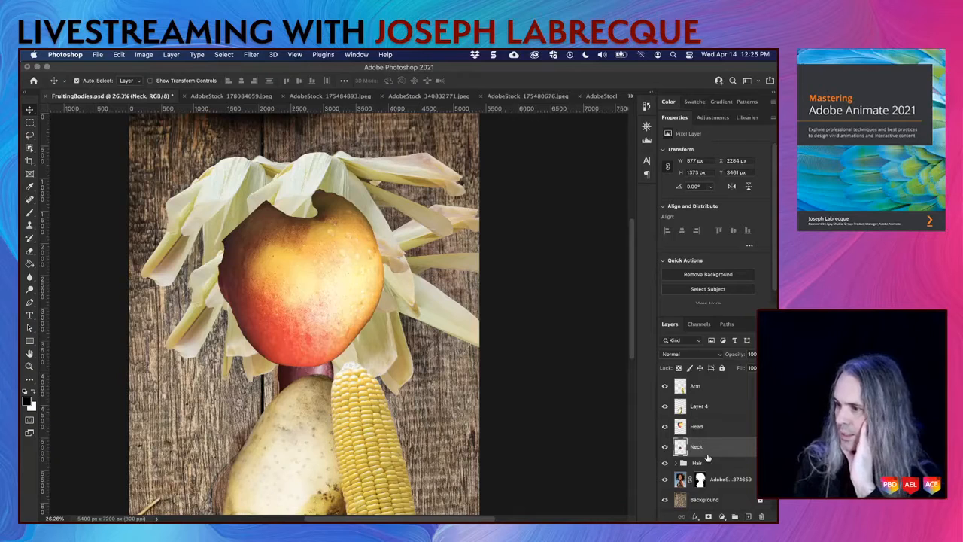
# Look through the open stock photos and bring up the tomatillo image AdobeStock_232218259.jpeg
pyautogui.click(729, 480)
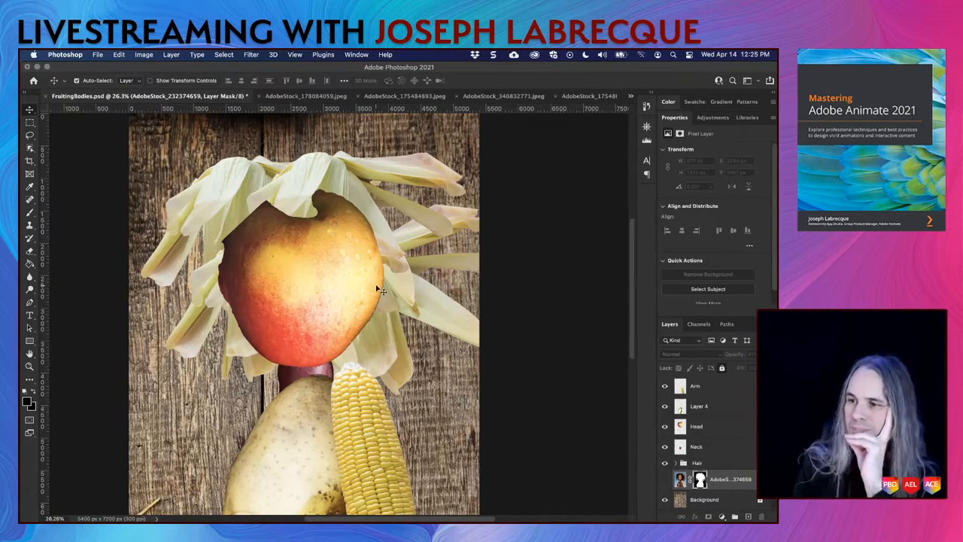
pyautogui.click(312, 97)
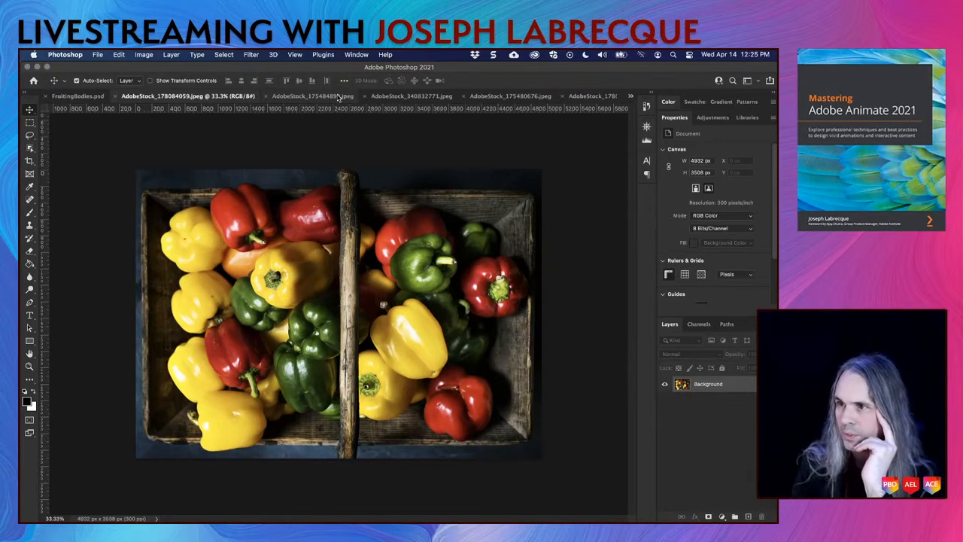
pyautogui.click(340, 97)
pyautogui.click(396, 97)
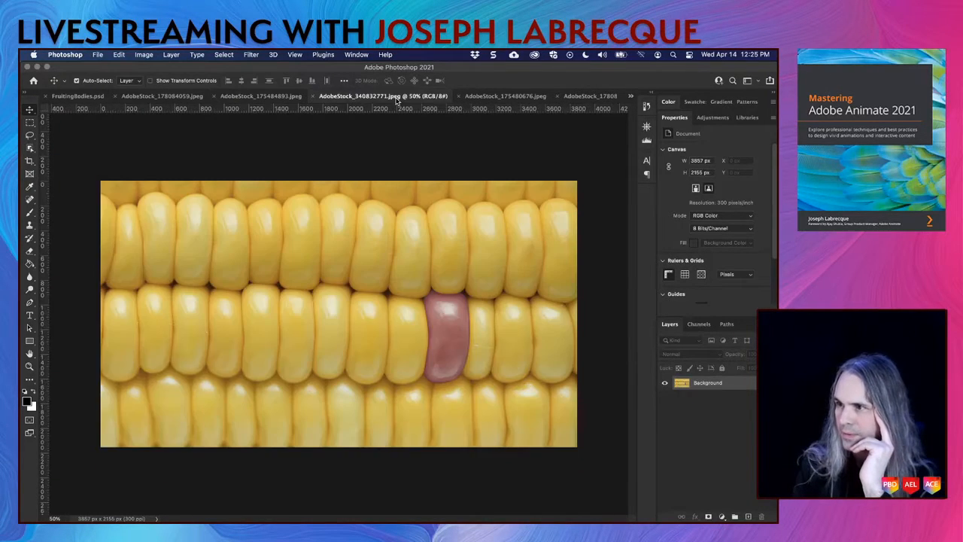
pyautogui.click(485, 97)
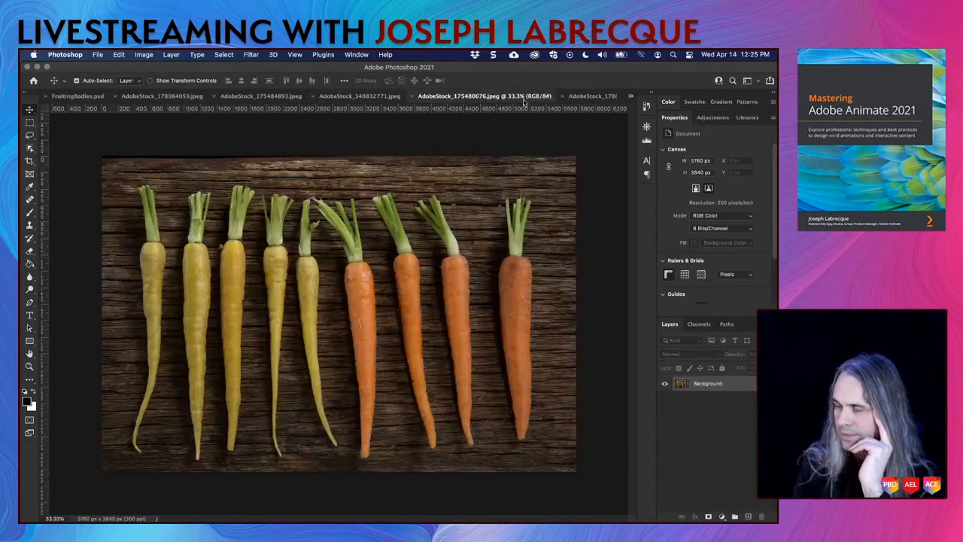
pyautogui.click(579, 97)
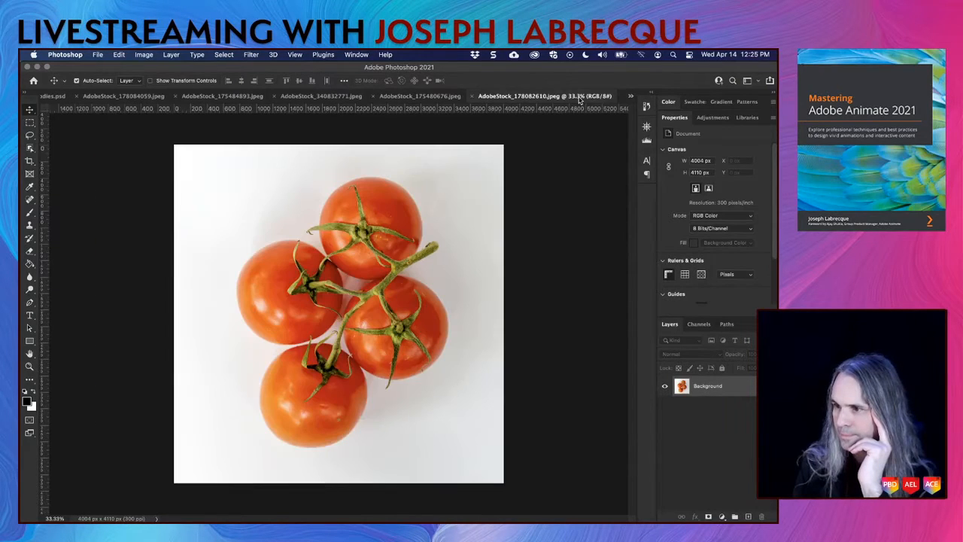
pyautogui.click(630, 97)
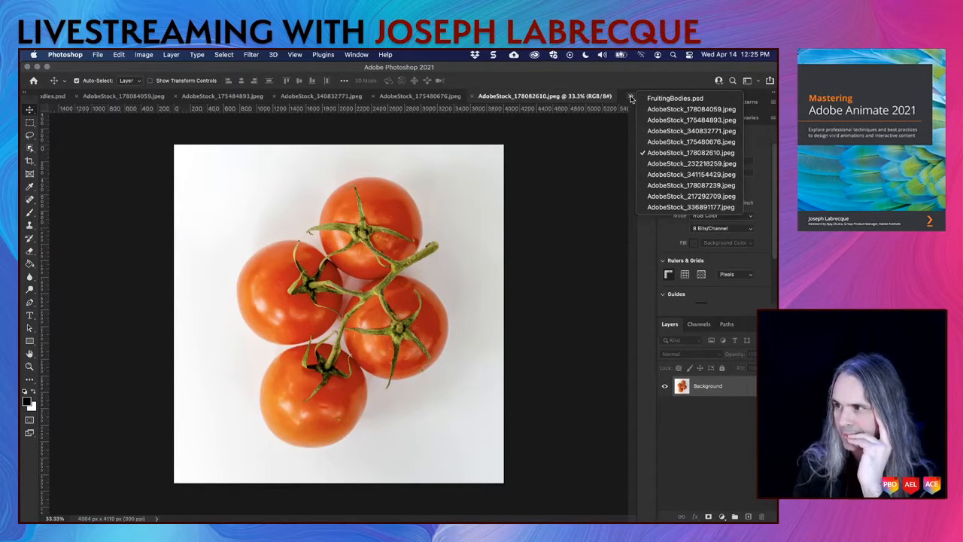
pyautogui.click(681, 163)
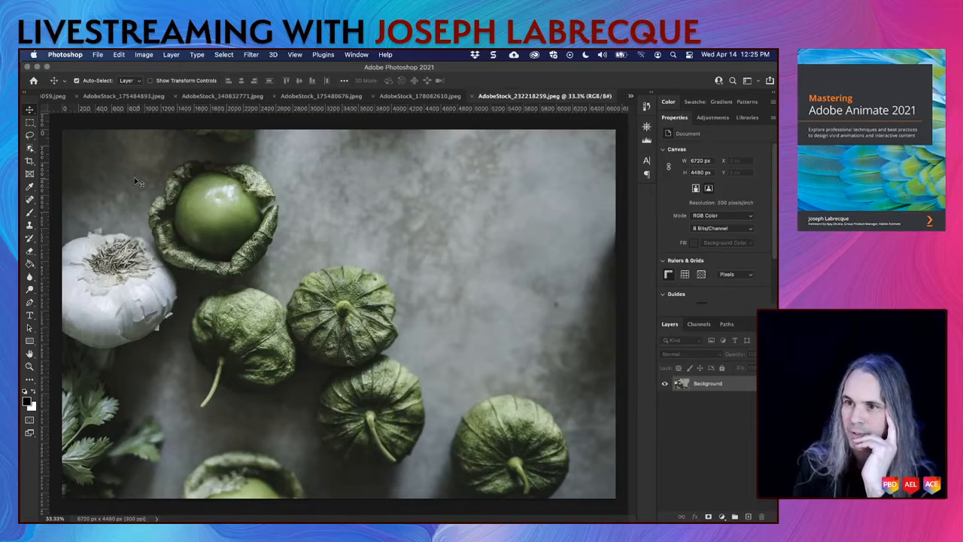
# Select the open husk ring around the upper-left tomatillo and paste it twice into FruitingBodies.psd as layers above Arm
pyautogui.click(30, 148)
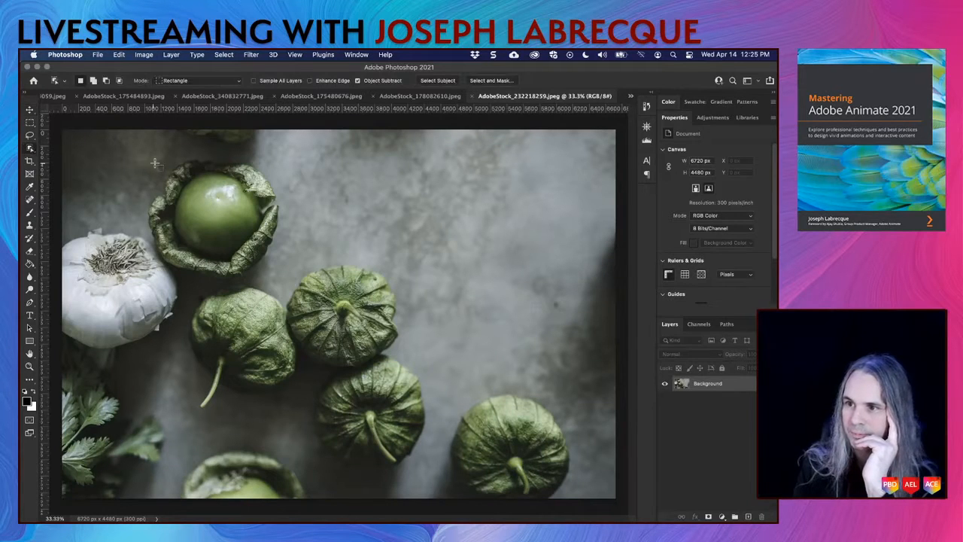
pyautogui.moveTo(153, 164); pyautogui.dragTo(275, 272)
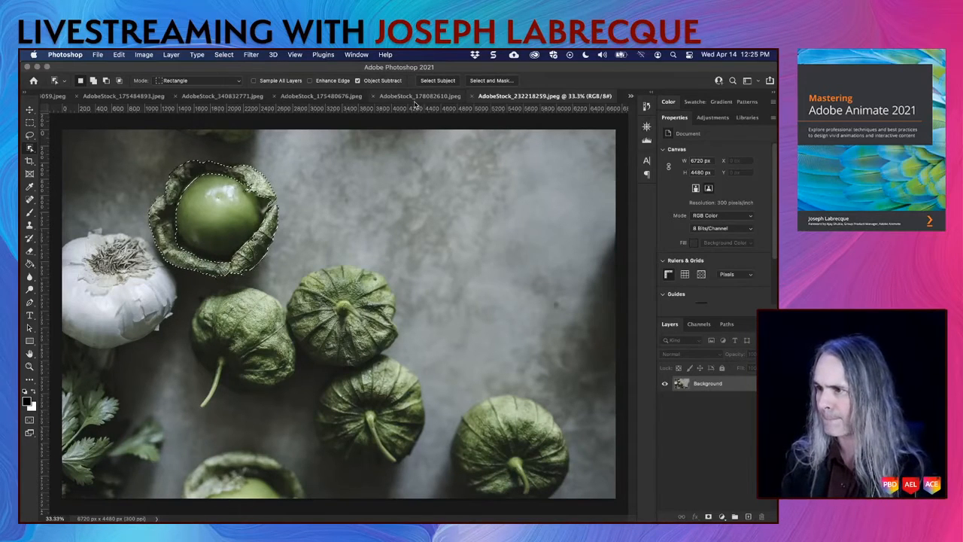
pyautogui.click(631, 96)
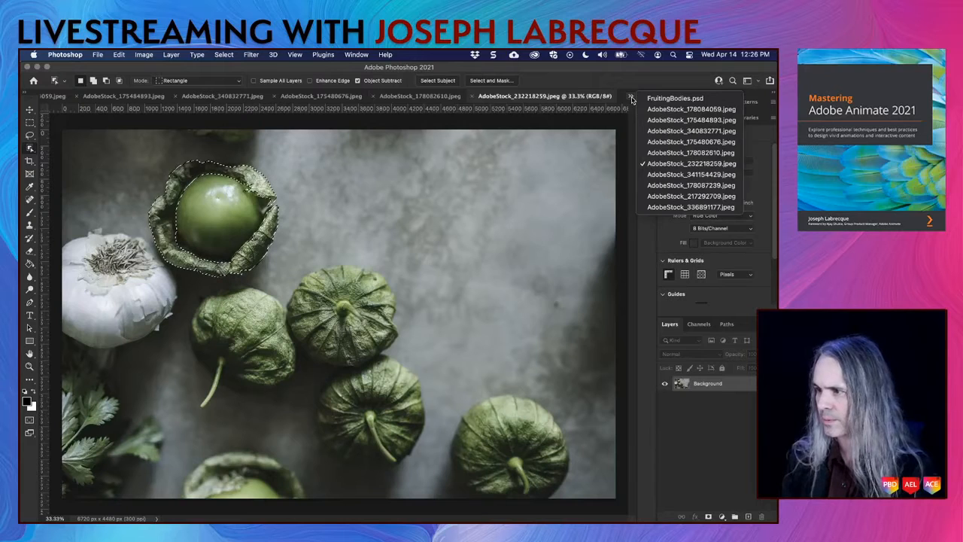
pyautogui.click(665, 100)
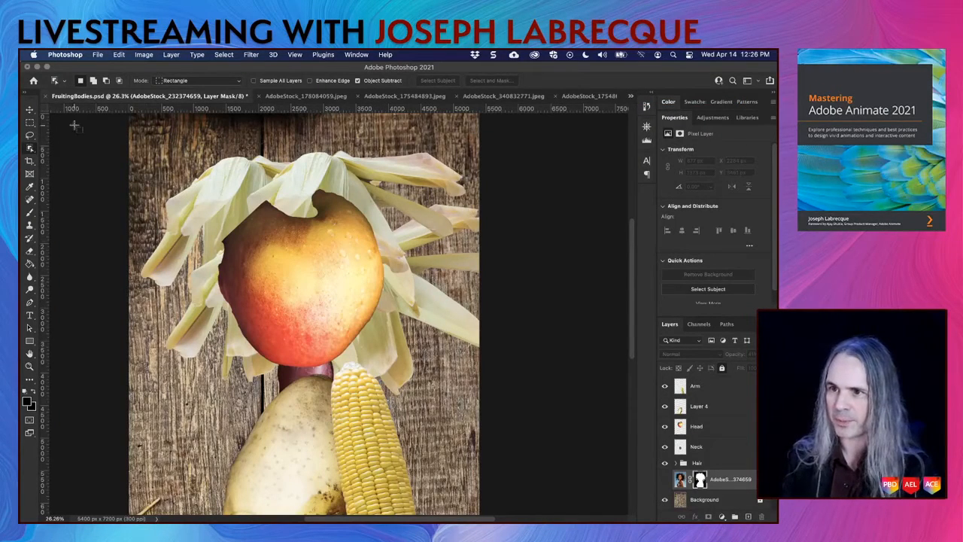
pyautogui.click(30, 110)
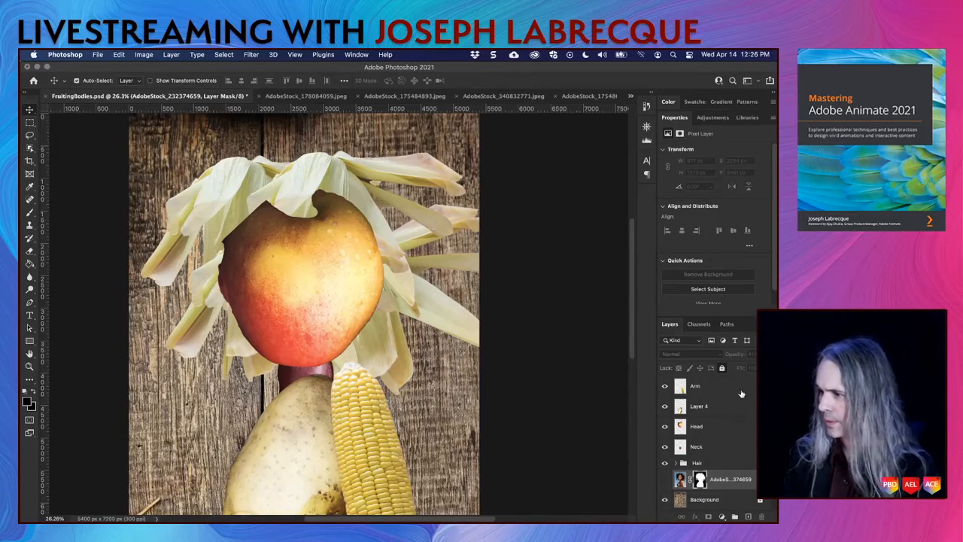
pyautogui.press('cmd+v')
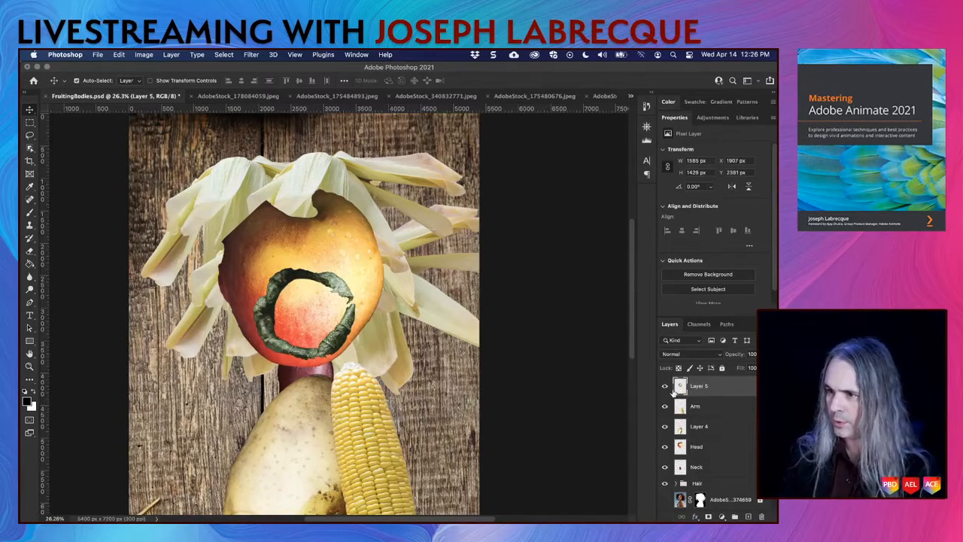
pyautogui.press('super+v')
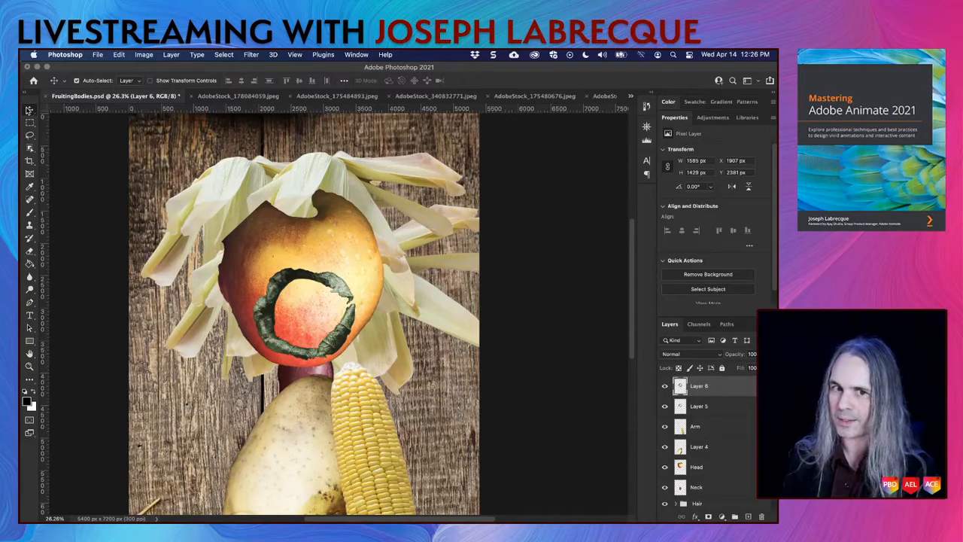
# Place the two husk rings side by side over the apple as eyes and rotate the right one about -158°
pyautogui.moveTo(285, 282); pyautogui.dragTo(240, 253)
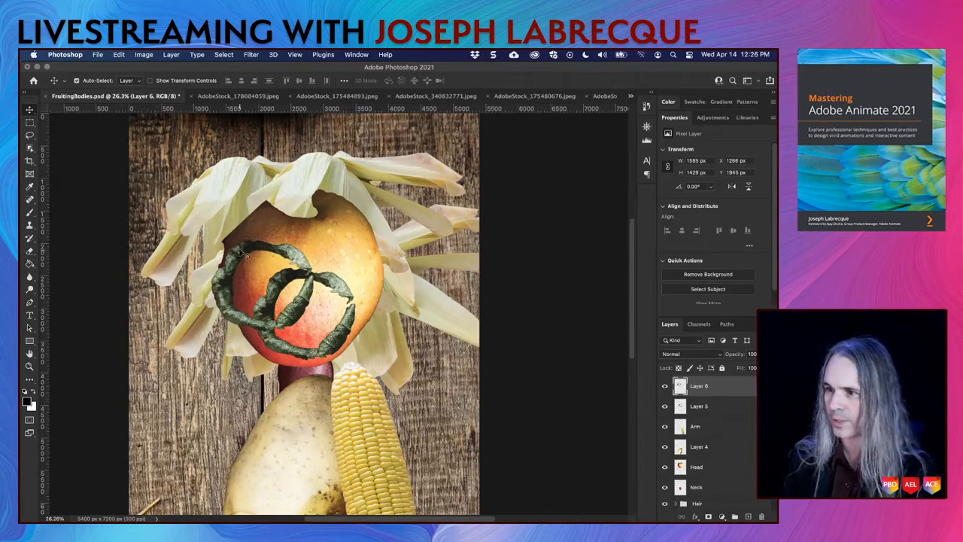
pyautogui.moveTo(348, 300); pyautogui.dragTo(418, 262)
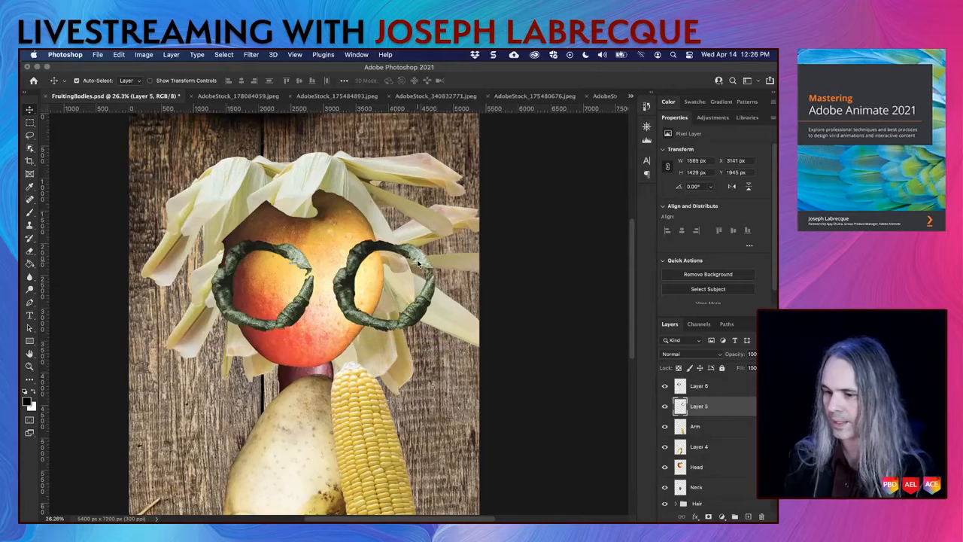
pyautogui.press('super+t')
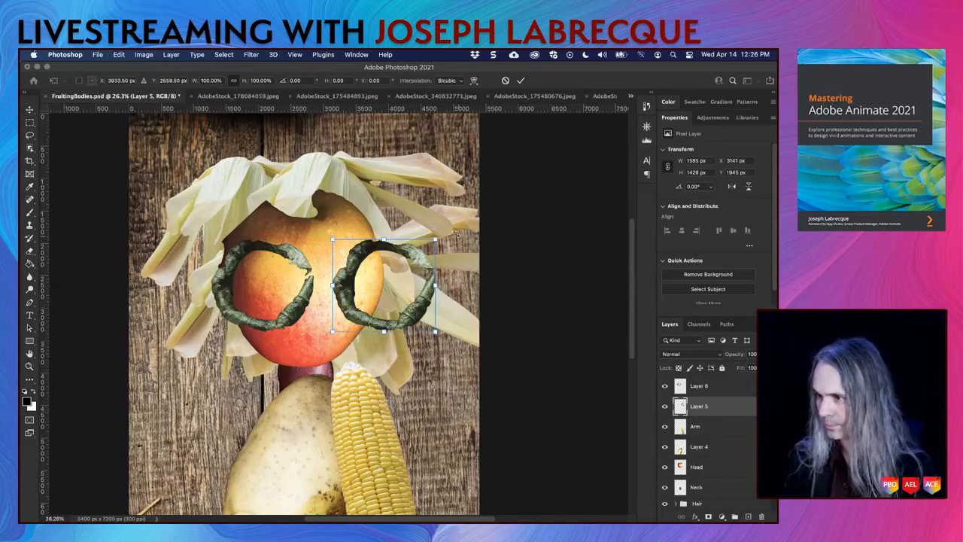
pyautogui.moveTo(441, 233); pyautogui.dragTo(315, 296)
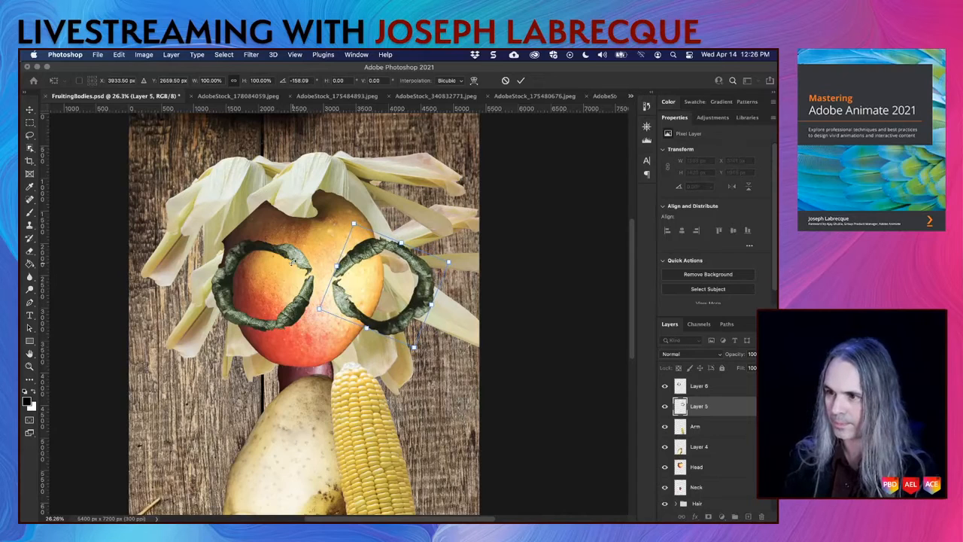
pyautogui.press('Return')
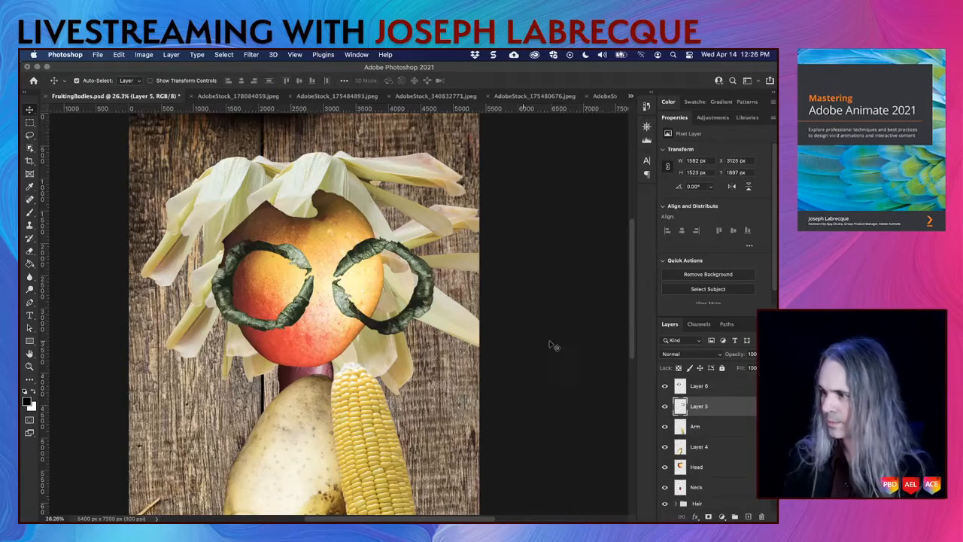
# Shrink and flatten the left husk ring into a narrow eye shape on the left half of the apple
pyautogui.click(724, 386)
pyautogui.press('super+t')
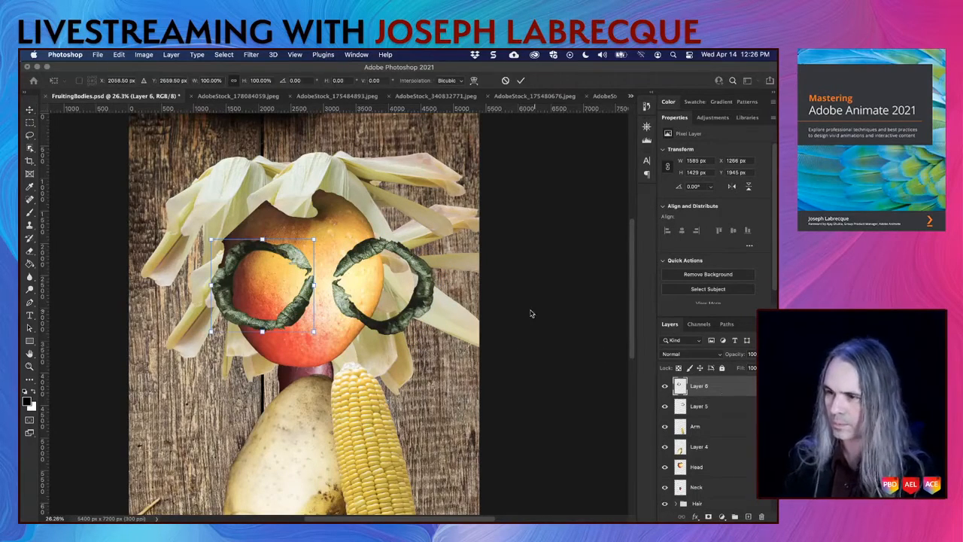
pyautogui.moveTo(315, 231); pyautogui.dragTo(325, 253)
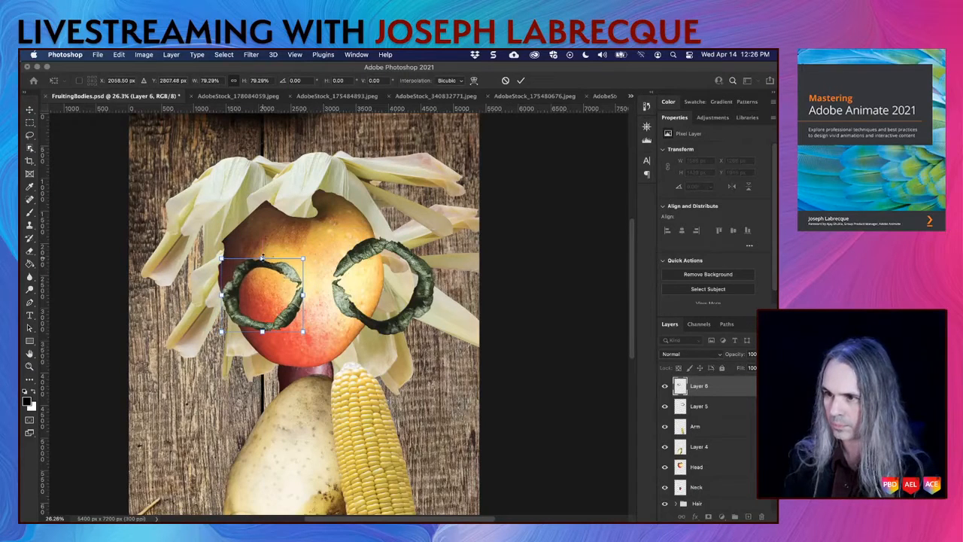
pyautogui.moveTo(261, 258); pyautogui.dragTo(291, 255)
pyautogui.press('Return')
pyautogui.press('cmd+t')
pyautogui.press('Return')
# Move the right husk ring onto the apple, reduce it to about 1042 × 736 px as the second eye, and save the document
pyautogui.moveTo(380, 252); pyautogui.dragTo(342, 240)
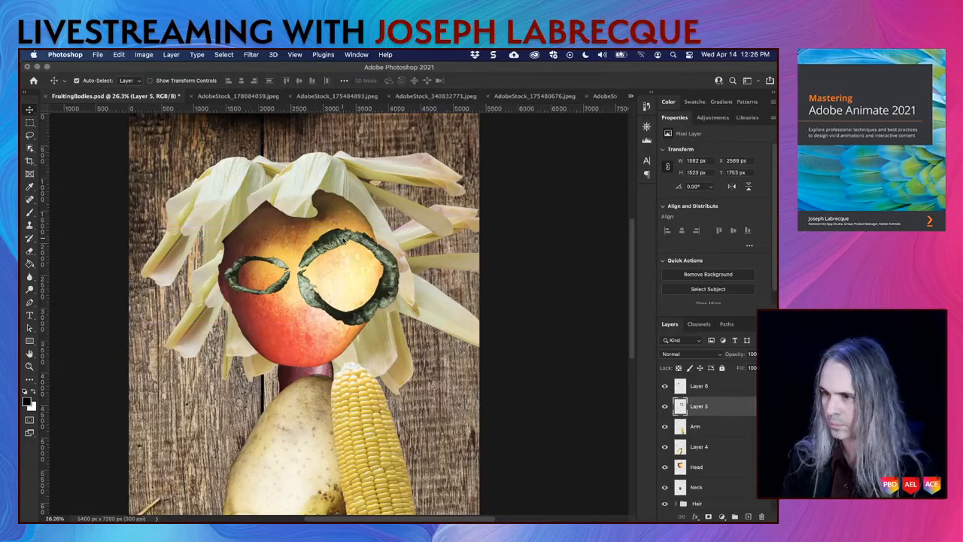
pyautogui.hotkey('ctrl', 't')
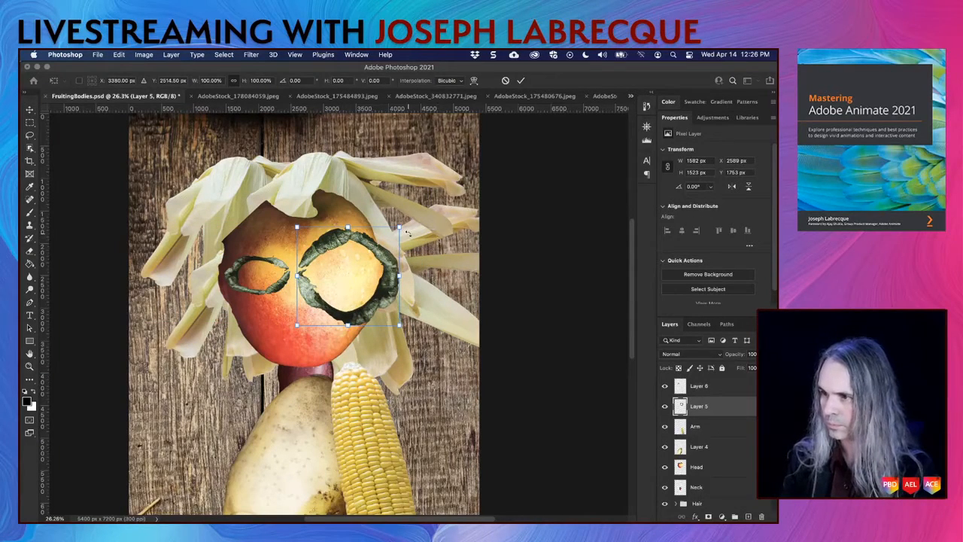
pyautogui.moveTo(399, 225); pyautogui.dragTo(362, 267)
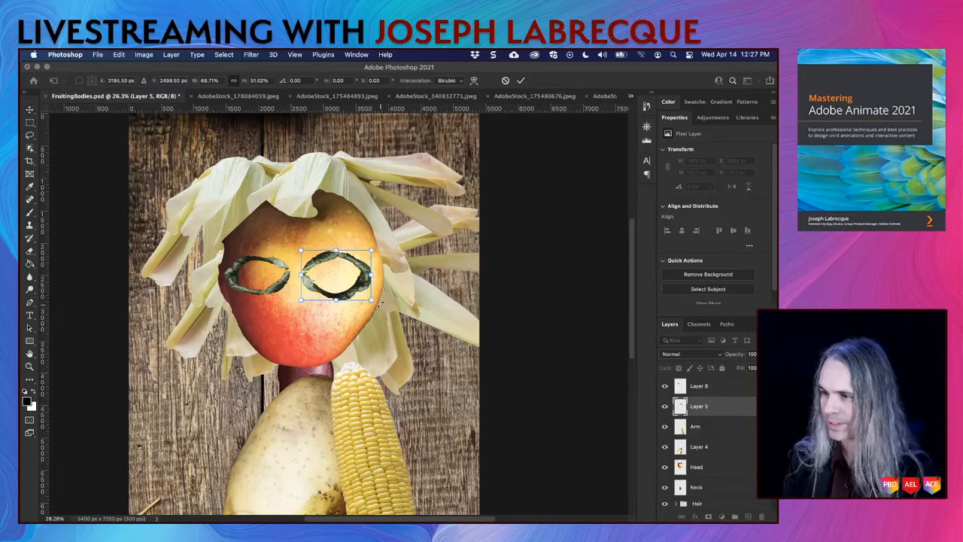
pyautogui.moveTo(380, 303); pyautogui.dragTo(371, 292)
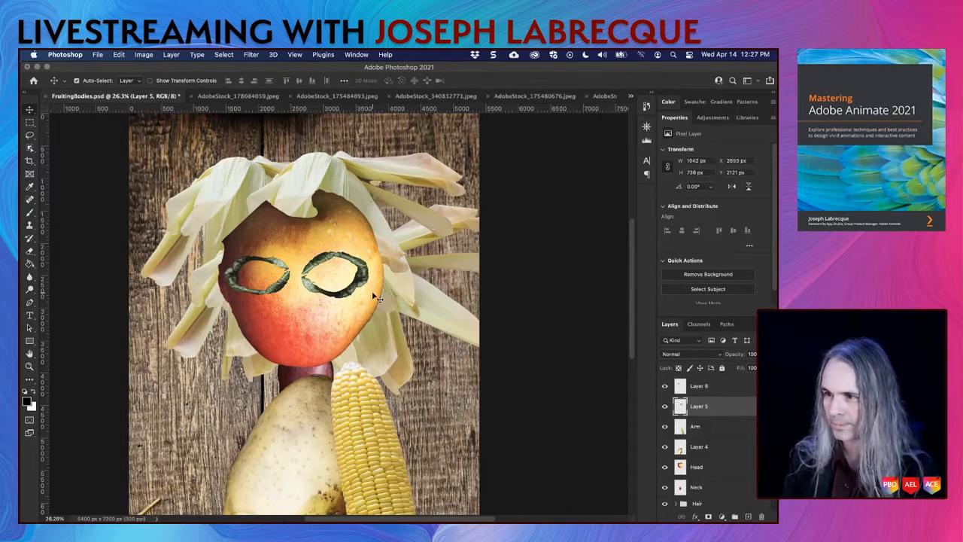
pyautogui.press('Return')
pyautogui.press('super+s')
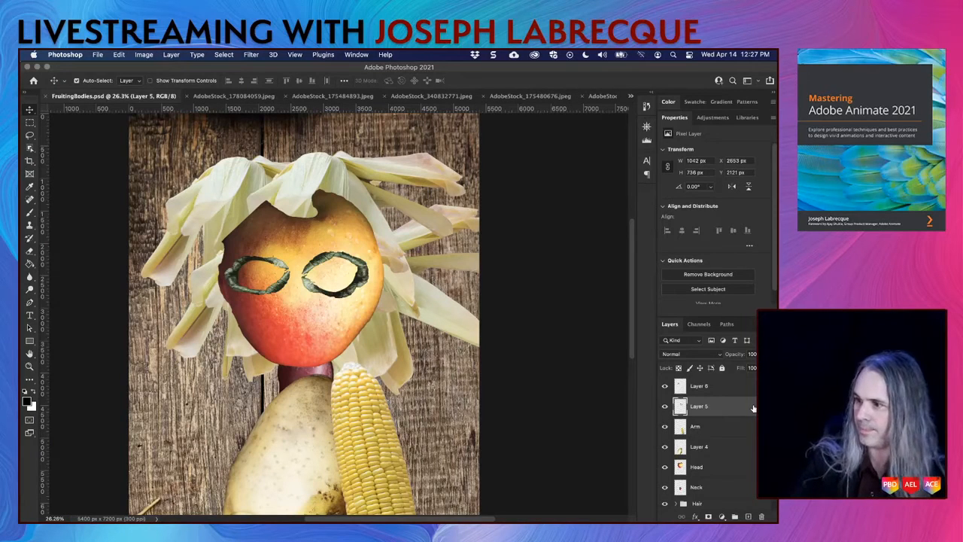
# Group the two husk ring layers together
pyautogui.keyDown('shift'); pyautogui.click(745, 388); pyautogui.keyUp('shift')
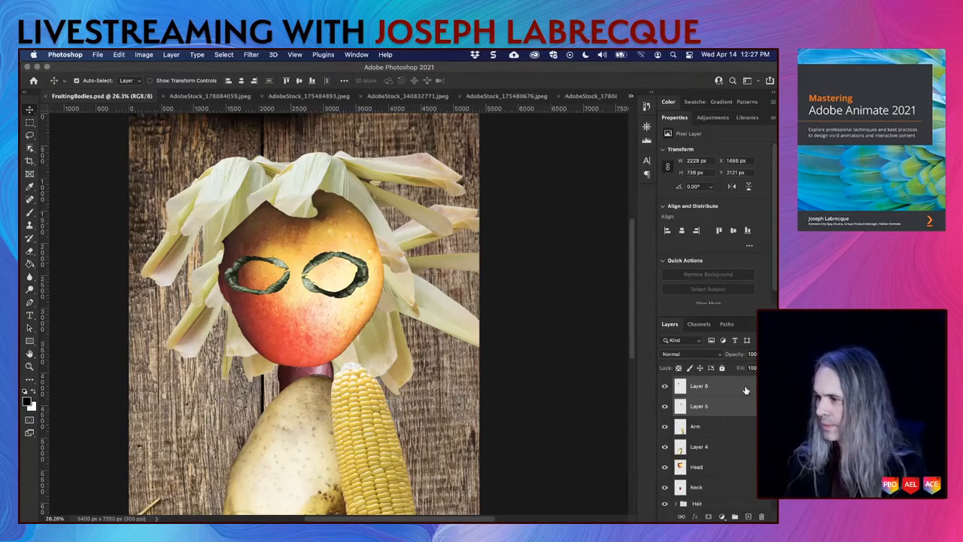
pyautogui.click(734, 516)
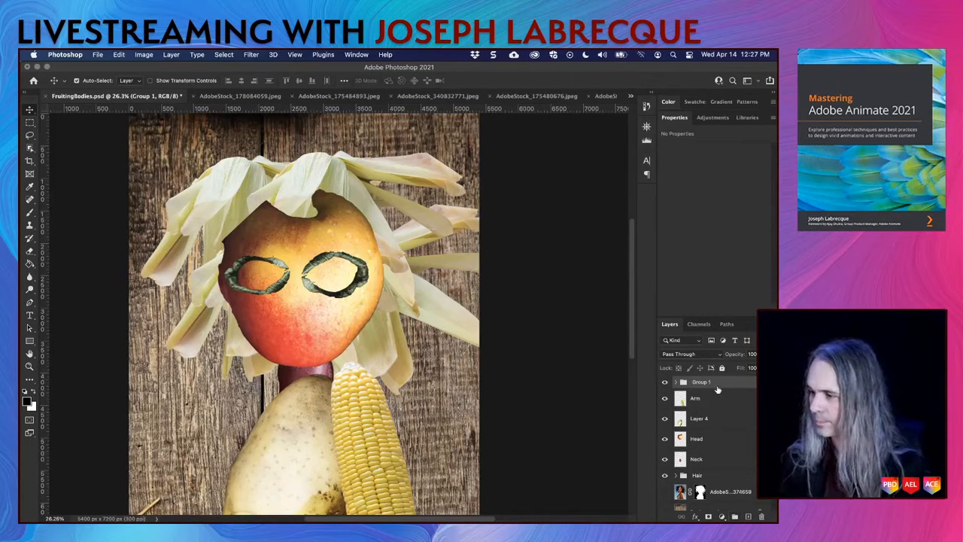
# Rename the Group 1 layer group as Eyelids
pyautogui.doubleClick(710, 383)
pyautogui.write('E')
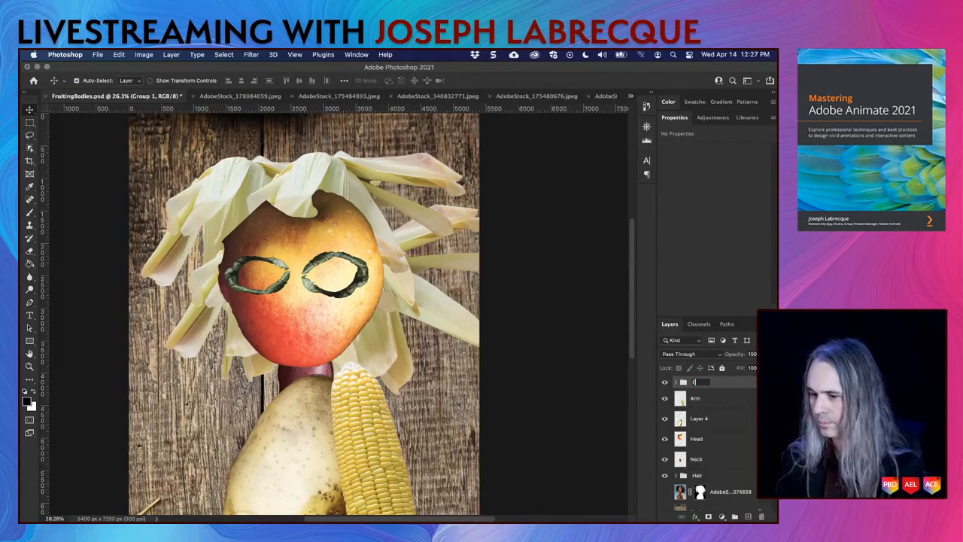
pyautogui.write('yelids')
pyautogui.press('Return')
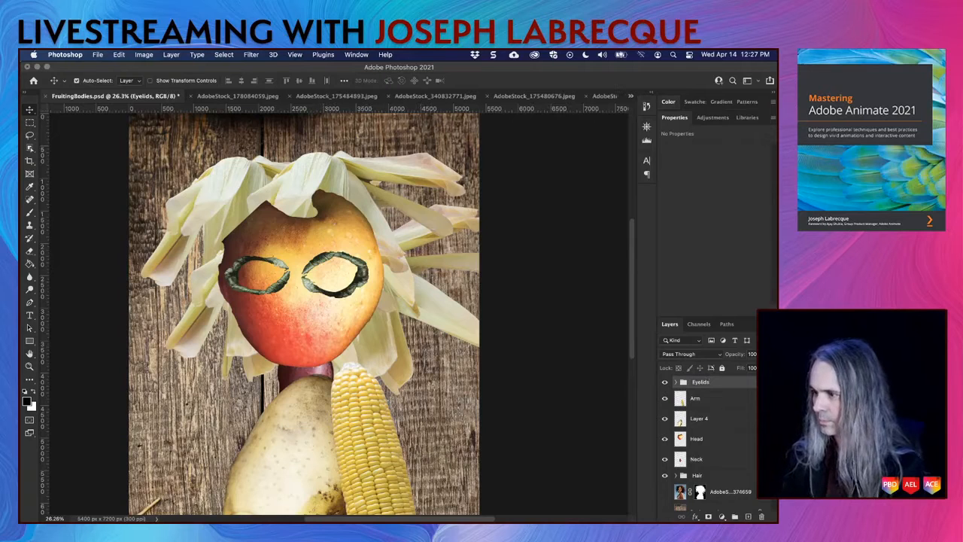
# Add an Outer Glow effect to the Eyelids group with the Multiply blend mode and 64% opacity
pyautogui.doubleClick(740, 385)
pyautogui.moveTo(482, 160); pyautogui.dragTo(479, 257)
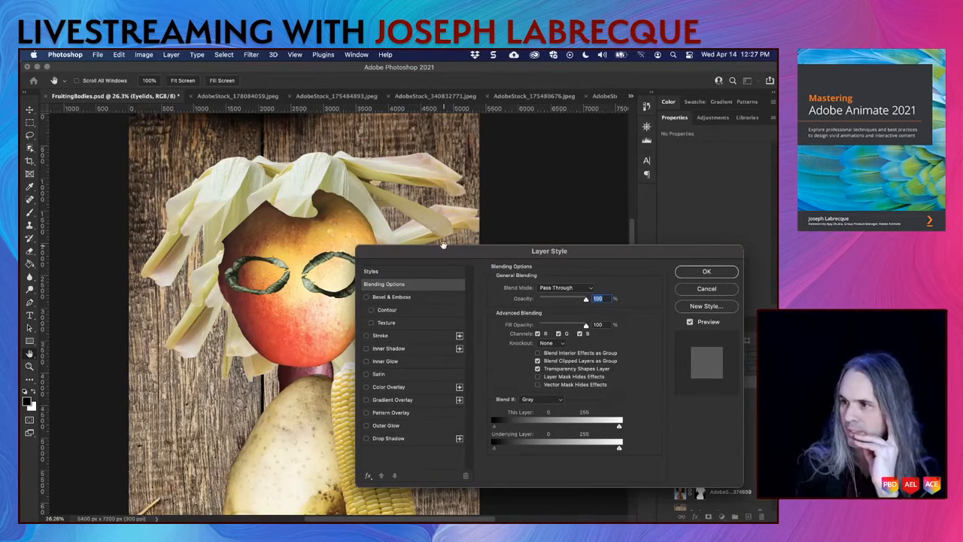
pyautogui.moveTo(443, 253); pyautogui.dragTo(461, 153)
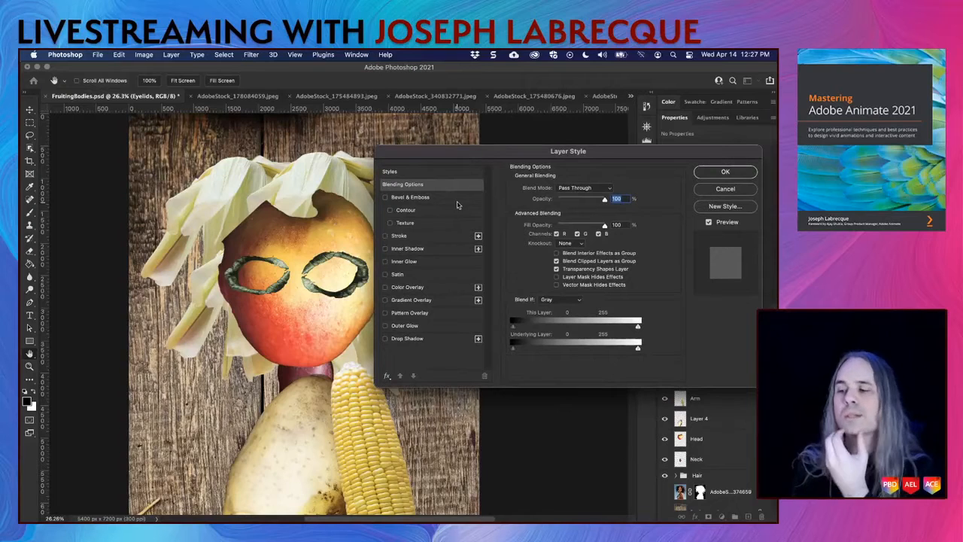
pyautogui.click(404, 327)
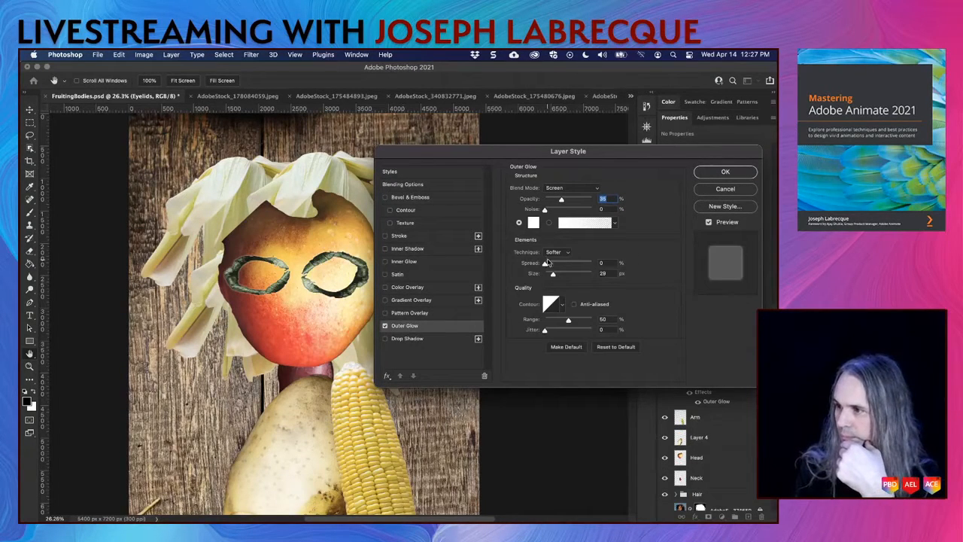
pyautogui.click(574, 188)
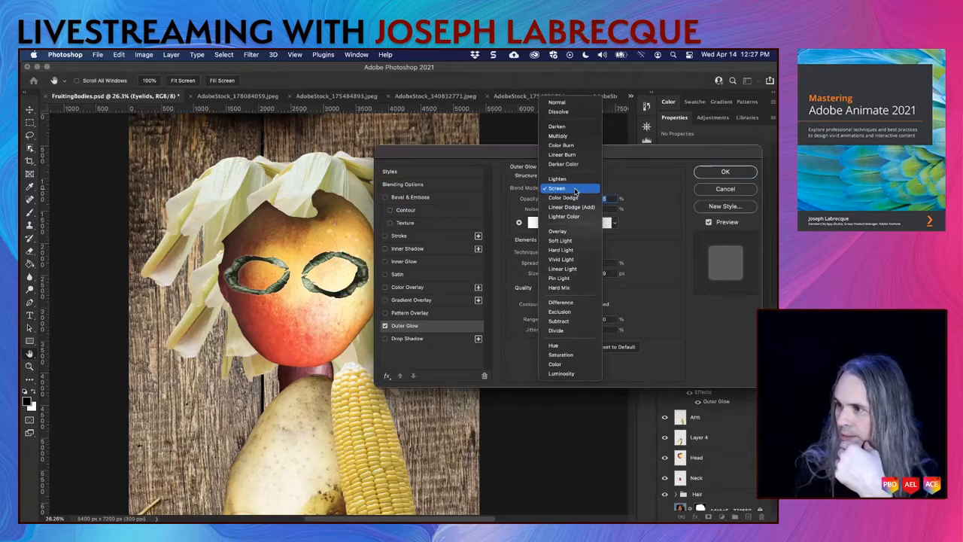
pyautogui.click(567, 136)
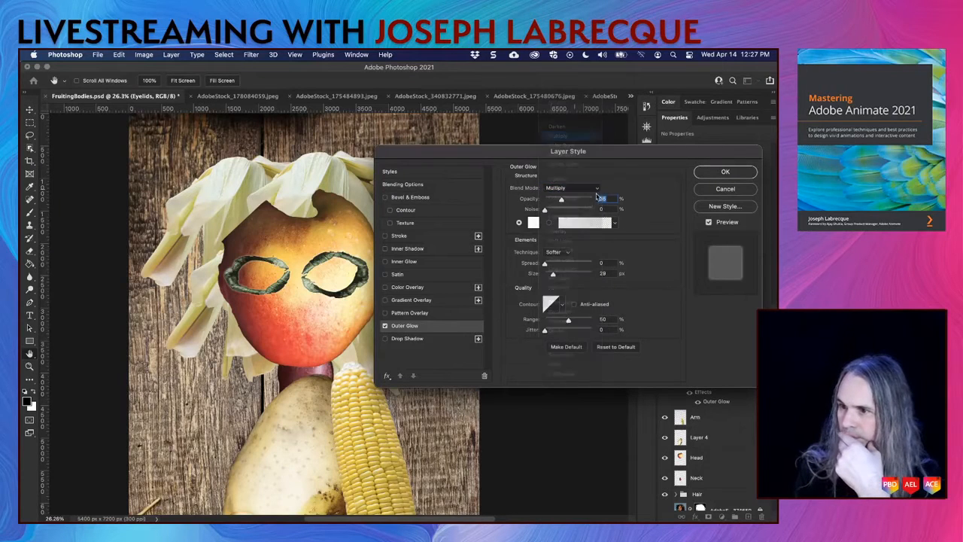
pyautogui.click(573, 200)
# Set the Eyelids outer glow colour to dark red #5d100b, starting from a colour sampled on the apple below the eye
pyautogui.click(535, 223)
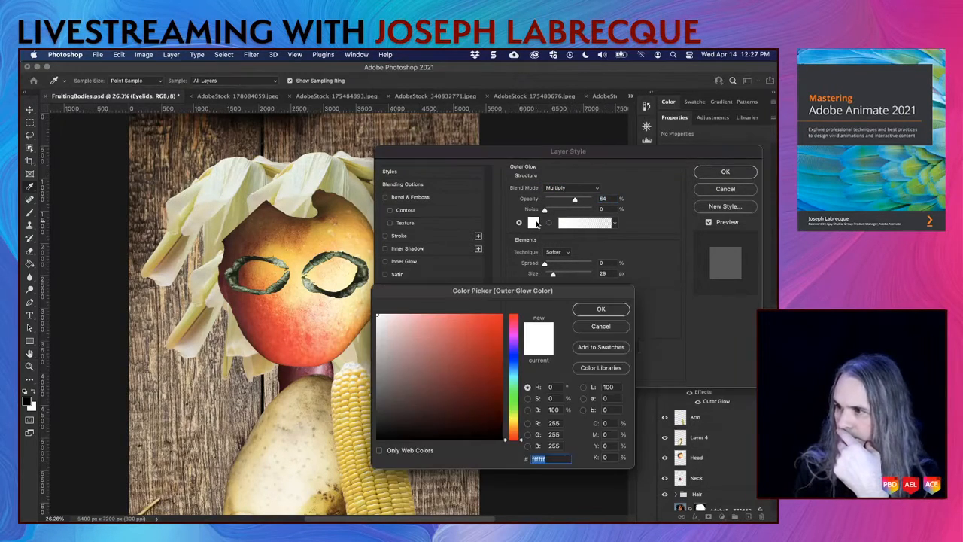
pyautogui.click(248, 294)
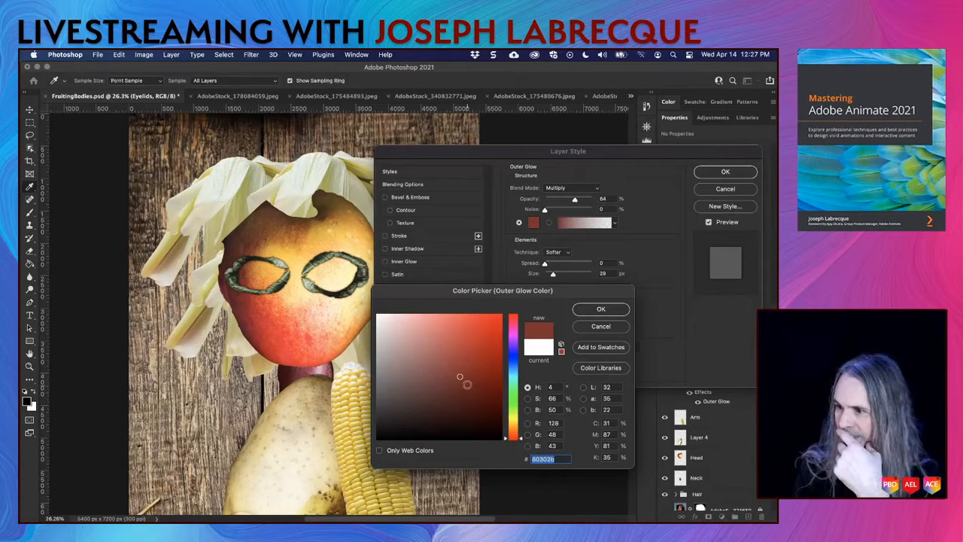
pyautogui.moveTo(466, 384); pyautogui.dragTo(487, 393)
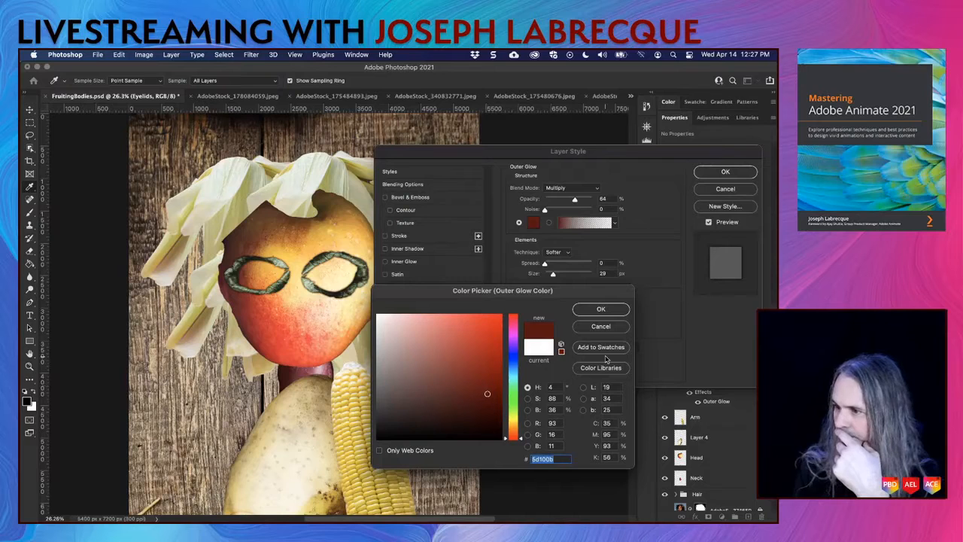
pyautogui.click(600, 309)
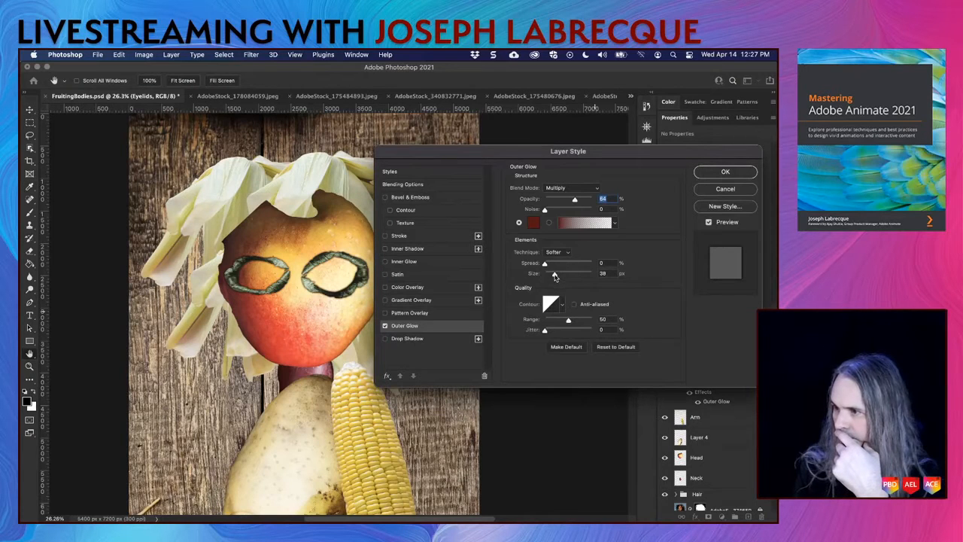
# Set the Eyelids outer glow to 111 px size, 69% opacity and 5% noise, apply the style and save the document
pyautogui.moveTo(555, 275); pyautogui.dragTo(569, 277)
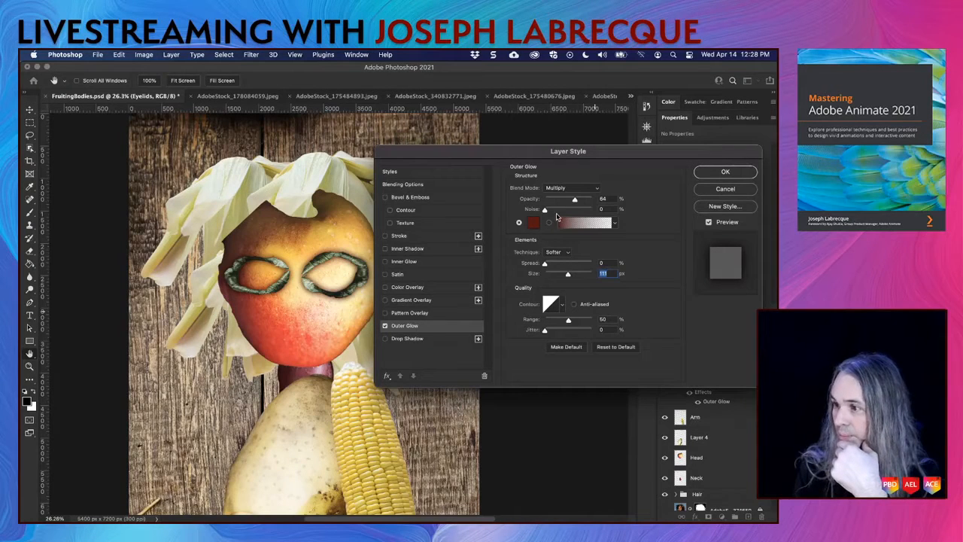
pyautogui.moveTo(575, 203); pyautogui.dragTo(578, 205)
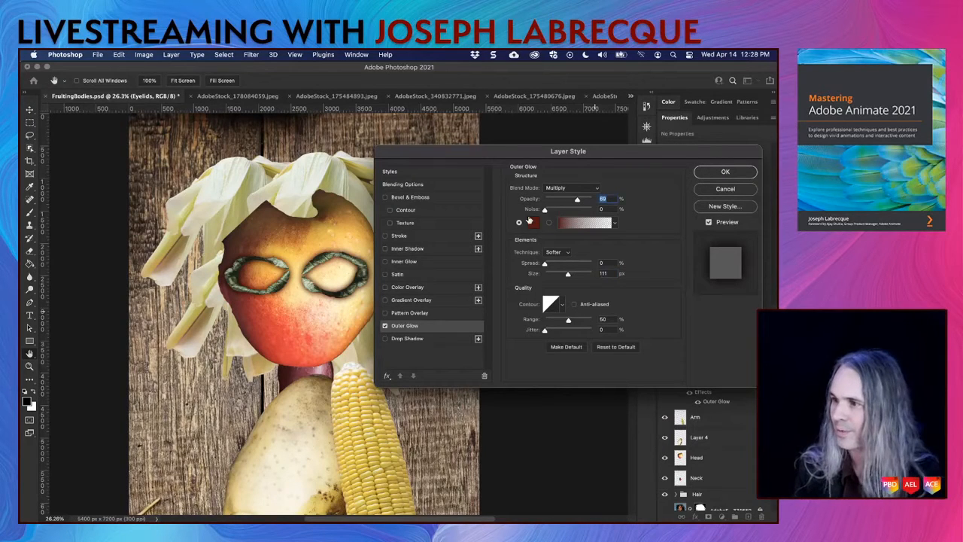
pyautogui.moveTo(545, 211); pyautogui.dragTo(548, 213)
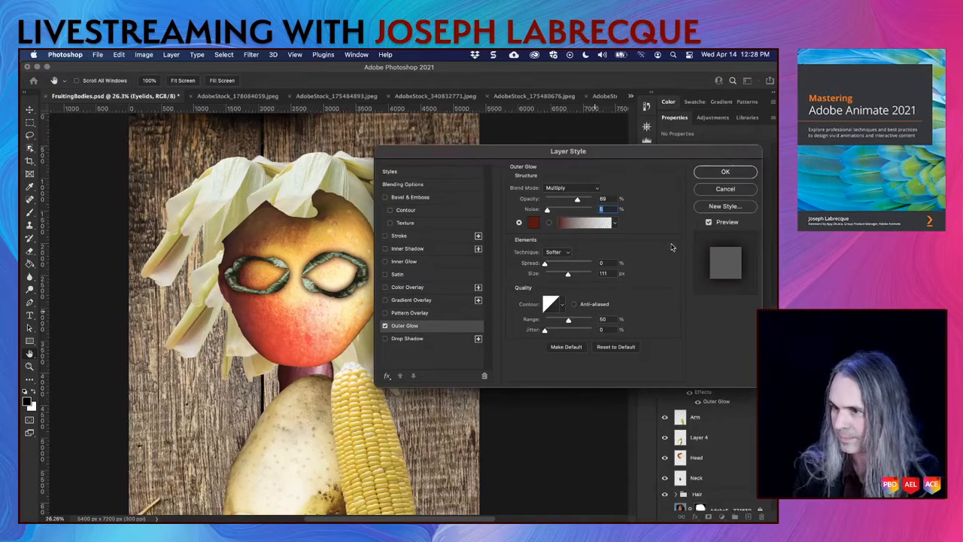
pyautogui.click(724, 174)
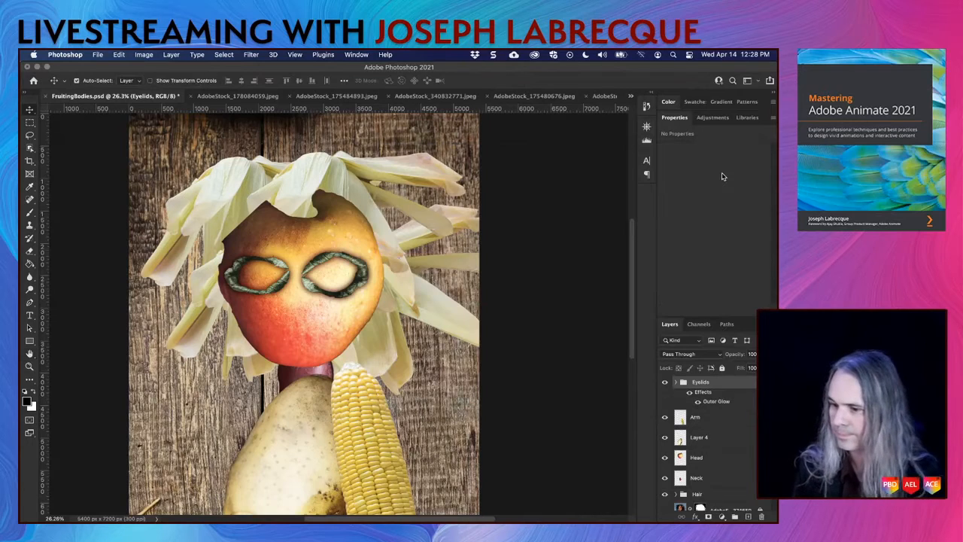
pyautogui.press('super+s')
# Add an Inner Glow effect to the Head layer with the Multiply blend mode
pyautogui.scroll(-2, 721, 434)
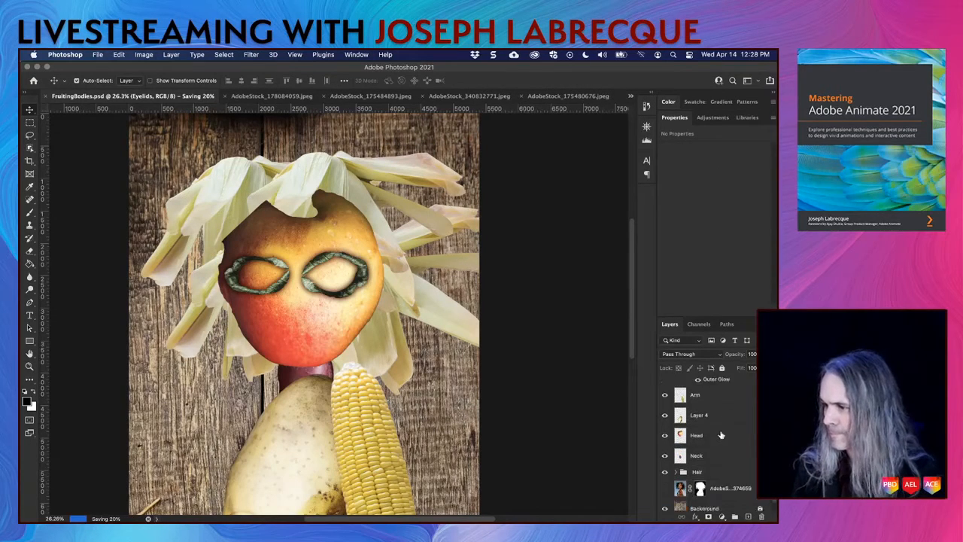
pyautogui.click(730, 428)
pyautogui.doubleClick(730, 428)
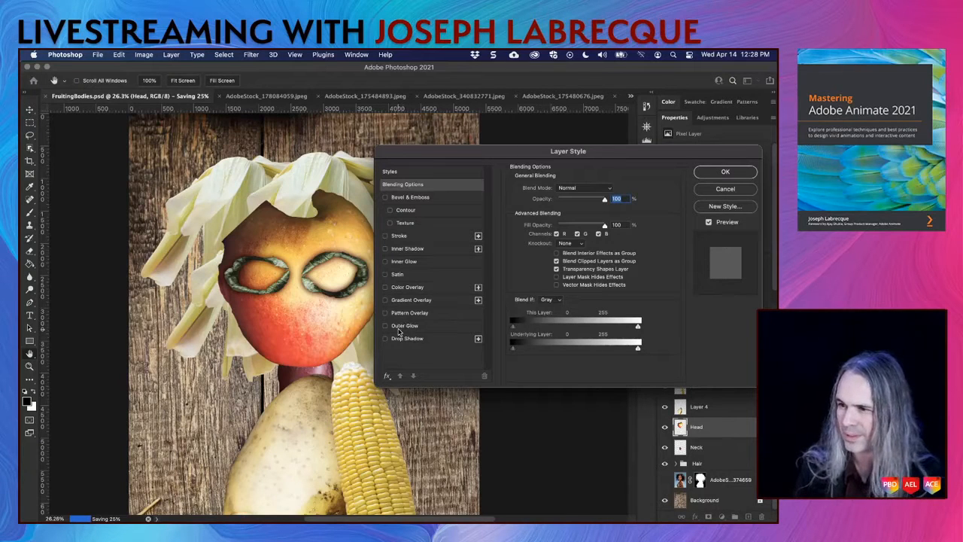
pyautogui.click(385, 261)
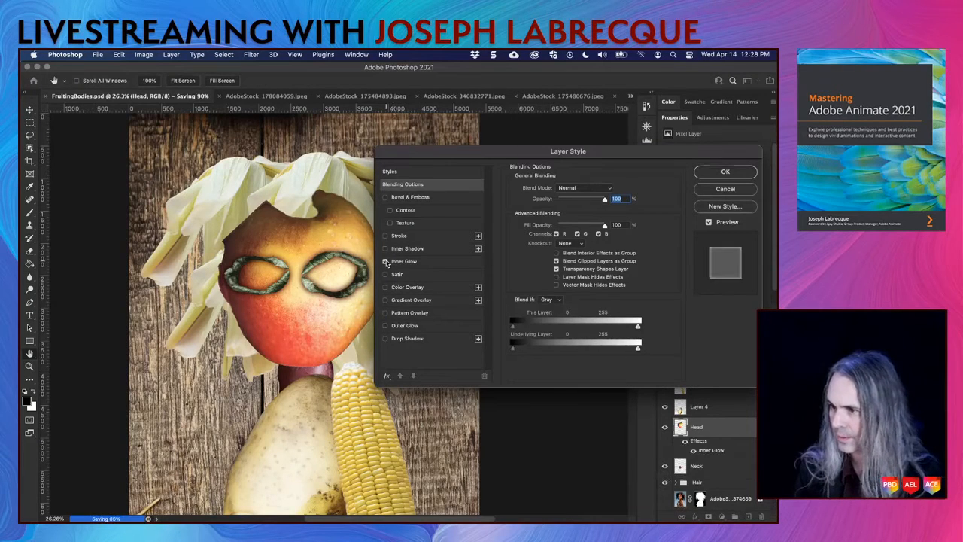
pyautogui.click(415, 265)
pyautogui.click(571, 188)
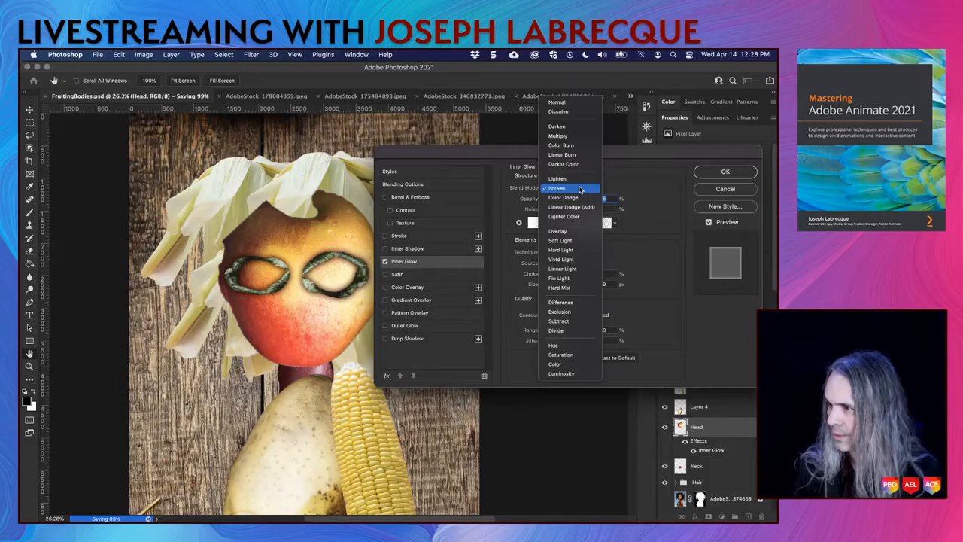
pyautogui.click(566, 136)
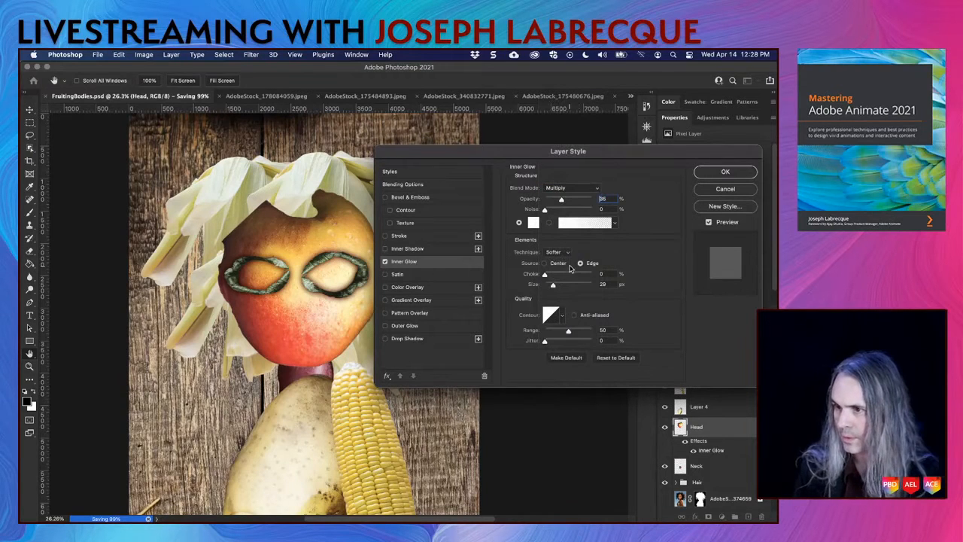
# Set the Head's inner glow colour to a dark red sampled where the apple meets the neck
pyautogui.click(535, 223)
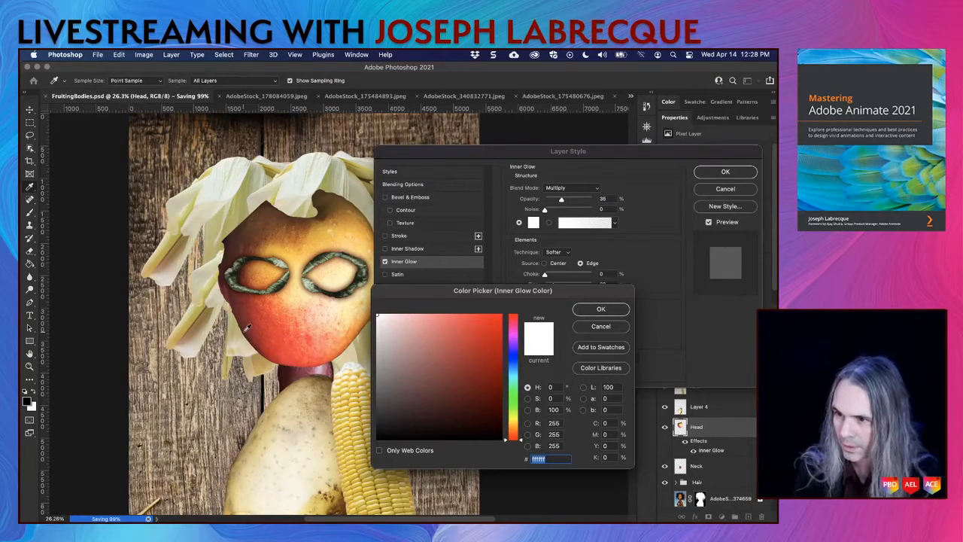
pyautogui.click(301, 367)
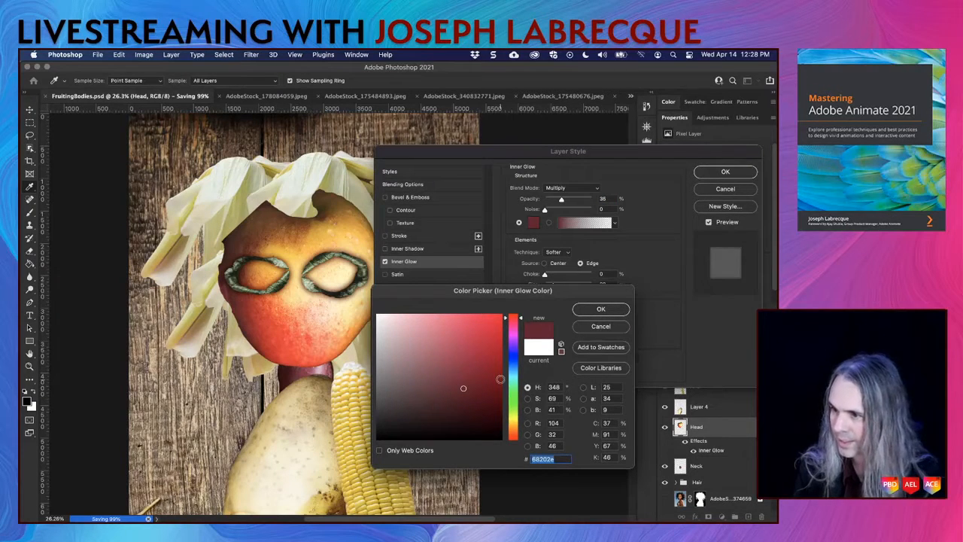
pyautogui.click(587, 310)
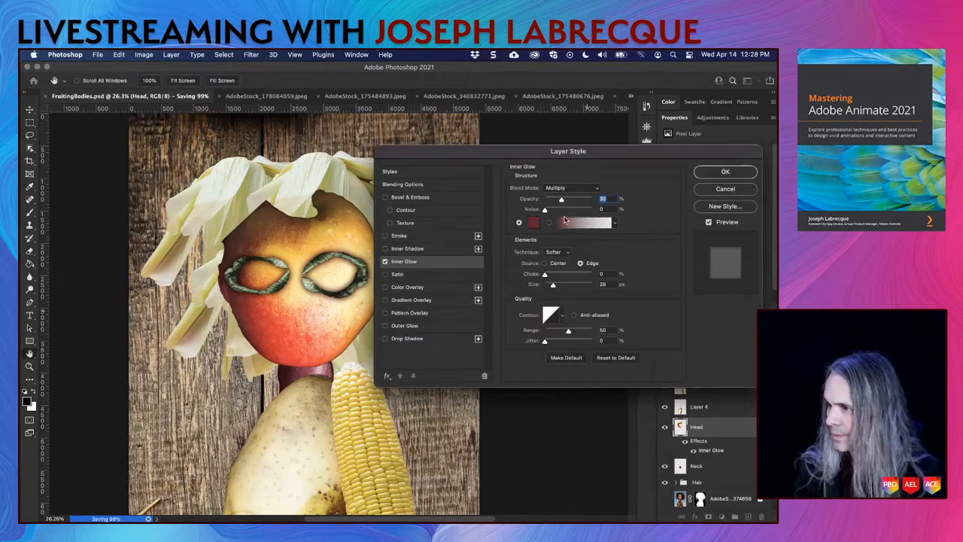
# Set the Head's inner glow to 78% opacity, 180 px size, 19% noise, 31% range and 1% jitter
pyautogui.moveTo(561, 202); pyautogui.dragTo(581, 207)
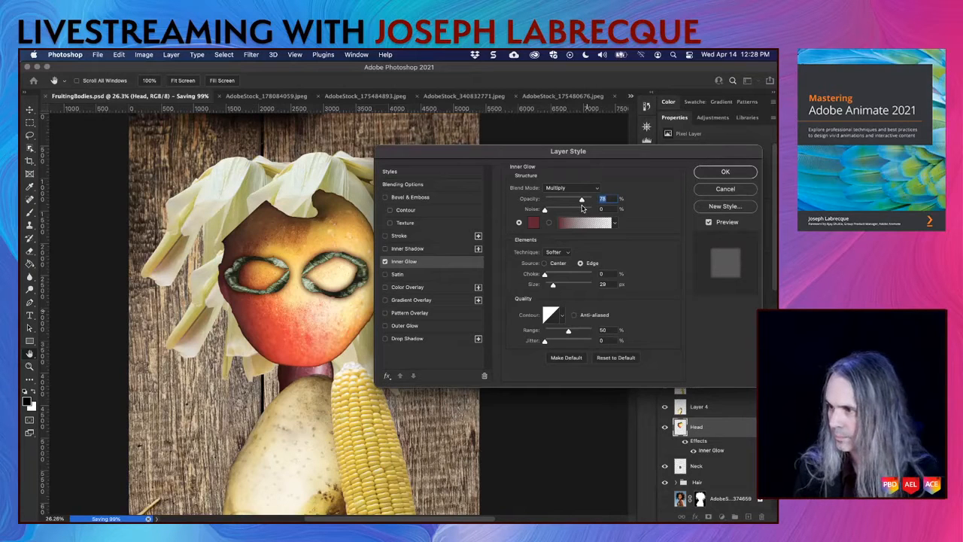
pyautogui.moveTo(554, 286); pyautogui.dragTo(579, 286)
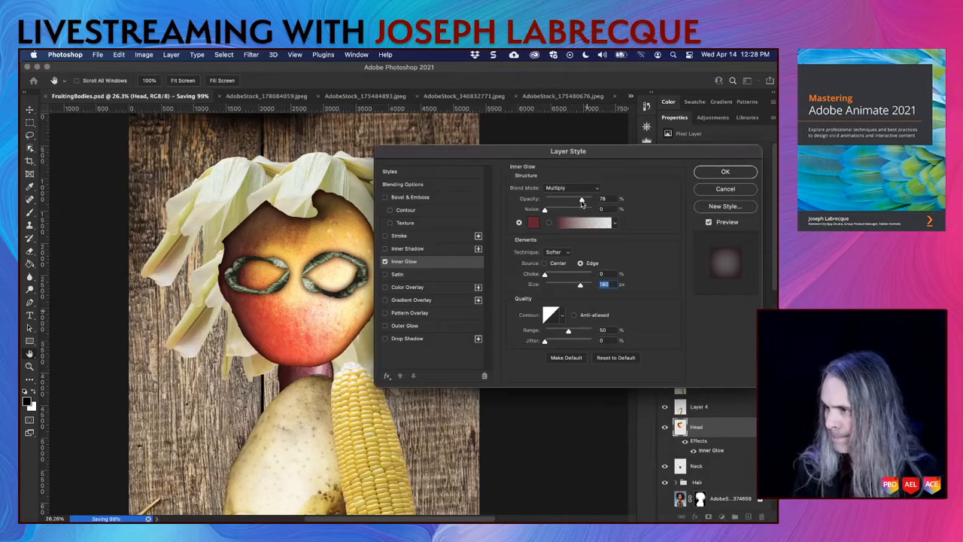
pyautogui.moveTo(546, 211)
pyautogui.mouseDown()
pyautogui.moveTo(557, 213)
pyautogui.moveTo(554, 225)
pyautogui.mouseUp()
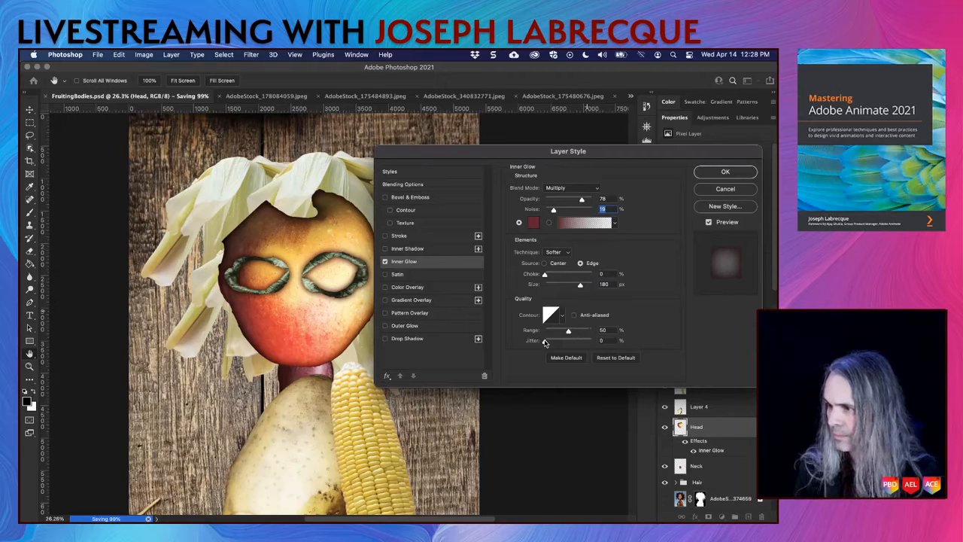
pyautogui.moveTo(545, 341)
pyautogui.mouseDown()
pyautogui.moveTo(579, 333)
pyautogui.moveTo(559, 331)
pyautogui.mouseUp()
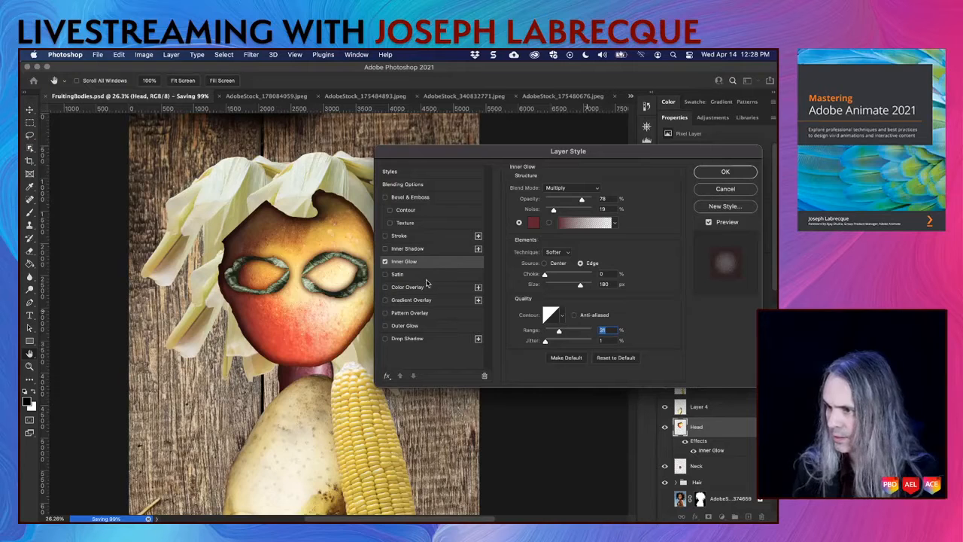
# Add an Outer Glow to the Head layer with 71% opacity, 147 px size and 46% range
pyautogui.click(385, 325)
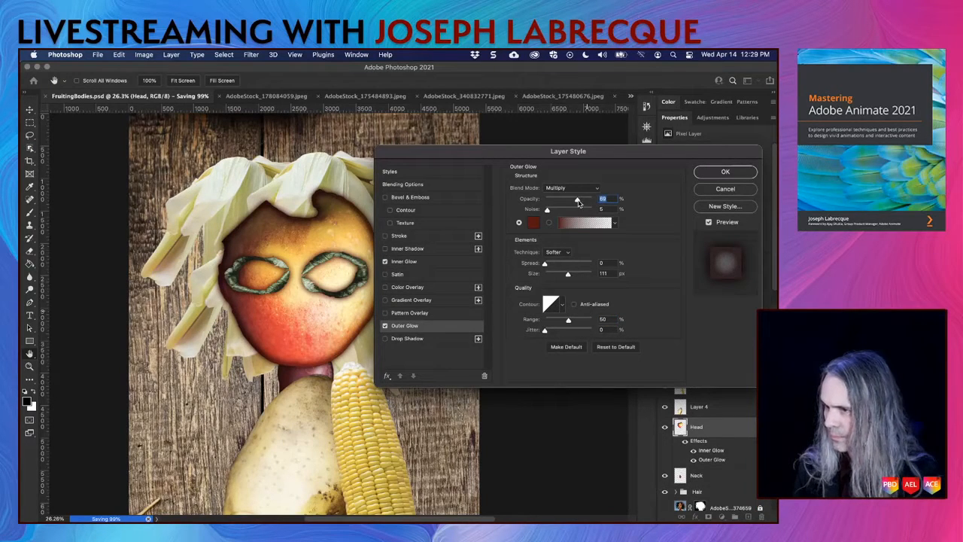
pyautogui.moveTo(577, 202)
pyautogui.mouseDown()
pyautogui.moveTo(592, 204)
pyautogui.moveTo(574, 201)
pyautogui.mouseUp()
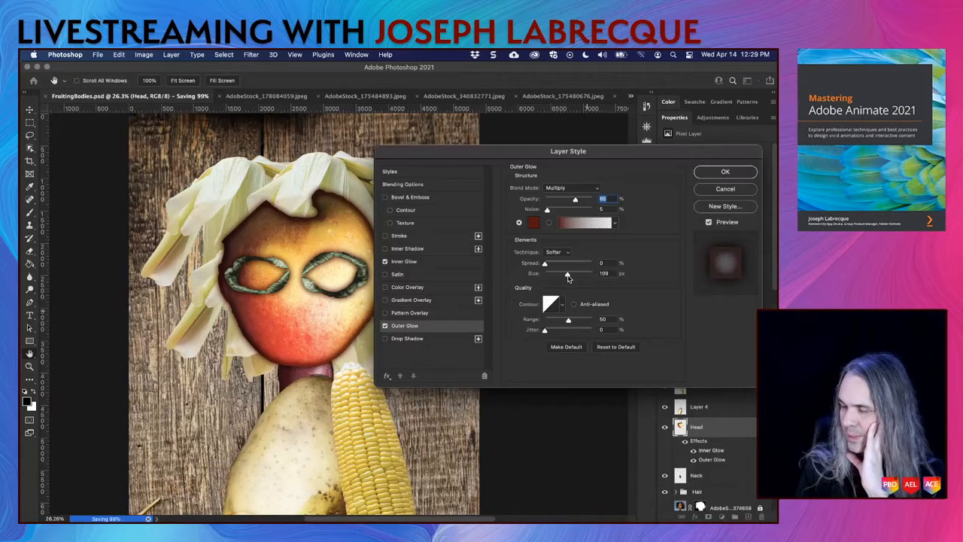
pyautogui.moveTo(568, 276); pyautogui.dragTo(581, 276)
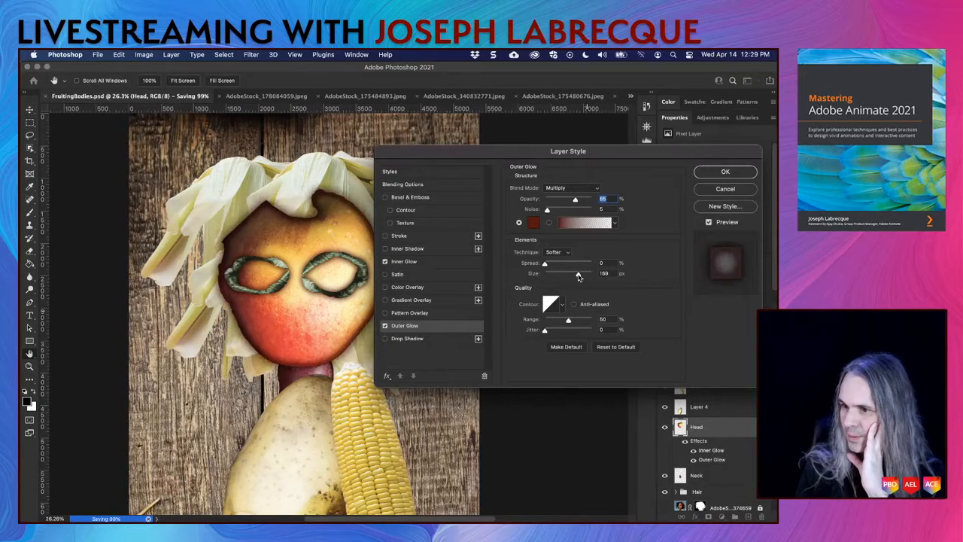
pyautogui.click(574, 278)
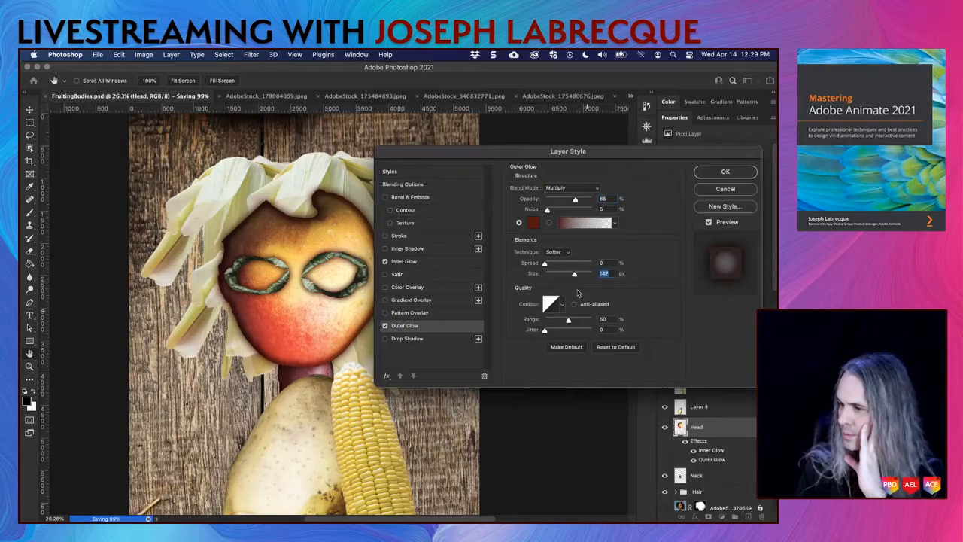
pyautogui.moveTo(569, 322)
pyautogui.mouseDown()
pyautogui.moveTo(587, 322)
pyautogui.moveTo(566, 322)
pyautogui.mouseUp()
pyautogui.moveTo(574, 202); pyautogui.dragTo(578, 201)
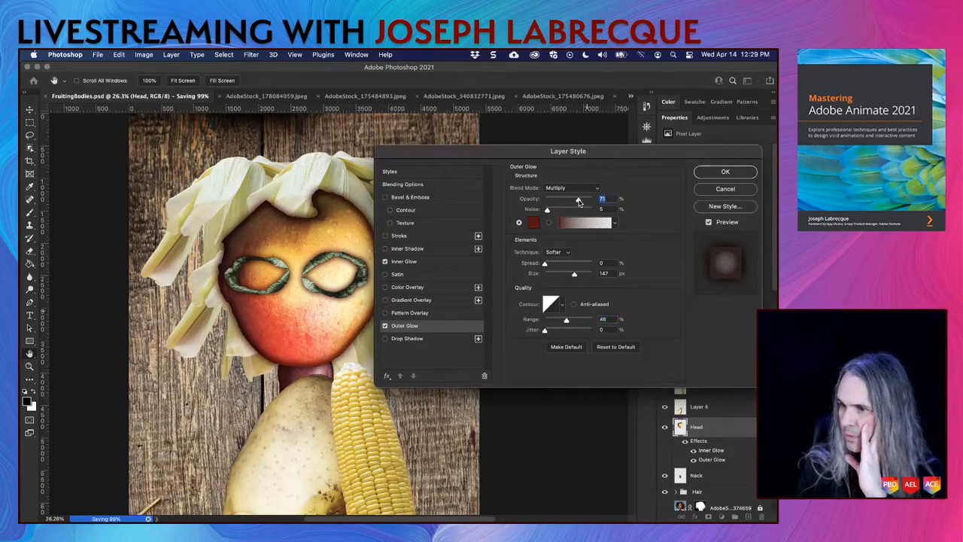
# Set the Head's inner glow to 45% opacity and 33% range, apply the layer style and save the document
pyautogui.click(423, 265)
pyautogui.moveTo(584, 201); pyautogui.dragTo(565, 203)
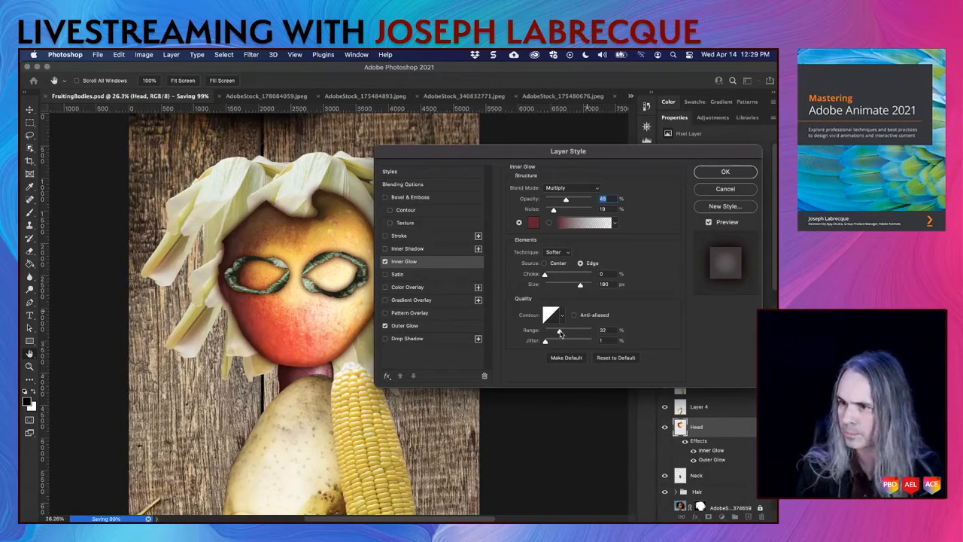
pyautogui.moveTo(560, 334)
pyautogui.mouseDown()
pyautogui.moveTo(575, 333)
pyautogui.moveTo(556, 330)
pyautogui.mouseUp()
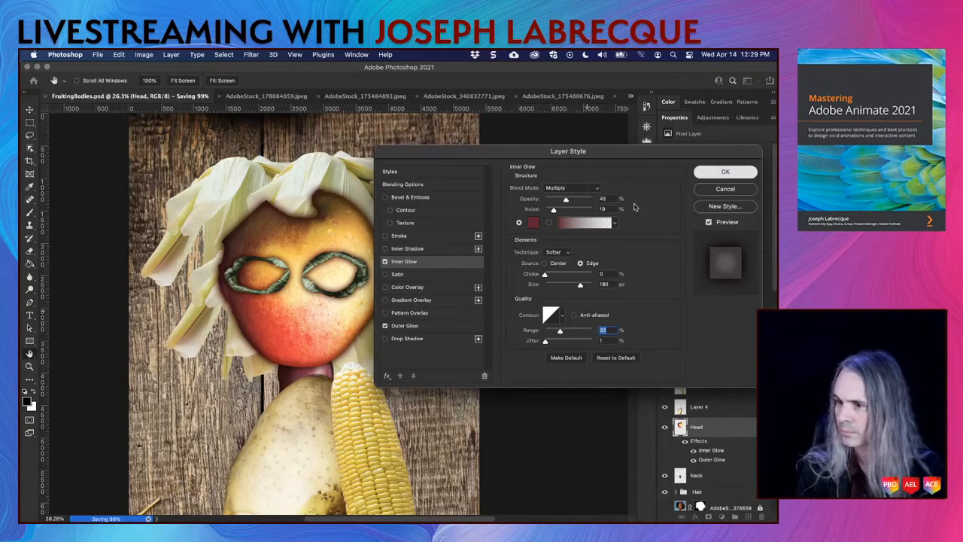
pyautogui.click(724, 173)
pyautogui.press('super+s')
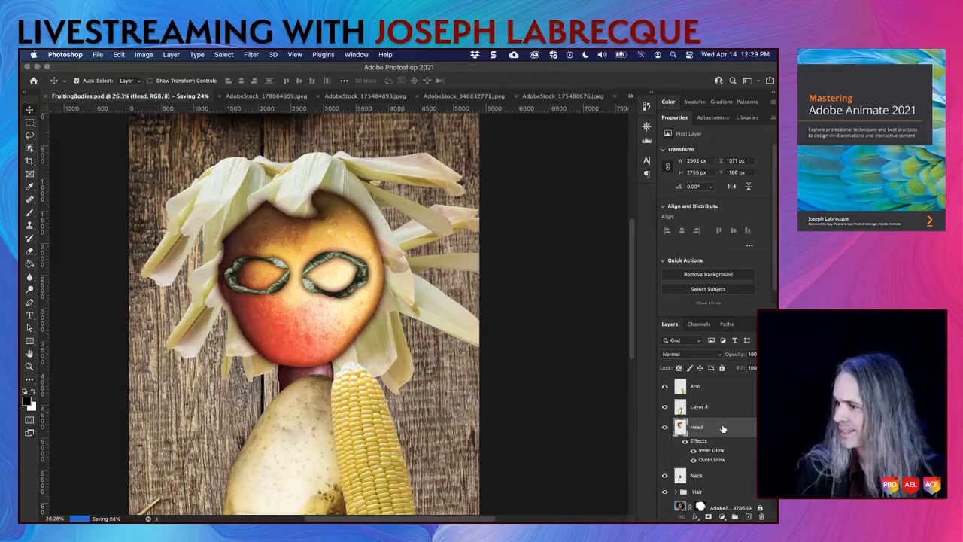
# Add a new empty layer directly above the Background layer
pyautogui.scroll(-2, 722, 428)
pyautogui.click(720, 501)
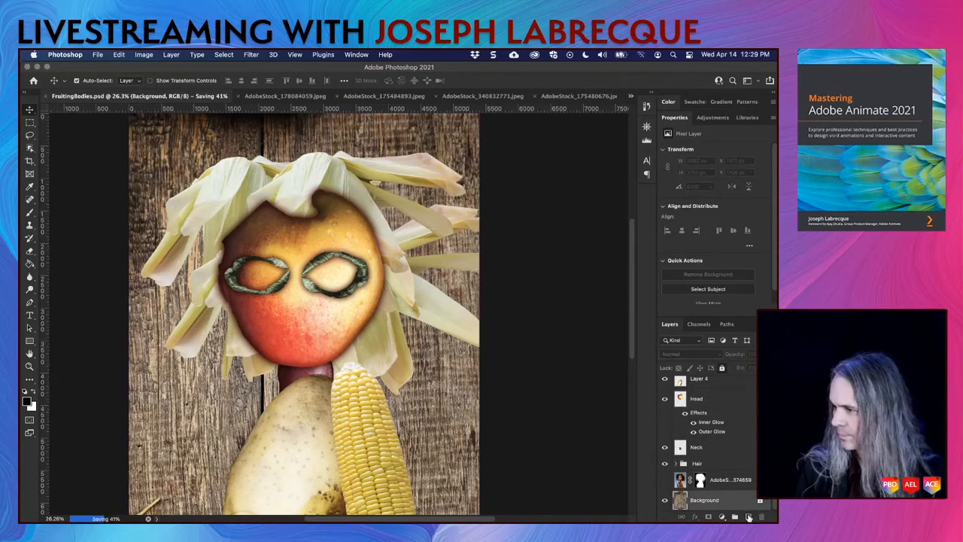
pyautogui.click(748, 517)
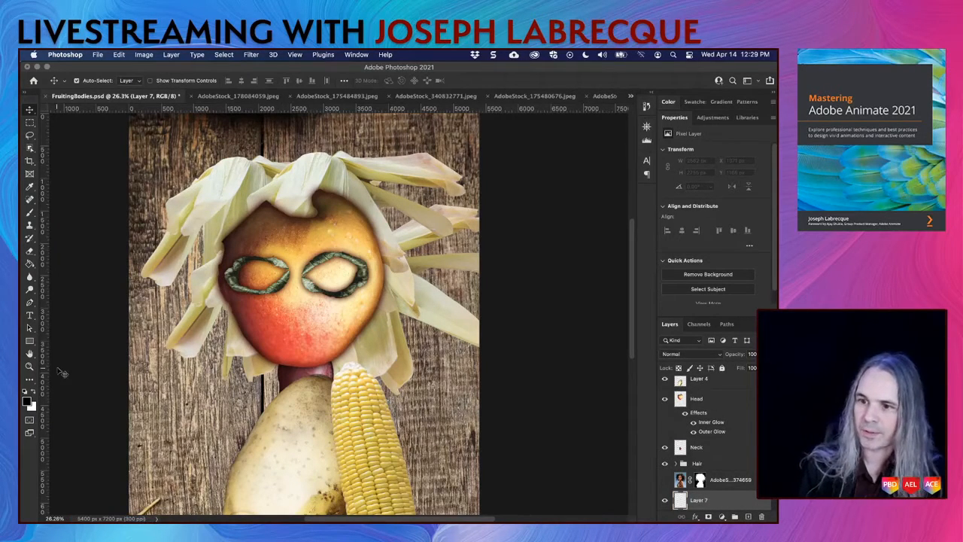
# Set the foreground colour to dark red #5c070a and fill the new layer above the Background with it
pyautogui.click(28, 401)
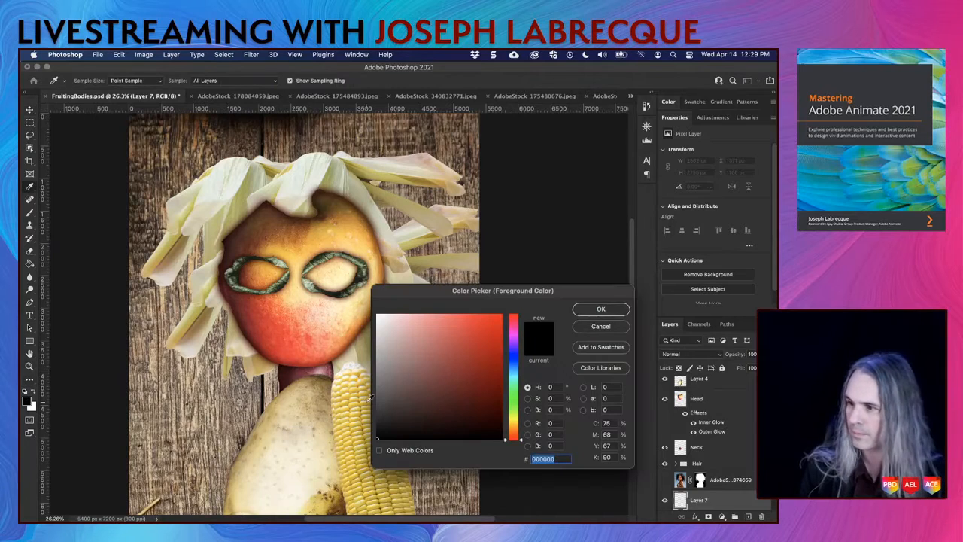
pyautogui.click(297, 367)
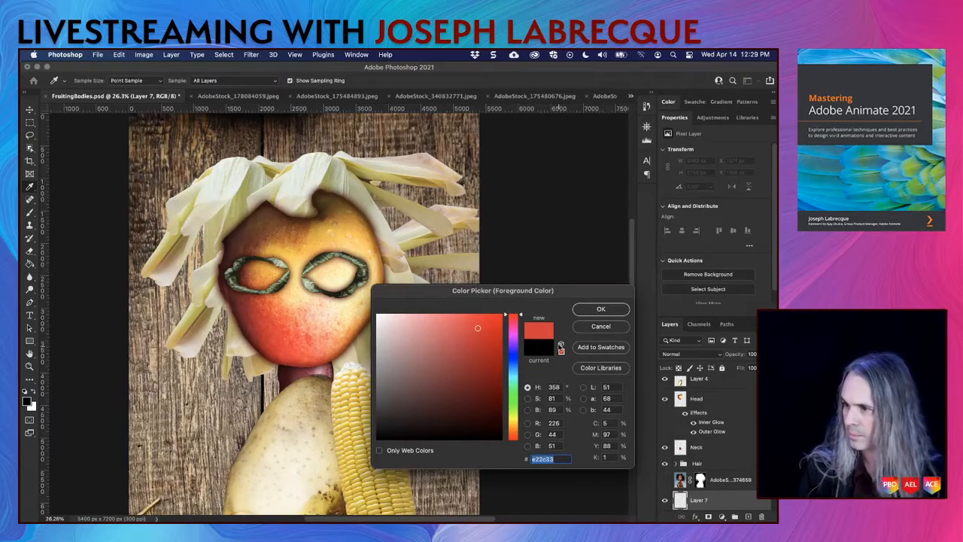
pyautogui.click(492, 393)
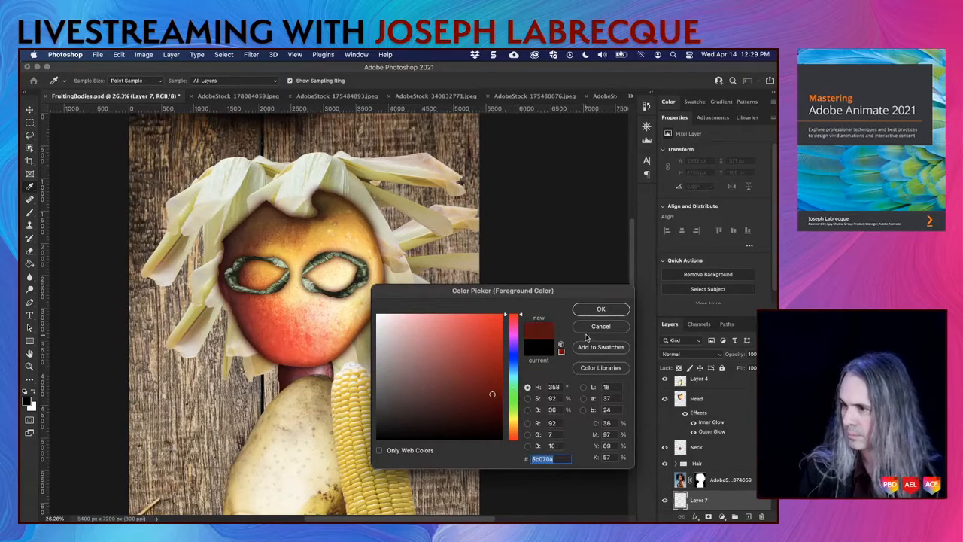
pyautogui.click(600, 309)
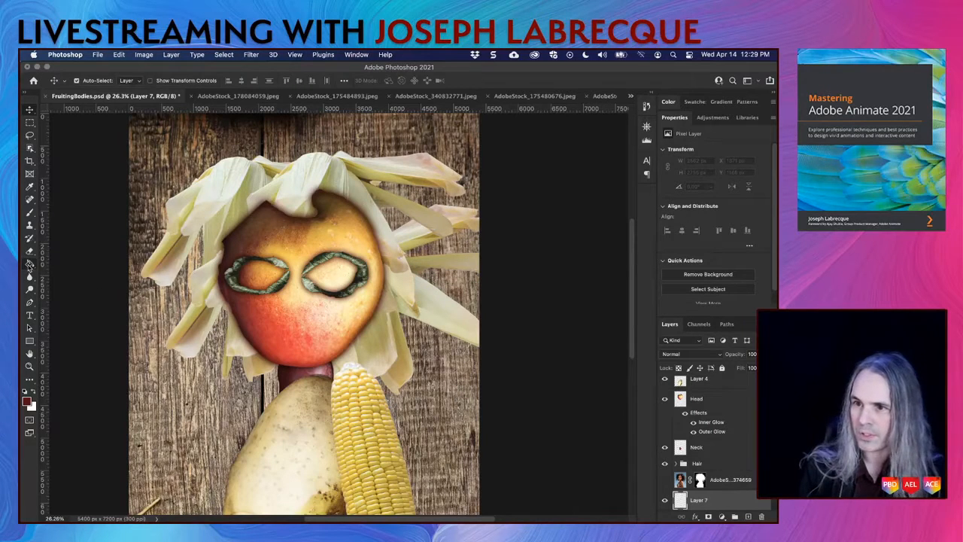
pyautogui.click(30, 264)
pyautogui.click(166, 409)
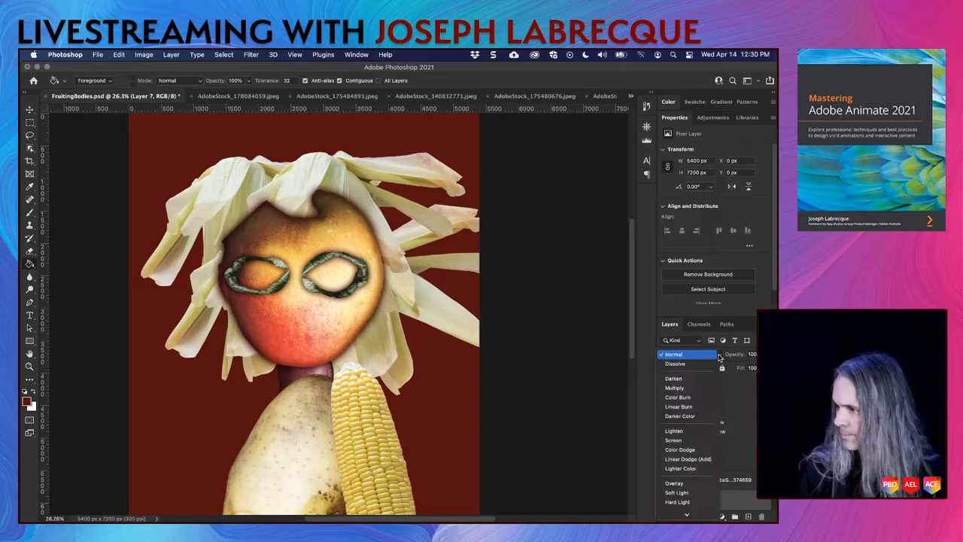
# Set the dark red layer's blend mode to Multiply at 90% opacity and save the document
pyautogui.click(719, 357)
pyautogui.click(678, 388)
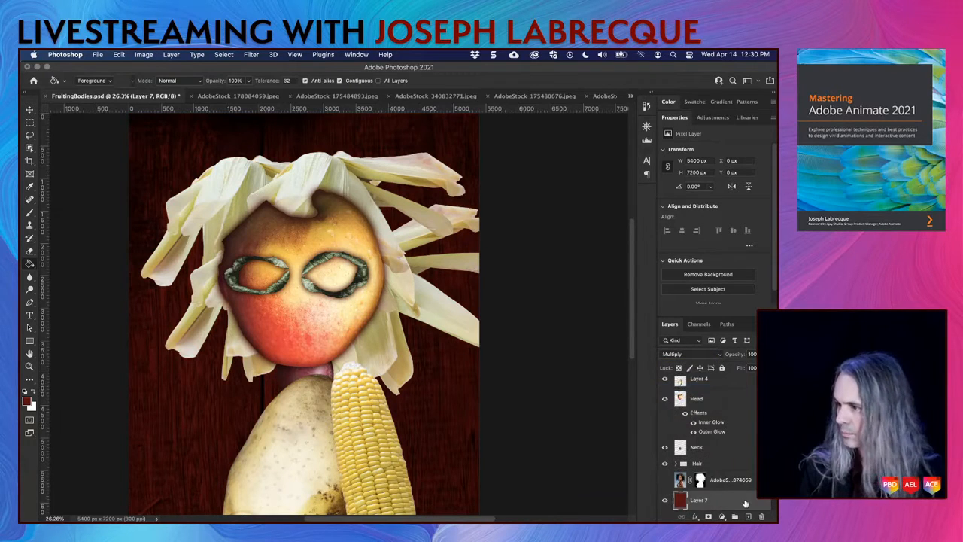
pyautogui.click(768, 355)
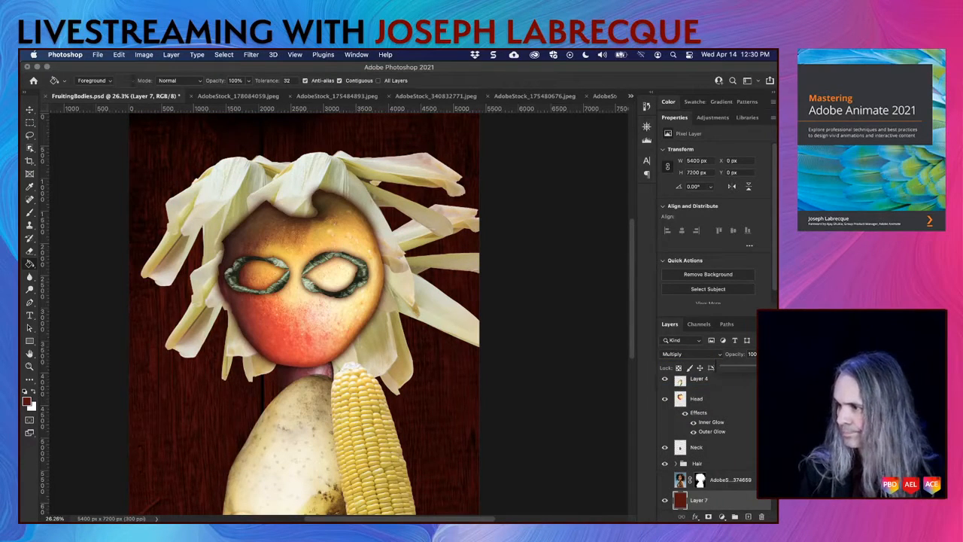
pyautogui.moveTo(775, 369); pyautogui.dragTo(775, 368)
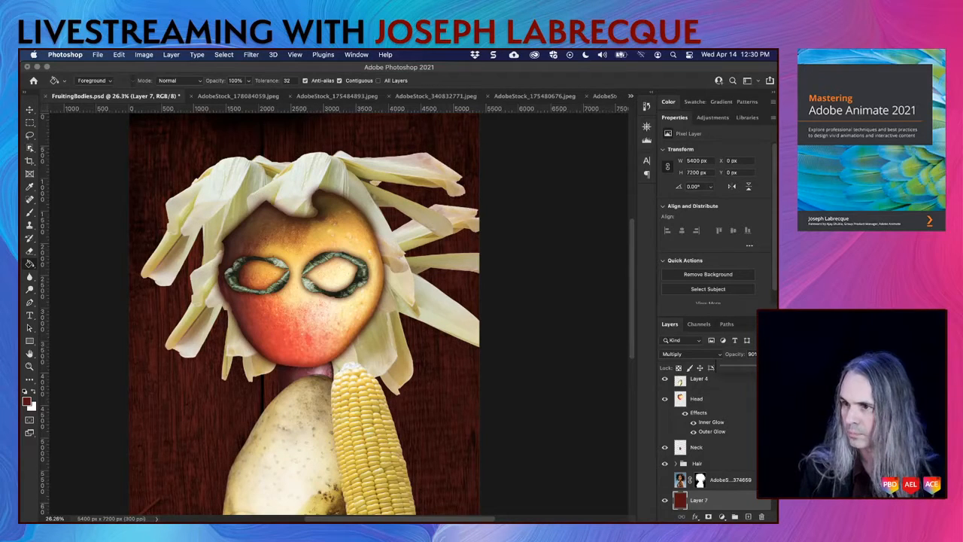
pyautogui.press('super+s')
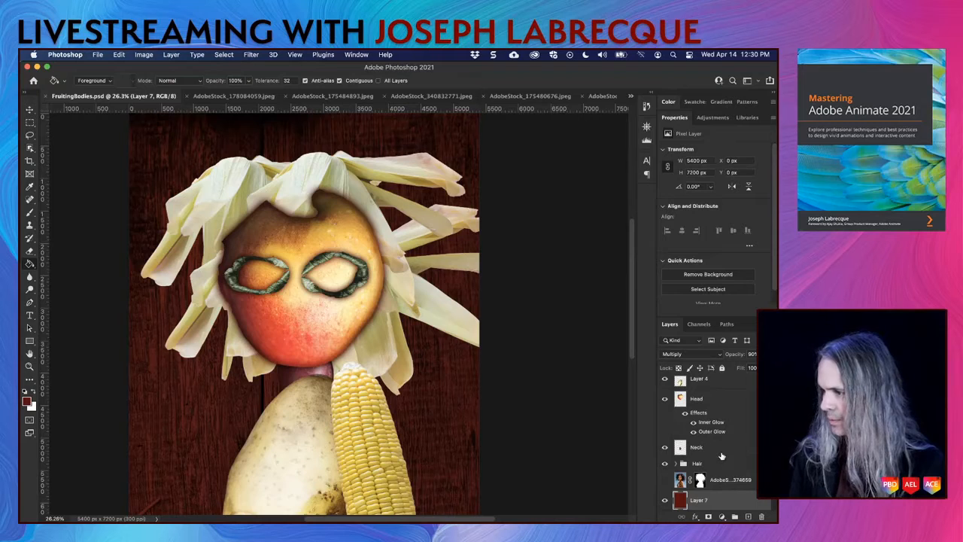
# Add an Inner Glow to the potato body on Layer 4 with 84% opacity, 243 px size and 44% range
pyautogui.scroll(3, 720, 456)
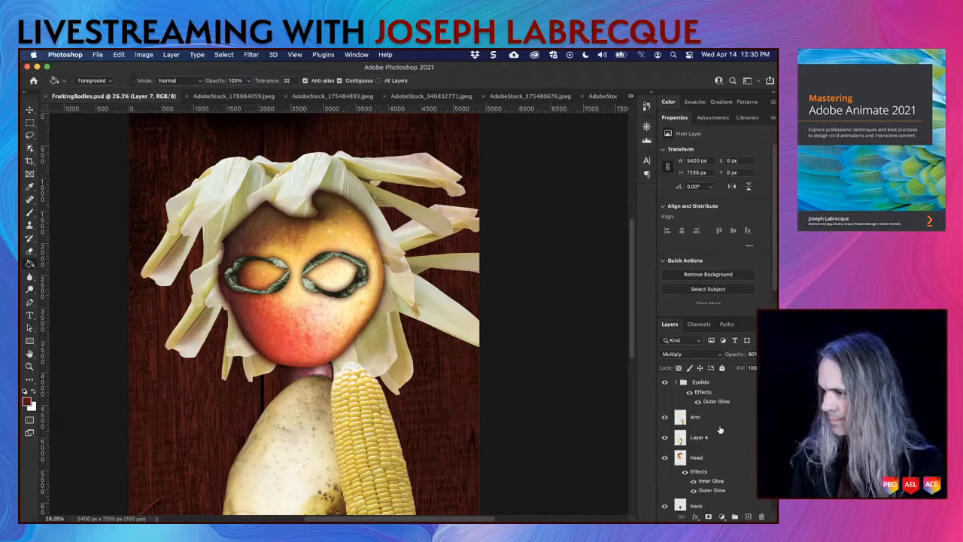
pyautogui.click(719, 439)
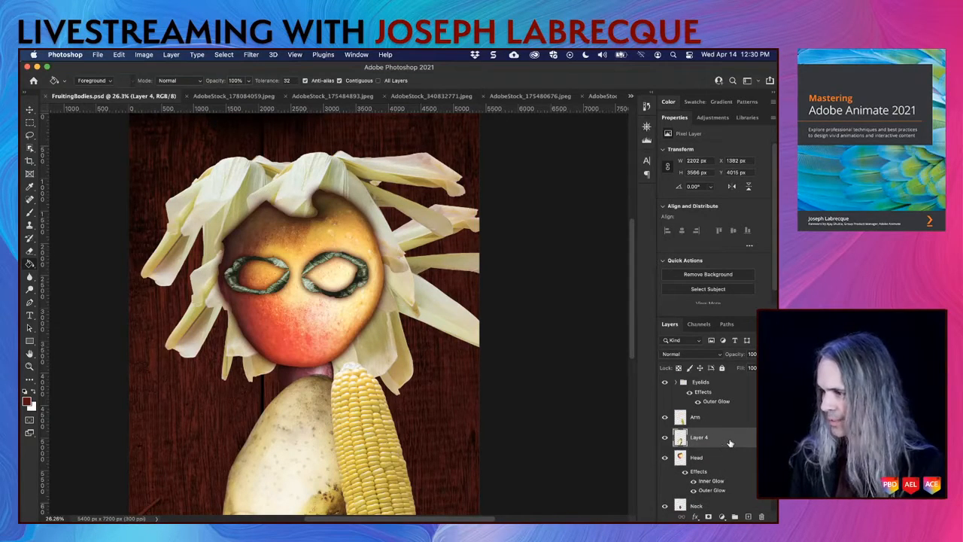
pyautogui.doubleClick(733, 440)
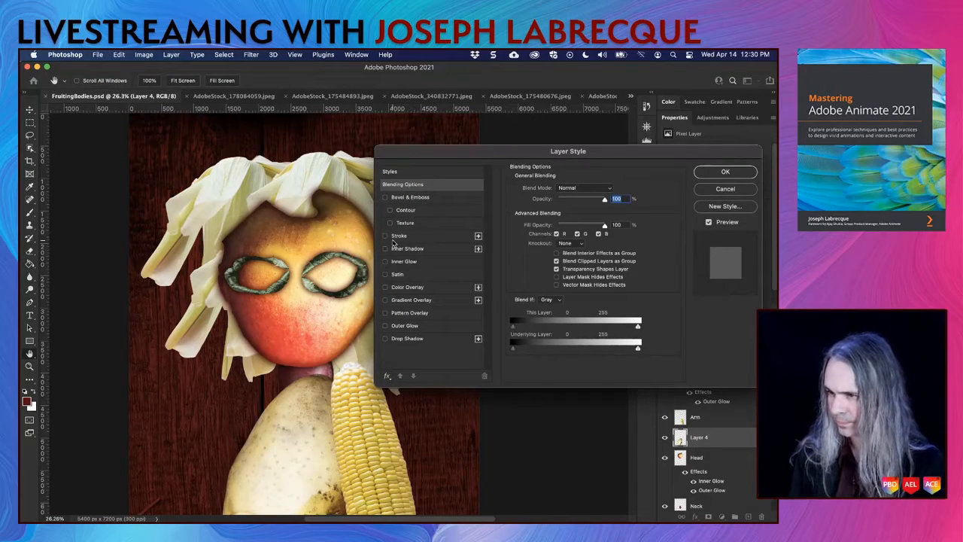
pyautogui.click(385, 262)
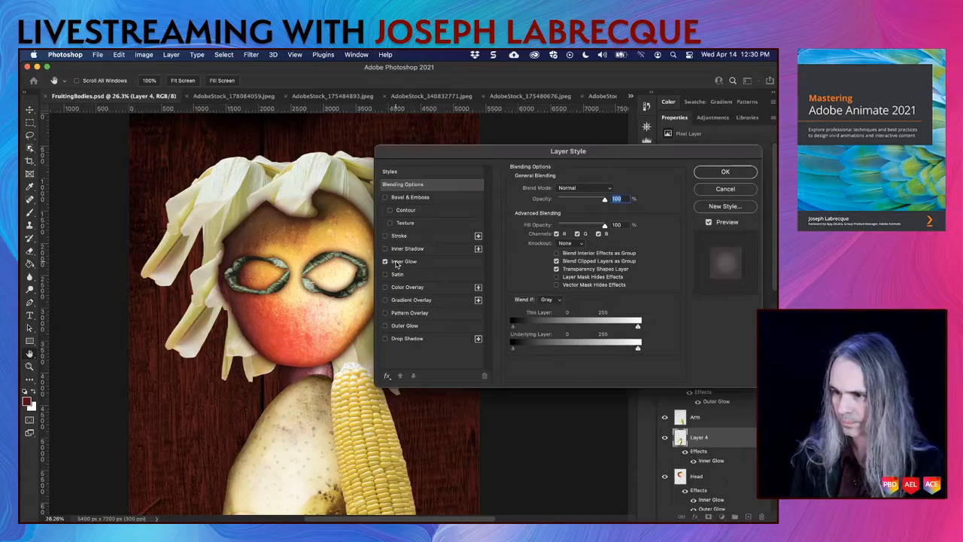
pyautogui.click(399, 263)
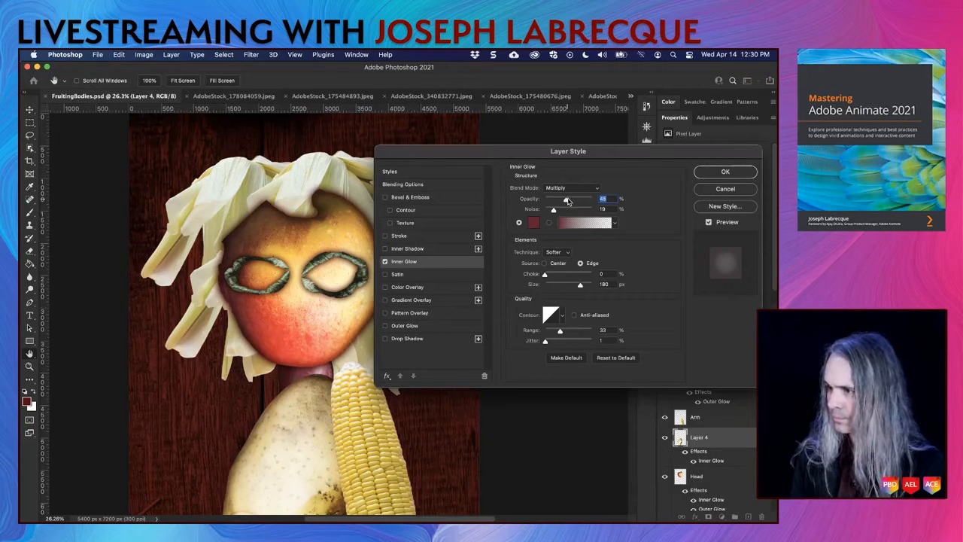
pyautogui.moveTo(567, 201); pyautogui.dragTo(578, 203)
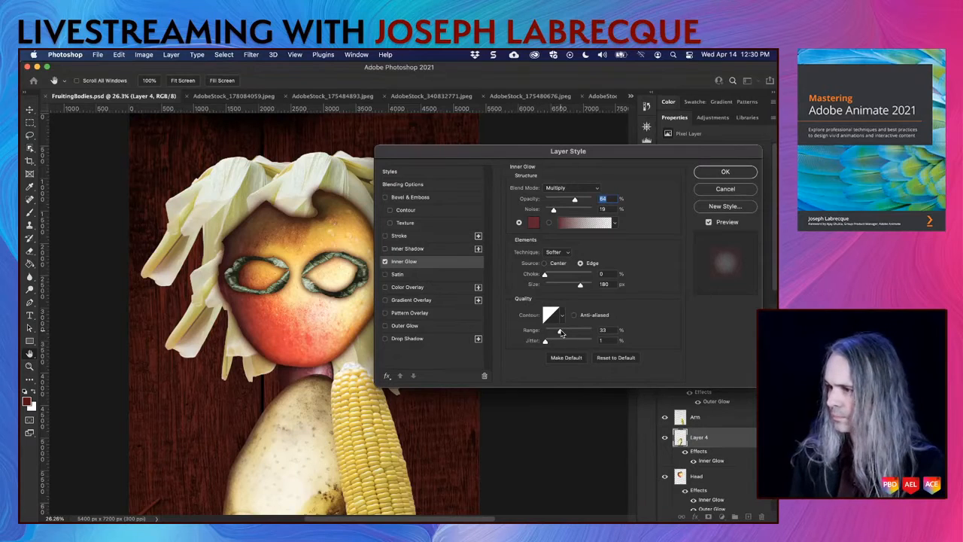
pyautogui.moveTo(560, 332); pyautogui.dragTo(558, 333)
pyautogui.moveTo(578, 331); pyautogui.dragTo(565, 332)
pyautogui.moveTo(577, 202); pyautogui.dragTo(583, 203)
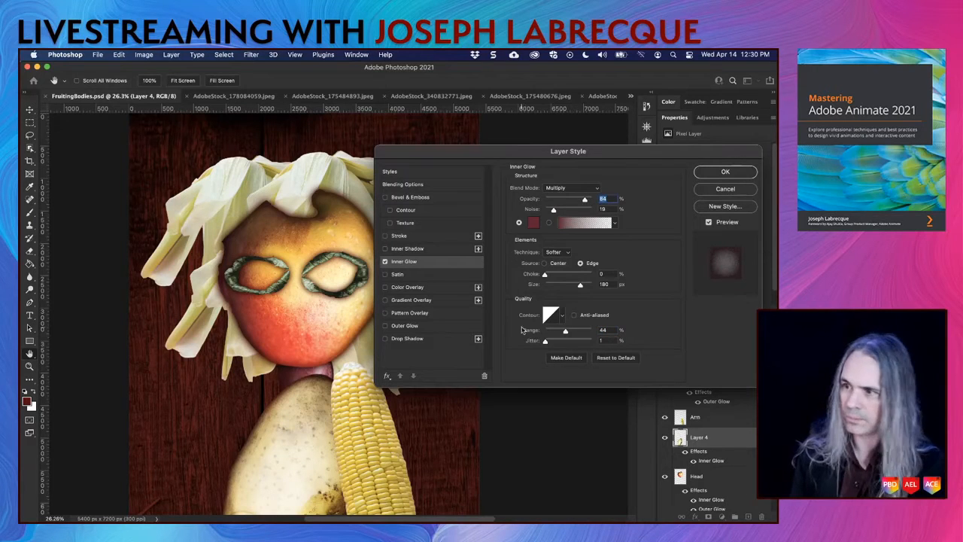
pyautogui.moveTo(575, 291); pyautogui.dragTo(590, 291)
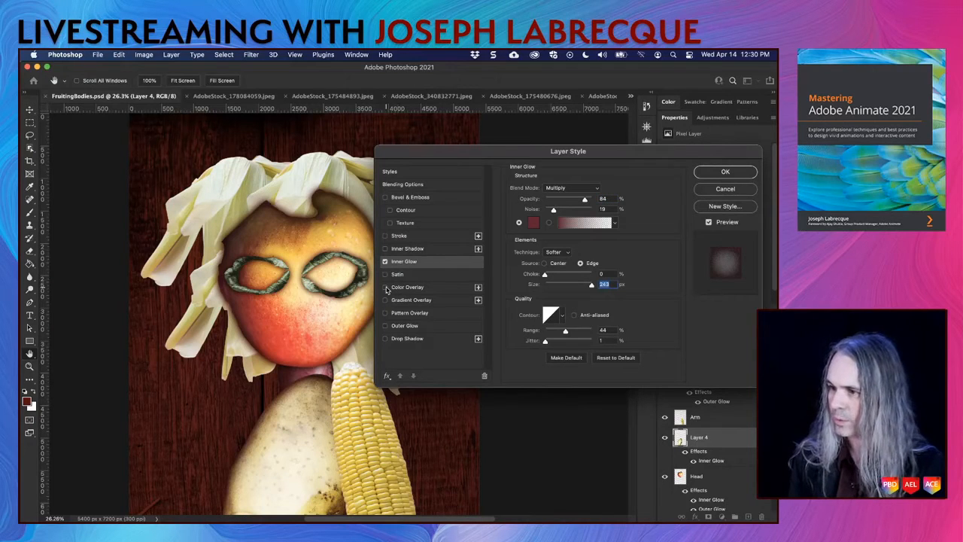
# Add a Color Overlay to Layer 4 using light peach #fedac4 sampled from the apple, blended with Multiply
pyautogui.click(384, 286)
pyautogui.click(403, 287)
pyautogui.click(610, 188)
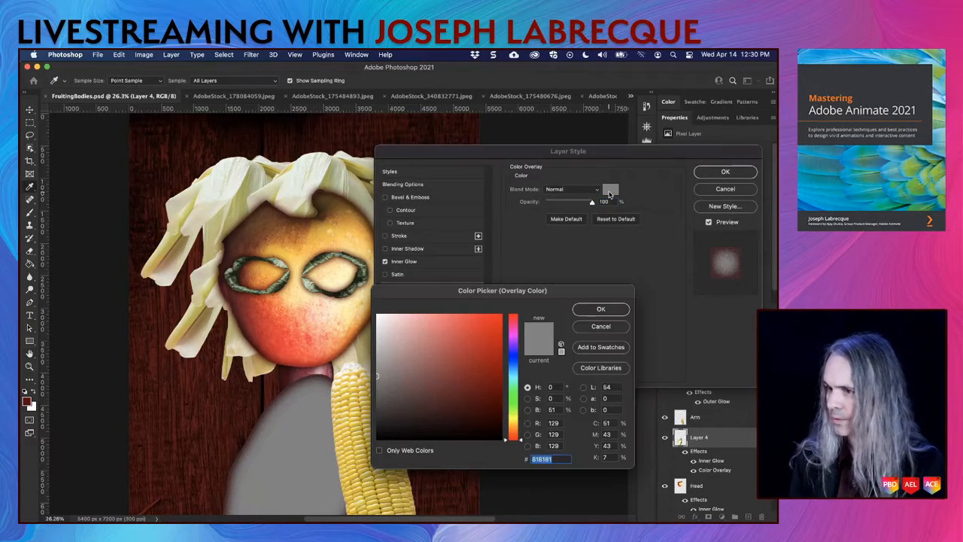
pyautogui.click(286, 322)
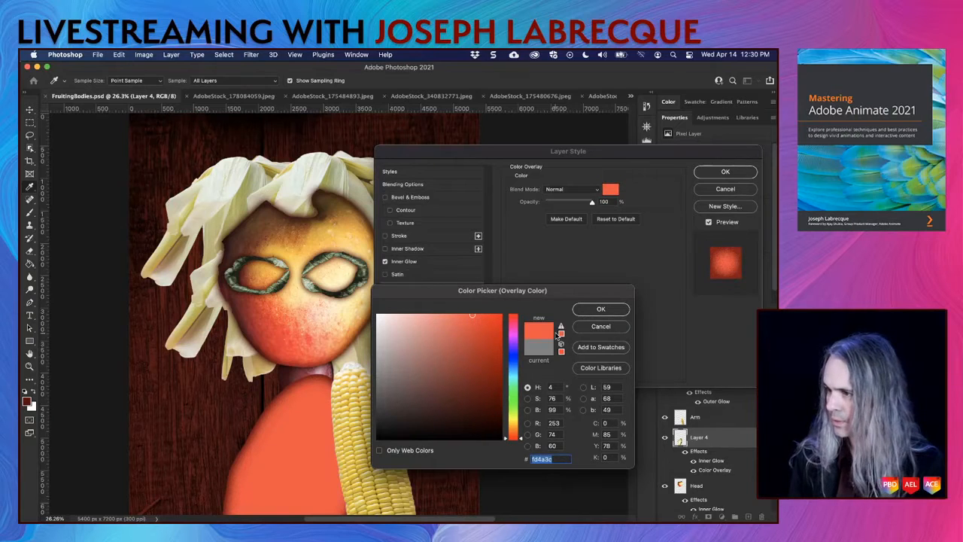
pyautogui.click(328, 313)
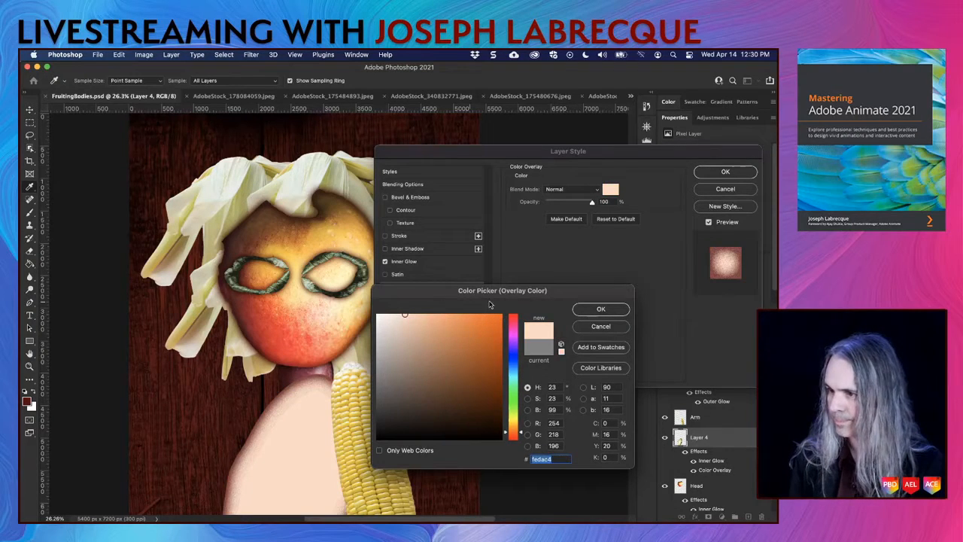
pyautogui.click(583, 312)
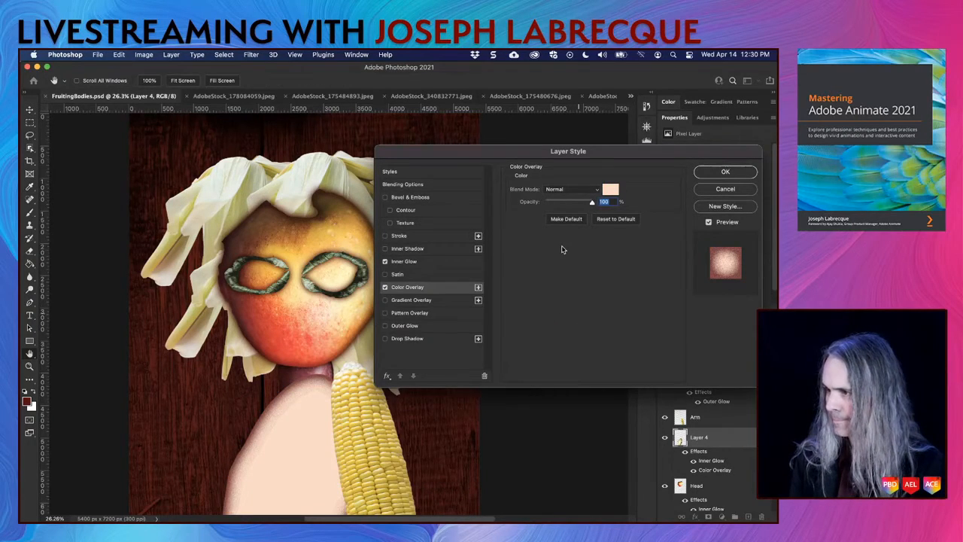
pyautogui.click(572, 190)
pyautogui.click(564, 226)
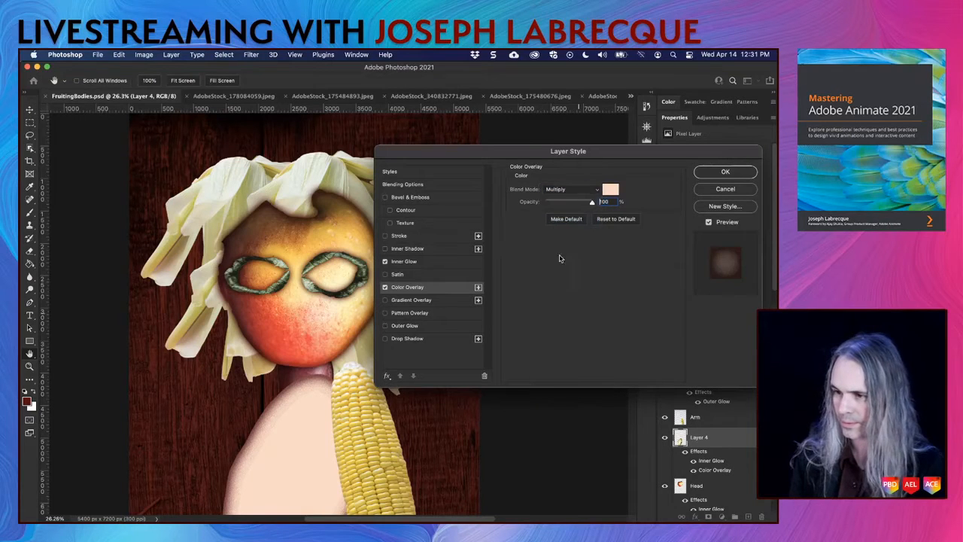
# Change Layer 4's overlay colour to orange-brown #cb7641
pyautogui.click(612, 190)
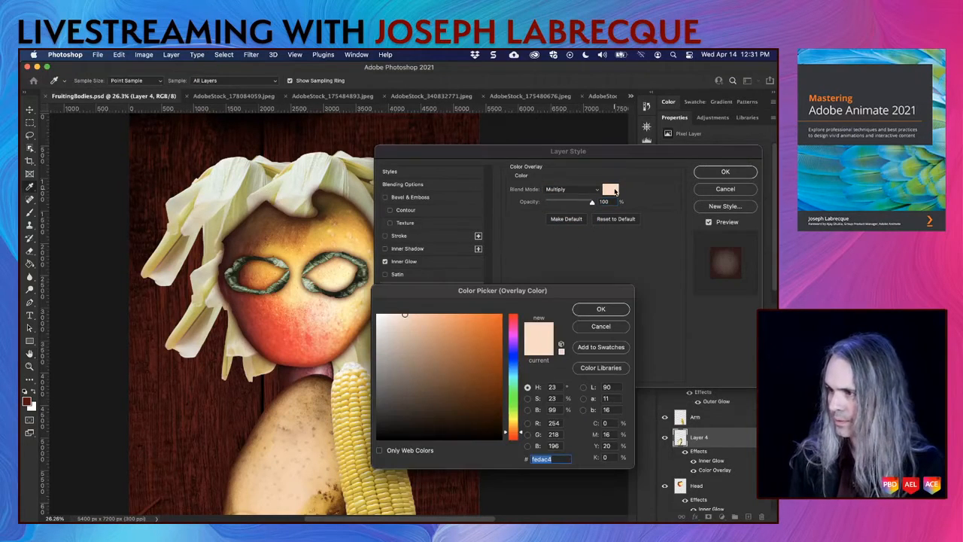
pyautogui.click(474, 358)
pyautogui.moveTo(473, 357); pyautogui.dragTo(461, 338)
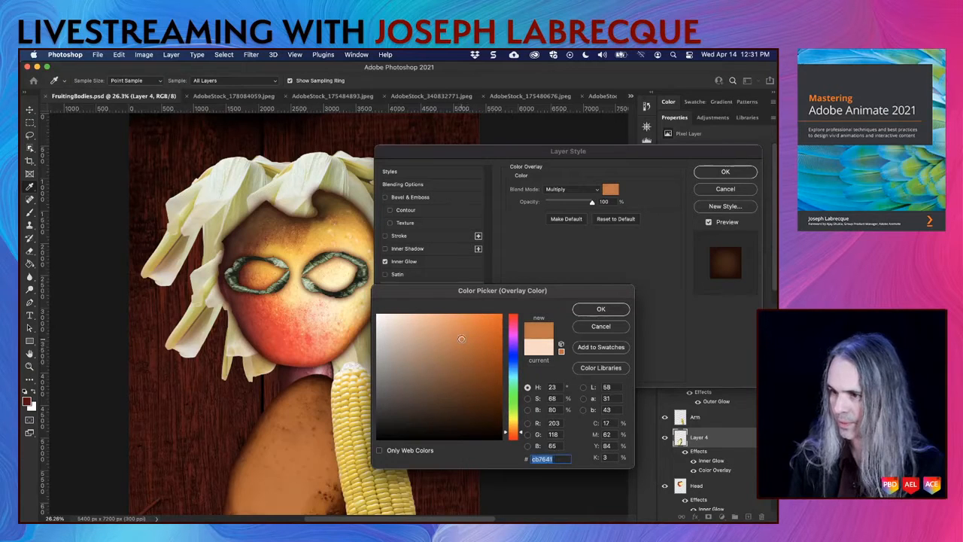
pyautogui.click(579, 312)
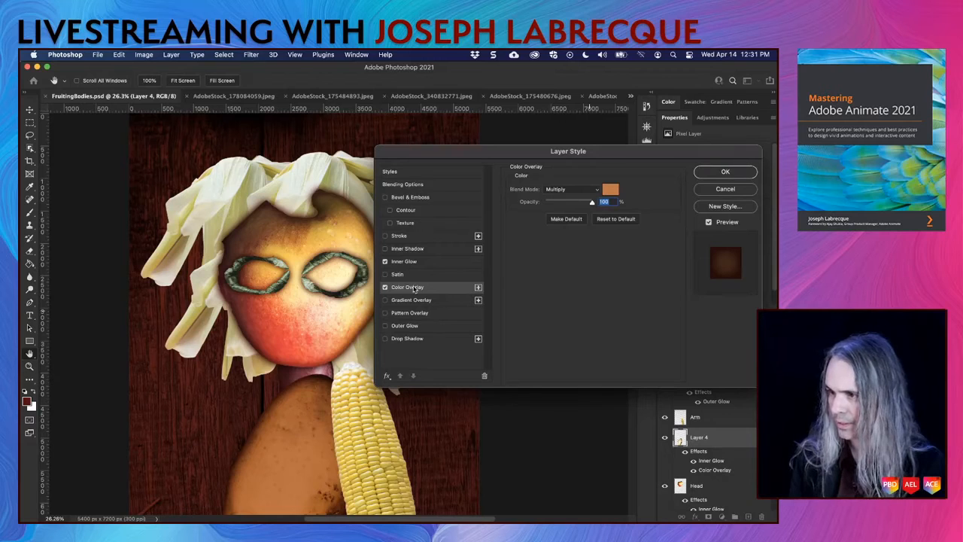
# Add an Outer Glow to Layer 4, apply the layer style and save the document
pyautogui.click(386, 325)
pyautogui.click(402, 326)
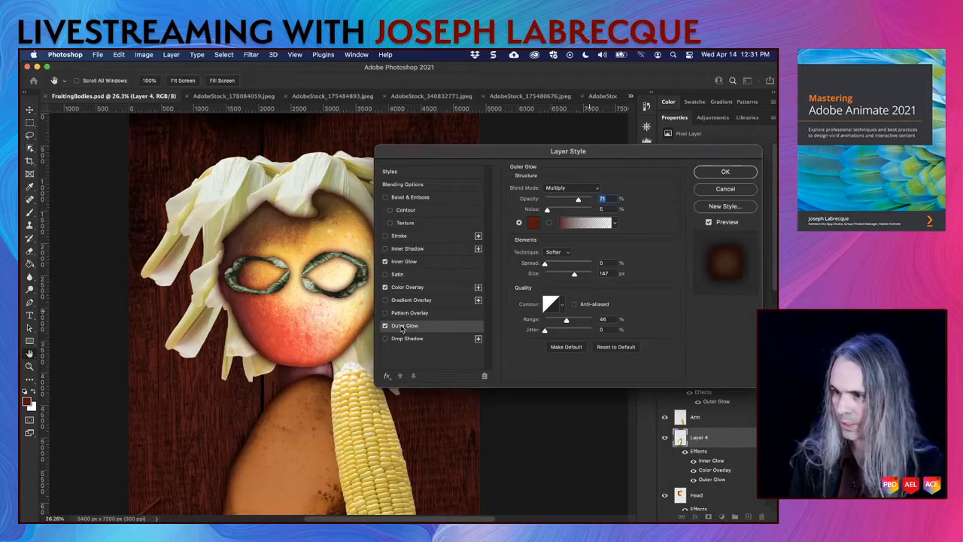
pyautogui.click(707, 173)
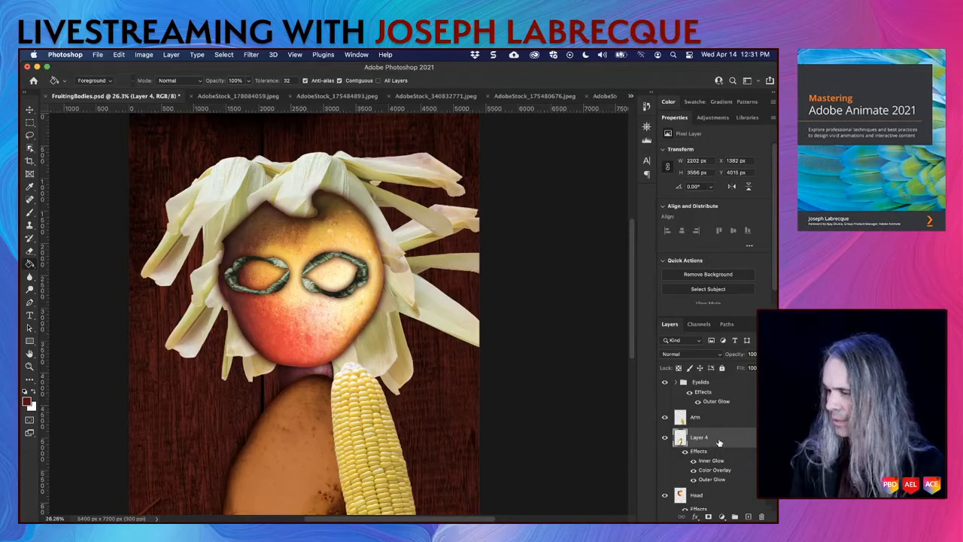
pyautogui.press('super+s')
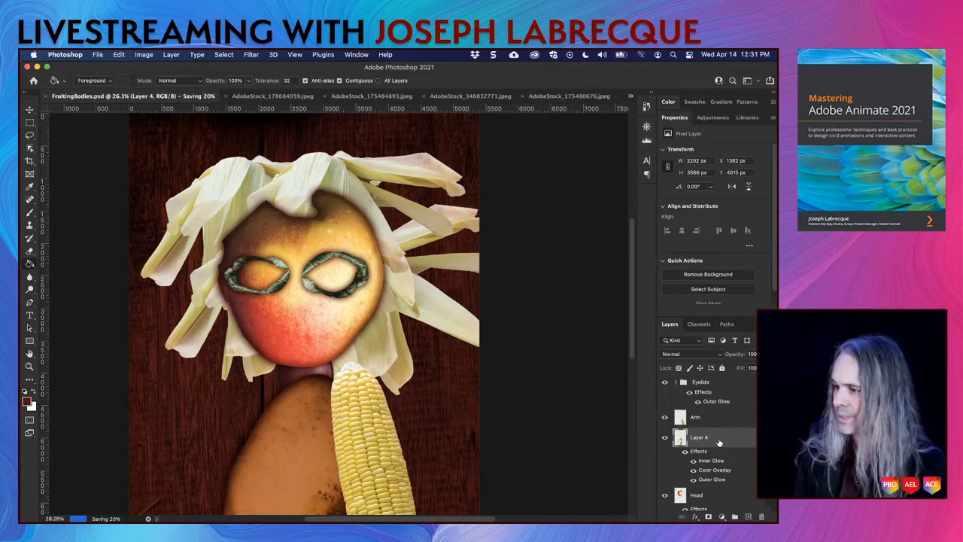
# Copy Layer 4's layer style onto the Arm layer and turn off the Arm's Color Overlay
pyautogui.rightClick(718, 442)
pyautogui.moveTo(666, 515)
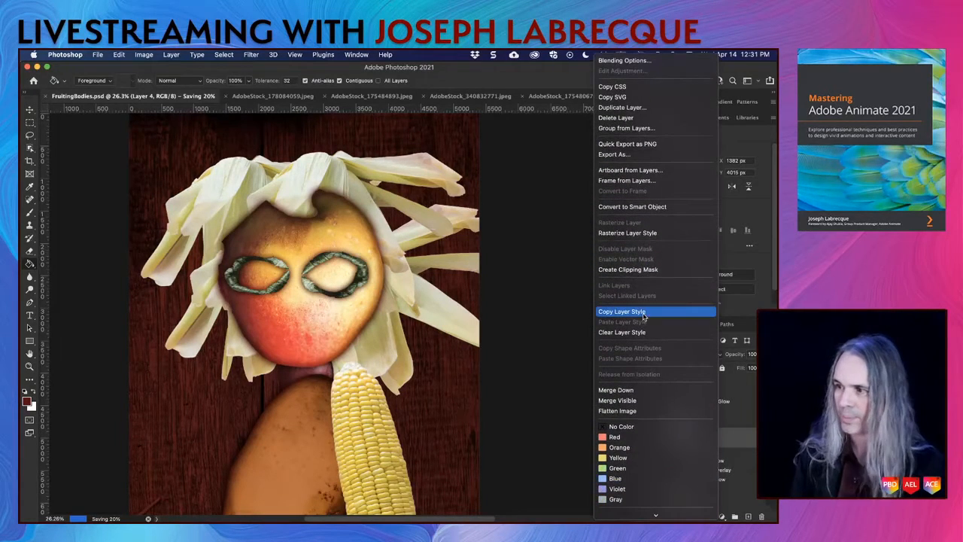
pyautogui.click(643, 311)
pyautogui.click(730, 416)
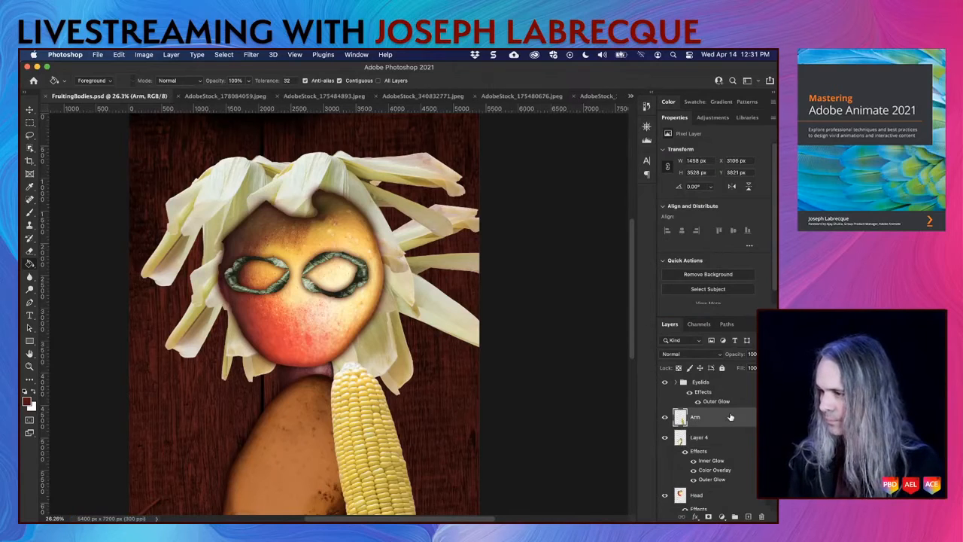
pyautogui.rightClick(730, 417)
pyautogui.scroll(-10, 662, 466)
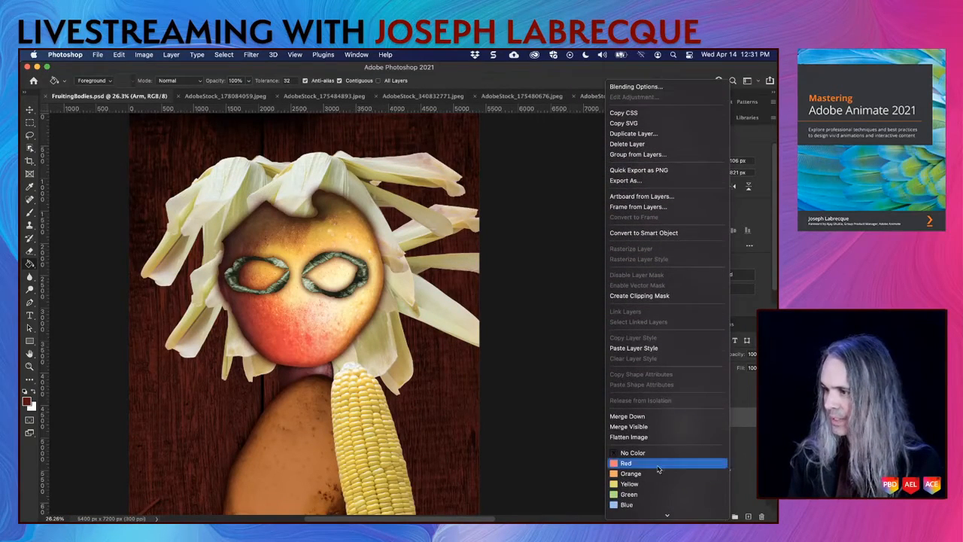
pyautogui.click(659, 349)
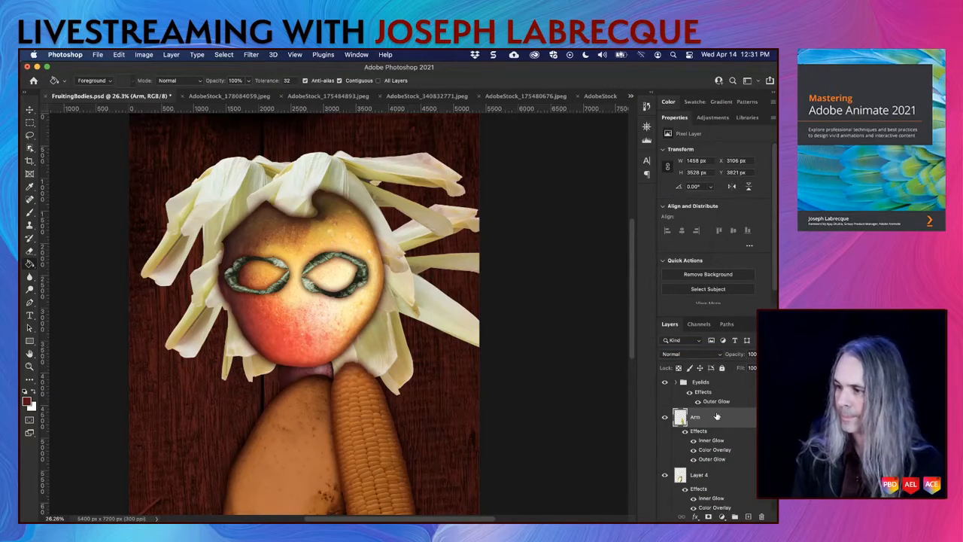
pyautogui.click(693, 449)
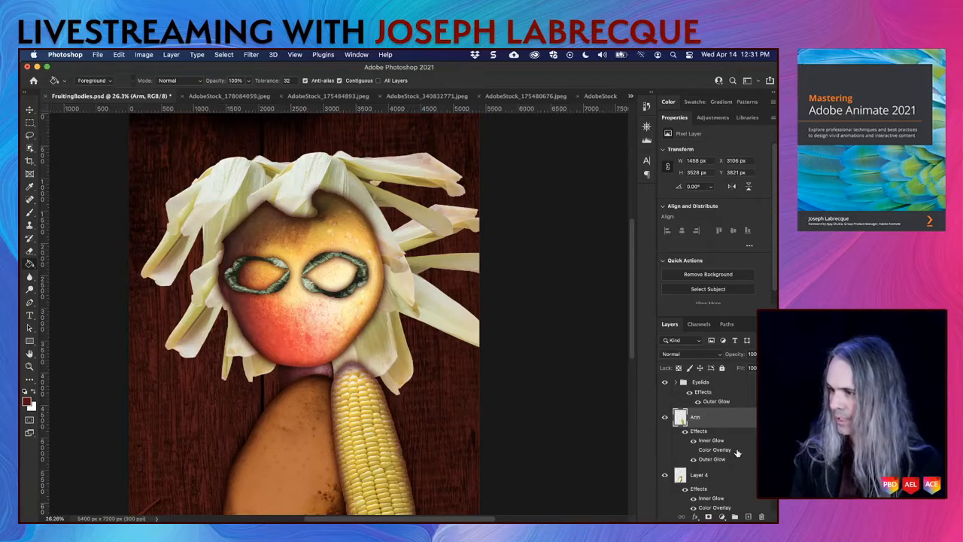
# Change the Arm layer's Inner Glow colour to light orange #ffb464, sampled from the apple face
pyautogui.doubleClick(730, 441)
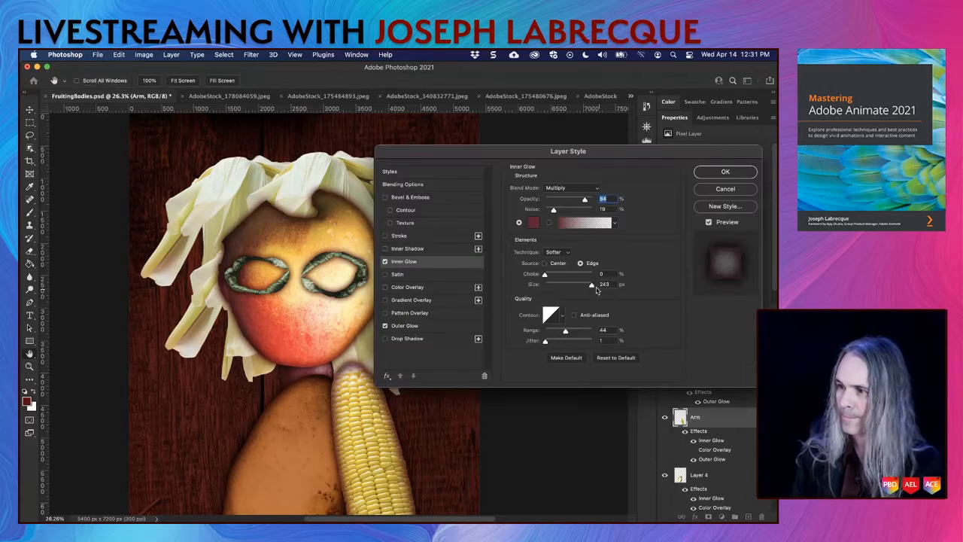
pyautogui.click(533, 223)
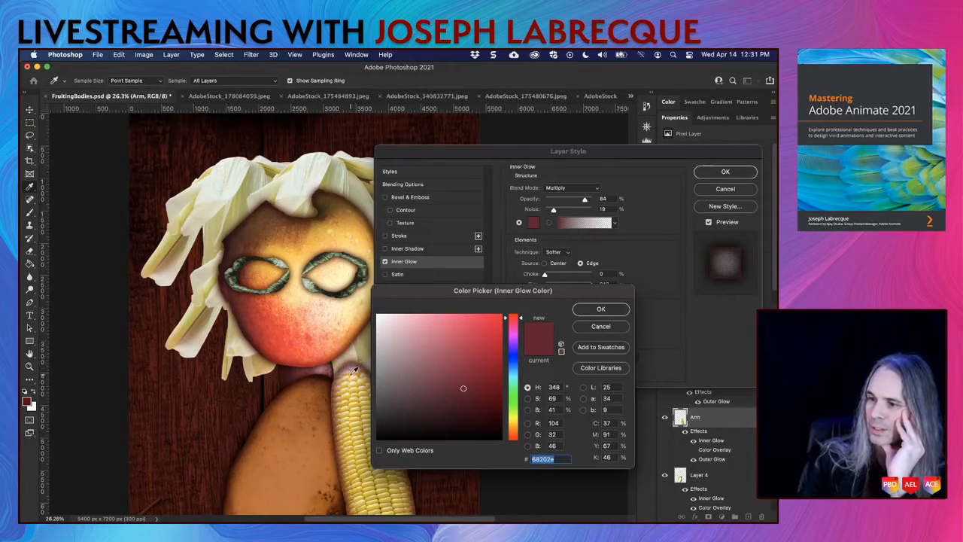
pyautogui.click(343, 339)
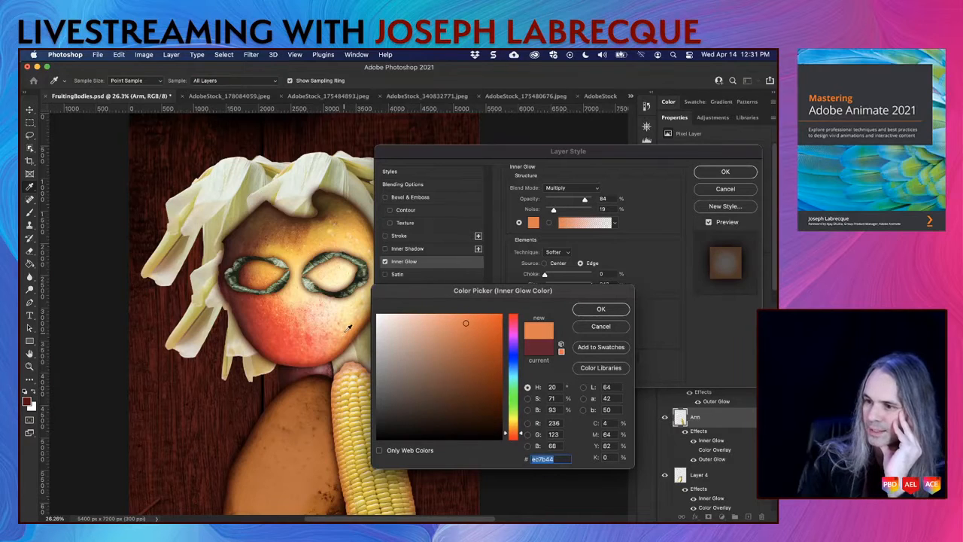
pyautogui.click(346, 333)
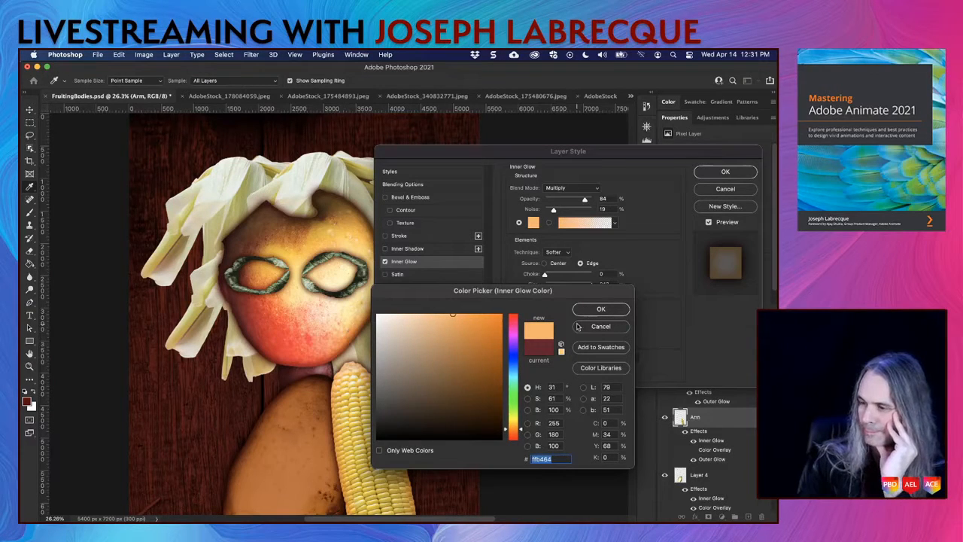
pyautogui.click(600, 311)
# Change the Arm's Outer Glow colour to brown #bc692f sampled from the potato body, apply the style and save the document
pyautogui.click(410, 326)
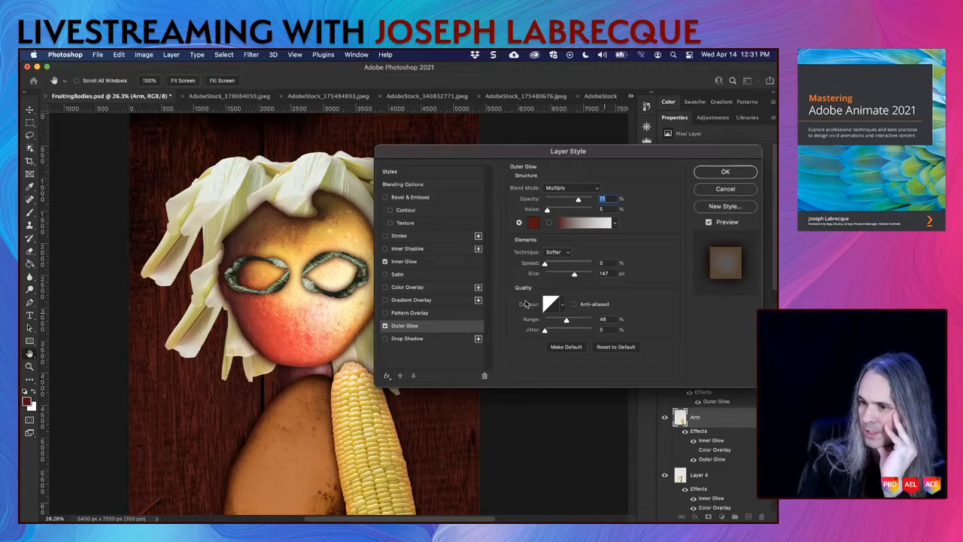
pyautogui.click(534, 225)
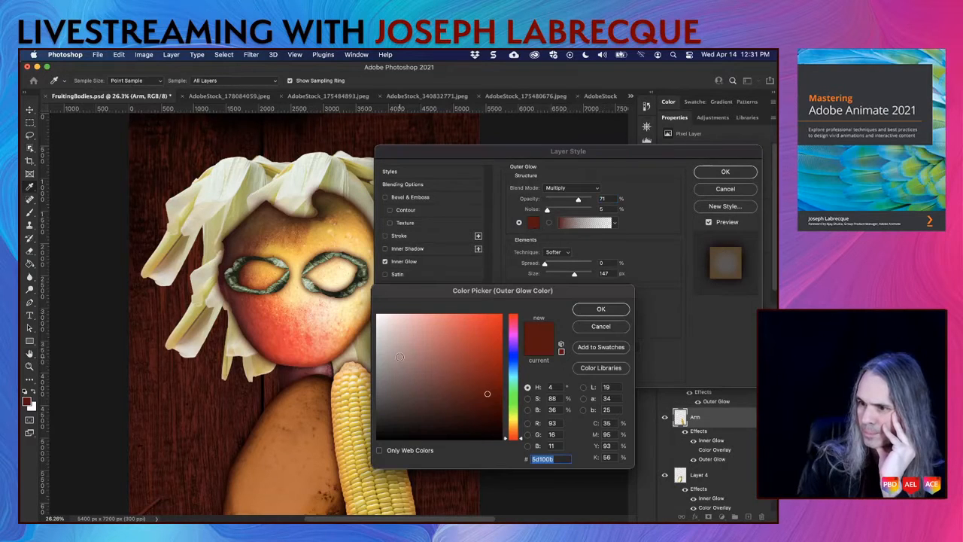
pyautogui.click(321, 449)
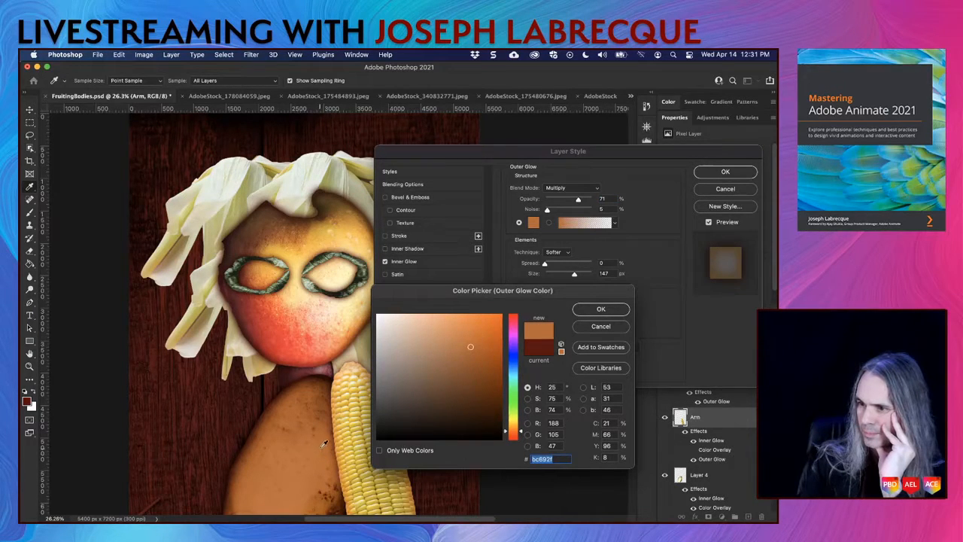
pyautogui.click(593, 309)
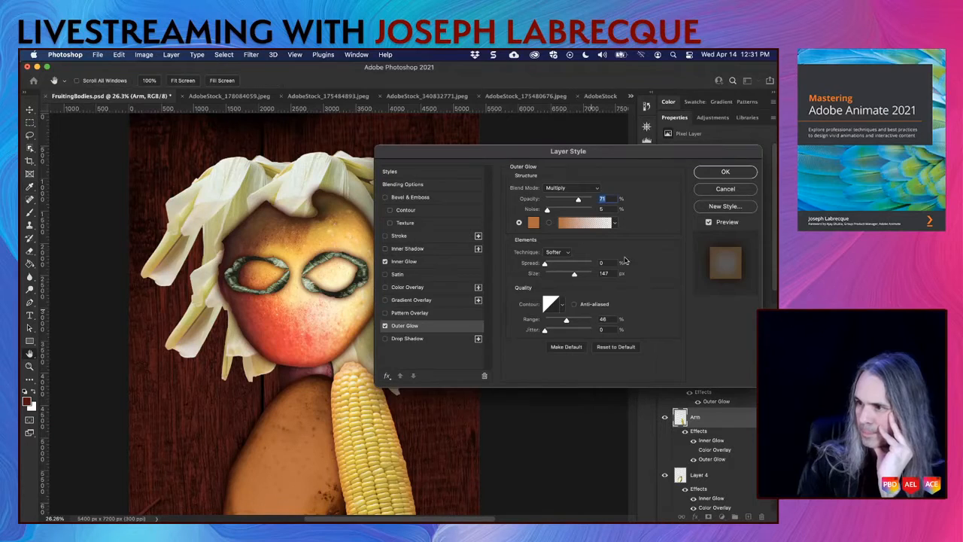
pyautogui.click(723, 173)
pyautogui.press('super+s')
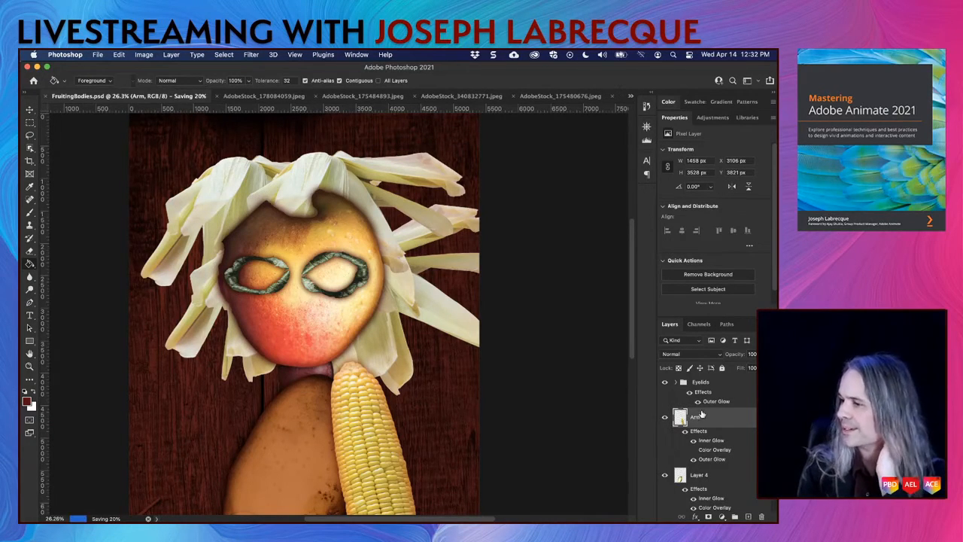
# Paste the copied Layer 4 layer style onto the Neck layer
pyautogui.scroll(-5, 706, 429)
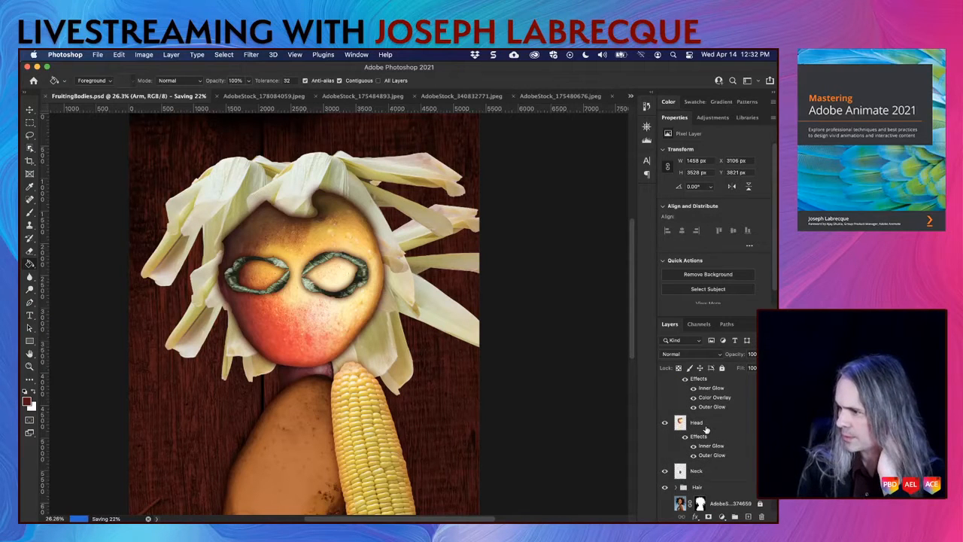
pyautogui.rightClick(727, 470)
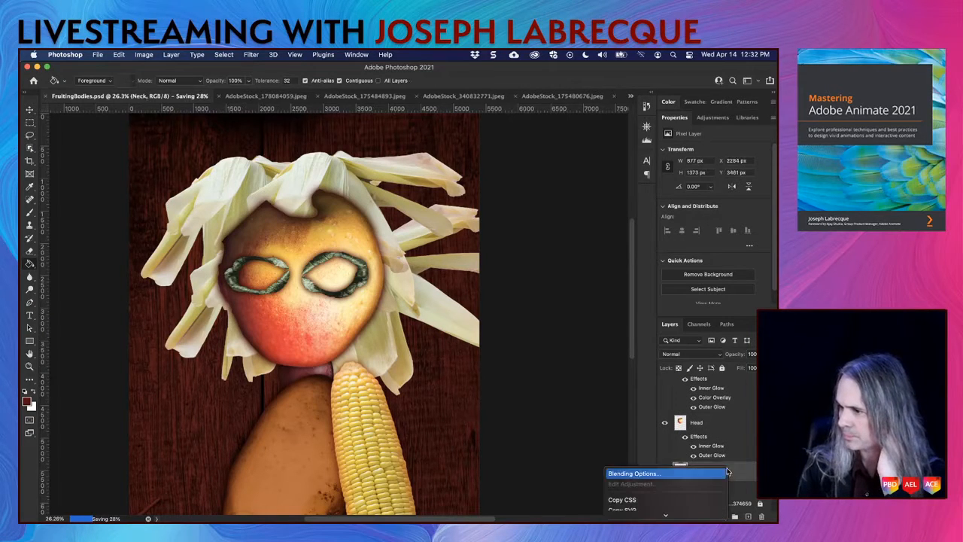
pyautogui.scroll(-10, 699, 472)
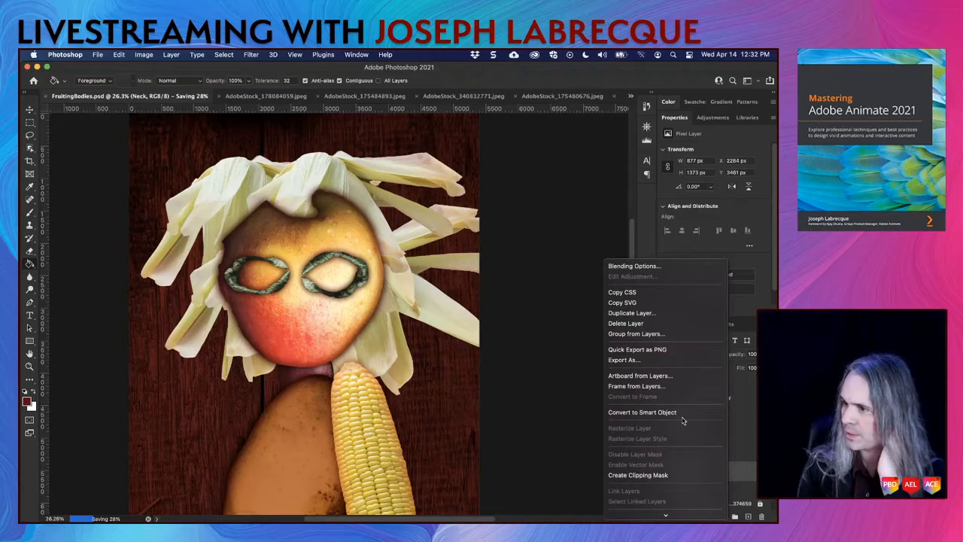
pyautogui.scroll(-10, 682, 421)
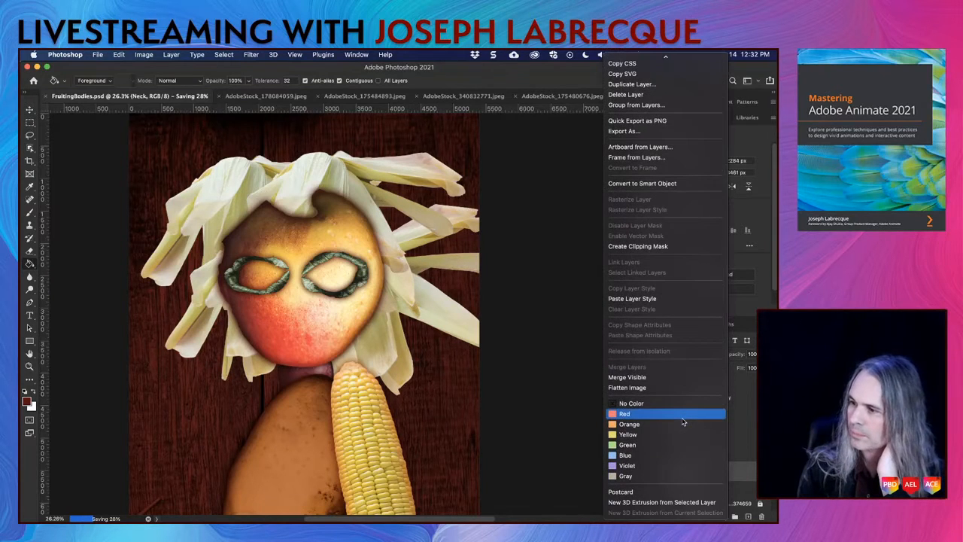
pyautogui.click(659, 298)
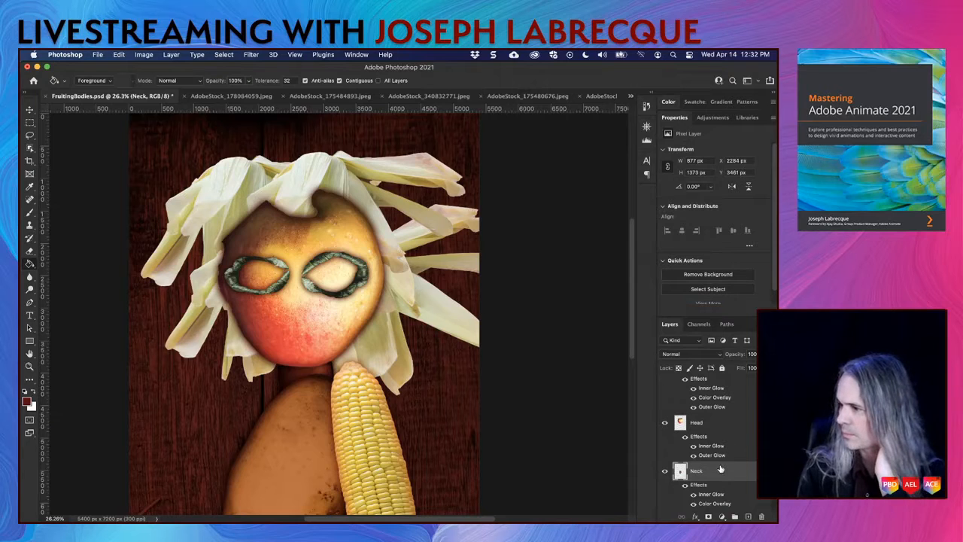
# Change the Neck's Color Overlay to salmon #fe7f6e sampled from the apple, apply the style and save the document
pyautogui.scroll(-2, 720, 481)
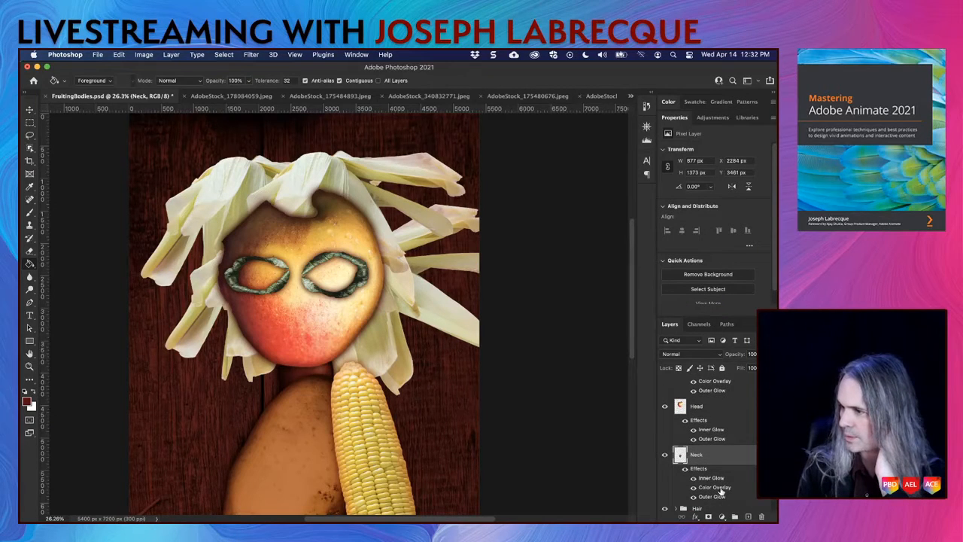
pyautogui.doubleClick(737, 490)
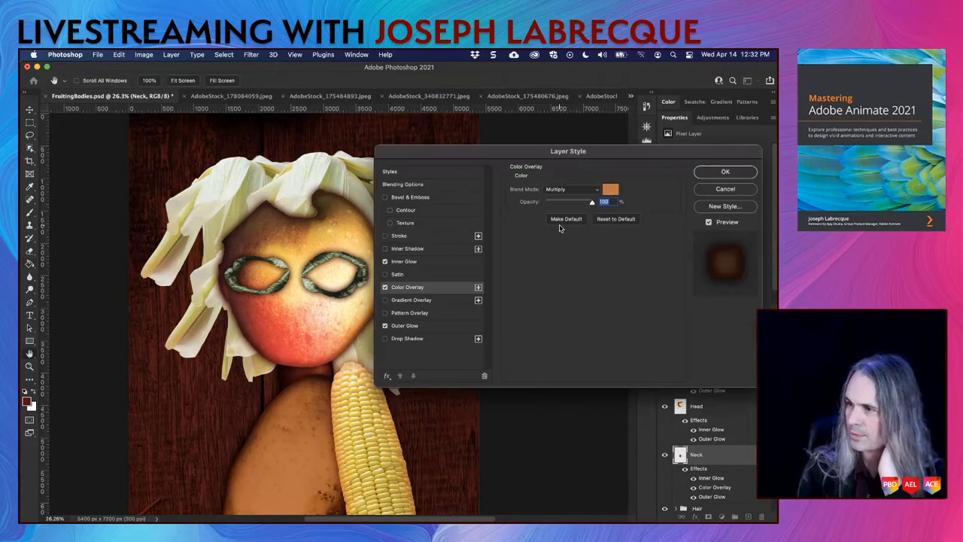
pyautogui.click(613, 191)
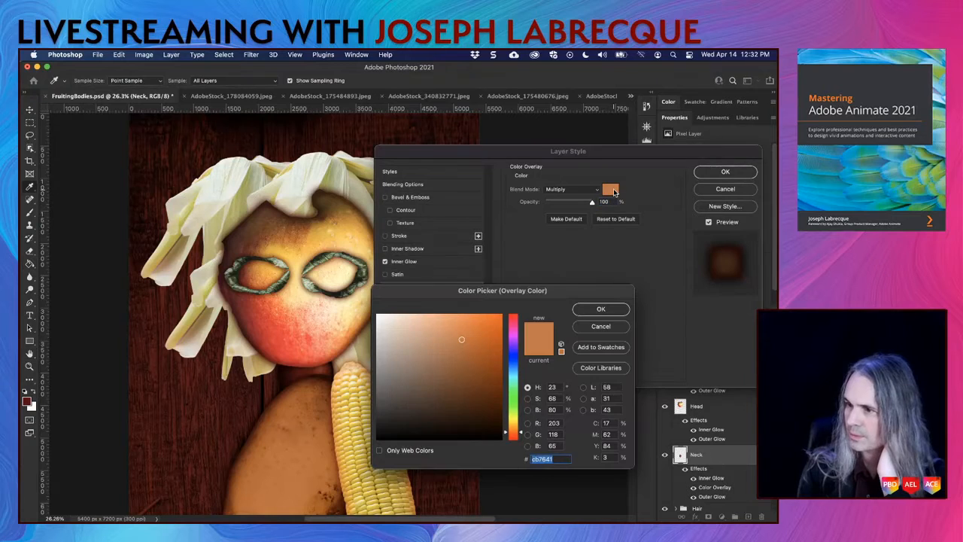
pyautogui.click(304, 353)
pyautogui.click(317, 336)
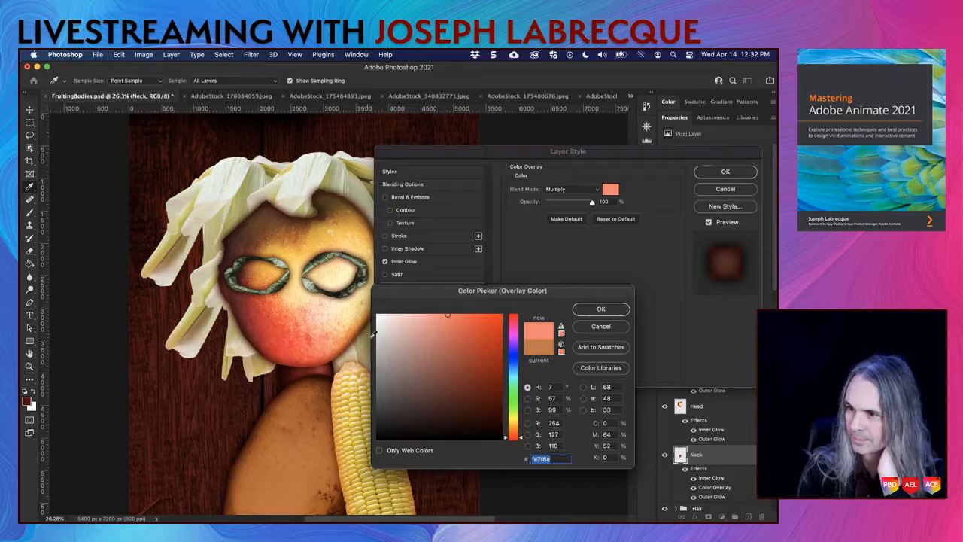
pyautogui.click(595, 310)
pyautogui.click(712, 175)
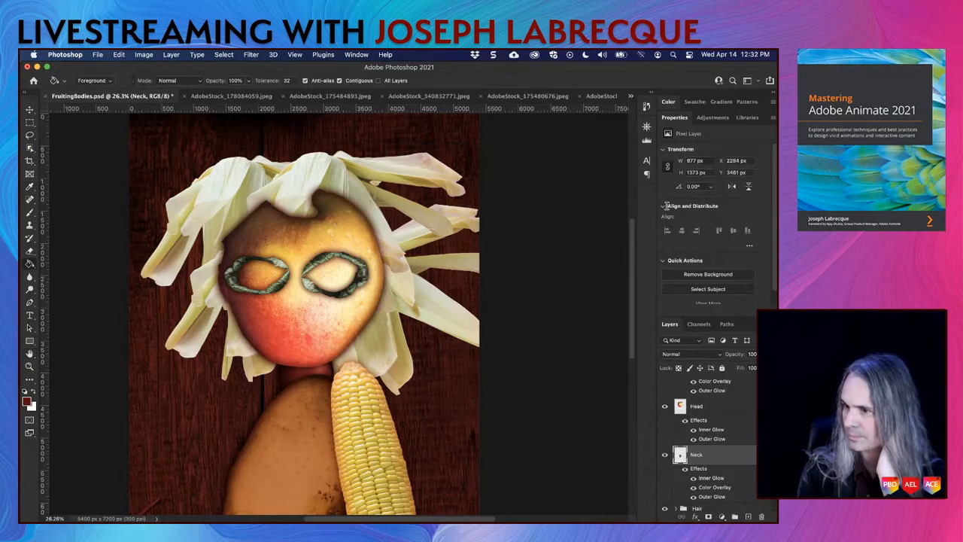
pyautogui.press('super+s')
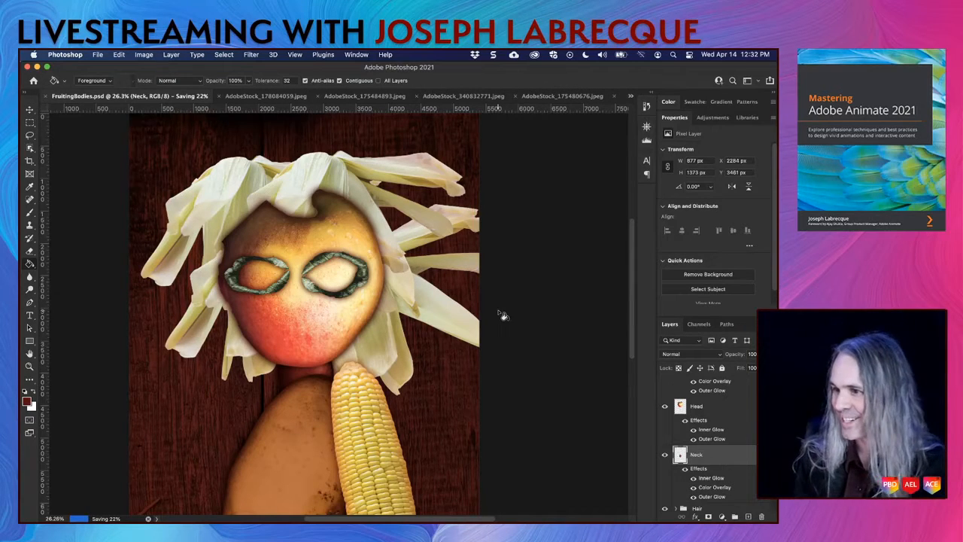
# Add an Inner Glow to the Hair group's layer style
pyautogui.scroll(-3, 724, 426)
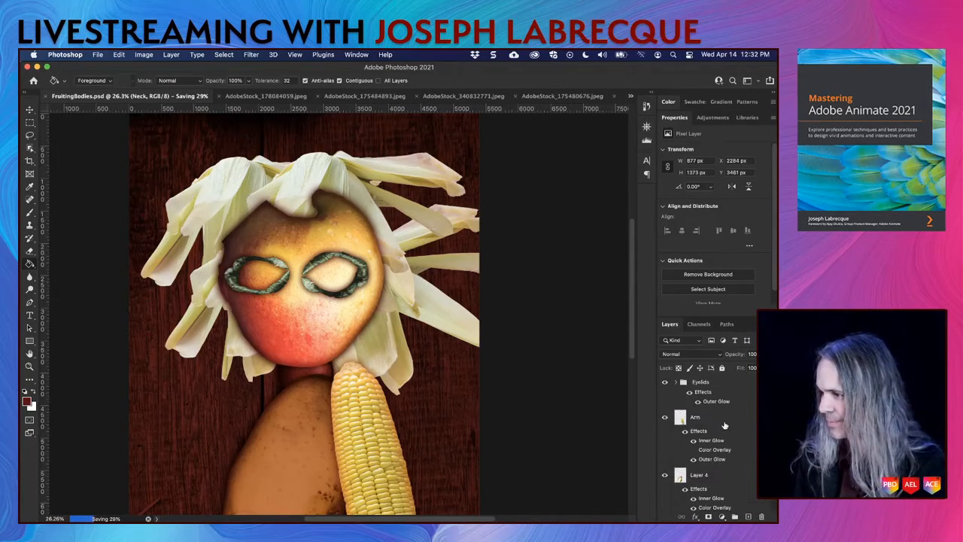
pyautogui.click(726, 444)
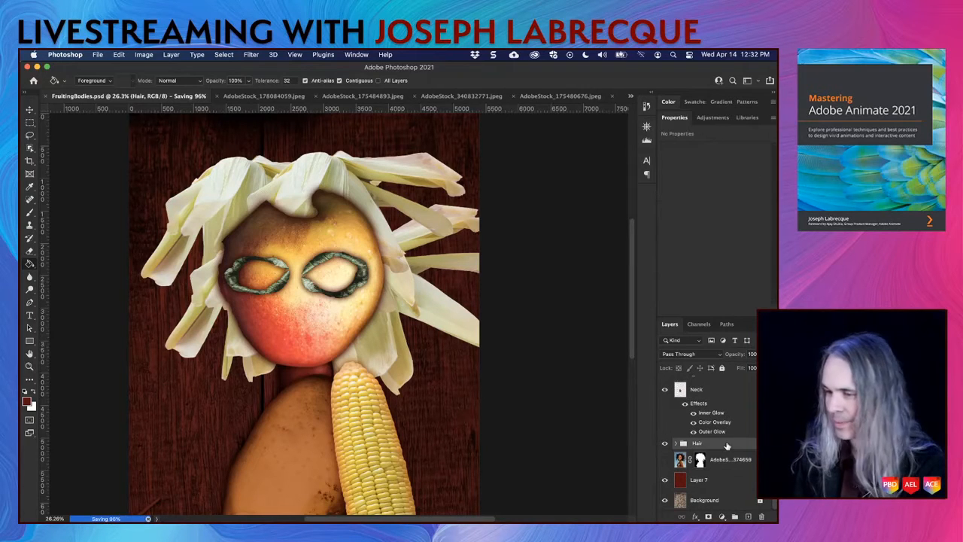
pyautogui.doubleClick(727, 444)
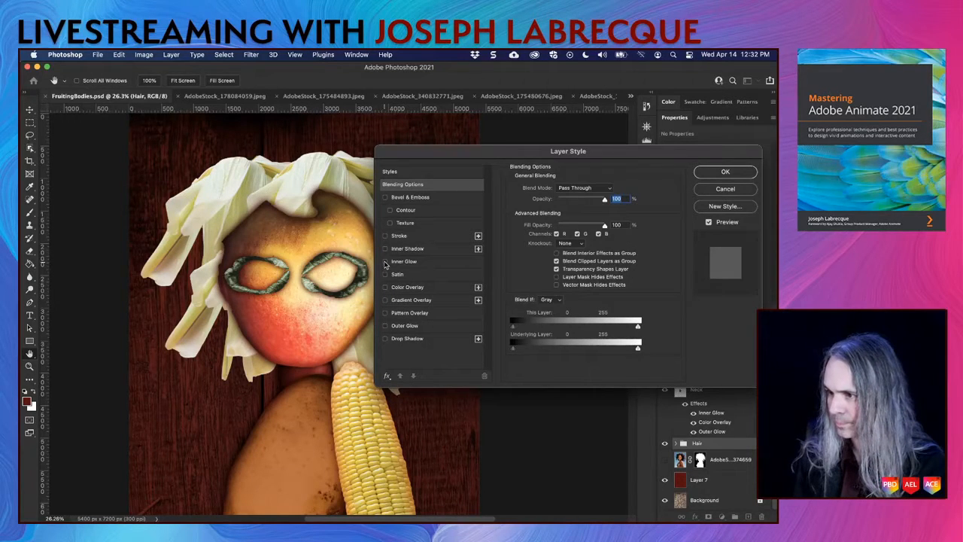
pyautogui.click(385, 261)
pyautogui.click(422, 261)
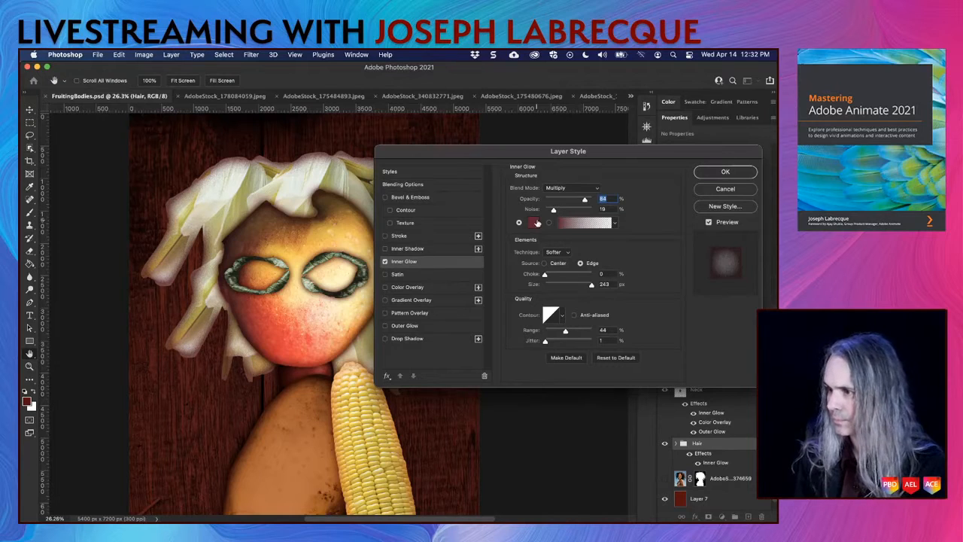
# Set the Hair group's Inner Glow to brown #ab6c34 at 64% opacity, apply the style and save the document
pyautogui.click(534, 222)
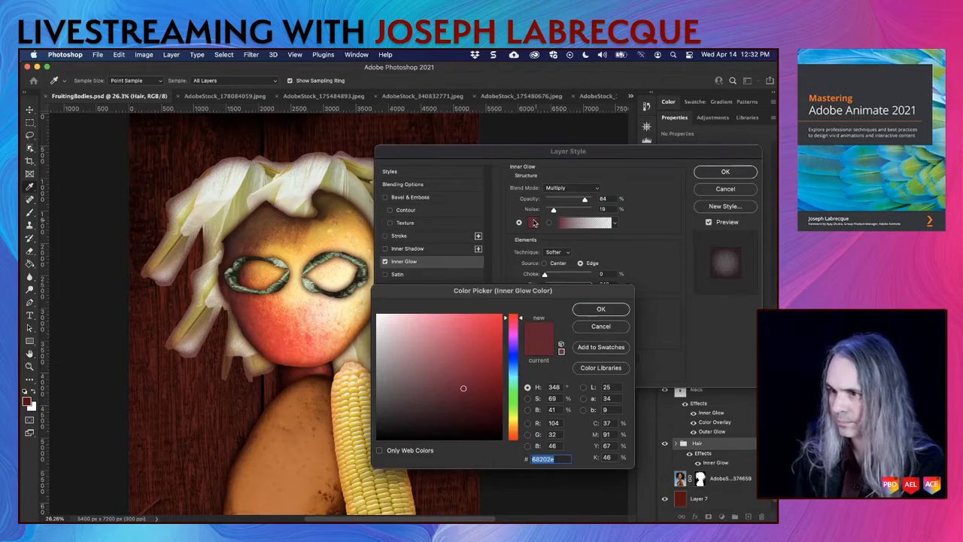
pyautogui.click(242, 194)
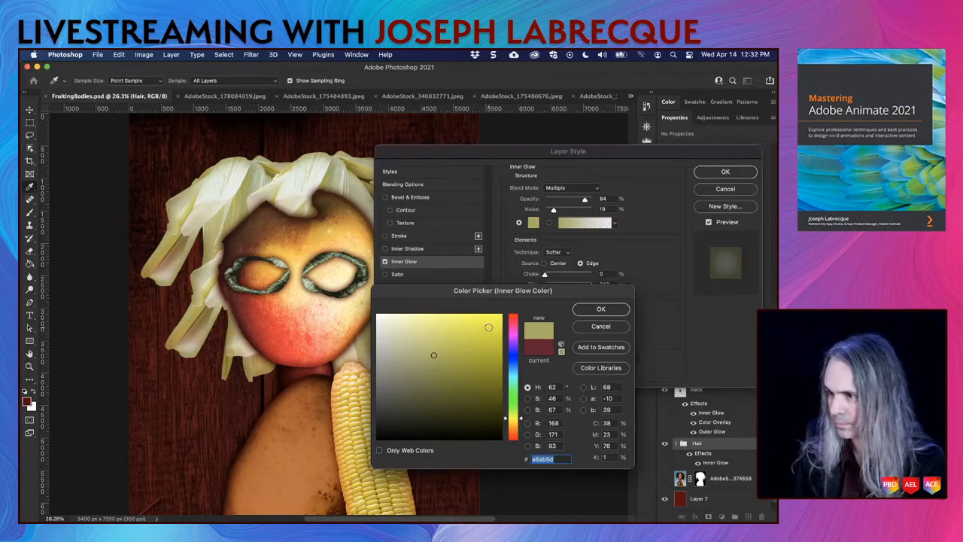
pyautogui.click(519, 429)
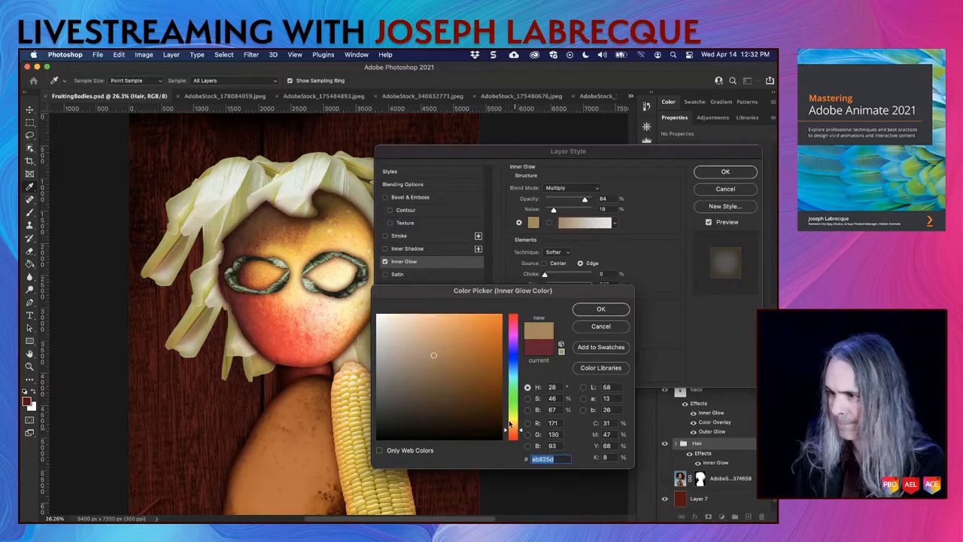
pyautogui.click(458, 355)
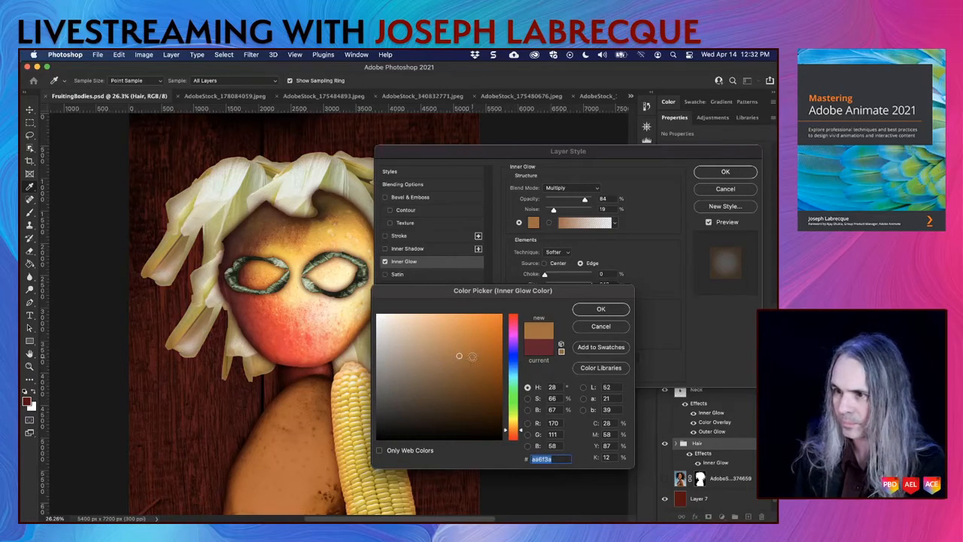
pyautogui.click(473, 357)
pyautogui.click(463, 354)
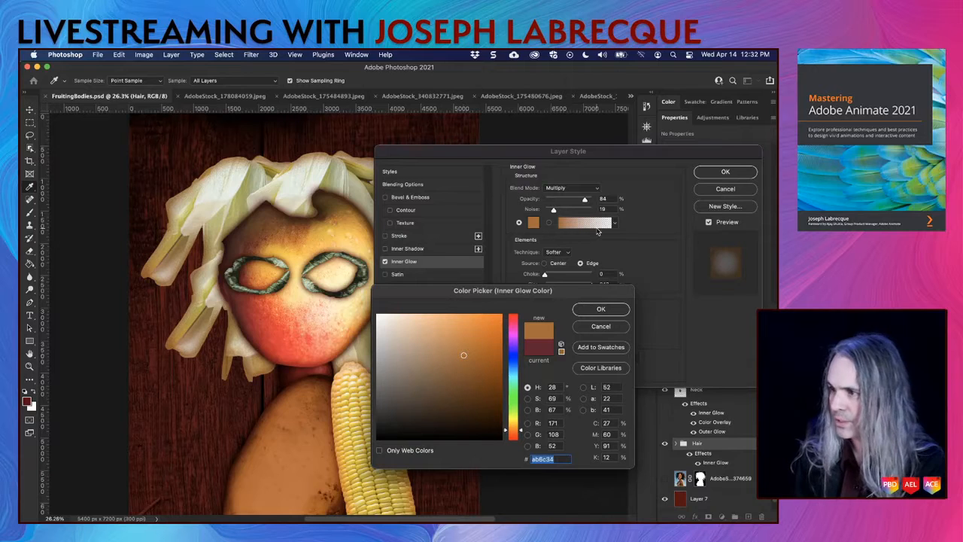
pyautogui.click(600, 309)
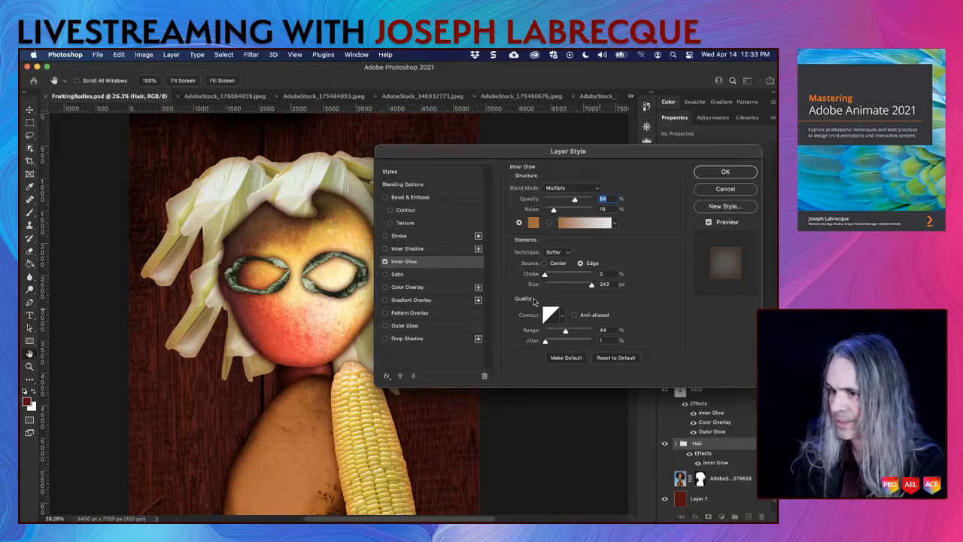
pyautogui.click(747, 172)
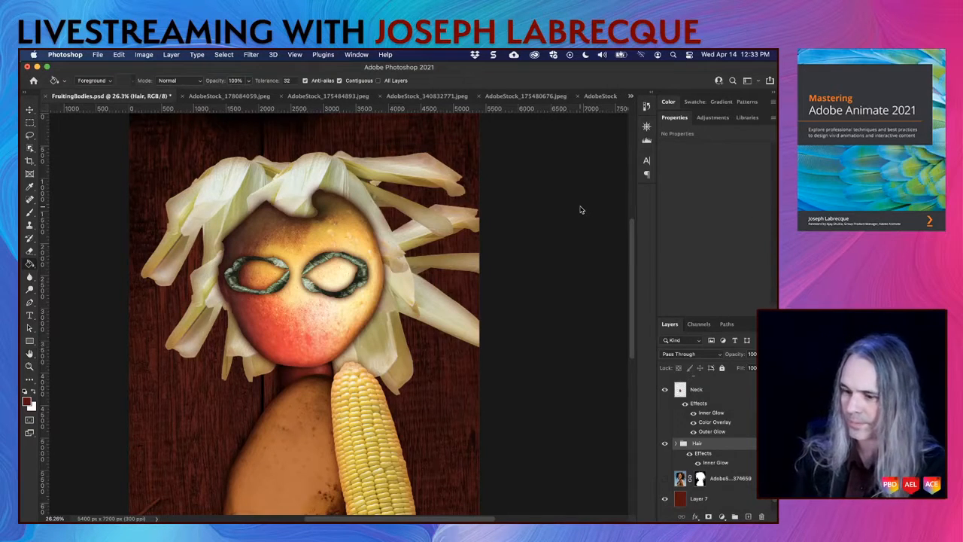
pyautogui.press('super+s')
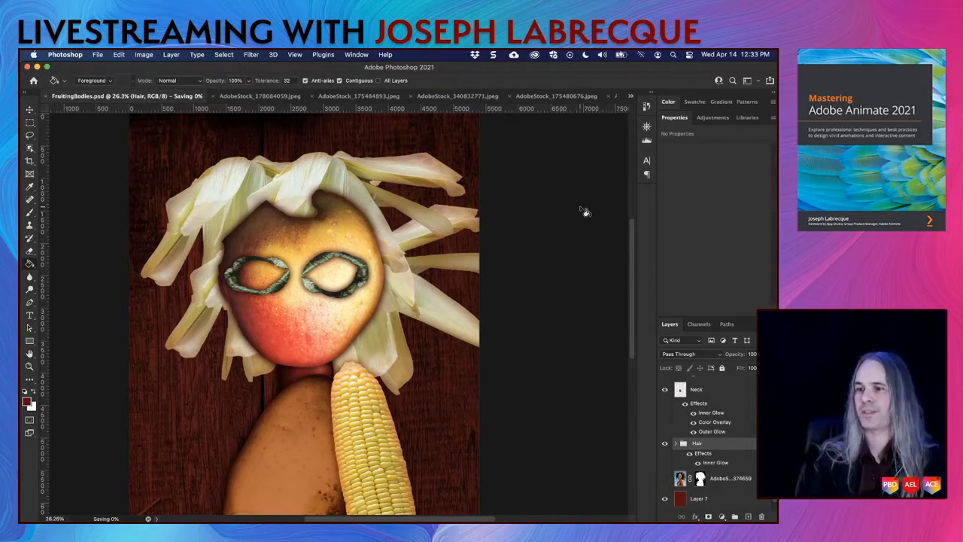
# Try a Drop Shadow with a distance of 0 px on the Hair group
pyautogui.doubleClick(744, 463)
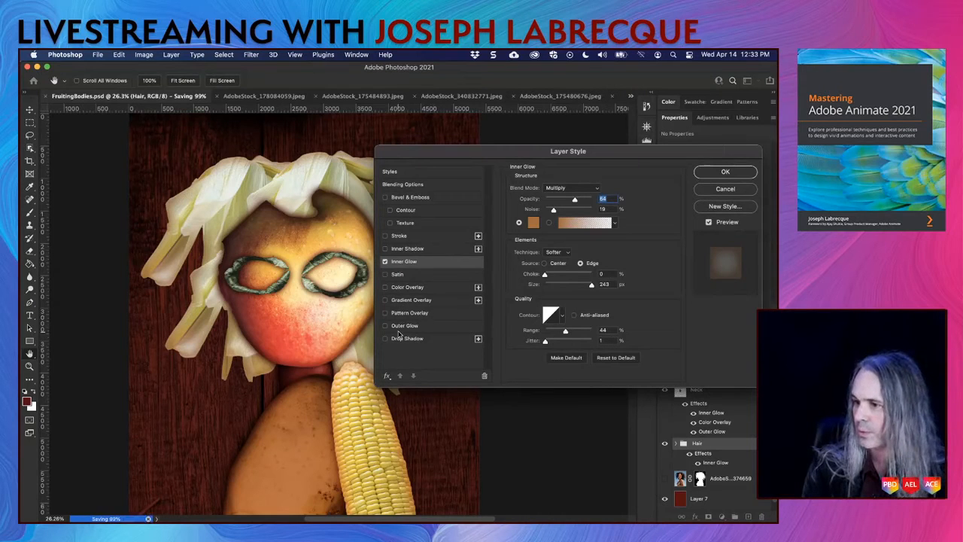
pyautogui.click(385, 338)
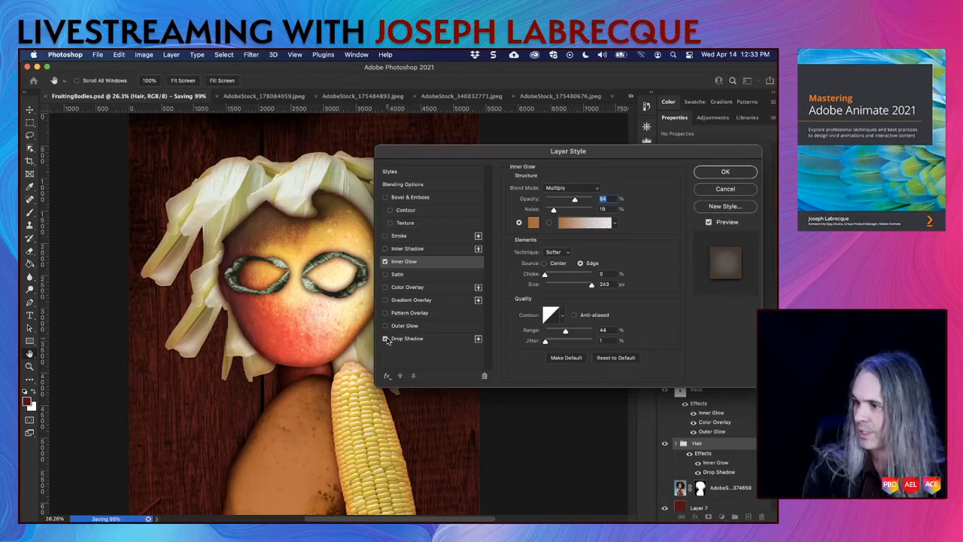
pyautogui.click(405, 339)
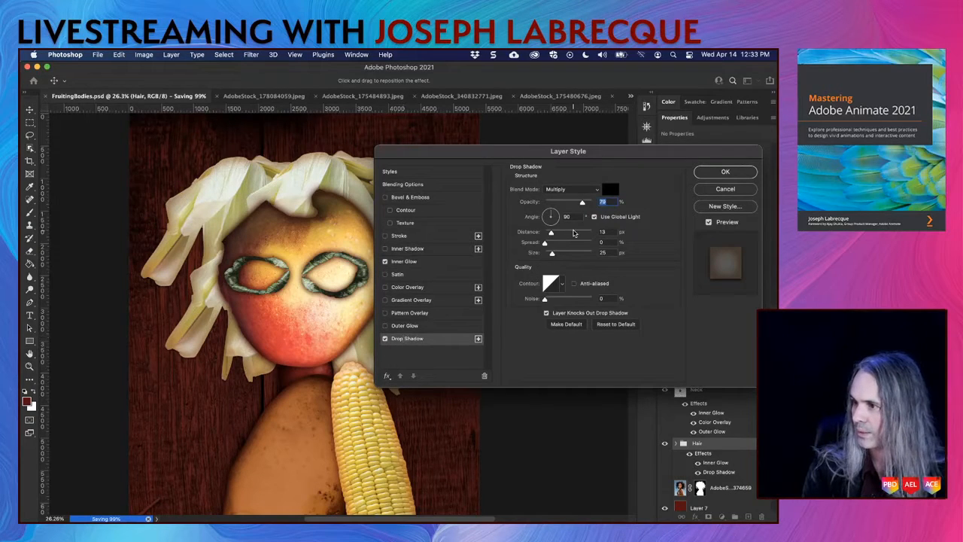
pyautogui.moveTo(551, 234); pyautogui.dragTo(527, 235)
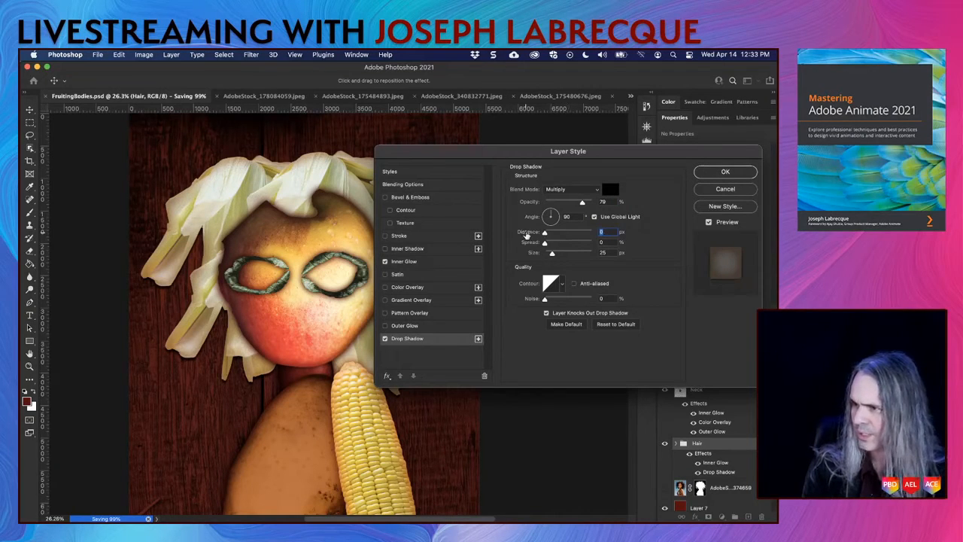
pyautogui.click(385, 339)
# Add an Outer Glow to the Hair group at 81% opacity in a near-black dark red
pyautogui.click(385, 325)
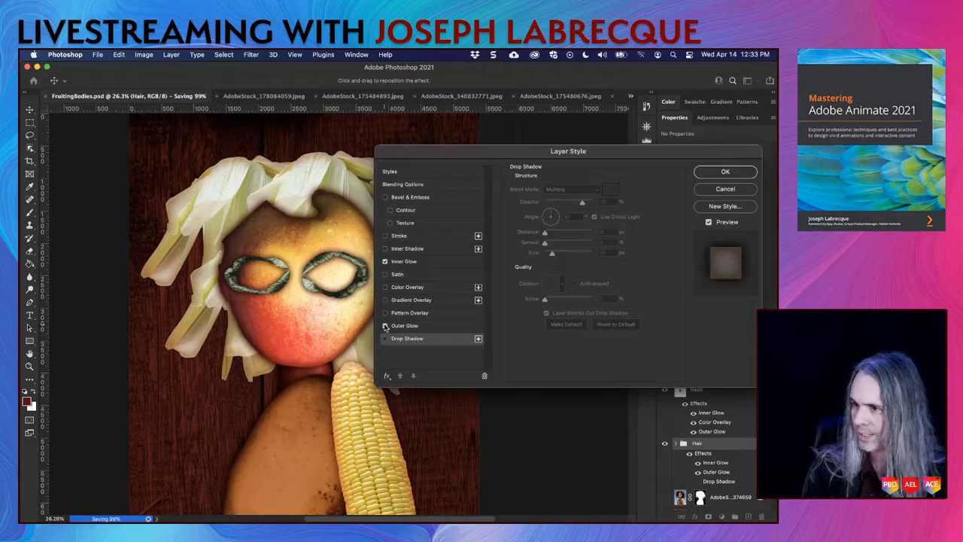
pyautogui.click(404, 325)
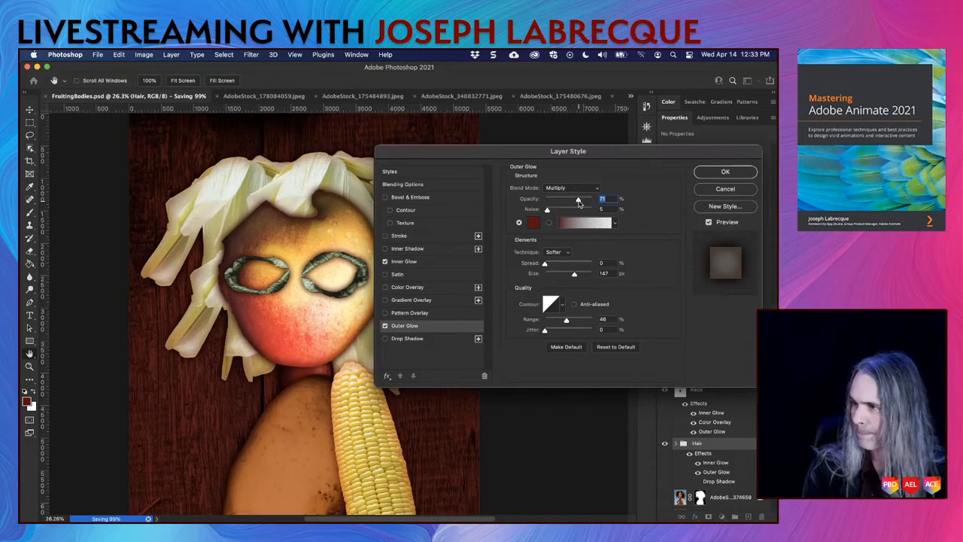
pyautogui.moveTo(578, 202); pyautogui.dragTo(582, 201)
pyautogui.click(534, 223)
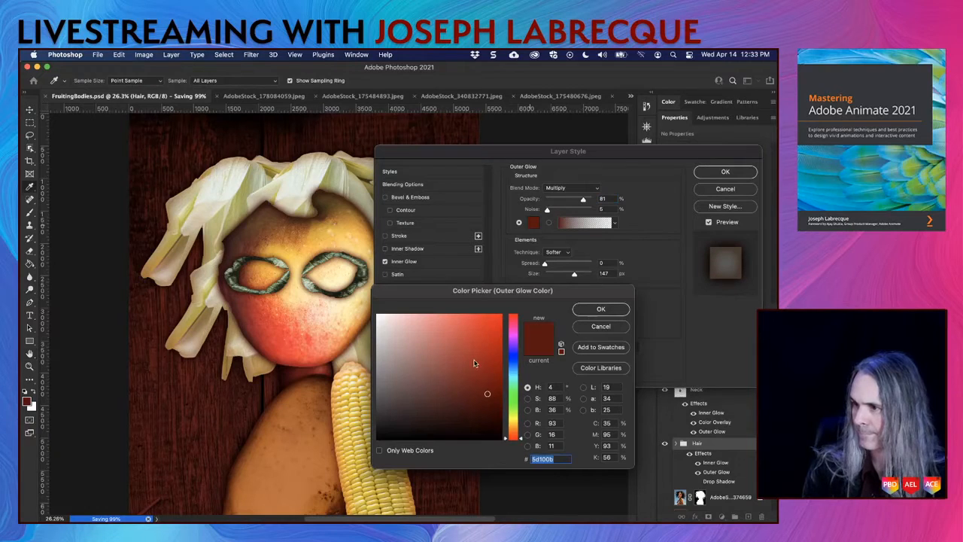
pyautogui.moveTo(476, 364); pyautogui.dragTo(494, 431)
pyautogui.click(599, 311)
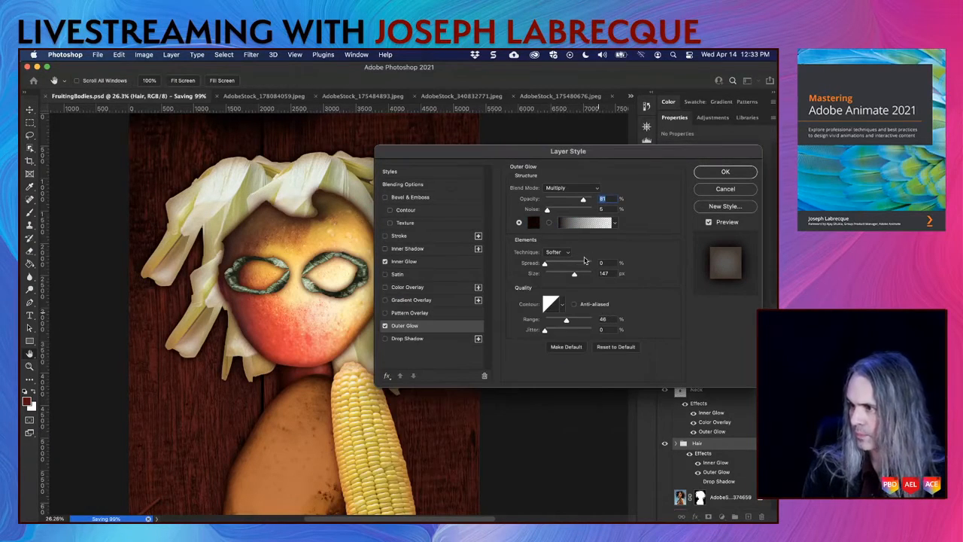
# Set the Hair group's Outer Glow to 174 px size and 70% opacity, apply the style and save the document
pyautogui.moveTo(575, 275)
pyautogui.mouseDown()
pyautogui.moveTo(553, 278)
pyautogui.moveTo(605, 276)
pyautogui.moveTo(578, 275)
pyautogui.mouseUp()
pyautogui.moveTo(580, 200); pyautogui.dragTo(578, 200)
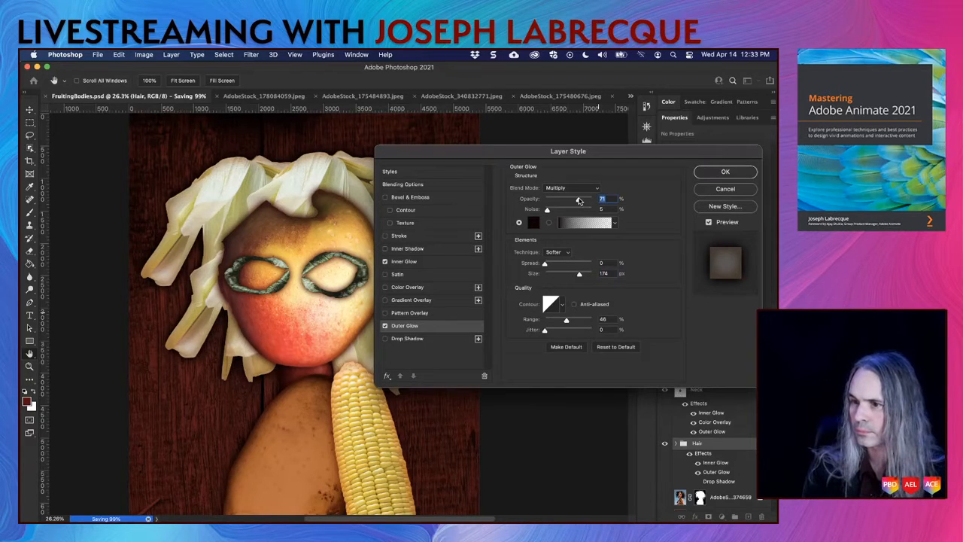
pyautogui.press('Return')
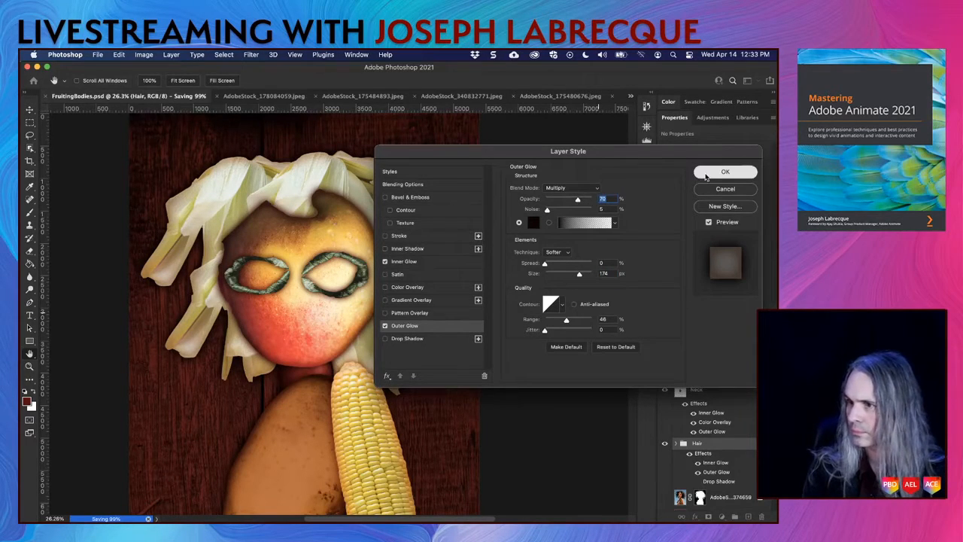
pyautogui.press('super+s')
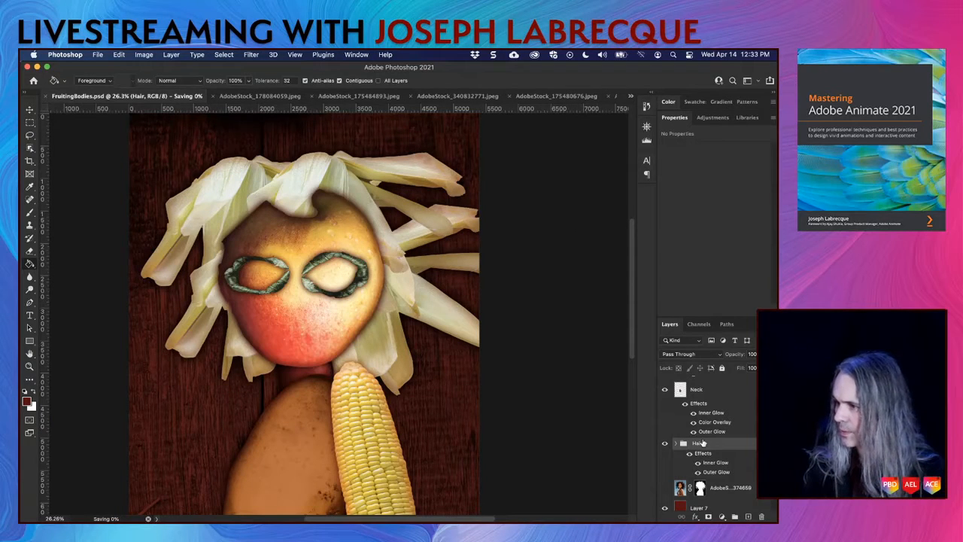
# Add a Color Overlay to the Head layer in dark red #630e13, sampled from the neck area
pyautogui.scroll(5, 719, 436)
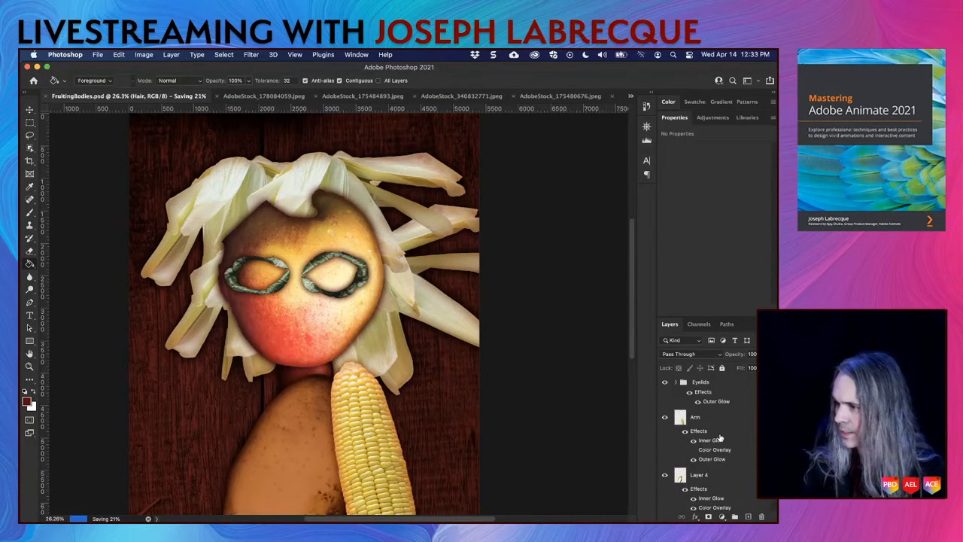
pyautogui.scroll(-2, 720, 436)
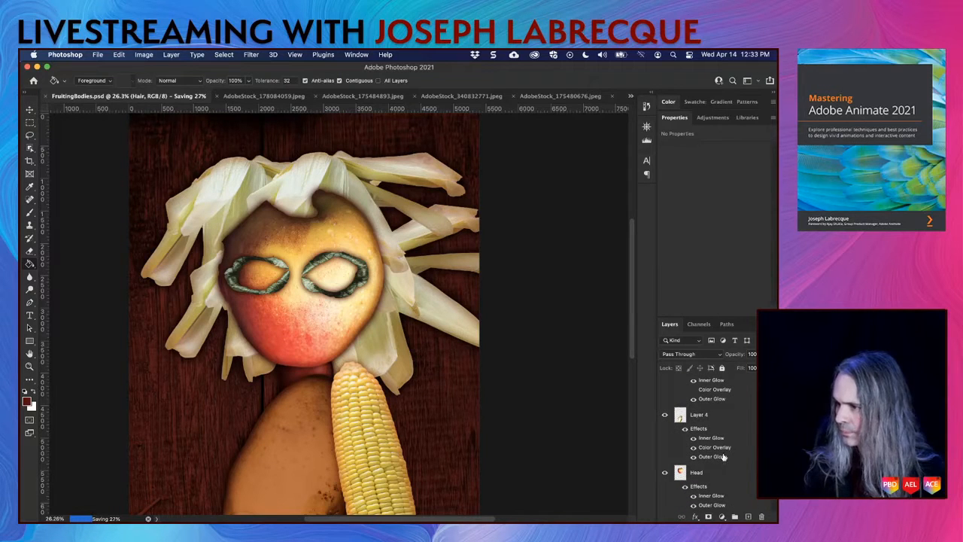
pyautogui.click(722, 472)
pyautogui.scroll(-2, 726, 459)
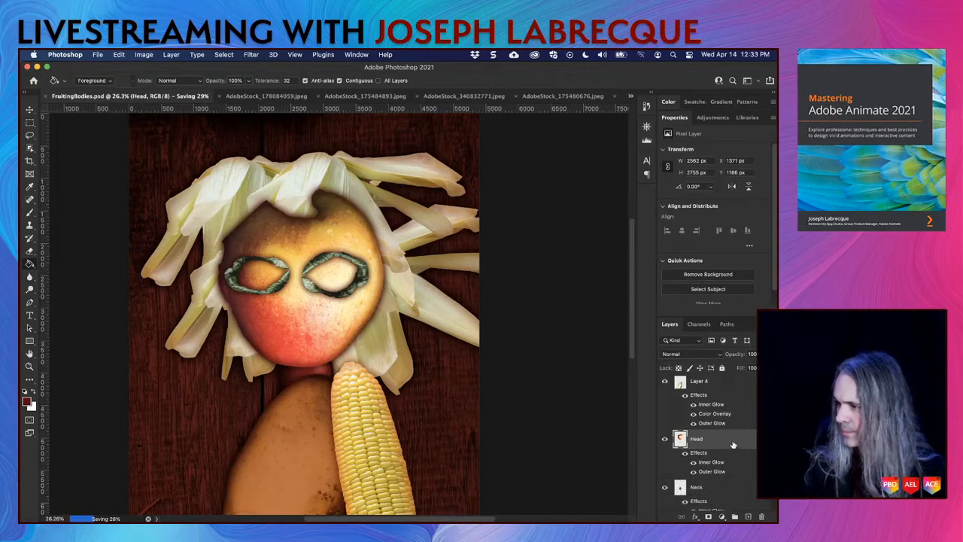
pyautogui.doubleClick(734, 443)
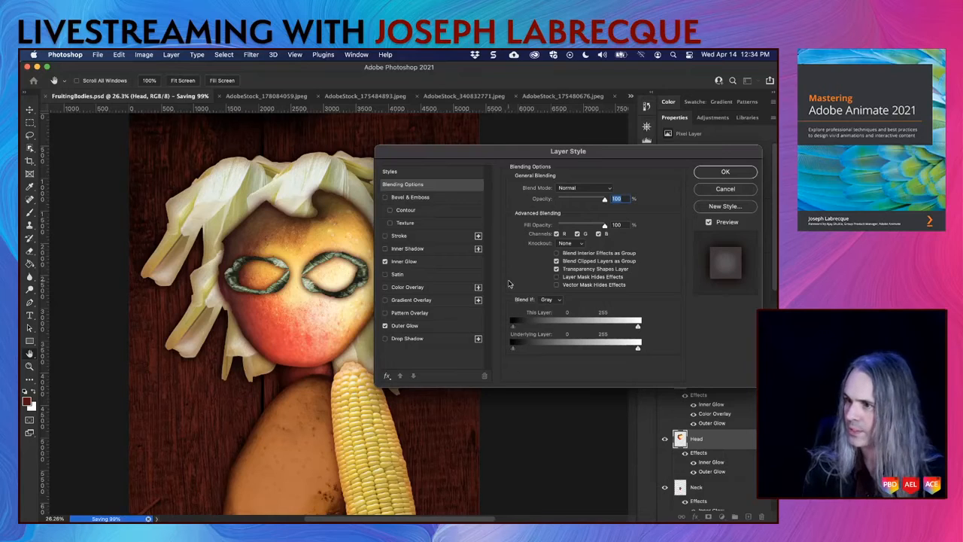
pyautogui.click(385, 287)
pyautogui.click(405, 287)
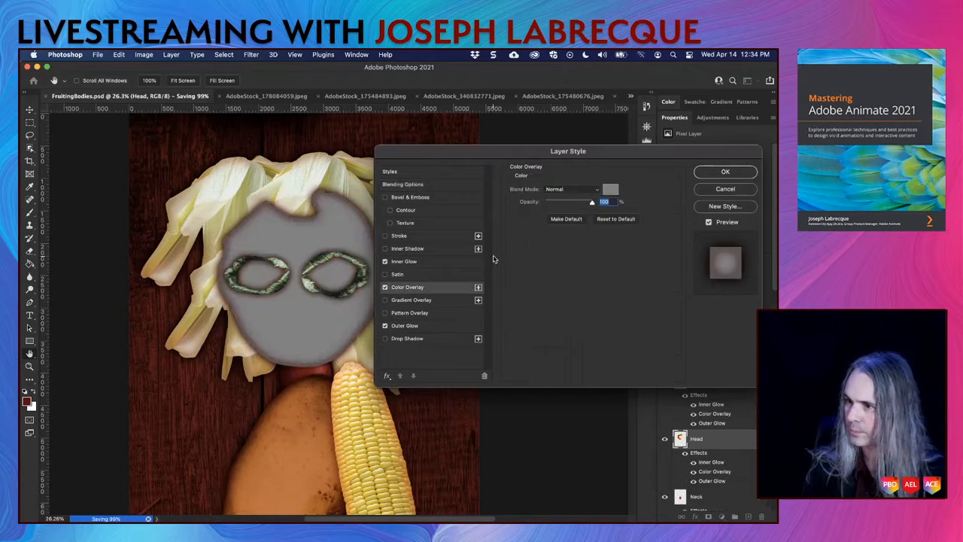
pyautogui.click(609, 191)
pyautogui.click(295, 443)
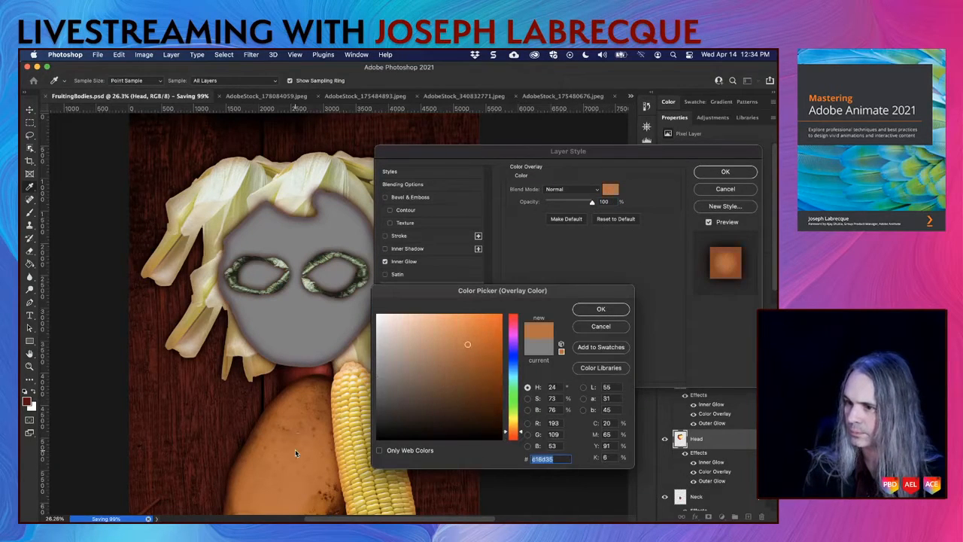
pyautogui.click(303, 374)
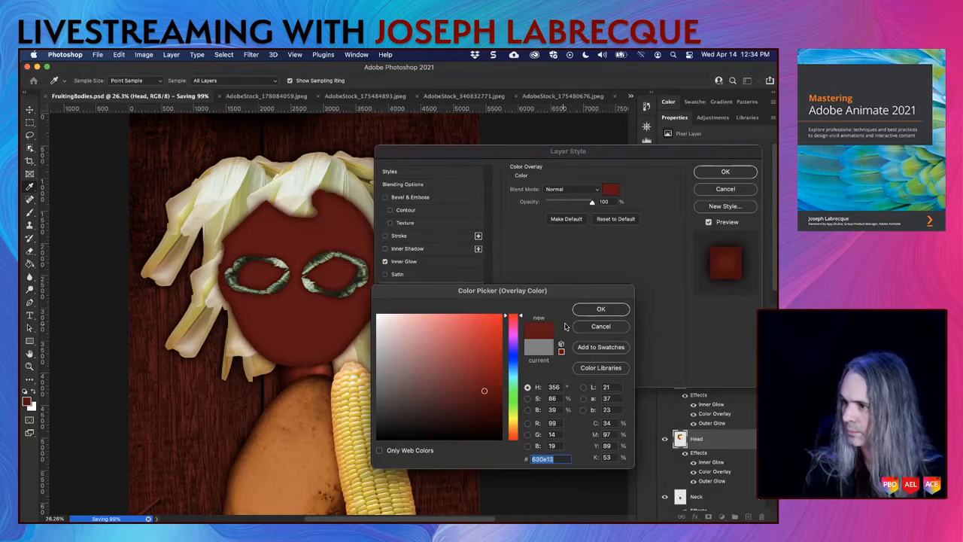
pyautogui.click(600, 309)
# Set the Head's Color Overlay to Multiply at 45% opacity, apply the style and save the document
pyautogui.write('67')
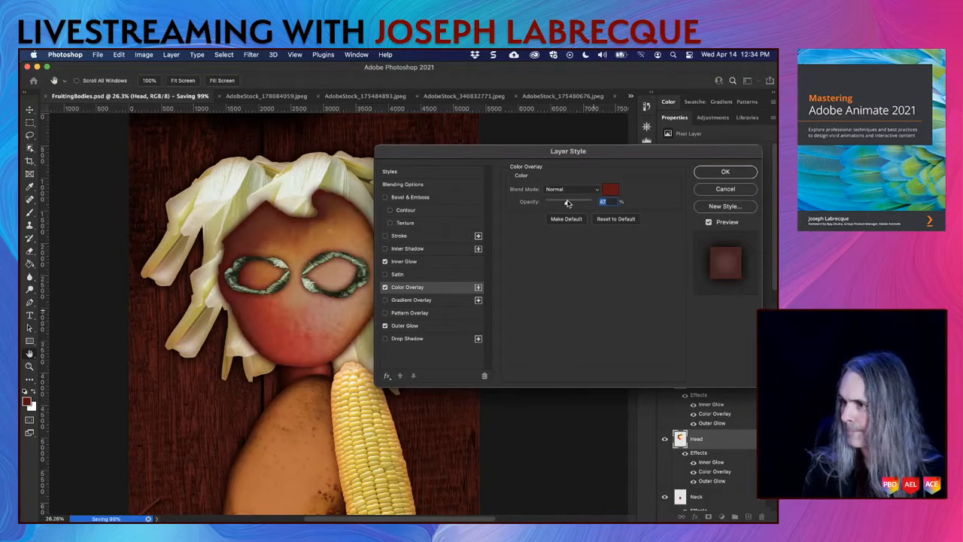
pyautogui.click(571, 188)
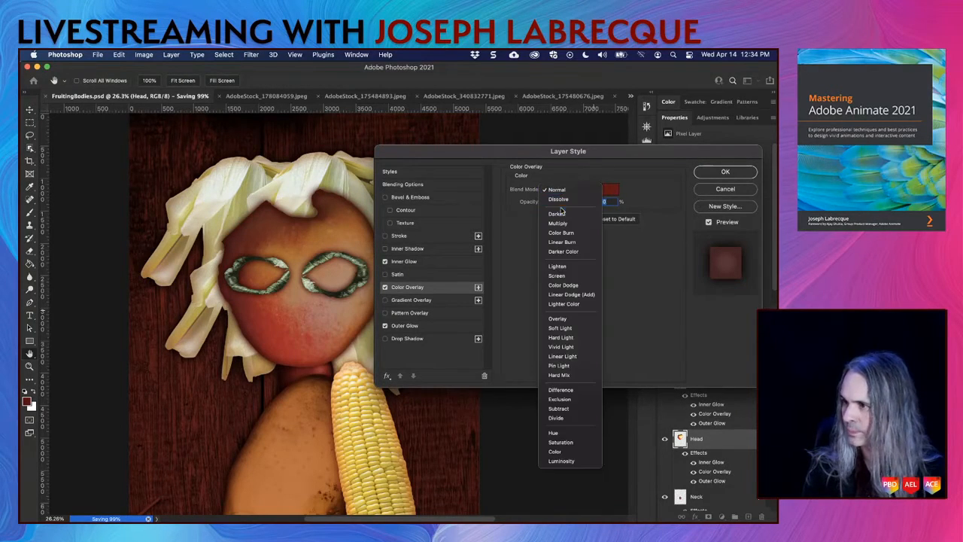
pyautogui.click(560, 224)
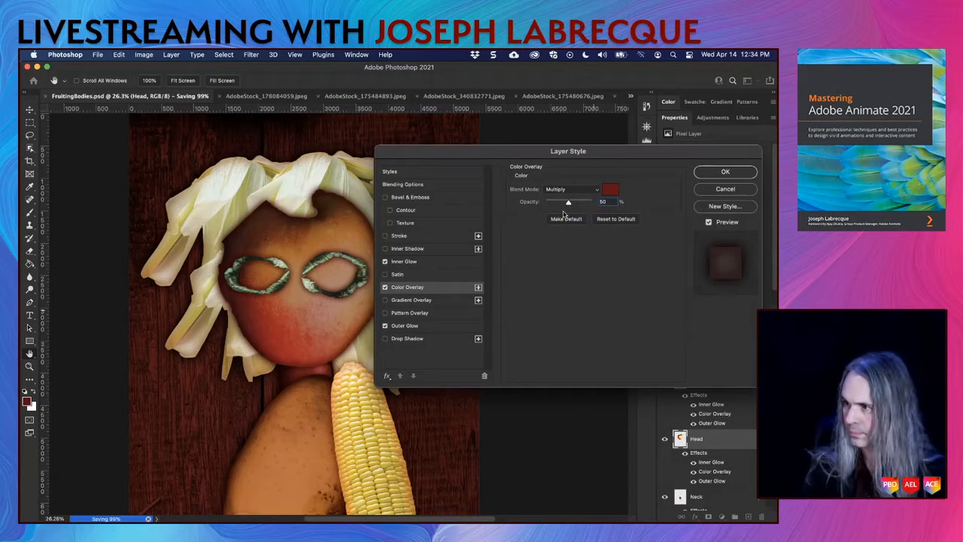
pyautogui.moveTo(570, 203); pyautogui.dragTo(567, 207)
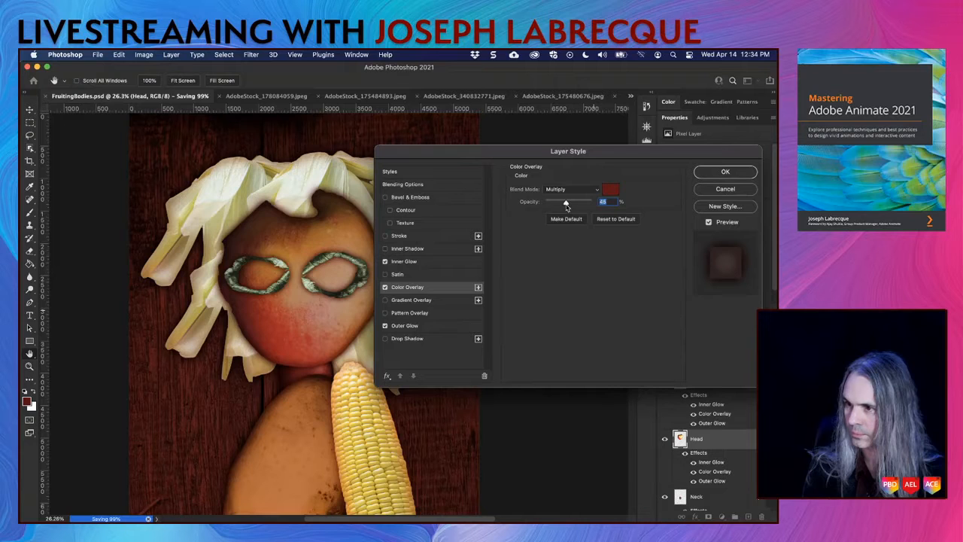
pyautogui.click(725, 172)
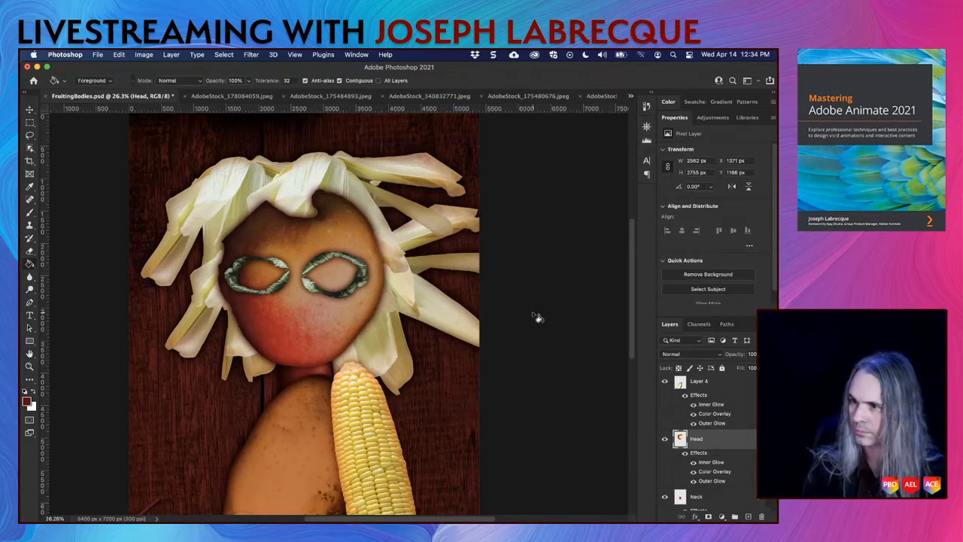
pyautogui.press('super+s')
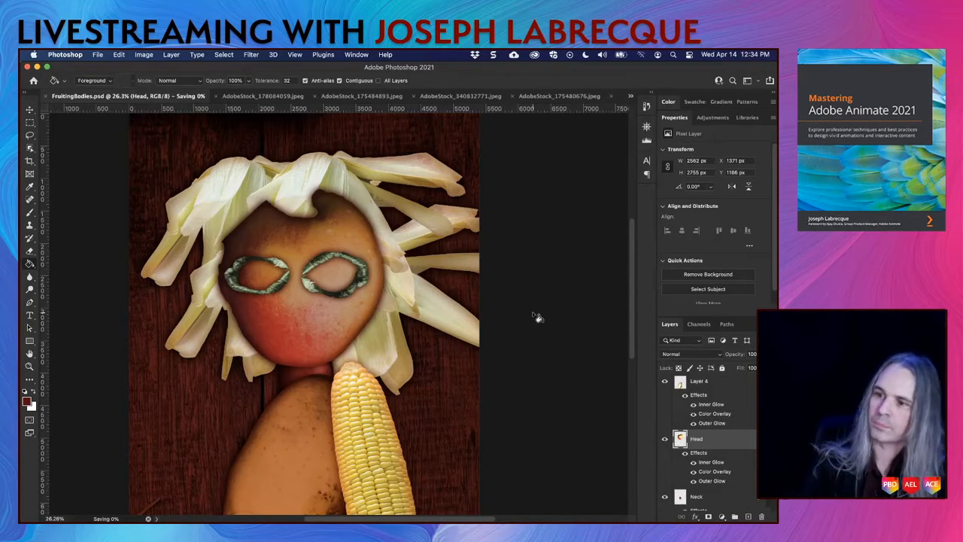
# Move the corn Arm slightly left so that it overlaps the potato body more
pyautogui.click(30, 109)
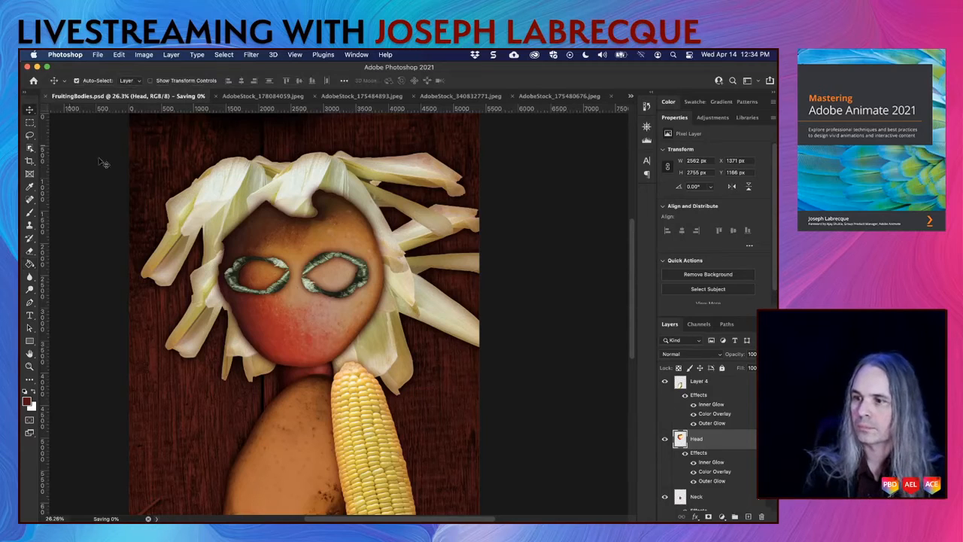
pyautogui.moveTo(366, 431)
pyautogui.mouseDown()
pyautogui.moveTo(359, 423)
pyautogui.moveTo(355, 434)
pyautogui.mouseUp()
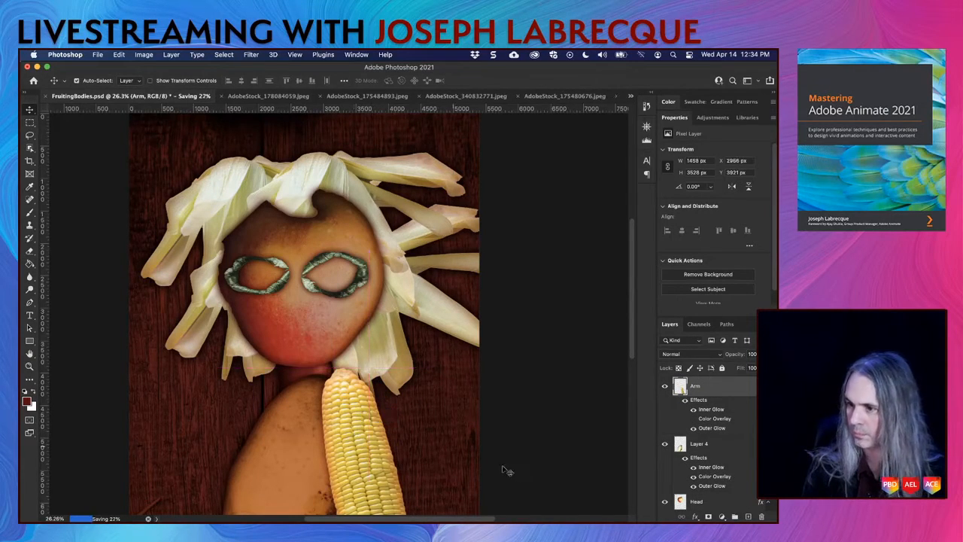
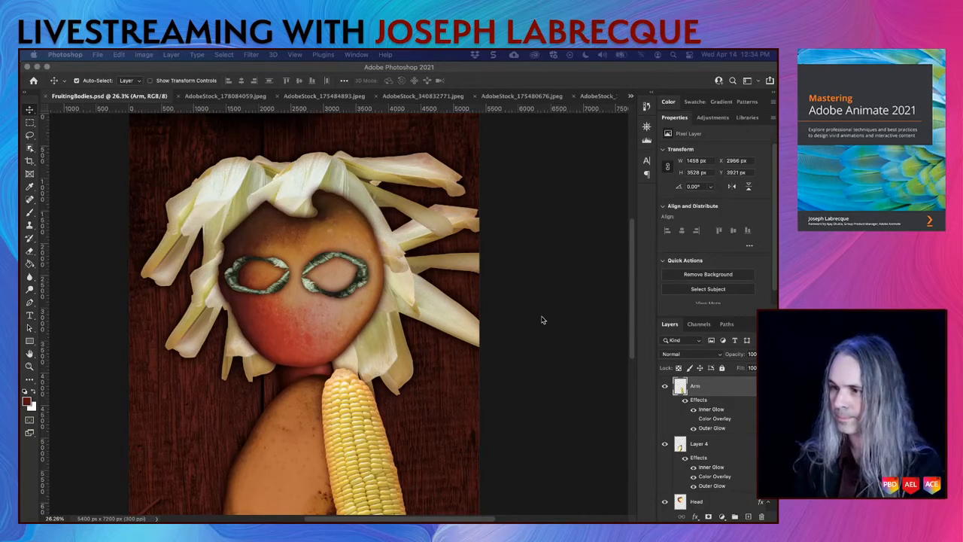
# Move the masked portrait photo layer above the Eyelids group at the top of the layer stack and show it
pyautogui.scroll(-3, 743, 472)
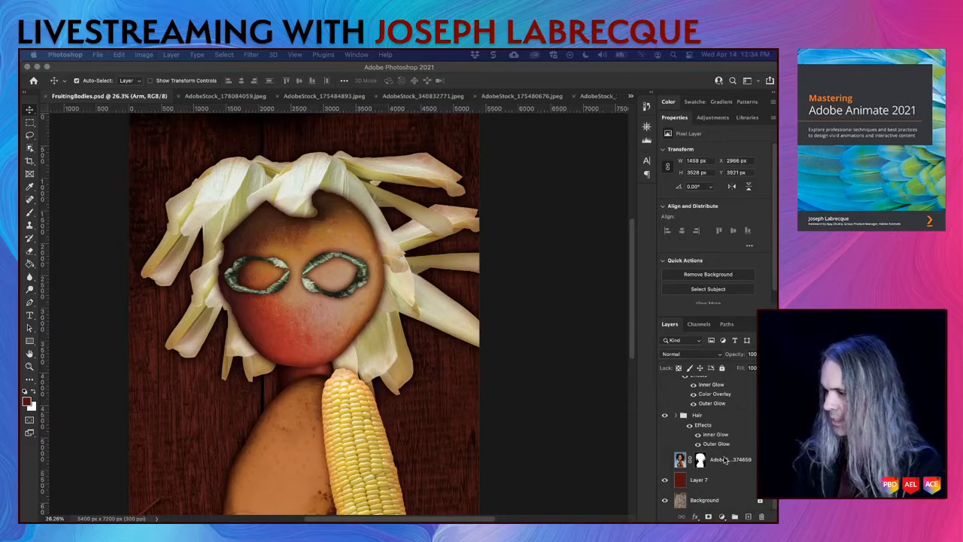
pyautogui.click(728, 465)
pyautogui.moveTo(723, 465); pyautogui.dragTo(704, 382)
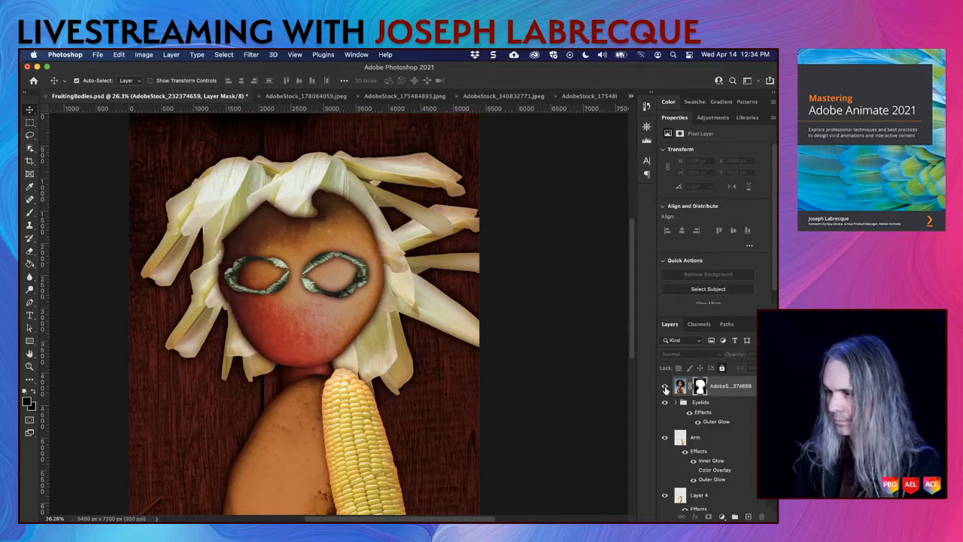
pyautogui.click(665, 387)
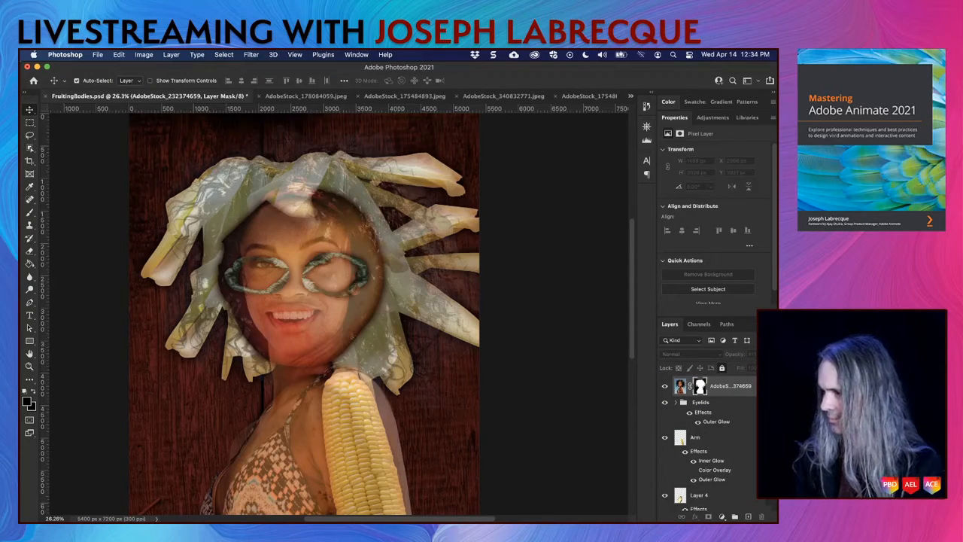
# Raise the portrait photo layer's opacity to 100%, hide the layer again and save the document
pyautogui.click(766, 386)
pyautogui.click(768, 354)
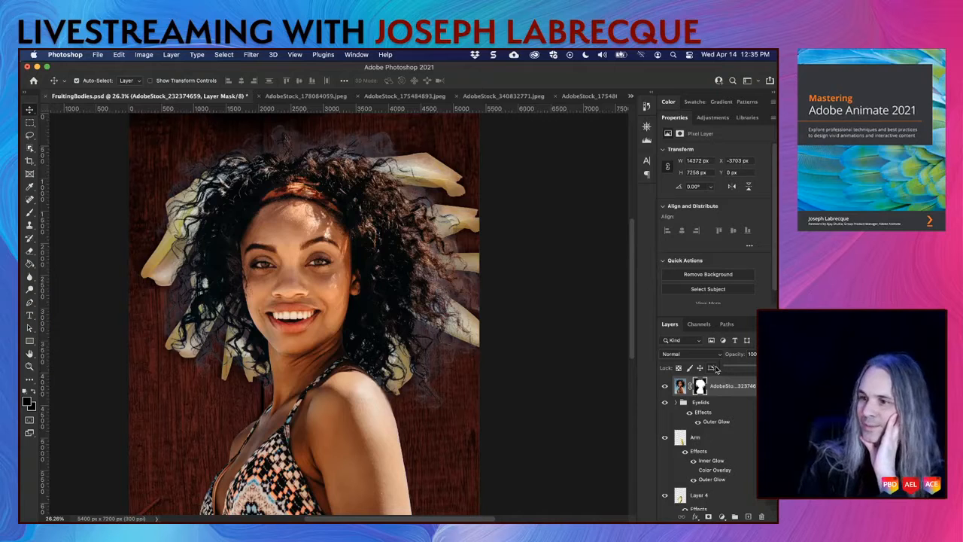
pyautogui.click(665, 386)
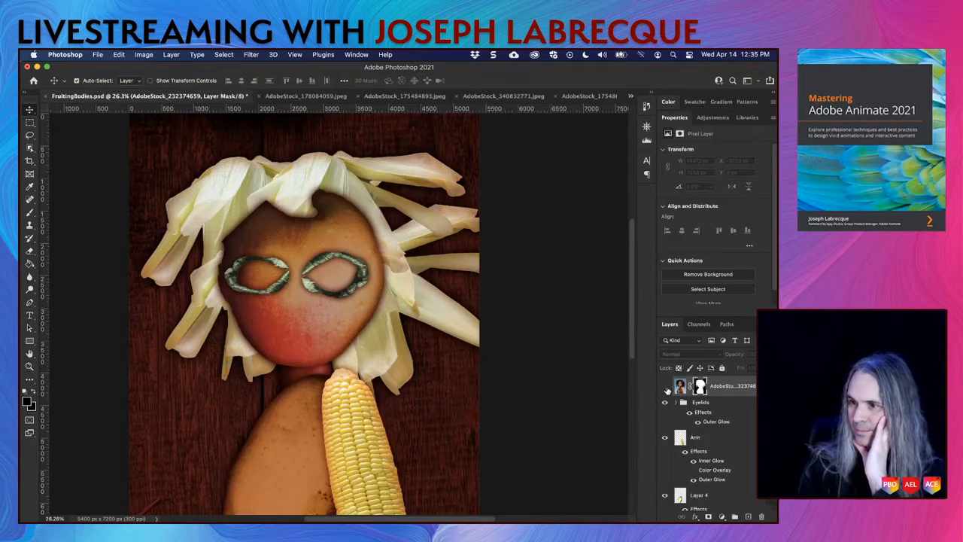
pyautogui.press('super+s')
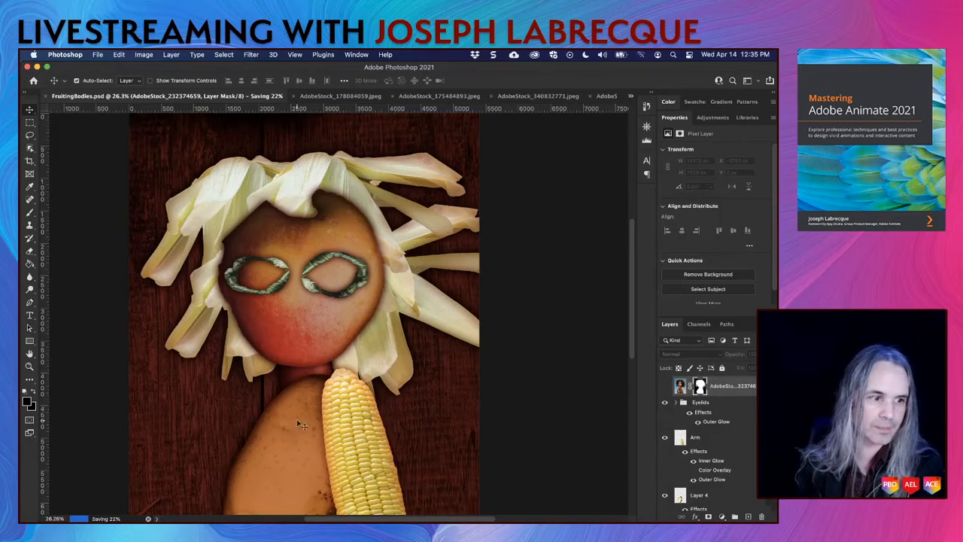
# Go through the open stock photos and bring up the purple cabbage image, AdobeStock_341154429.jpeg
pyautogui.click(525, 97)
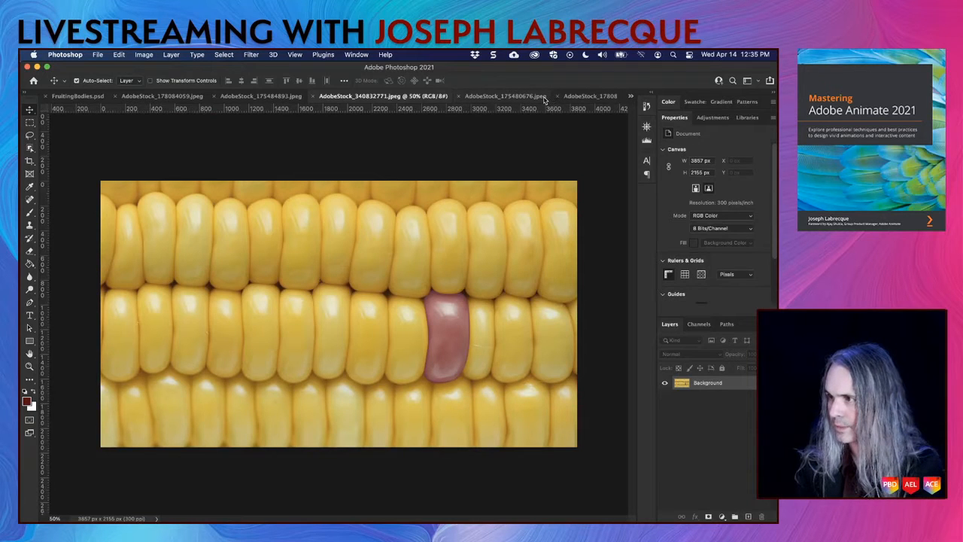
pyautogui.click(576, 97)
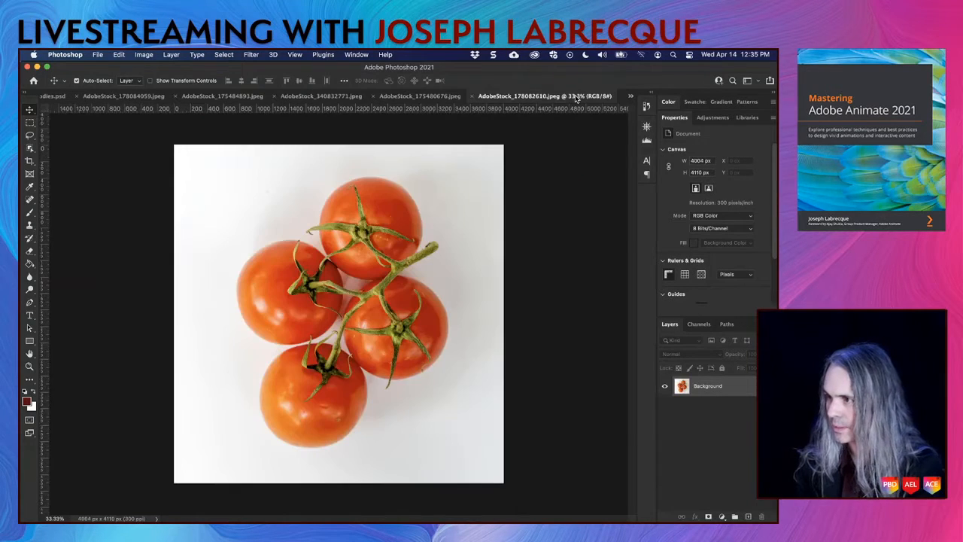
pyautogui.click(630, 96)
pyautogui.click(649, 165)
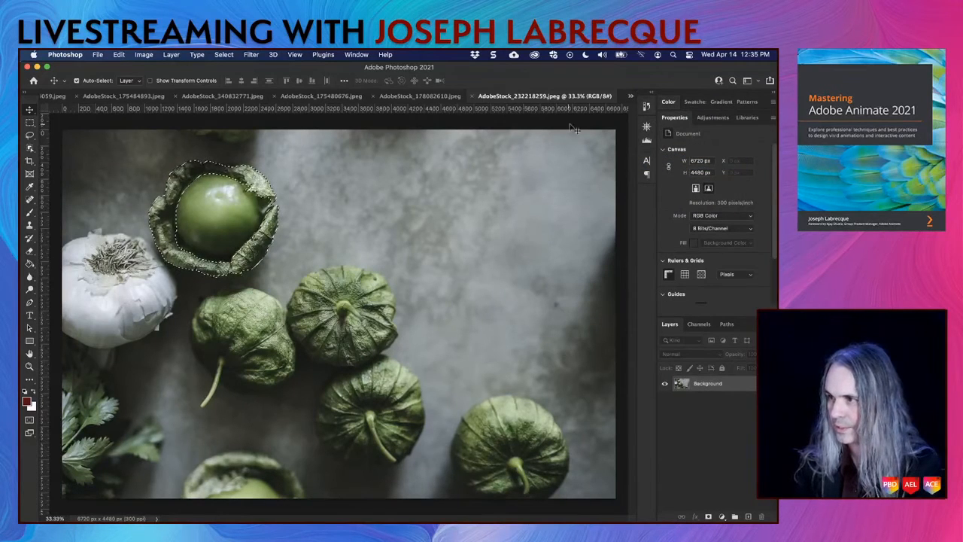
pyautogui.click(631, 97)
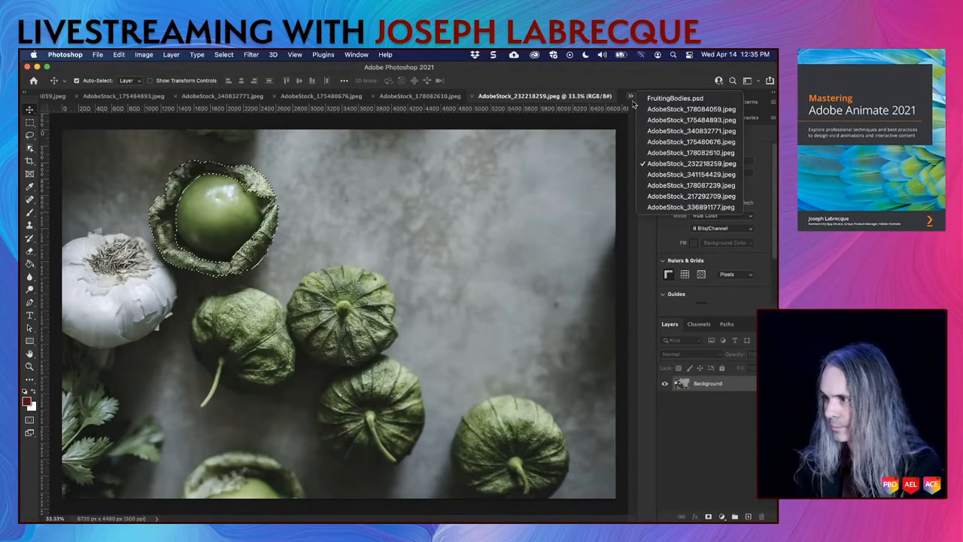
pyautogui.click(661, 174)
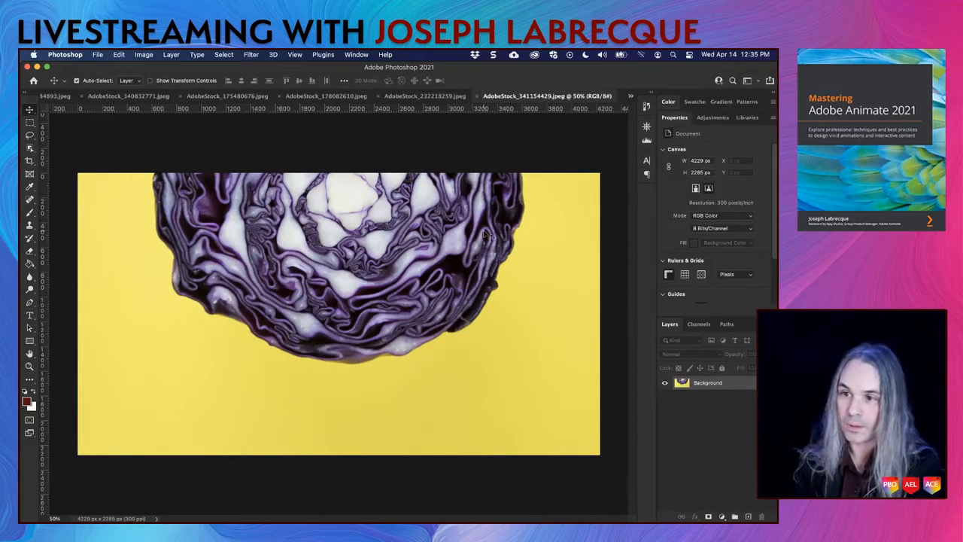
# Select a curved, mouth-shaped piece of the lower purple cabbage with the Object Selection tool
pyautogui.click(30, 148)
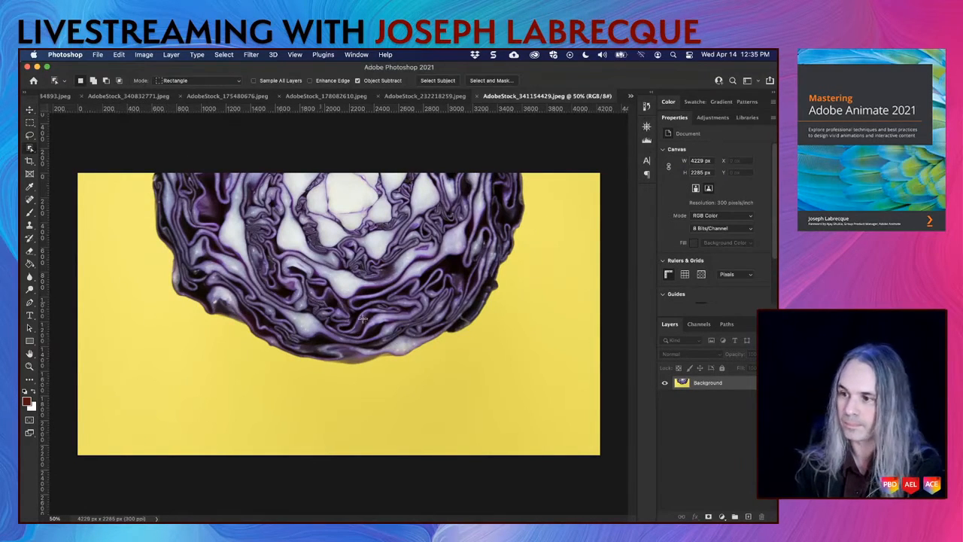
pyautogui.moveTo(480, 354); pyautogui.dragTo(200, 297)
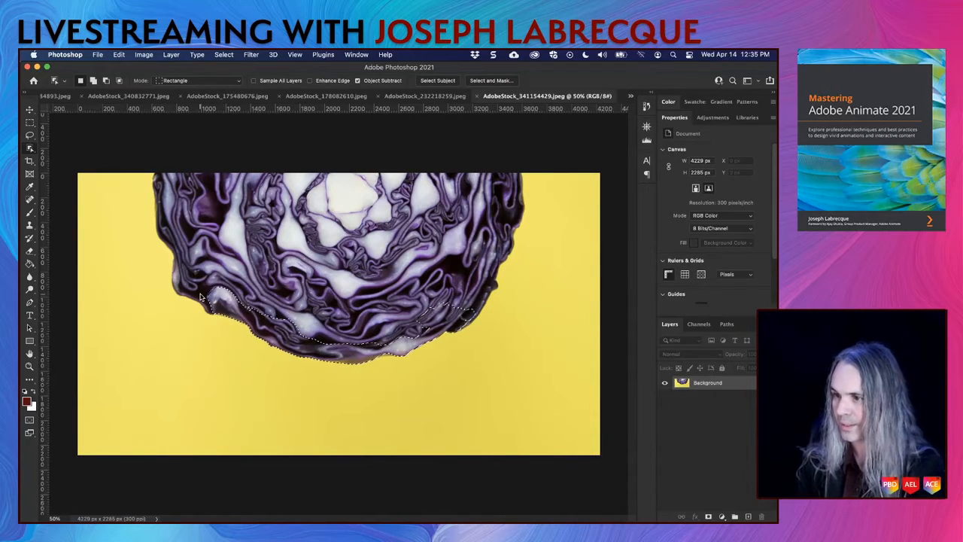
pyautogui.moveTo(510, 387); pyautogui.dragTo(541, 386)
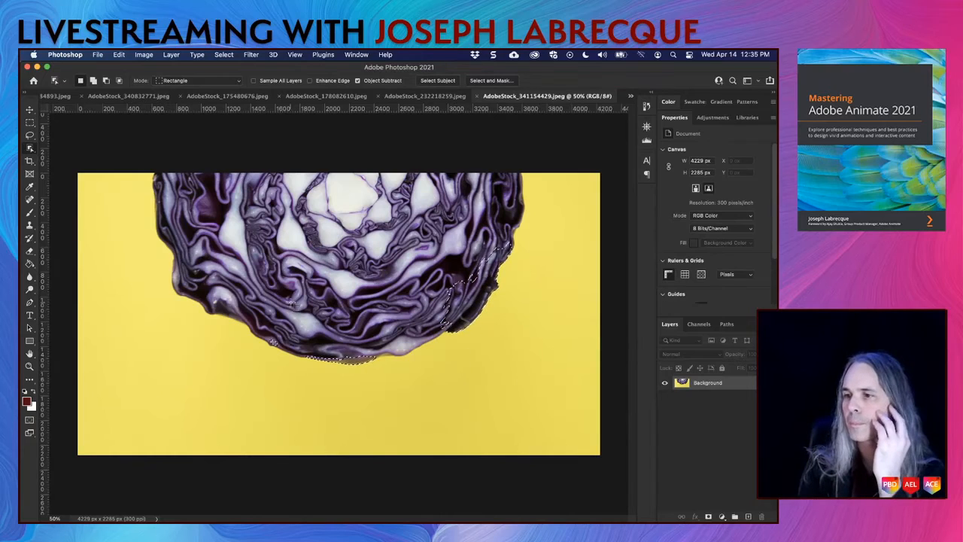
pyautogui.moveTo(237, 275); pyautogui.dragTo(436, 327)
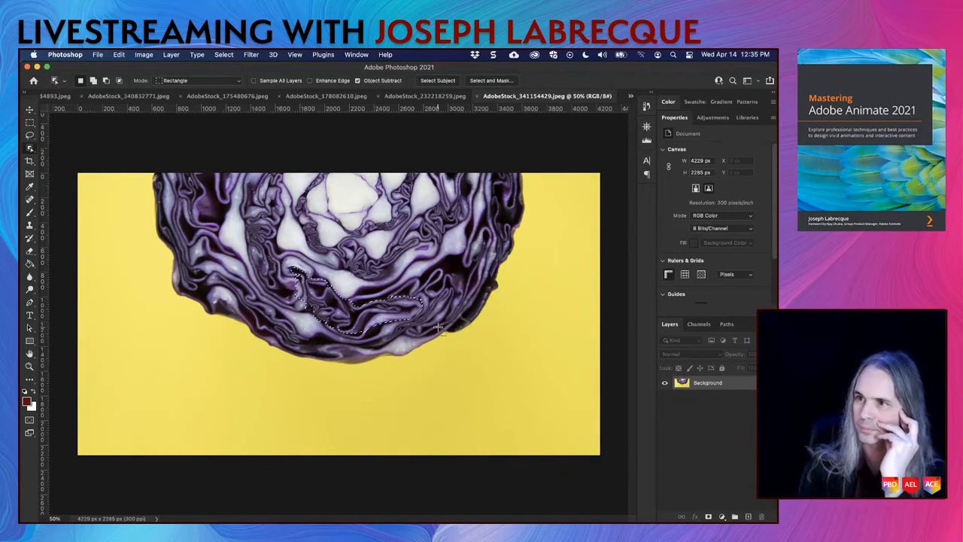
# Return to FruitingBodies.psd and paste the copied cabbage piece as a new layer directly above the Eyelids group
pyautogui.click(634, 97)
pyautogui.click(651, 98)
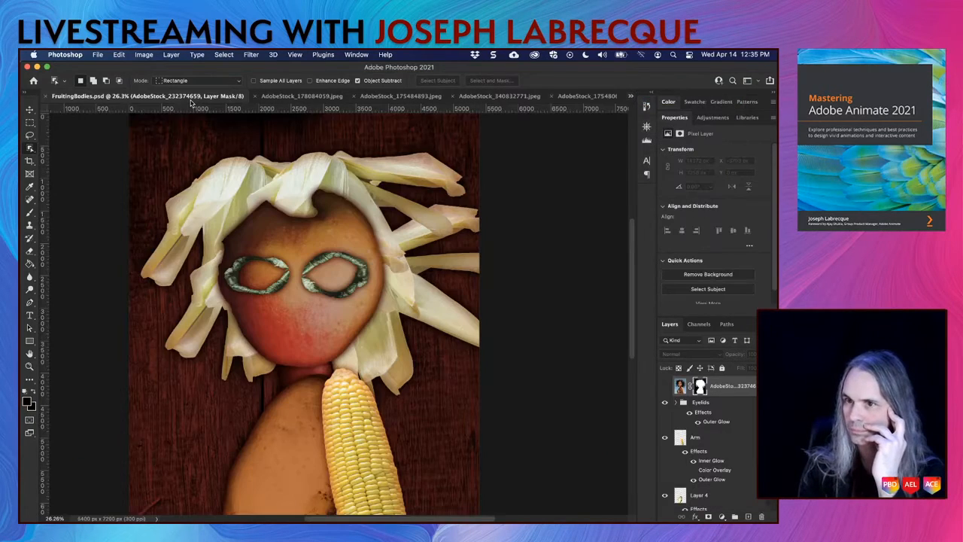
pyautogui.press('v')
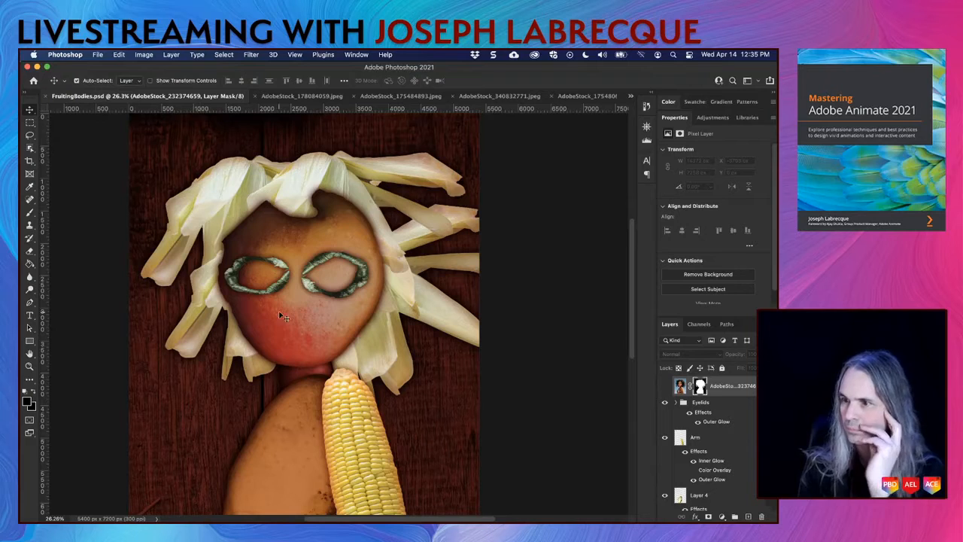
pyautogui.press('super')
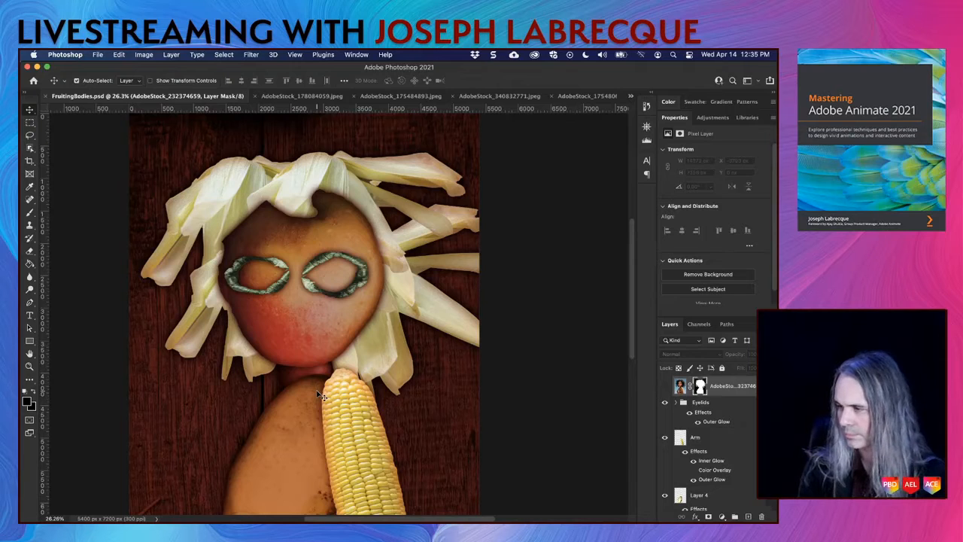
pyautogui.click(718, 405)
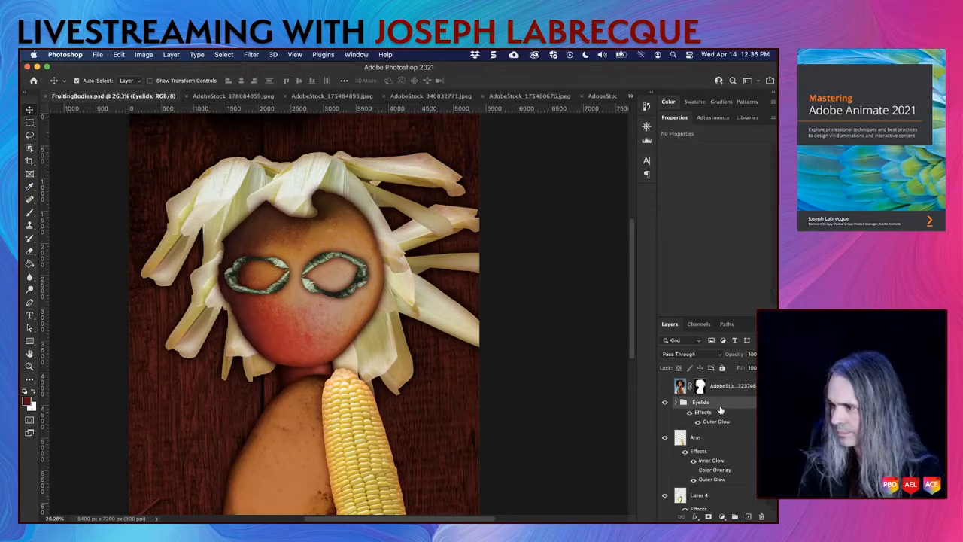
pyautogui.press('super+v')
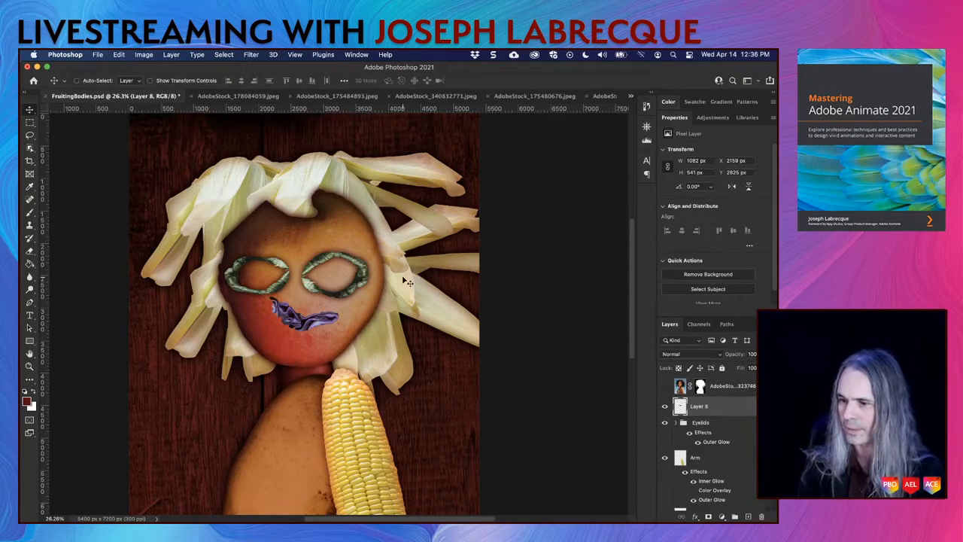
# Transform the cabbage piece into a mouth on the lower face, rotated about -12.84° and stretched to about 113.67% height
pyautogui.press('super+t')
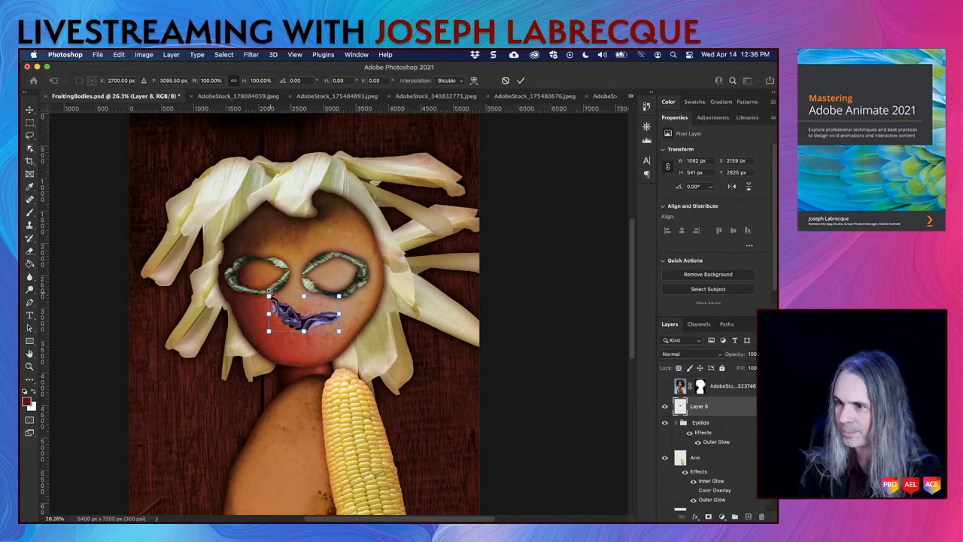
pyautogui.moveTo(267, 290); pyautogui.dragTo(297, 312)
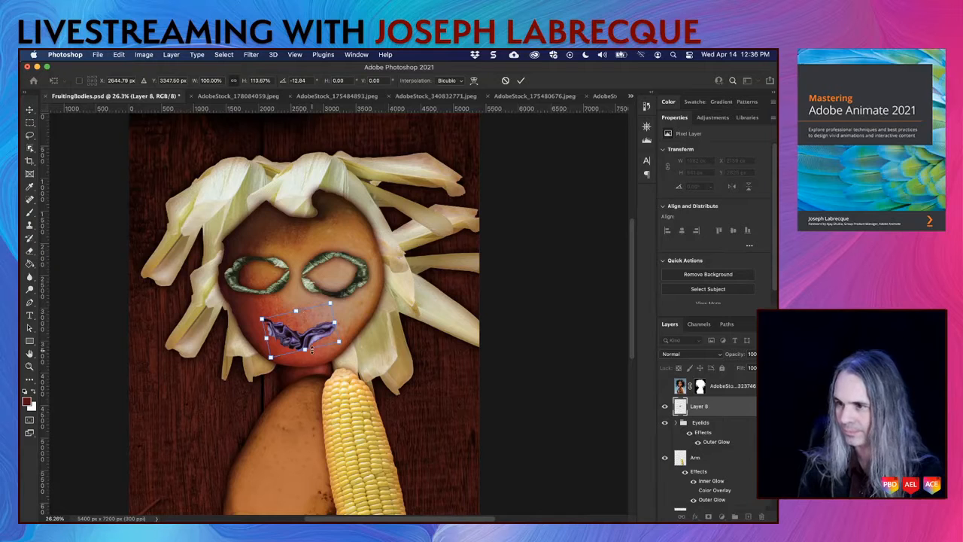
pyautogui.press('Return')
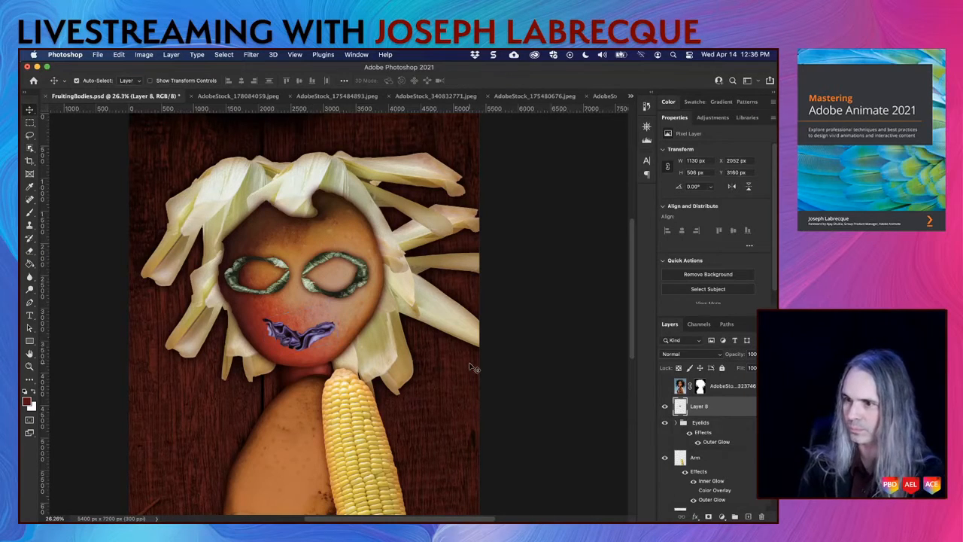
pyautogui.rightClick(728, 407)
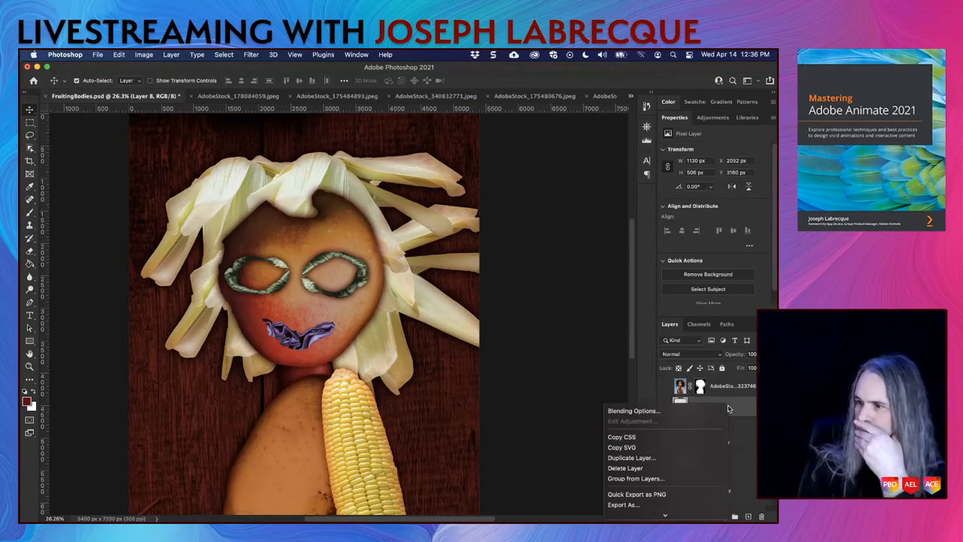
pyautogui.click(752, 406)
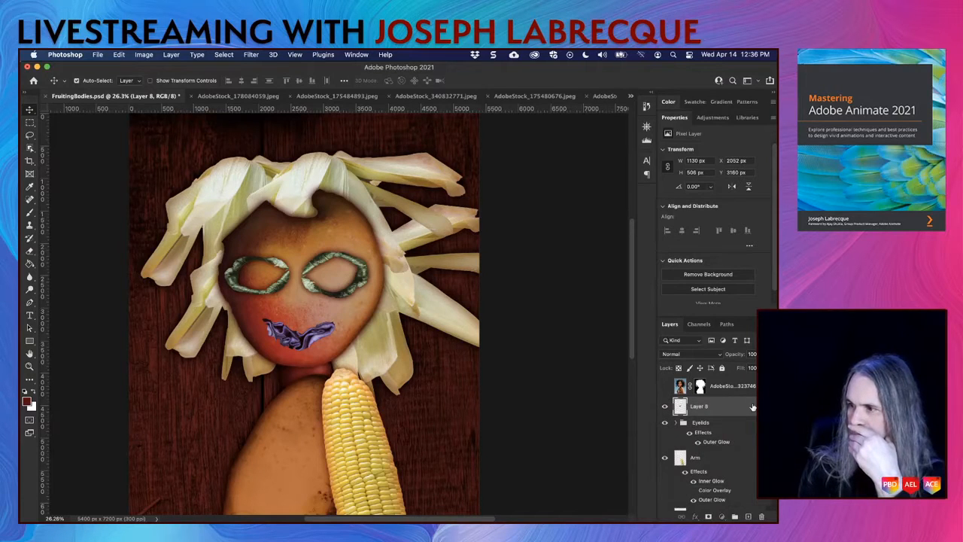
pyautogui.doubleClick(752, 406)
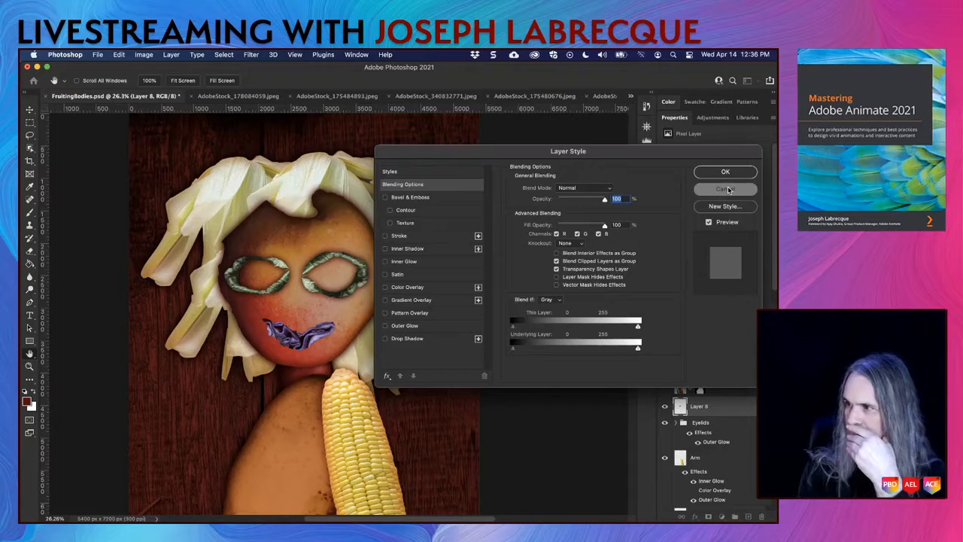
pyautogui.press('Escape')
# Save the document and rename the cabbage piece's layer as Mouth
pyautogui.scroll(1, 314, 337)
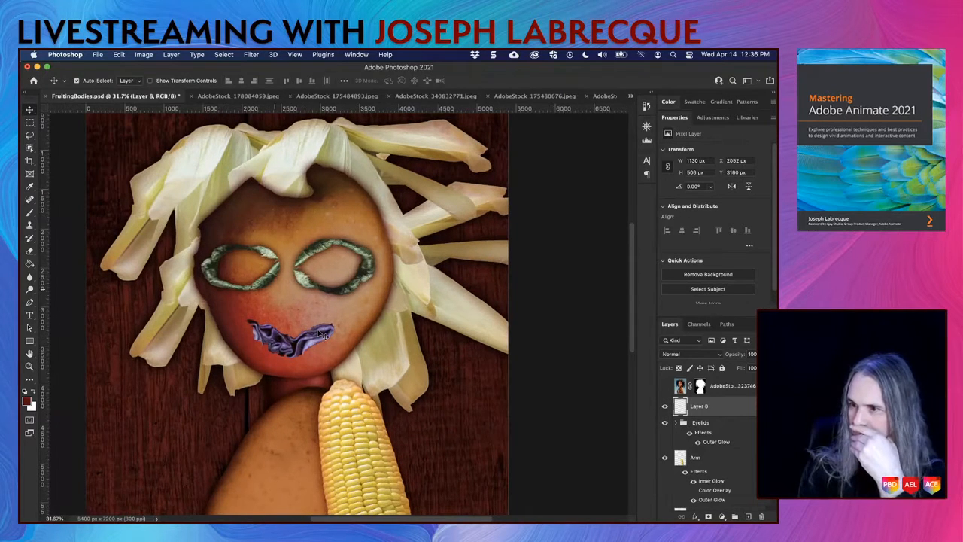
pyautogui.scroll(3, 319, 333)
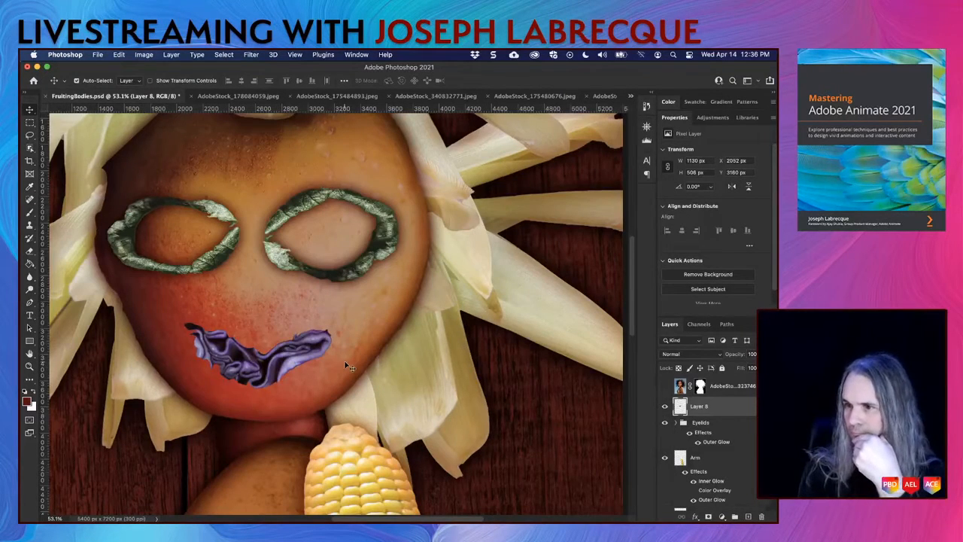
pyautogui.press('super+s')
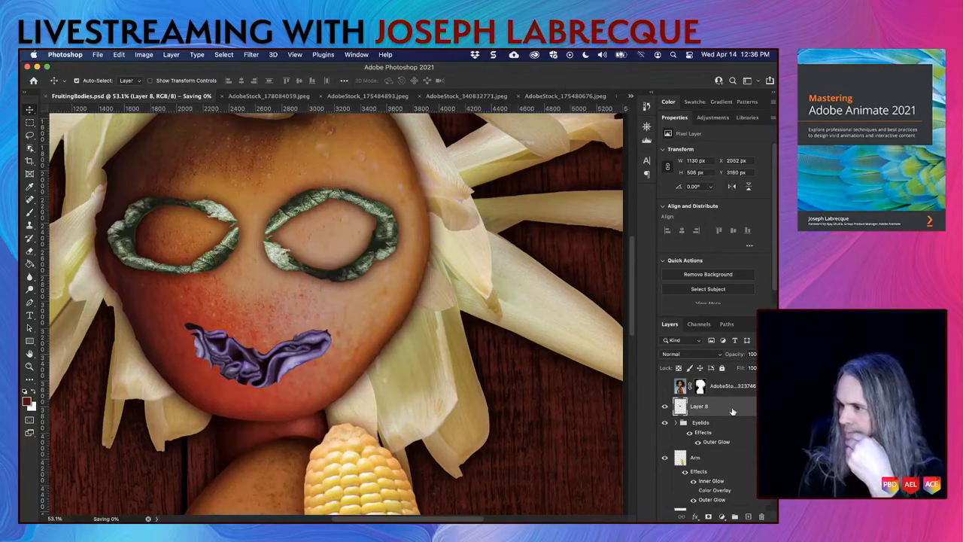
pyautogui.doubleClick(703, 407)
pyautogui.write('Mou')
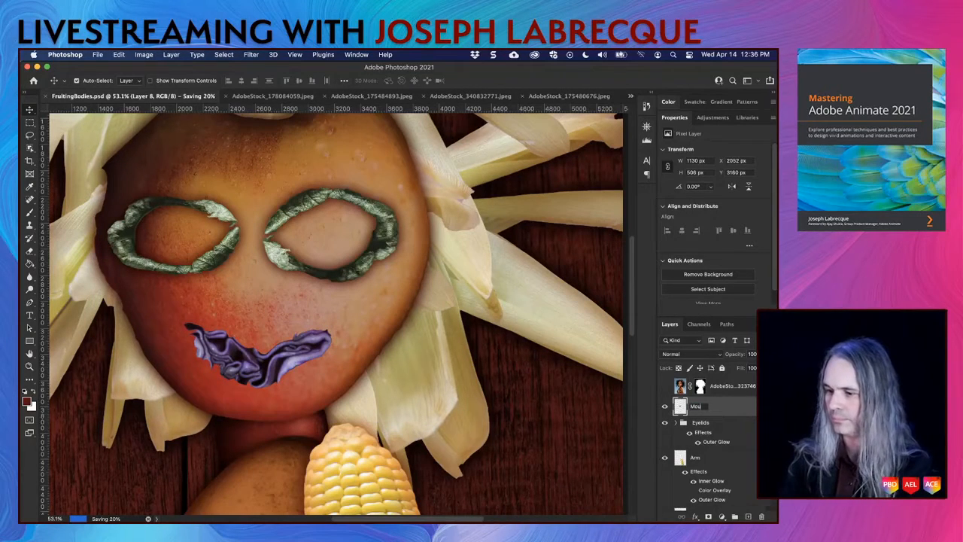
pyautogui.write('th')
pyautogui.press('Return')
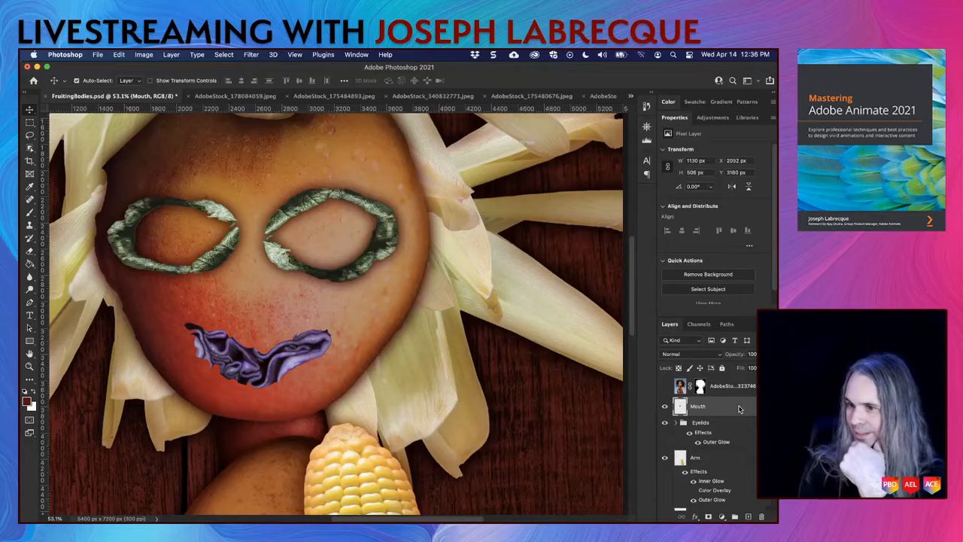
# Enable the Outer Glow and Inner Glow effects in the Mouth layer's style
pyautogui.doubleClick(738, 409)
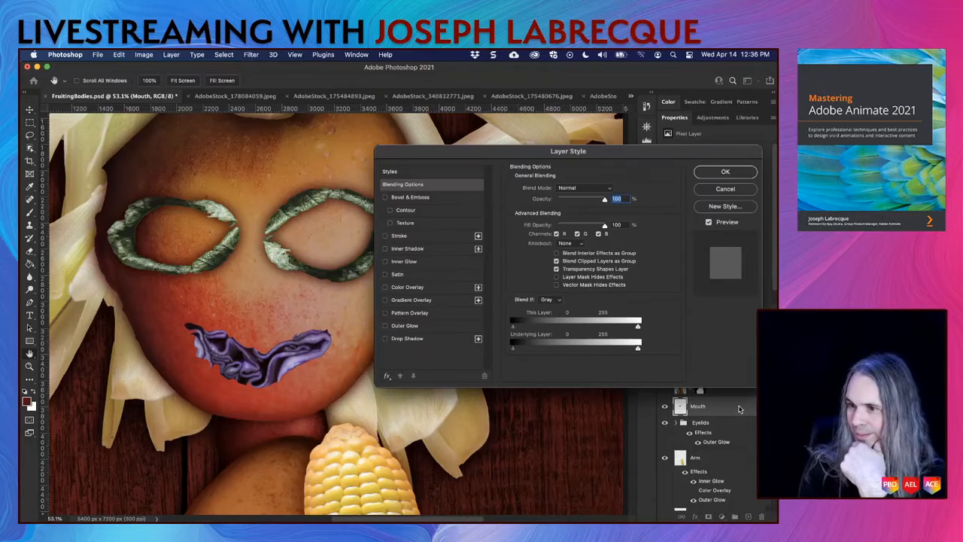
pyautogui.click(386, 325)
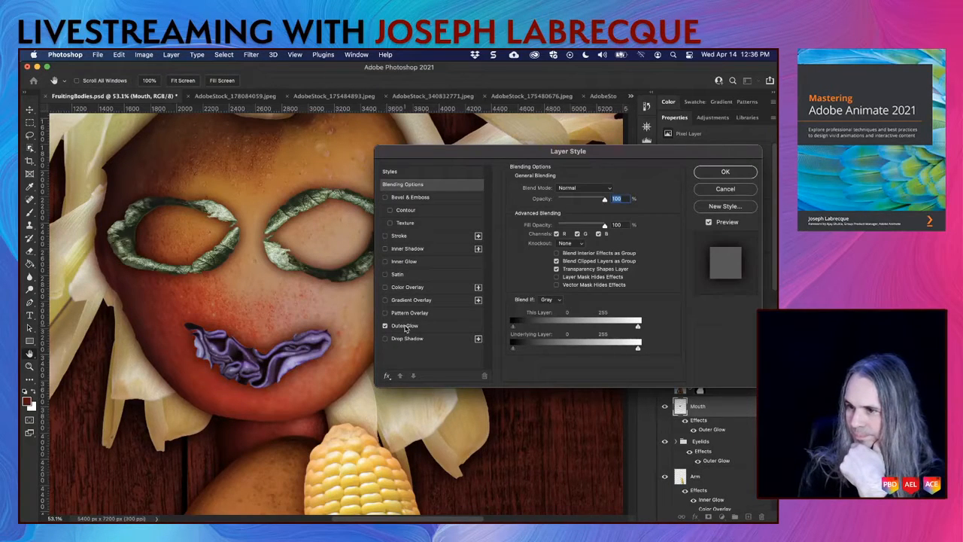
pyautogui.click(405, 326)
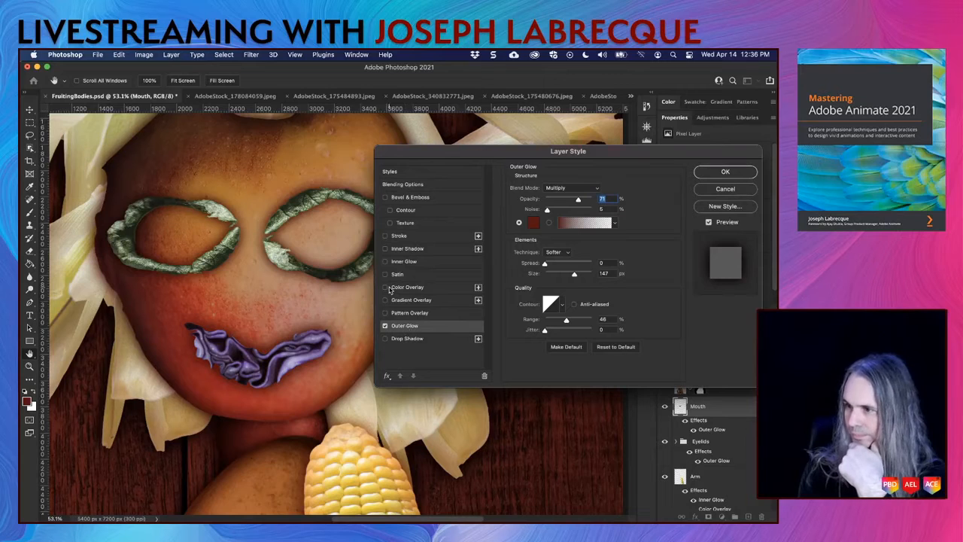
pyautogui.click(385, 262)
pyautogui.click(397, 263)
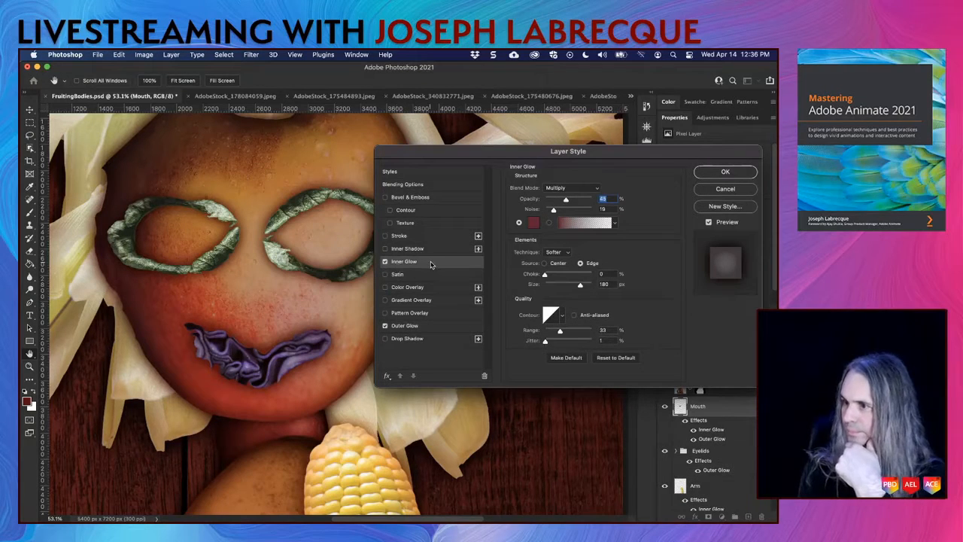
# Set the Mouth's Inner Glow to a size of 54 px and 100% opacity
pyautogui.click(560, 286)
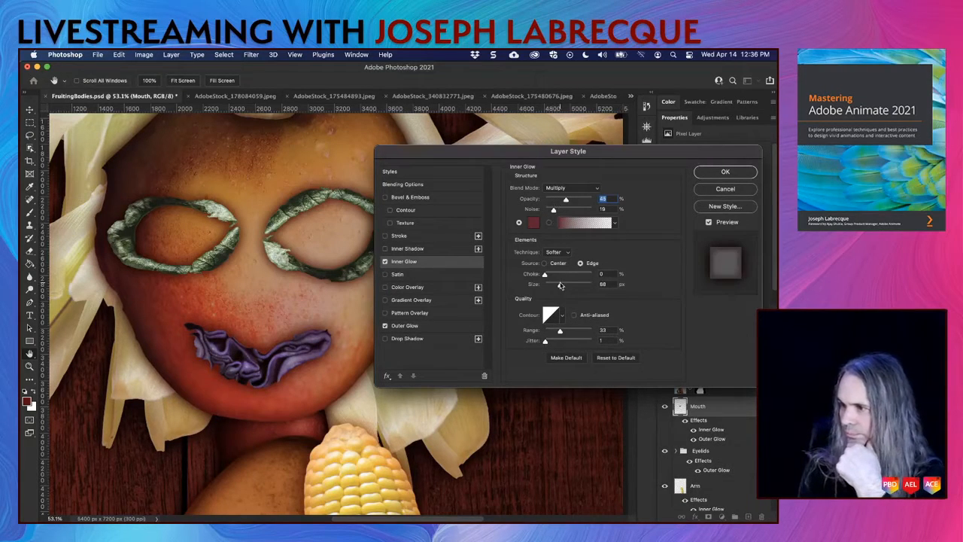
pyautogui.moveTo(560, 286); pyautogui.dragTo(558, 286)
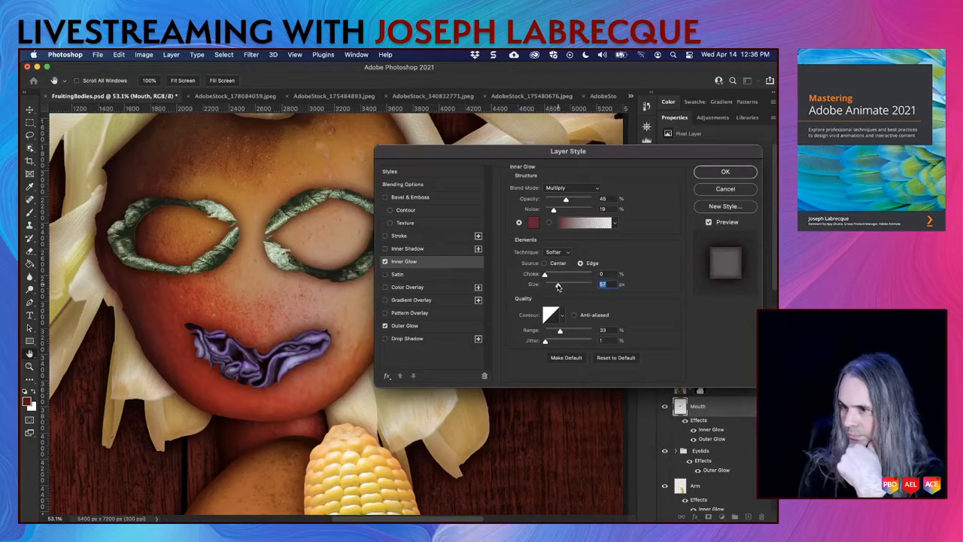
pyautogui.moveTo(582, 199); pyautogui.dragTo(593, 199)
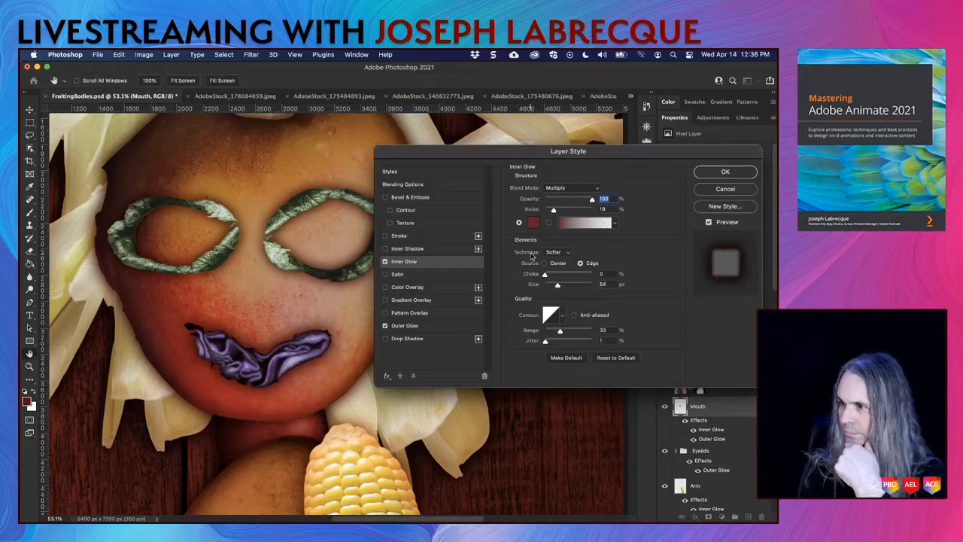
# Set the Mouth's Outer Glow to 79% opacity and a size of 84 px
pyautogui.click(425, 325)
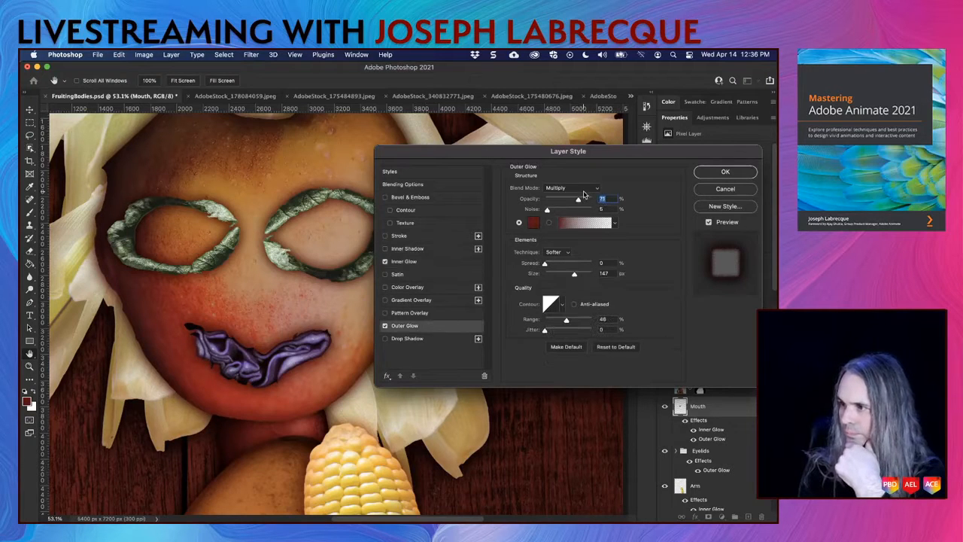
pyautogui.moveTo(581, 202); pyautogui.dragTo(583, 202)
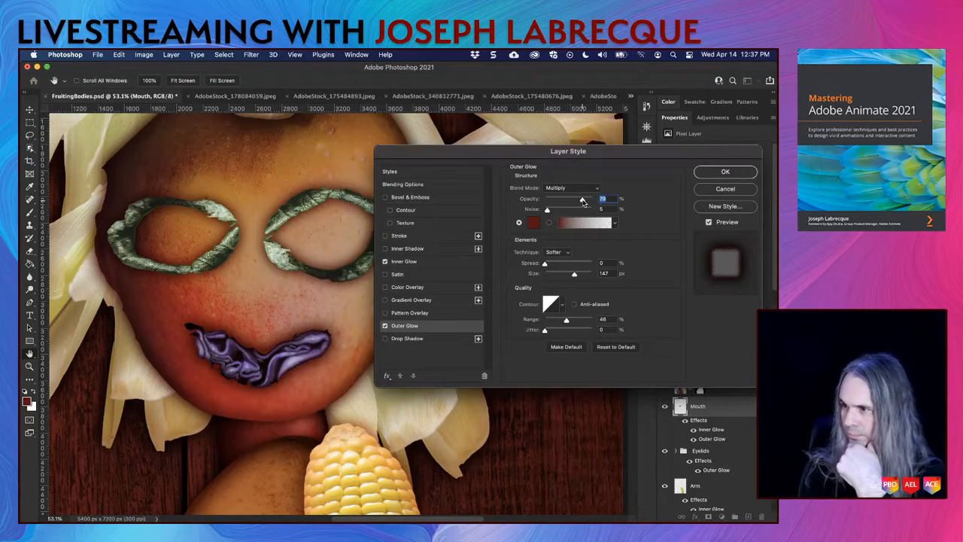
pyautogui.moveTo(573, 273); pyautogui.dragTo(563, 277)
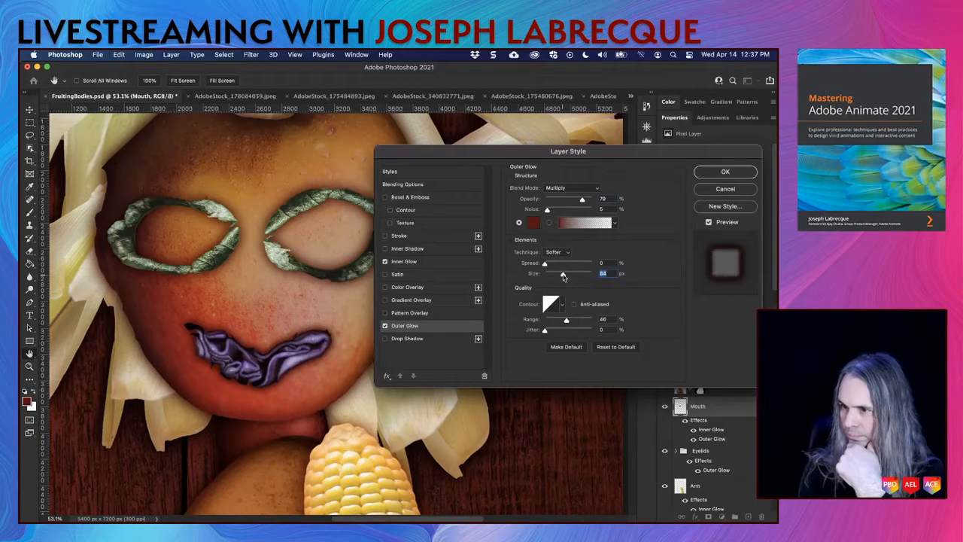
# Apply the Mouth's glow settings and save the document
pyautogui.click(727, 173)
pyautogui.press('super+s')
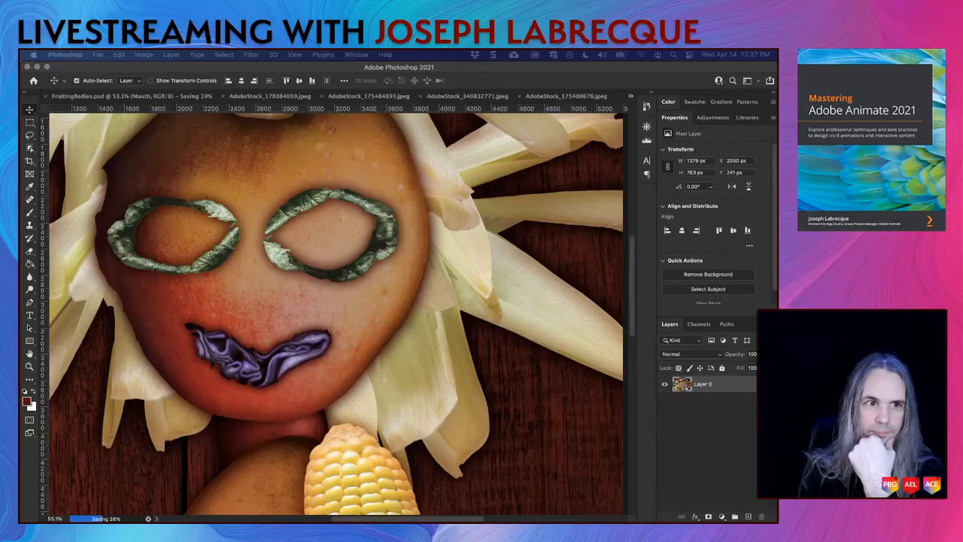
# Select the tomato nearest the cucumbers in AdobeStock_179205148.jpeg with the Object Selection tool, copy it, and return to FruitingBodies.psd
pyautogui.moveTo(19, 113); pyautogui.dragTo(334, 145)
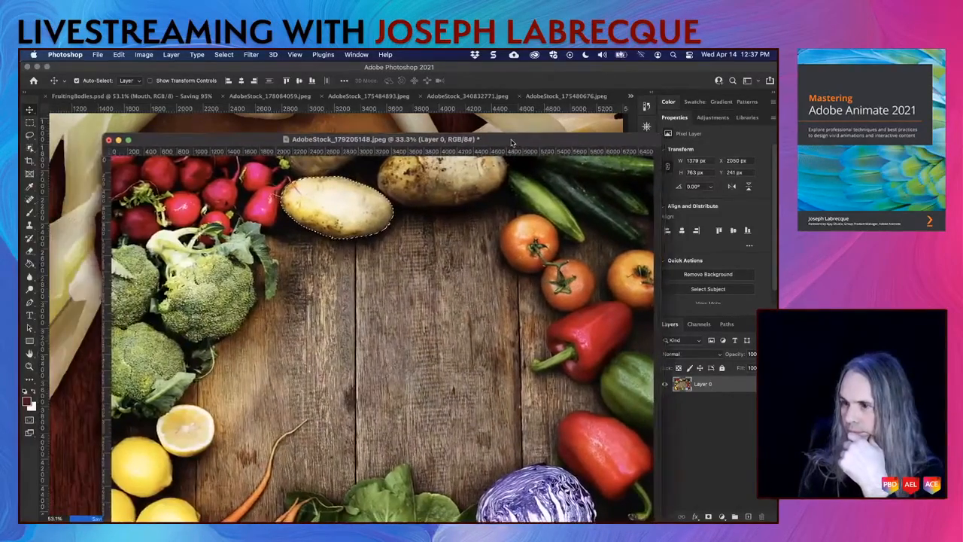
pyautogui.moveTo(511, 143); pyautogui.dragTo(493, 132)
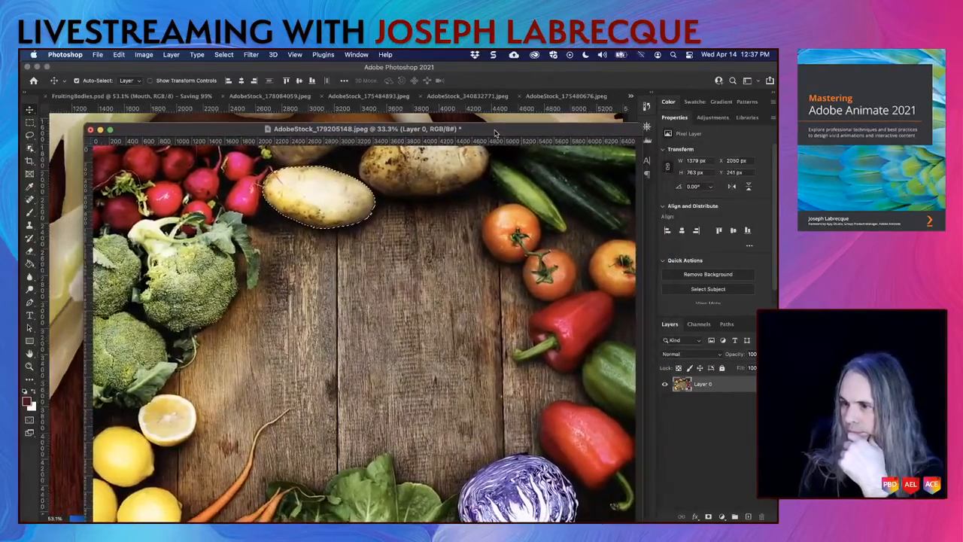
pyautogui.click(30, 148)
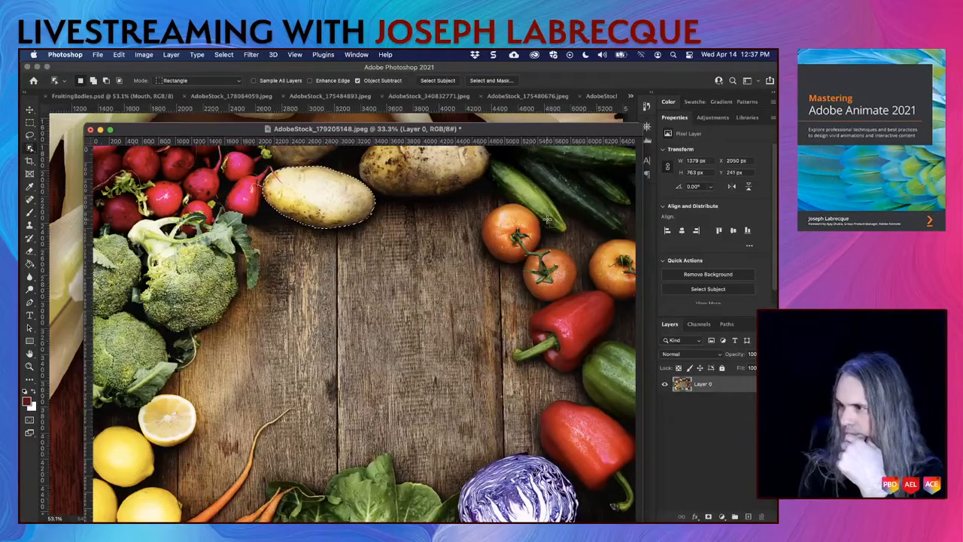
pyautogui.moveTo(482, 205); pyautogui.dragTo(539, 258)
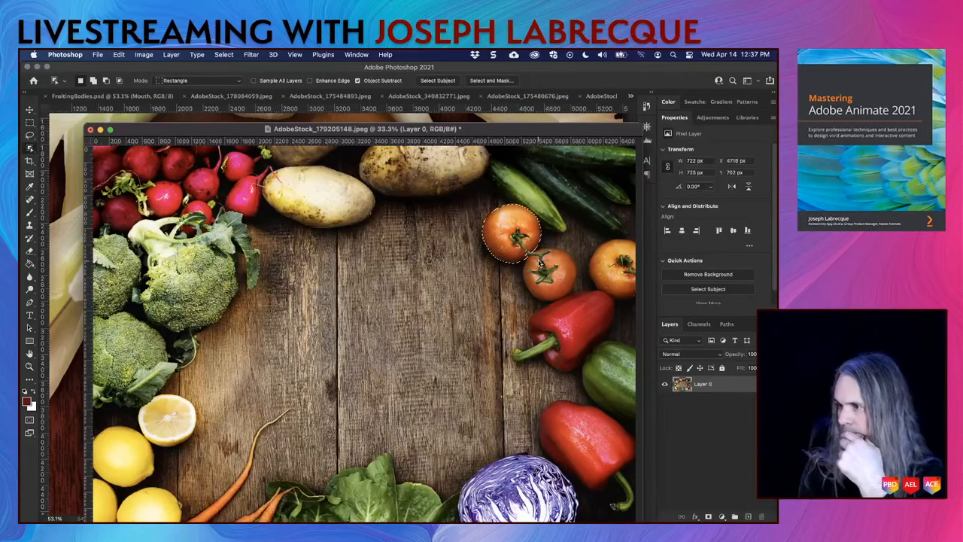
pyautogui.click(487, 121)
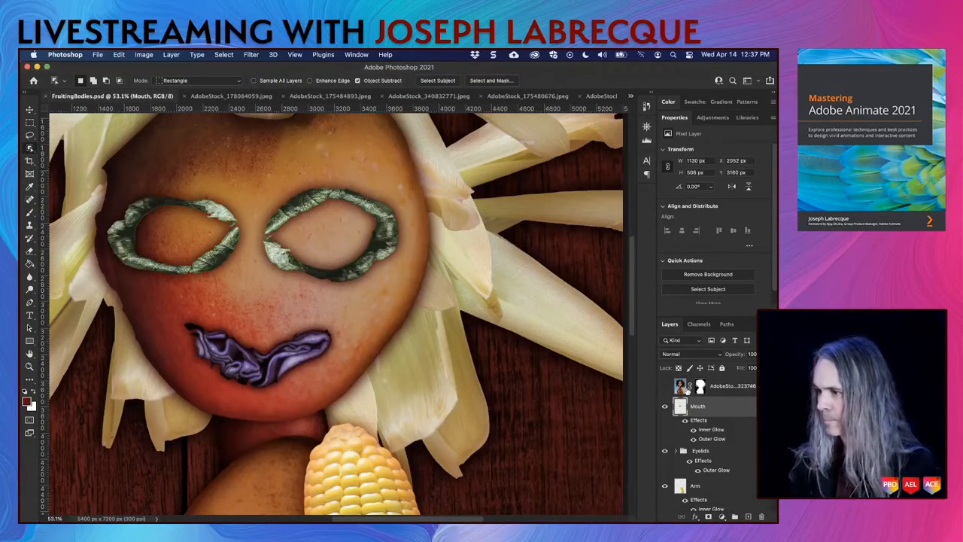
# Paste two copies of the tomato directly above the Arm layer and place one inside each leafy eyelid
pyautogui.press('v')
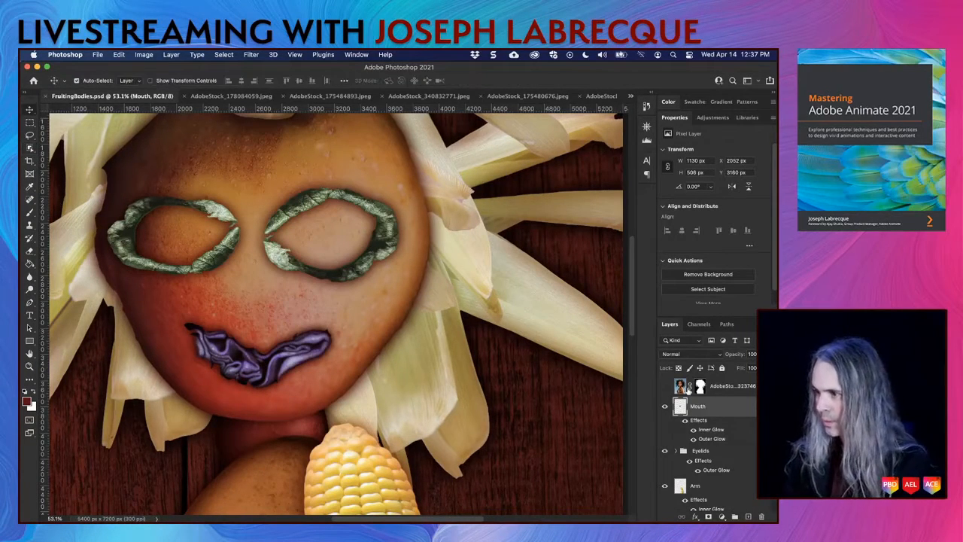
pyautogui.click(712, 486)
pyautogui.press('super+t')
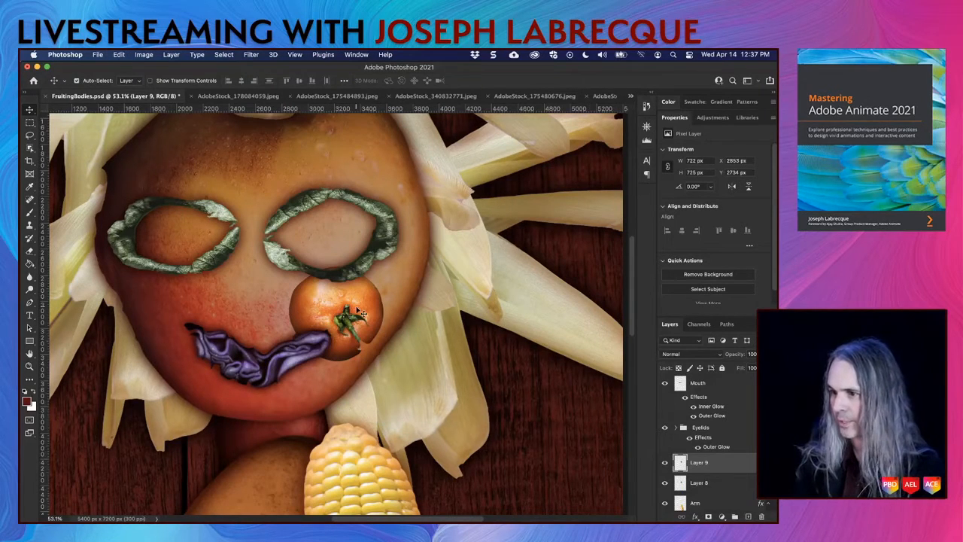
pyautogui.moveTo(361, 316); pyautogui.dragTo(203, 233)
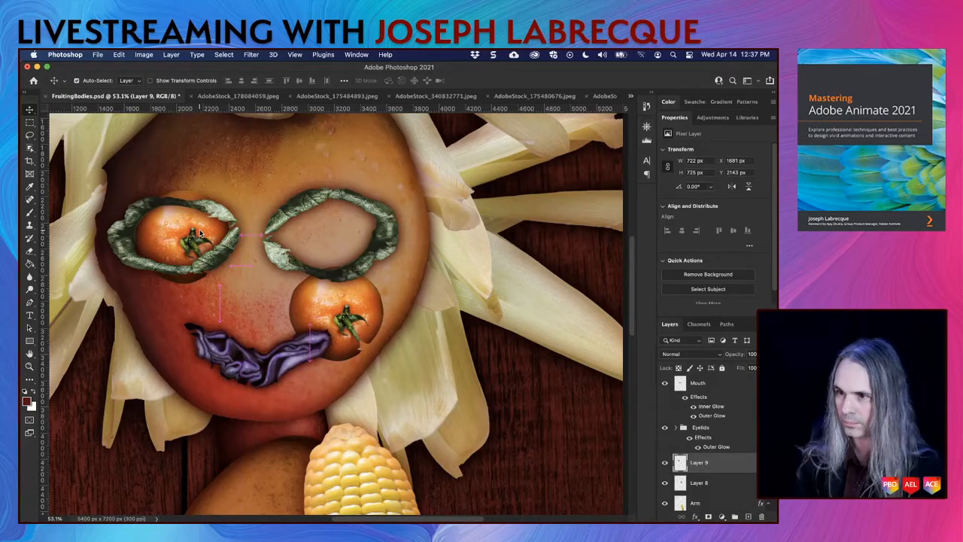
pyautogui.click(367, 321)
pyautogui.moveTo(366, 321); pyautogui.dragTo(363, 235)
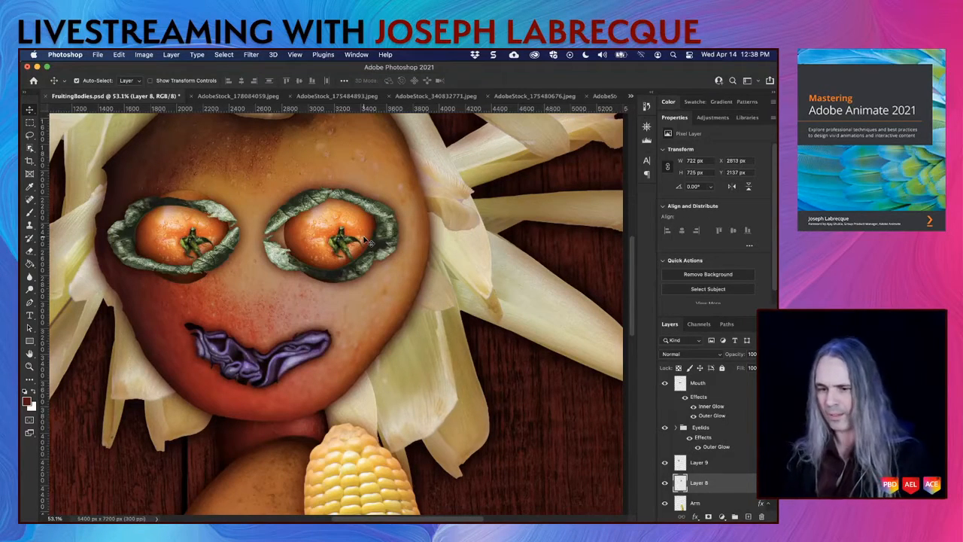
# Rotate the tomato on Layer 8 by about 87.5° so its stem differs from the other eye's
pyautogui.press('super+t')
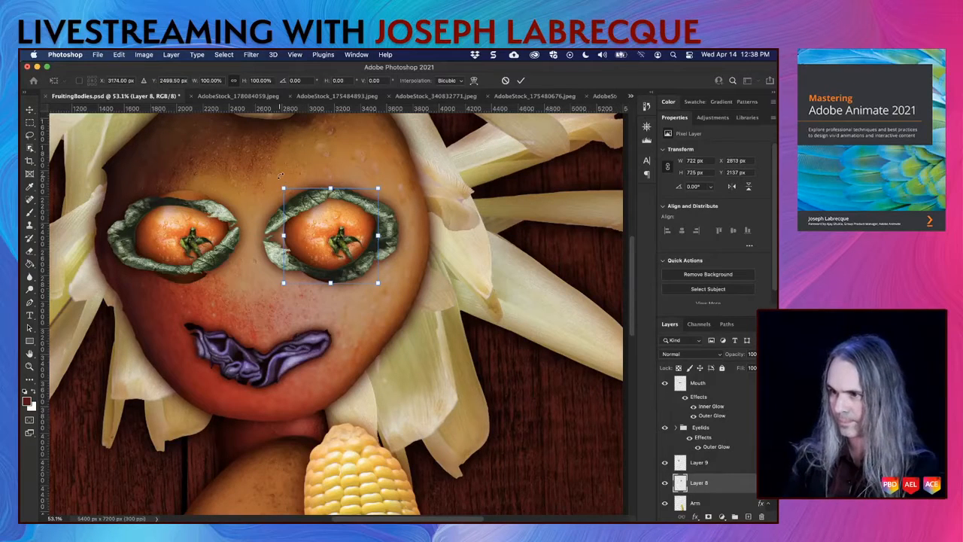
pyautogui.moveTo(280, 175); pyautogui.dragTo(380, 198)
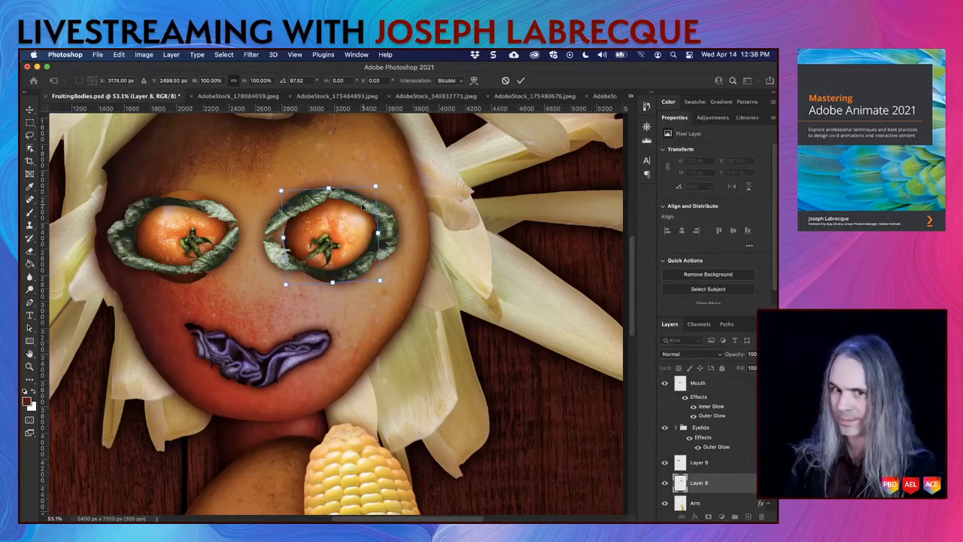
pyautogui.press('Return')
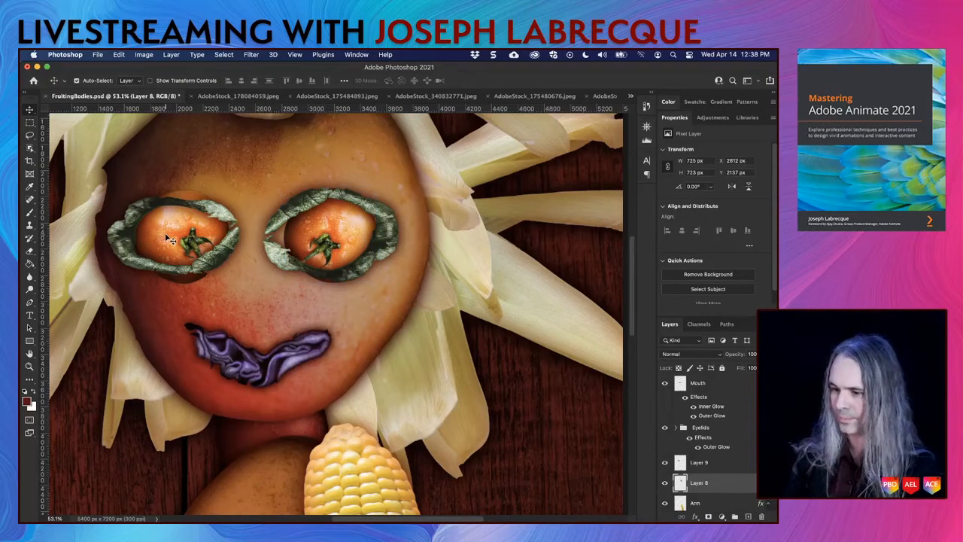
pyautogui.press('super+t')
pyautogui.press('Return')
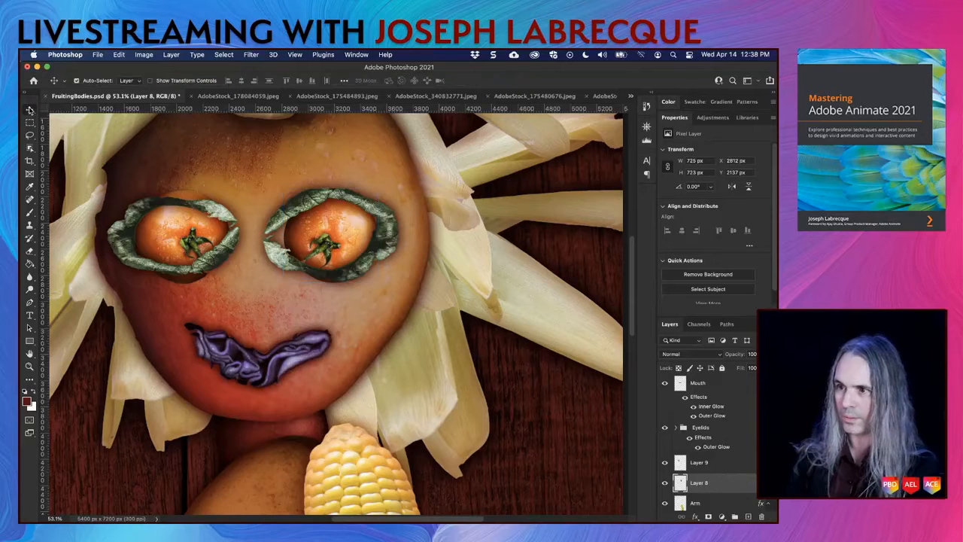
# Rotate the tomato on Layer 9 by about 2.7° and shift it slightly left and up within its eyelids
pyautogui.click(719, 465)
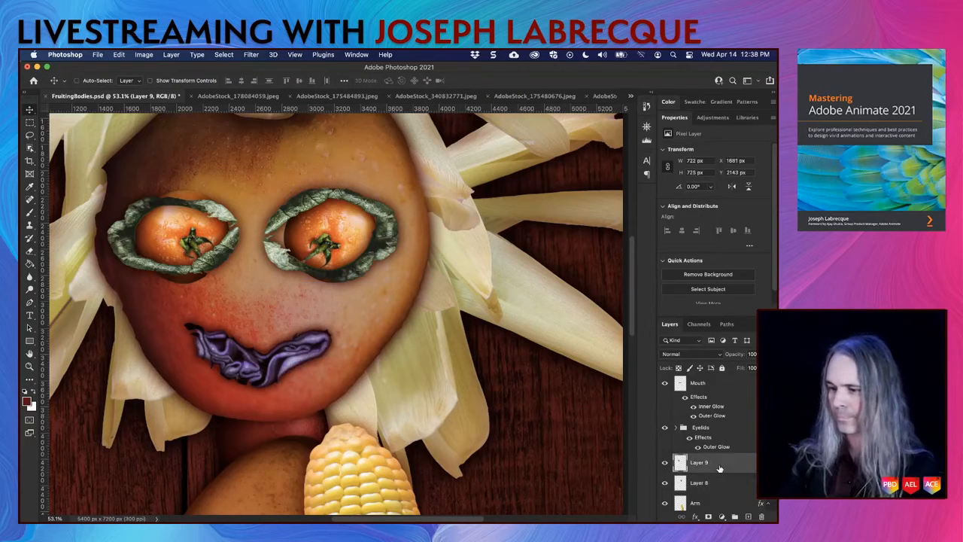
pyautogui.press('super+t')
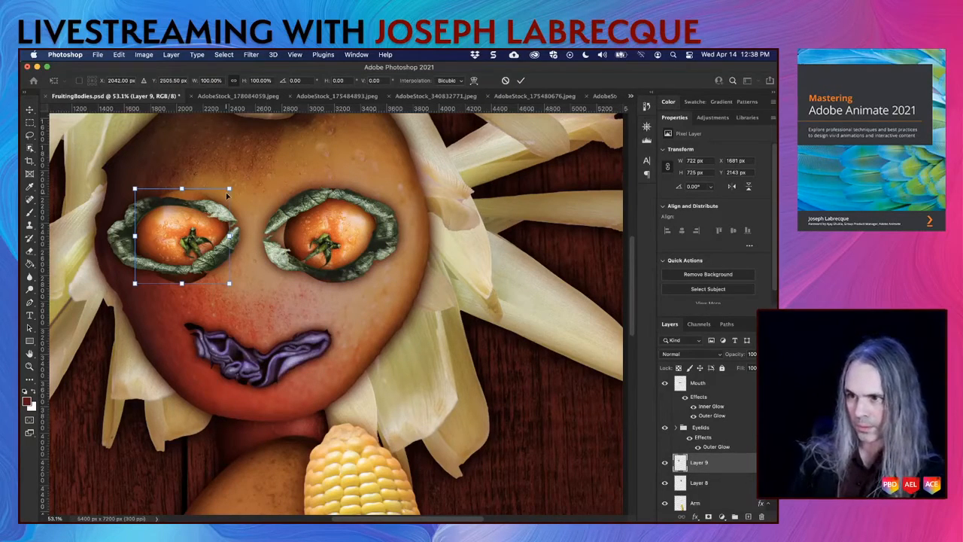
pyautogui.moveTo(233, 176); pyautogui.dragTo(238, 185)
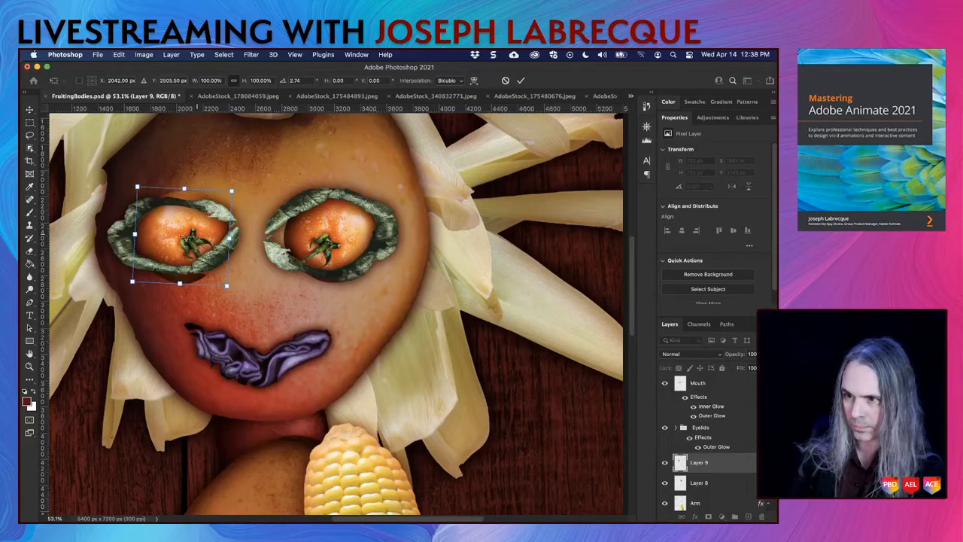
pyautogui.moveTo(160, 239); pyautogui.dragTo(154, 235)
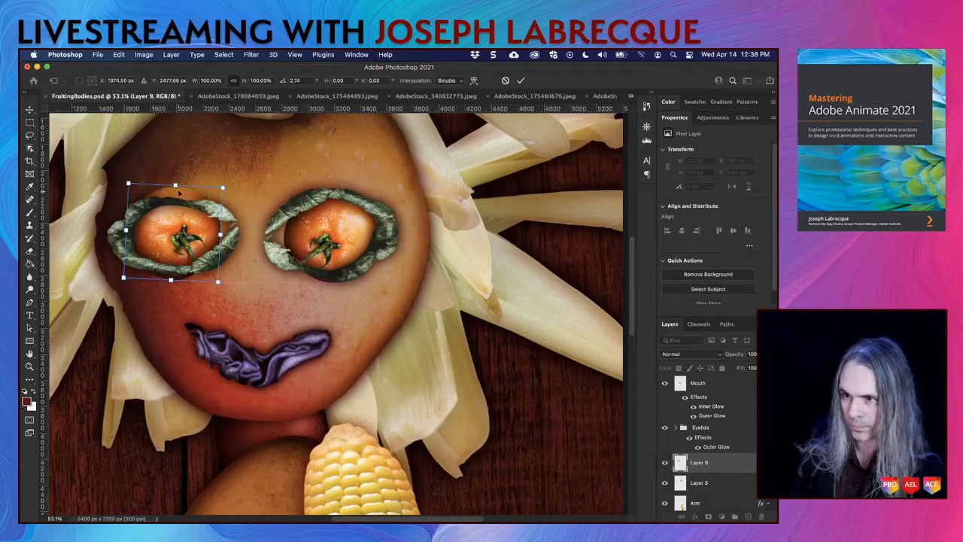
# Squash the Layer 9 tomato to about 78% height, stretch it to about 112% width, and nudge it left to fit its eyelids
pyautogui.moveTo(176, 185); pyautogui.dragTo(175, 195)
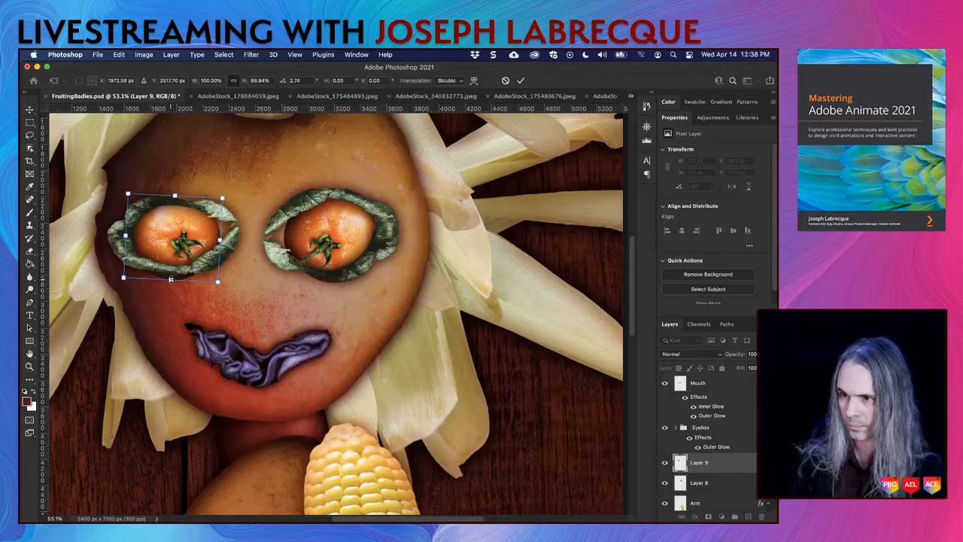
pyautogui.moveTo(171, 279); pyautogui.dragTo(171, 268)
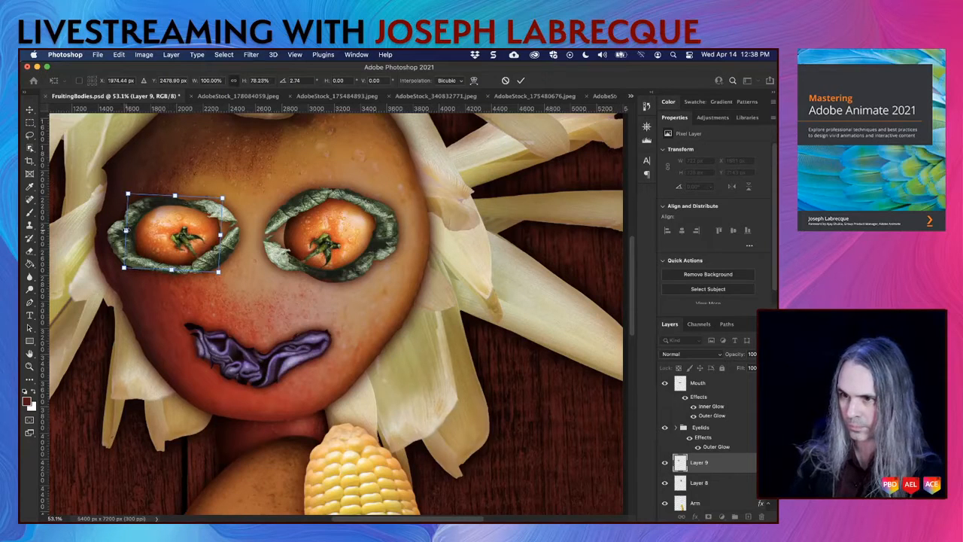
pyautogui.moveTo(126, 230); pyautogui.dragTo(122, 230)
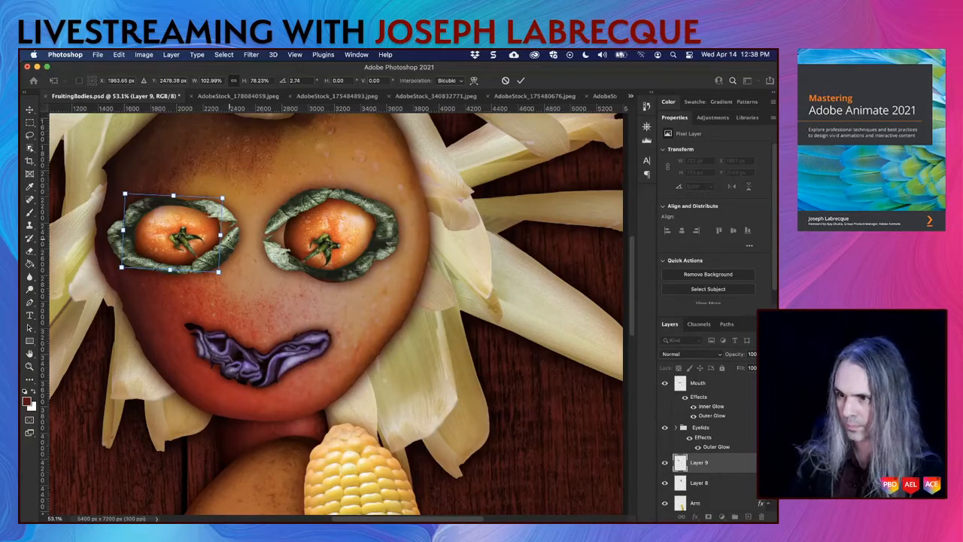
pyautogui.moveTo(223, 236); pyautogui.dragTo(229, 235)
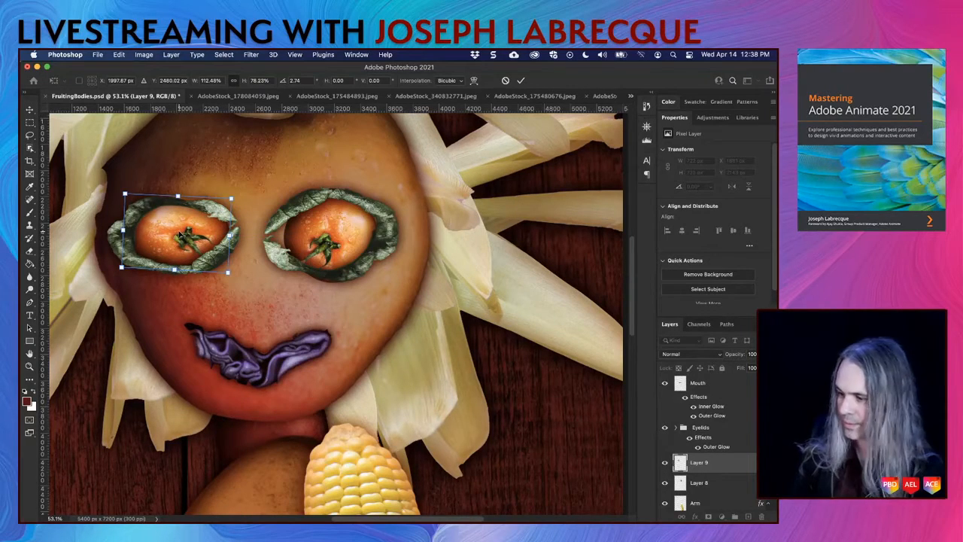
pyautogui.press('Left')
pyautogui.press('Left')
pyautogui.press('Left')
pyautogui.press('Return')
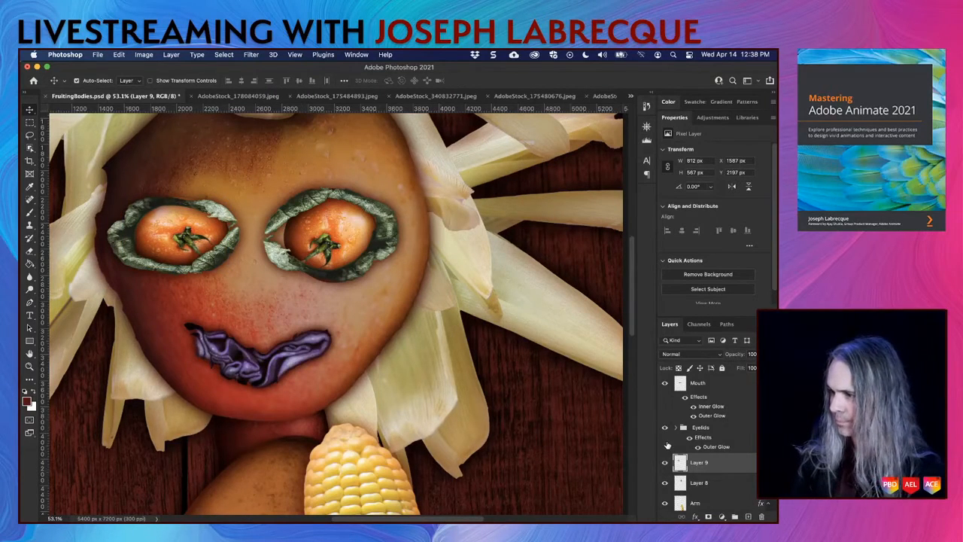
# Scale the Layer 8 tomato to about 84% height and 119% width to fill its eyelids
pyautogui.click(711, 483)
pyautogui.press('super+t')
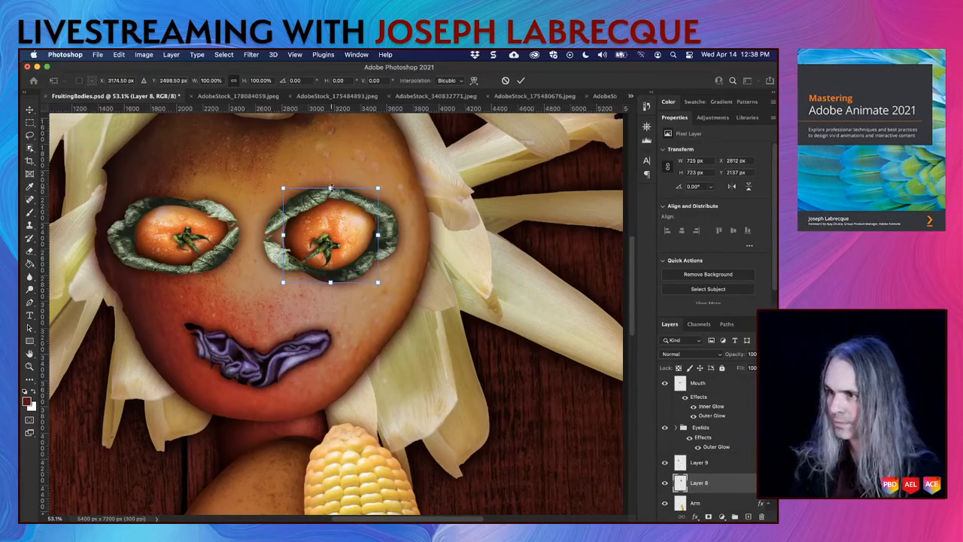
pyautogui.moveTo(330, 188); pyautogui.dragTo(330, 195)
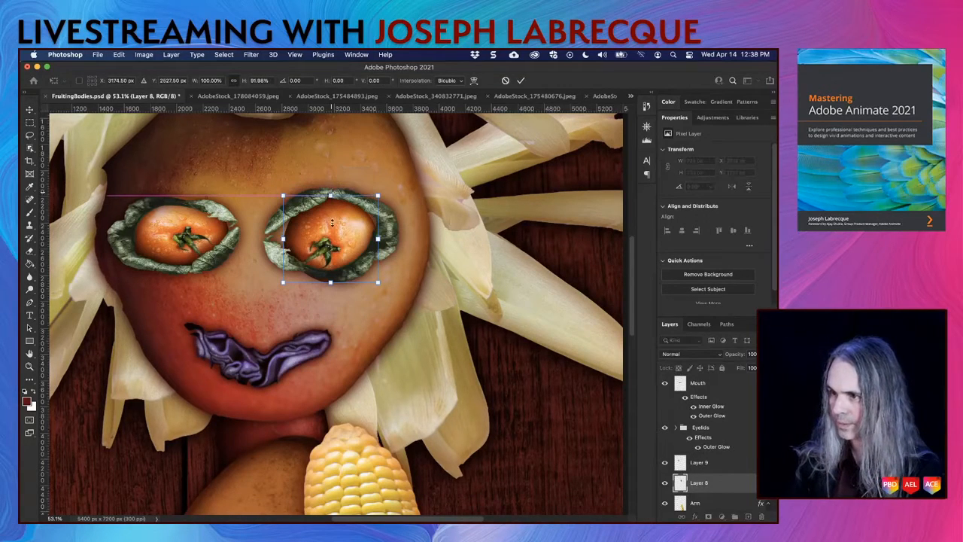
pyautogui.moveTo(330, 282); pyautogui.dragTo(330, 274)
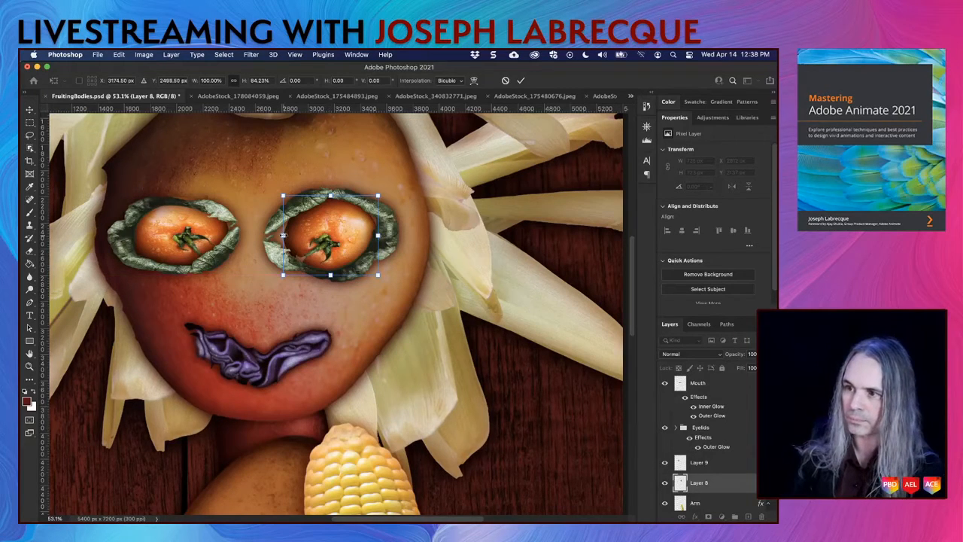
pyautogui.moveTo(282, 235); pyautogui.dragTo(271, 236)
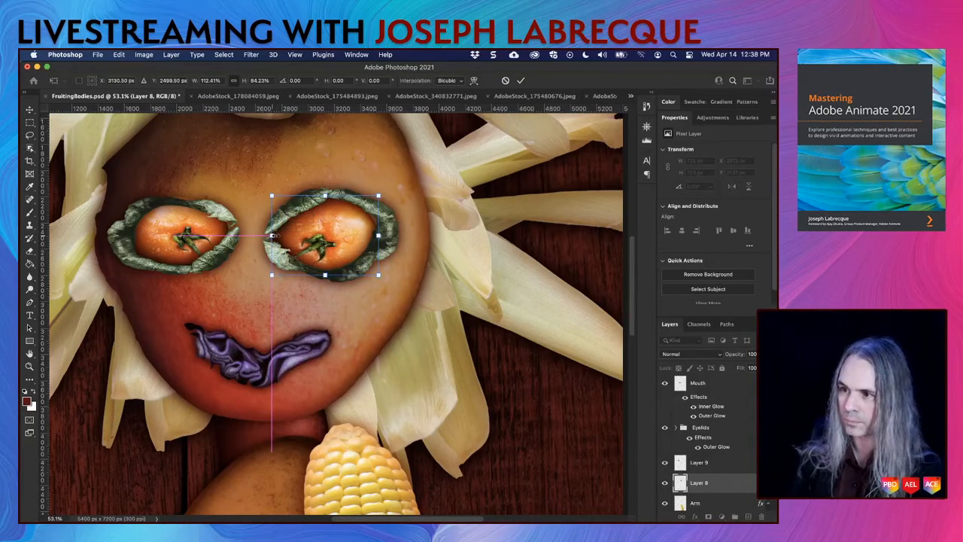
pyautogui.moveTo(378, 235); pyautogui.dragTo(384, 235)
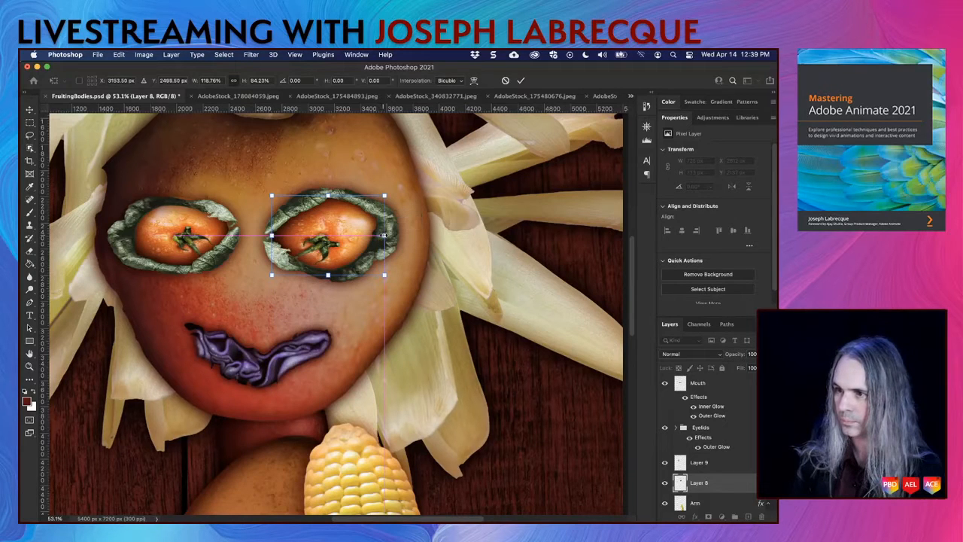
pyautogui.press('Return')
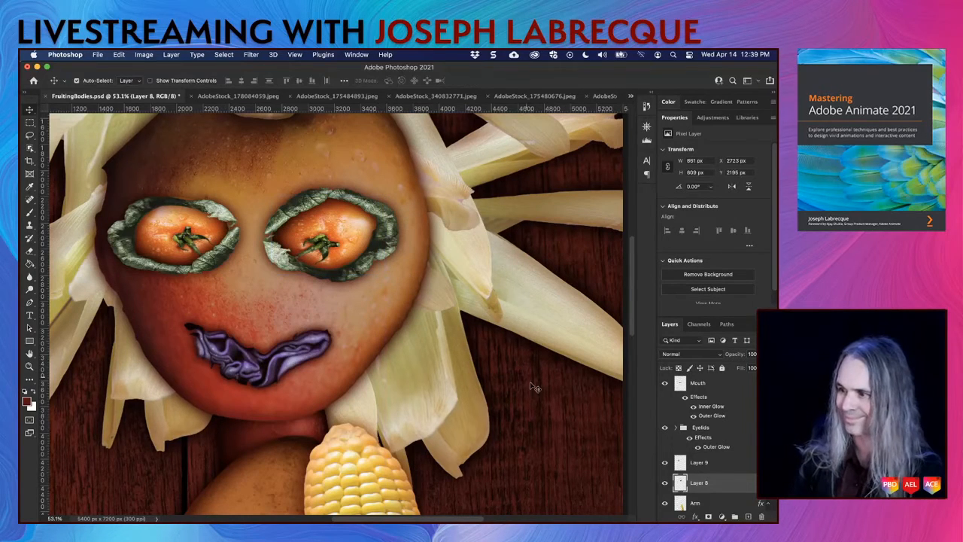
# Widen the Layer 9 tomato to 832 px by extending its outer side toward the corner of the eye
pyautogui.click(715, 466)
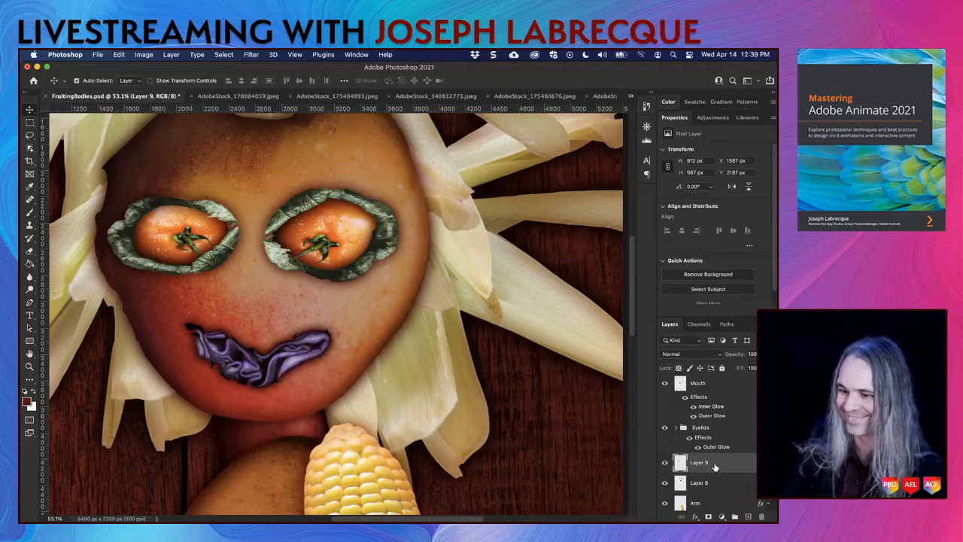
pyautogui.press('super+t')
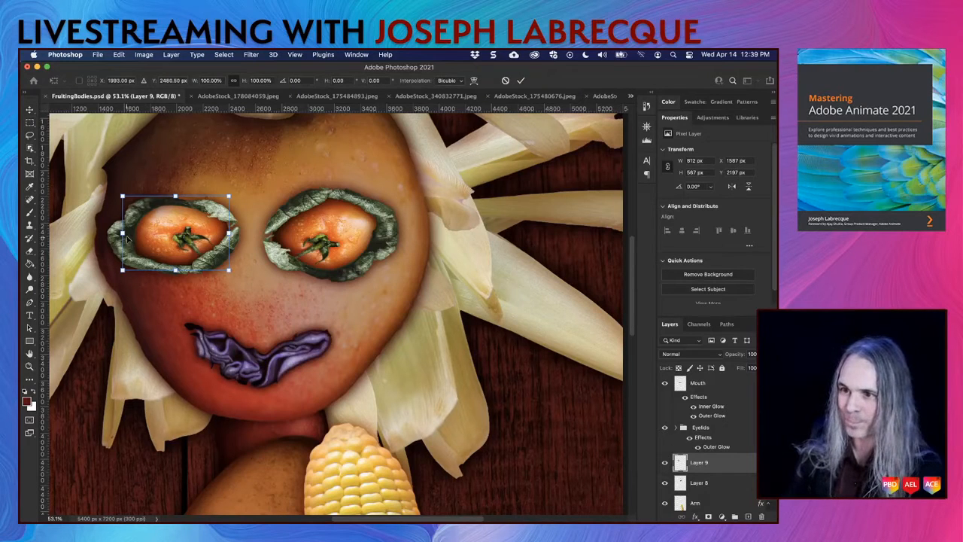
pyautogui.moveTo(122, 232); pyautogui.dragTo(118, 233)
pyautogui.press('Return')
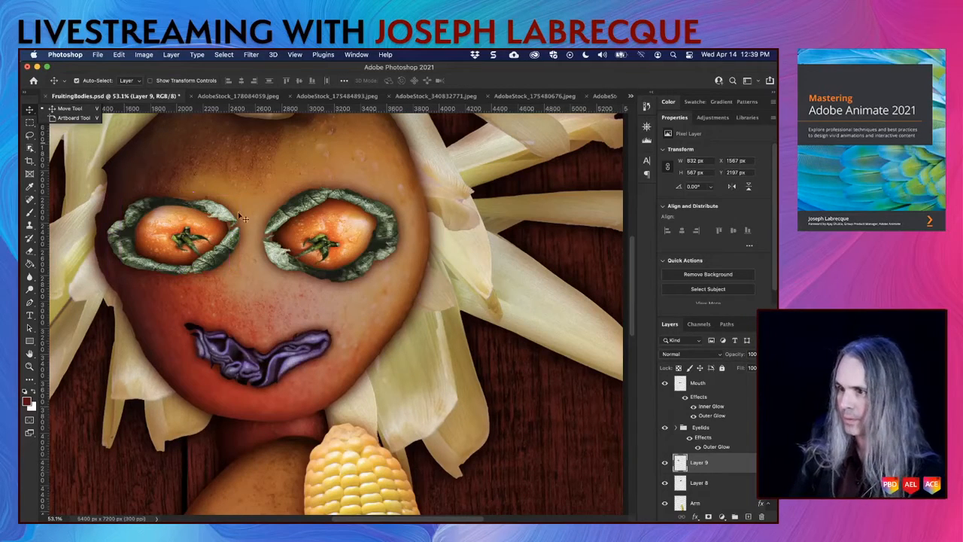
# Group the tomato layers Layer 9 and Layer 8 and name the group Eyeballs
pyautogui.keyDown('shift'); pyautogui.click(729, 482); pyautogui.keyUp('shift')
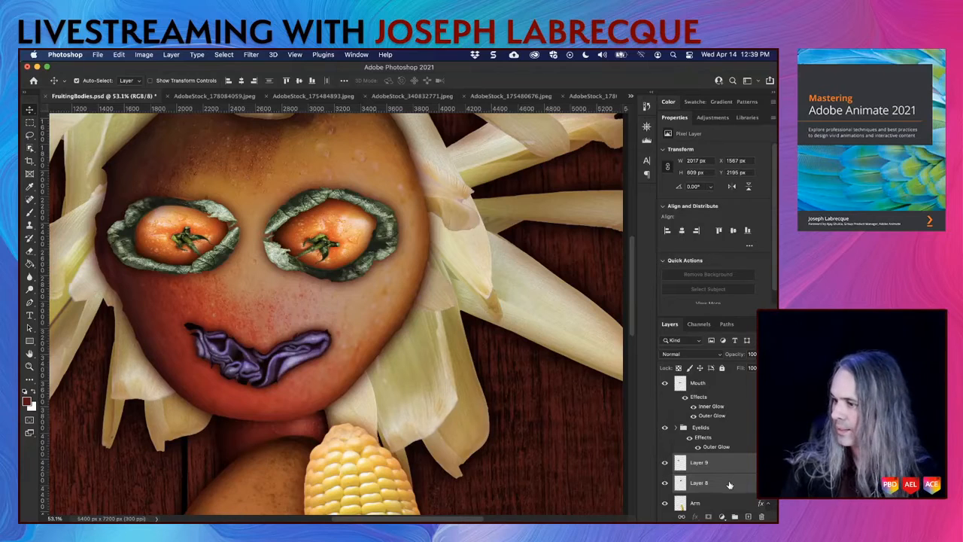
pyautogui.click(734, 517)
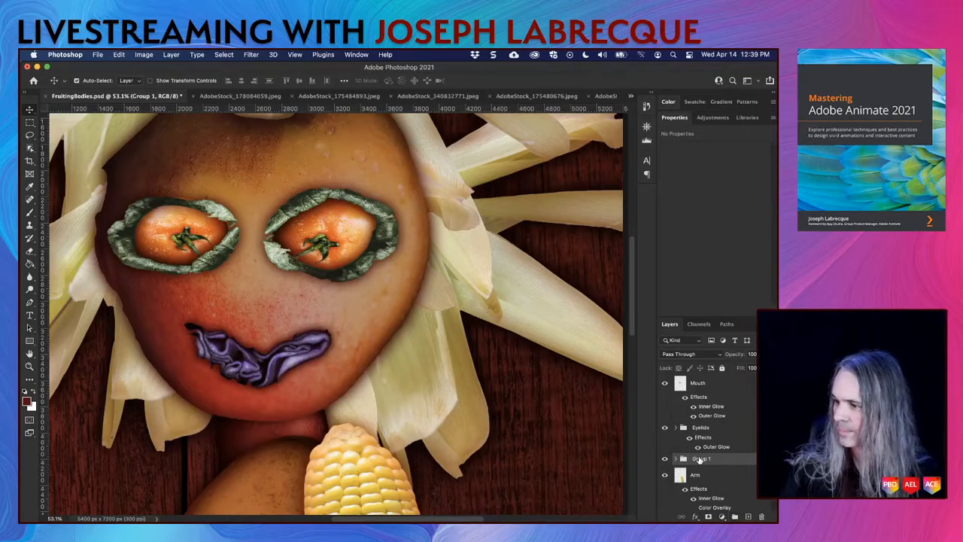
pyautogui.doubleClick(700, 459)
pyautogui.write('Eye')
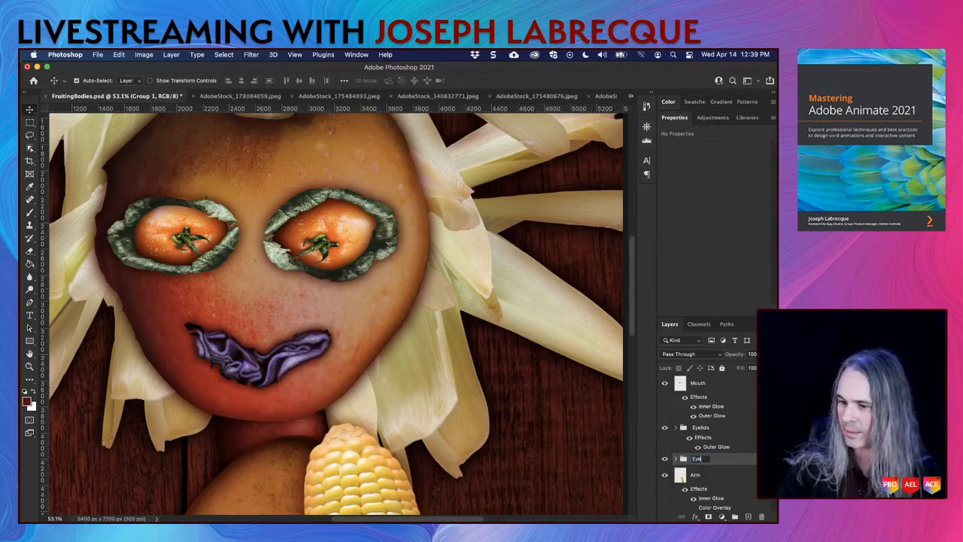
pyautogui.write('balls')
pyautogui.press('Return')
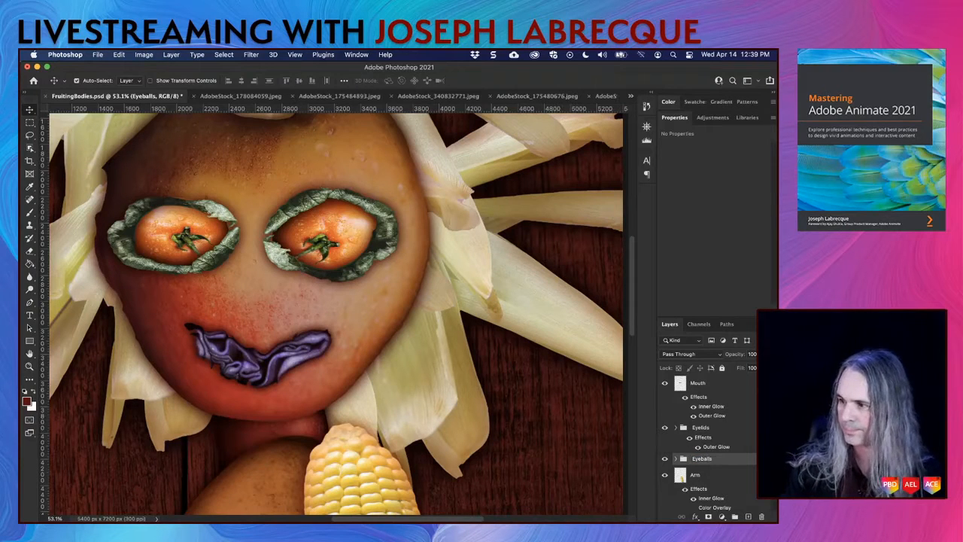
# Add a Multiply Inner Glow in dark red #781f13 with a size of about 128 px to the Eyeballs group
pyautogui.doubleClick(738, 460)
pyautogui.moveTo(464, 152); pyautogui.dragTo(469, 241)
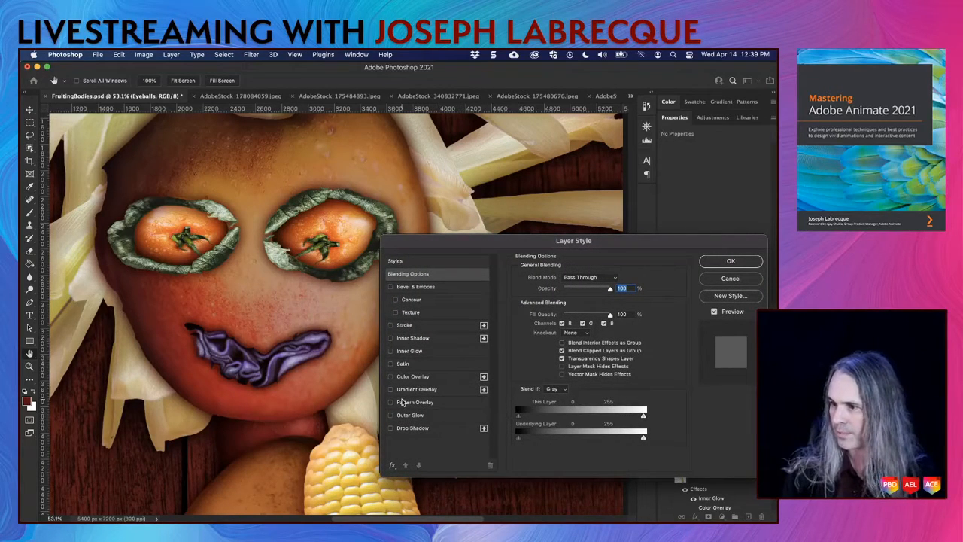
pyautogui.click(391, 350)
pyautogui.click(407, 352)
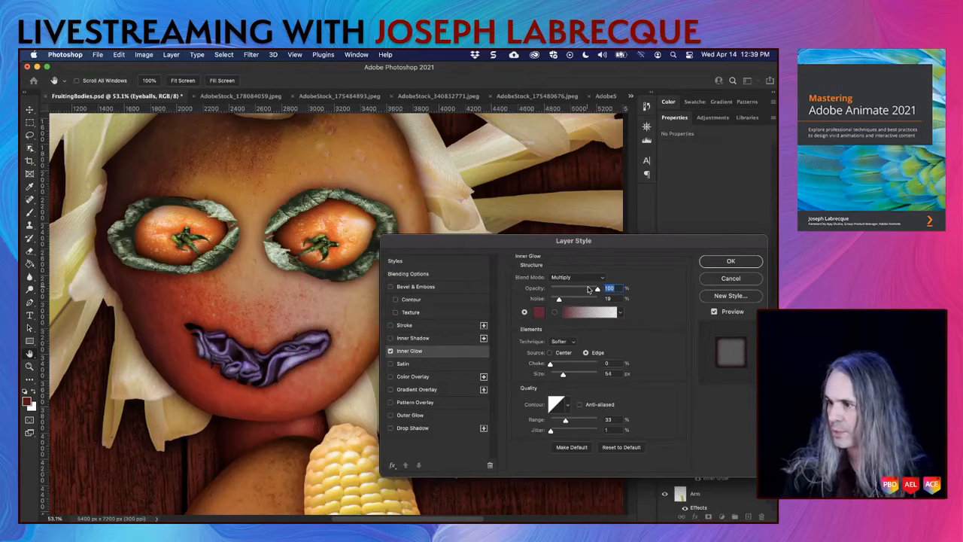
pyautogui.click(537, 312)
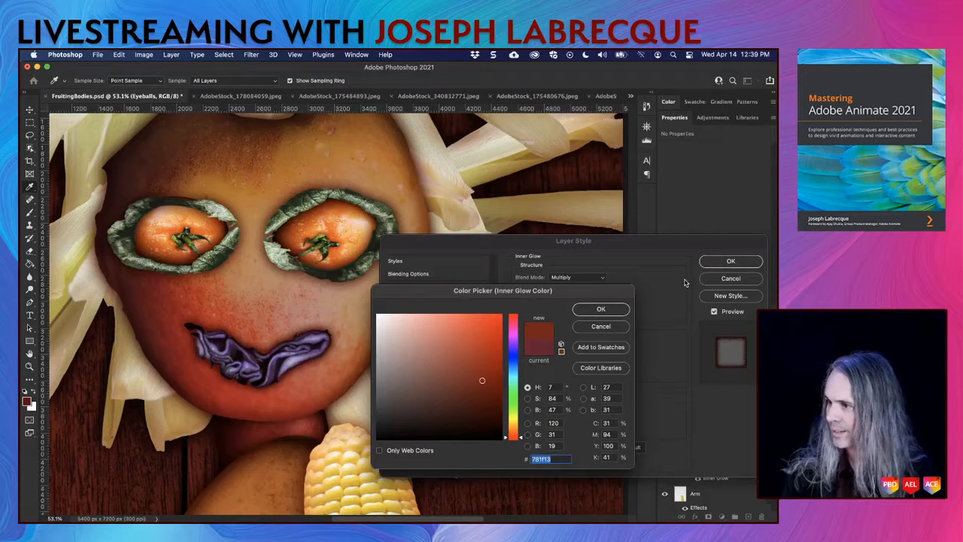
pyautogui.click(609, 311)
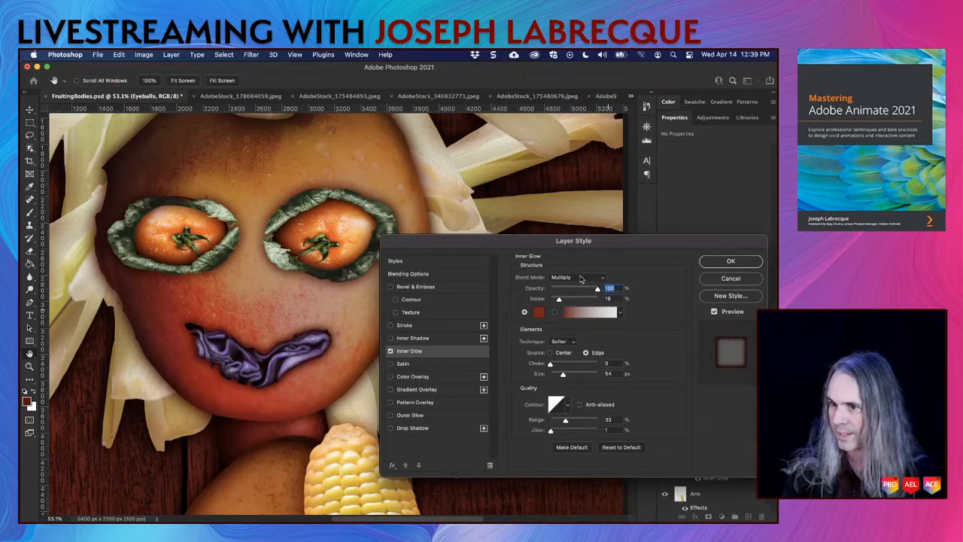
pyautogui.moveTo(597, 289)
pyautogui.mouseDown()
pyautogui.moveTo(557, 291)
pyautogui.moveTo(599, 294)
pyautogui.mouseUp()
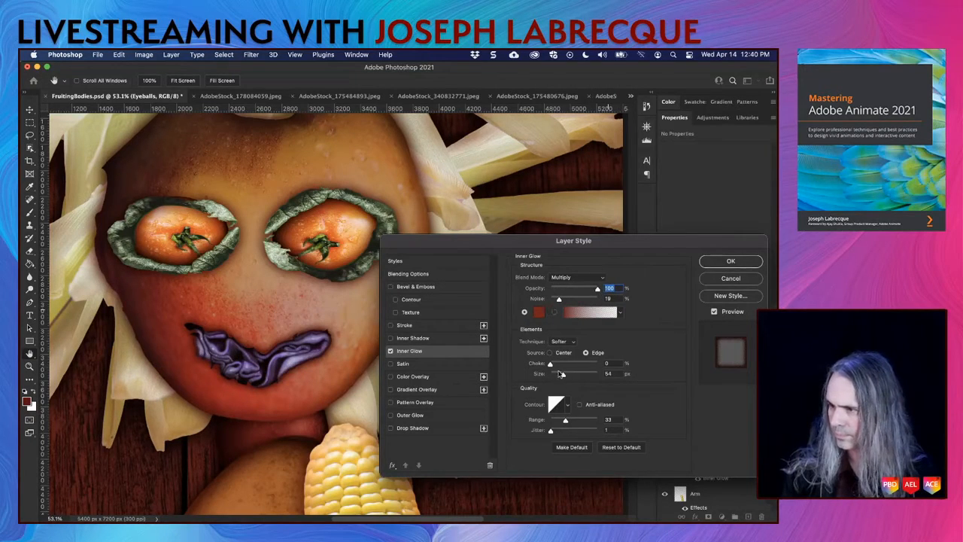
pyautogui.moveTo(560, 374)
pyautogui.mouseDown()
pyautogui.moveTo(594, 376)
pyautogui.moveTo(545, 374)
pyautogui.moveTo(575, 376)
pyautogui.mouseUp()
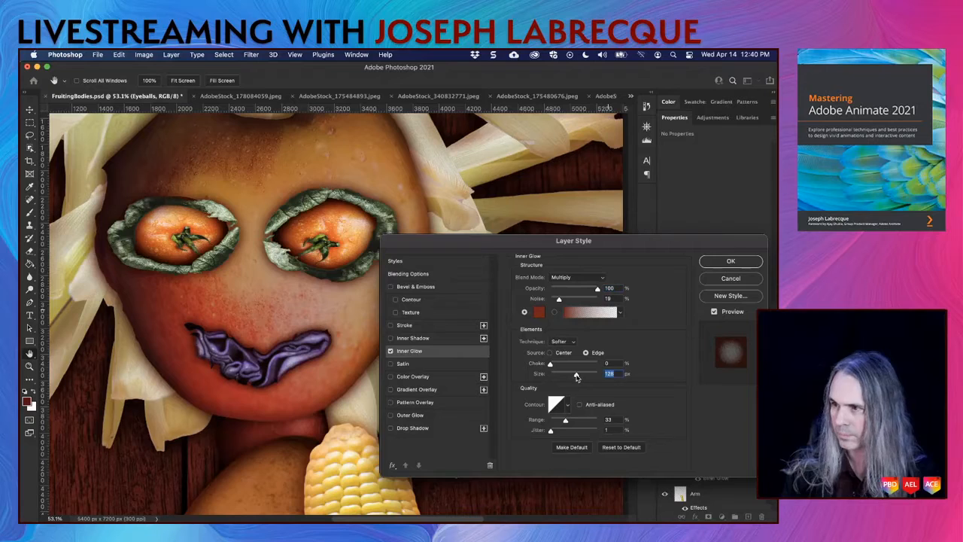
pyautogui.click(726, 262)
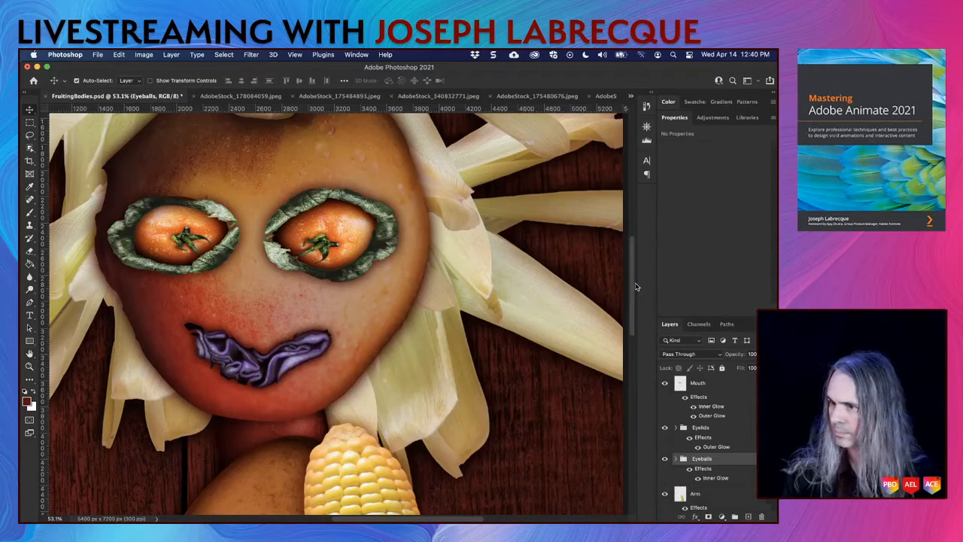
# Save the composite document with the new eye styling
pyautogui.scroll(-6, 516, 309)
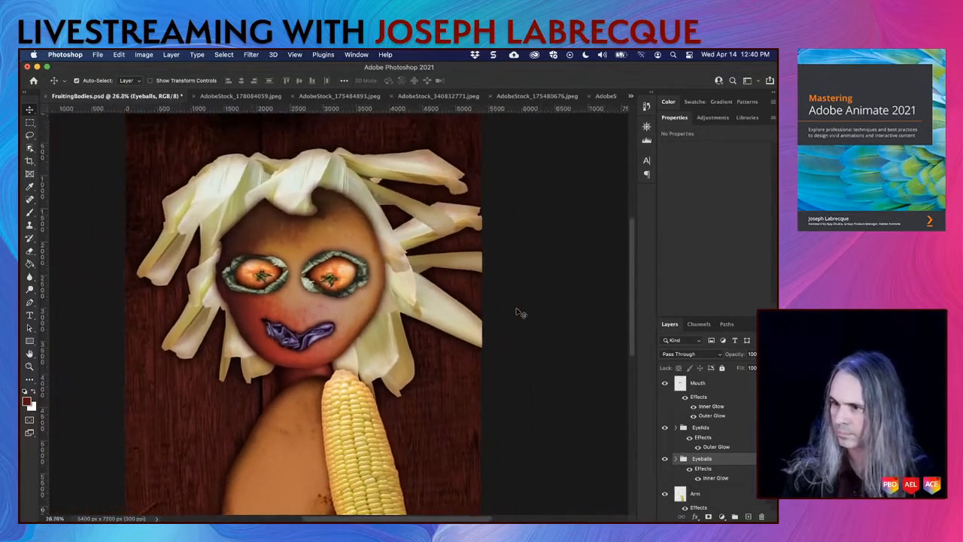
pyautogui.scroll(1, 517, 310)
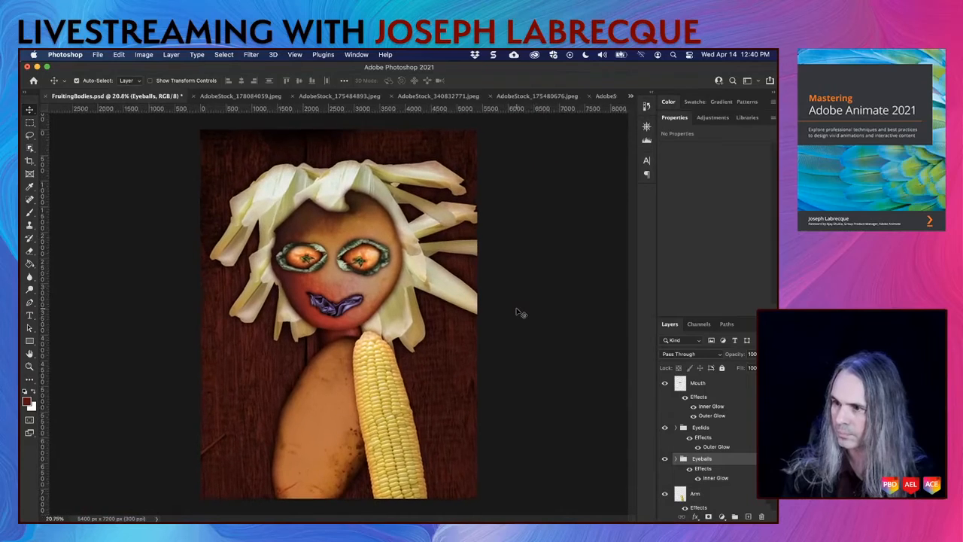
pyautogui.press('cmd+s')
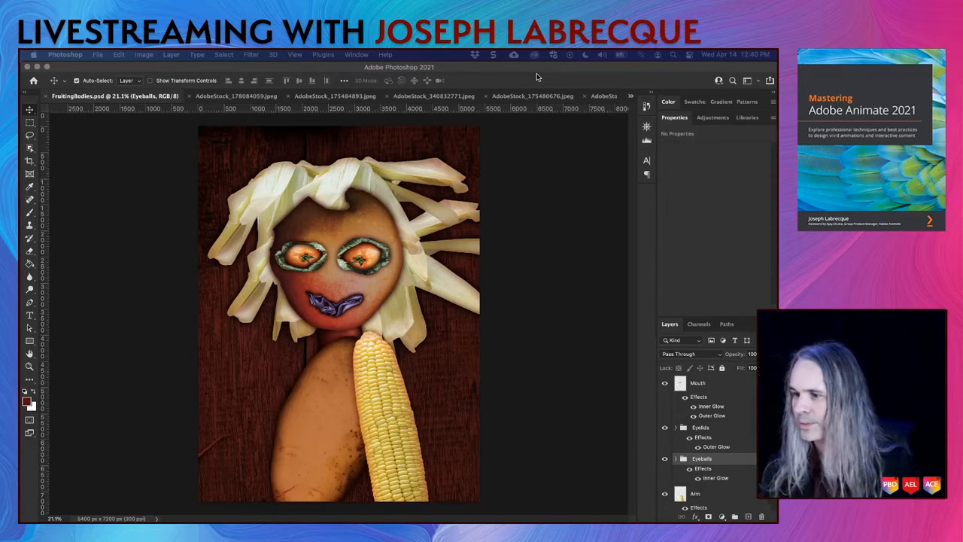
# Set the Eyeballs group's blend mode to Hard Light and save the document
pyautogui.click(715, 355)
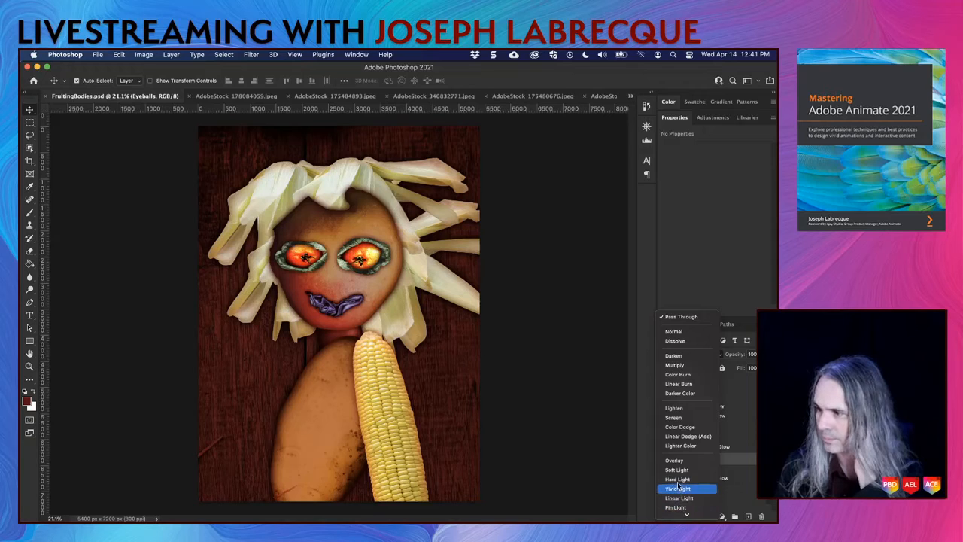
pyautogui.click(677, 479)
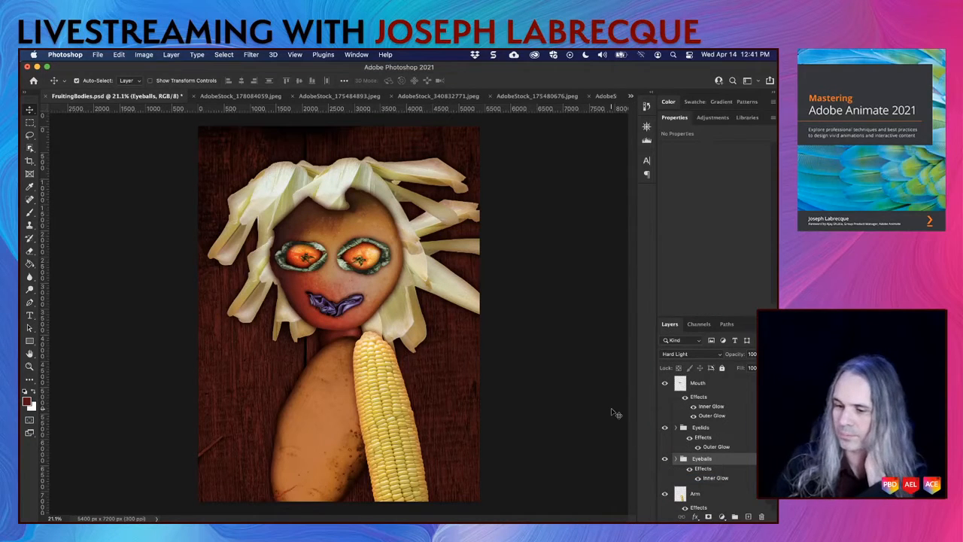
pyautogui.press('super+s')
pyautogui.scroll(1, 416, 274)
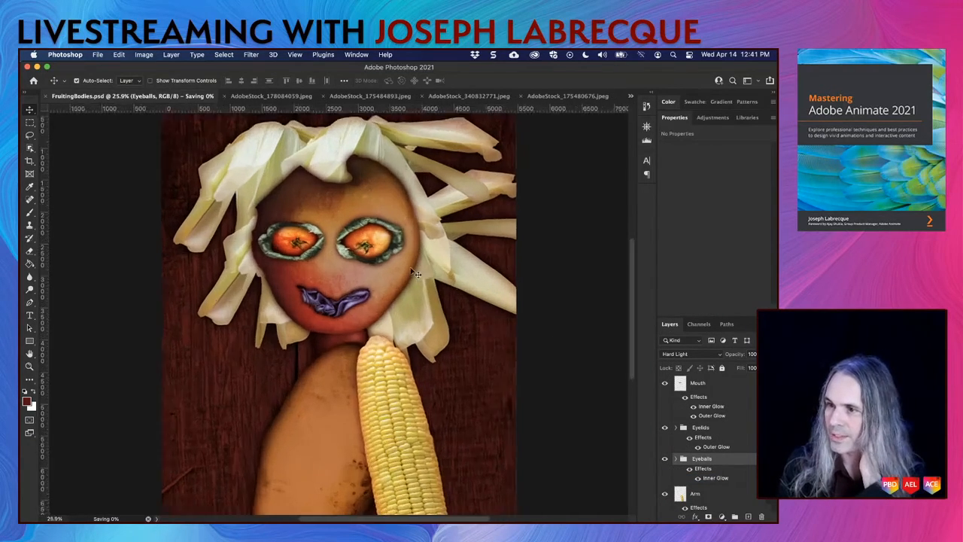
pyautogui.scroll(-3, 417, 274)
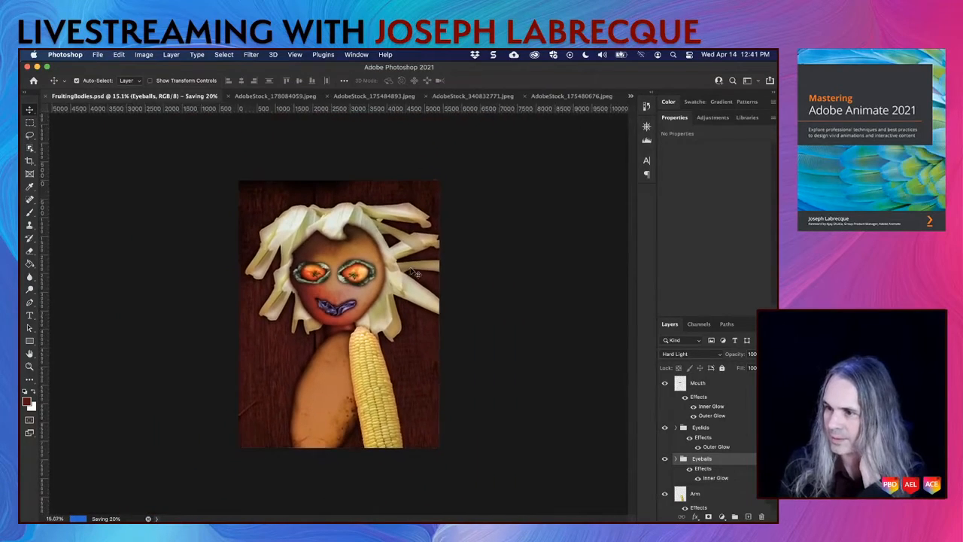
pyautogui.scroll(1, 417, 274)
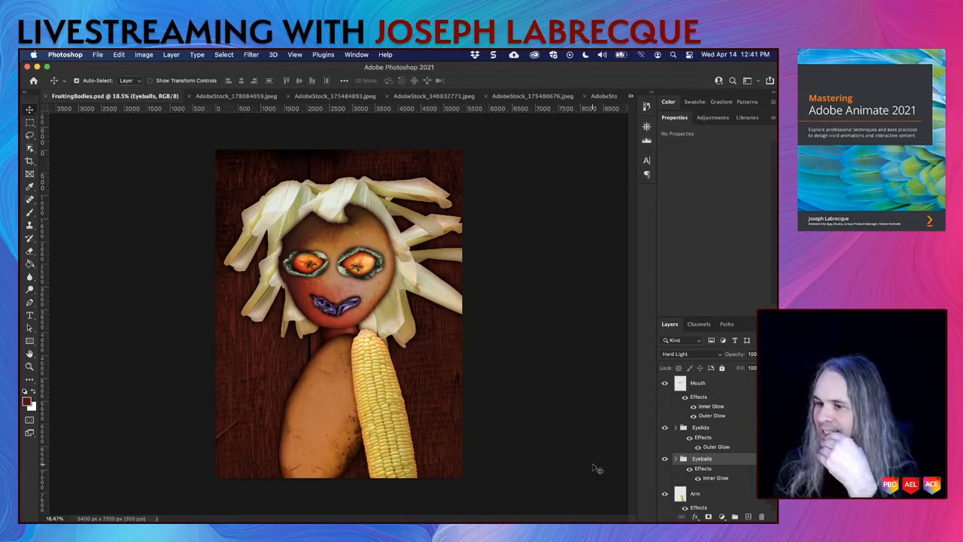
pyautogui.scroll(-5, 731, 462)
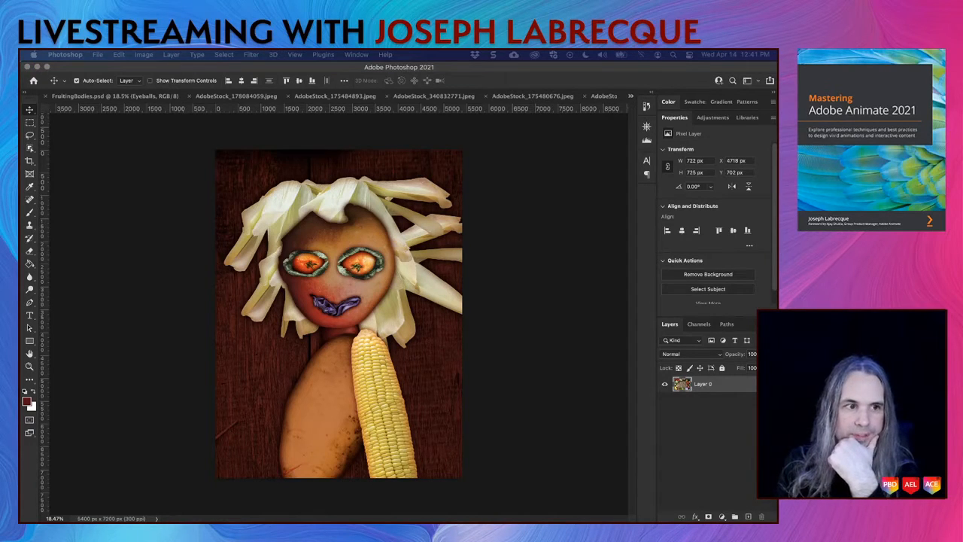
# Select the central green leaf in AdobeStock_179205148.jpeg with the Object Selection tool and copy it
pyautogui.moveTo(21, 123); pyautogui.dragTo(258, 81)
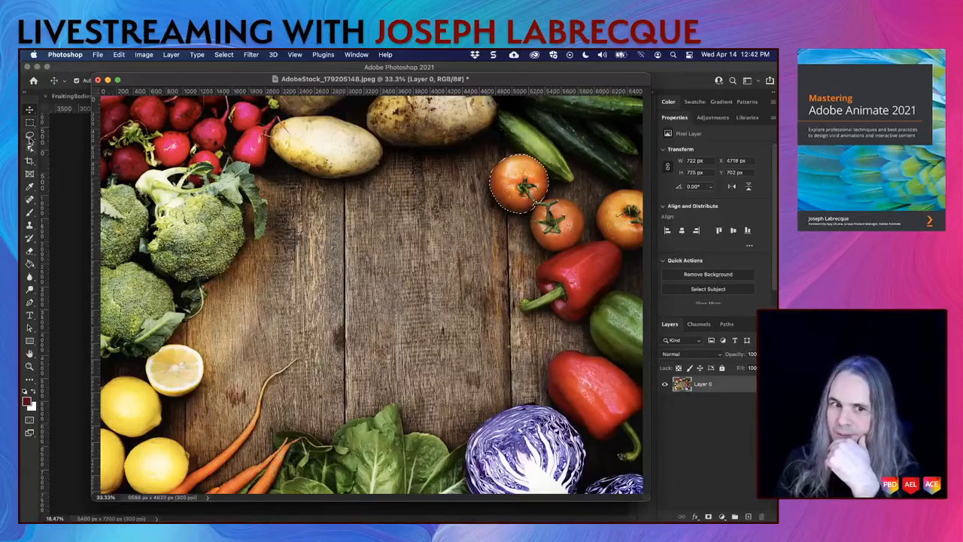
pyautogui.click(30, 160)
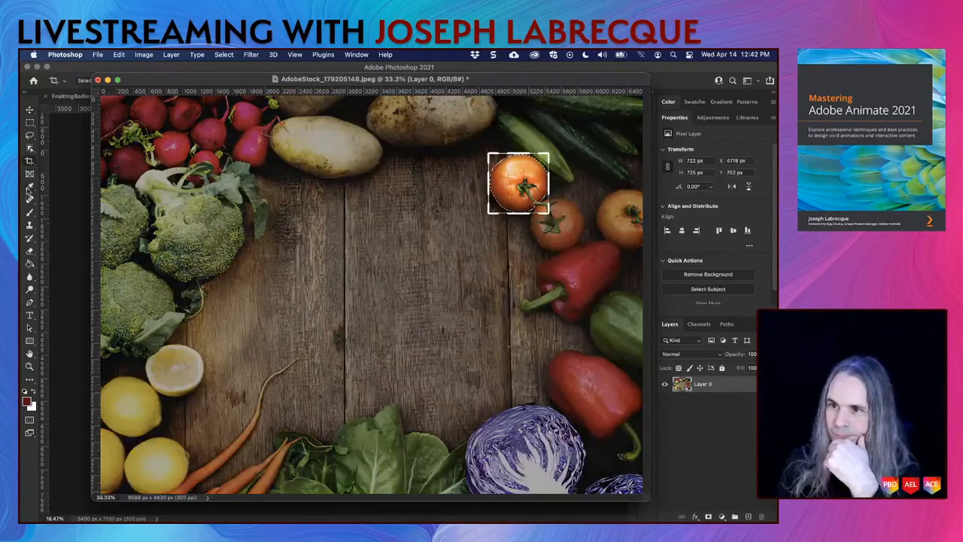
pyautogui.click(30, 173)
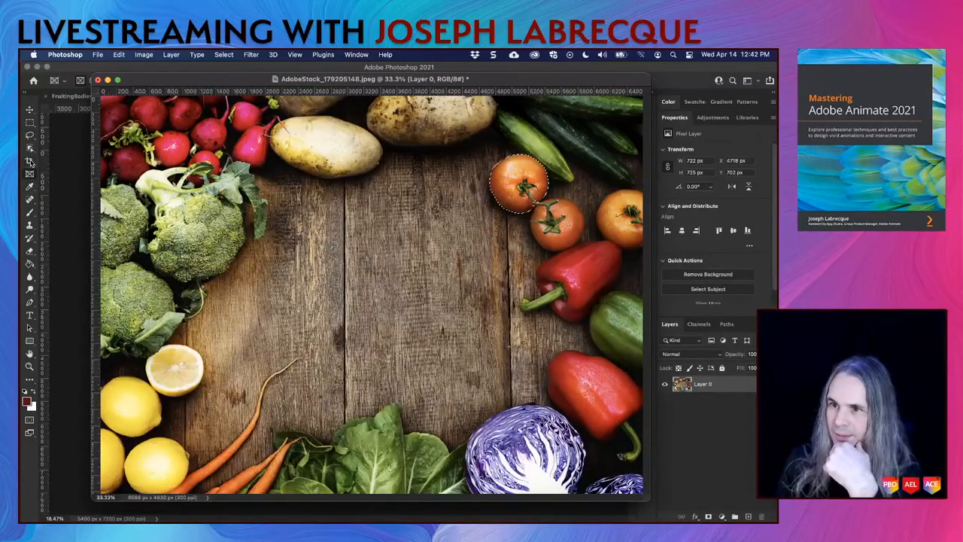
pyautogui.click(31, 149)
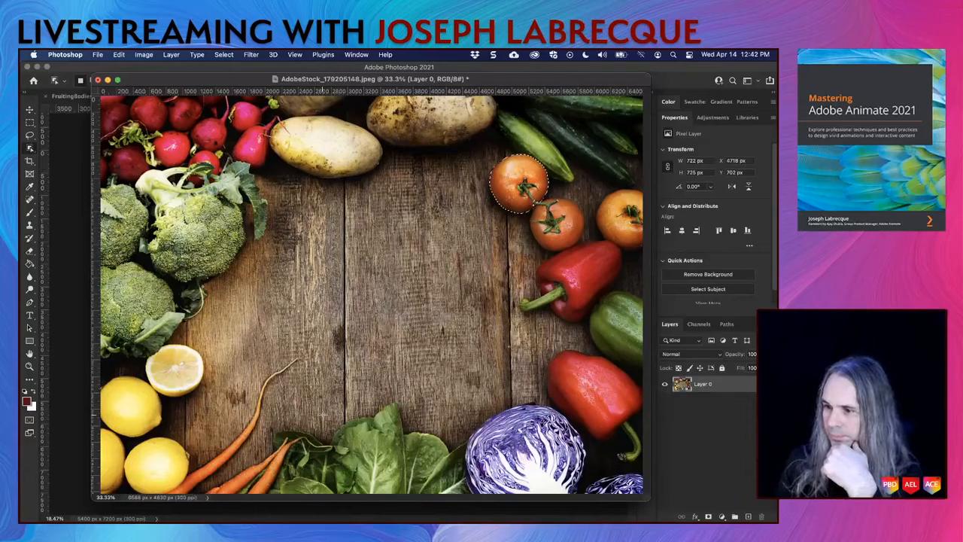
pyautogui.moveTo(406, 481); pyautogui.dragTo(343, 419)
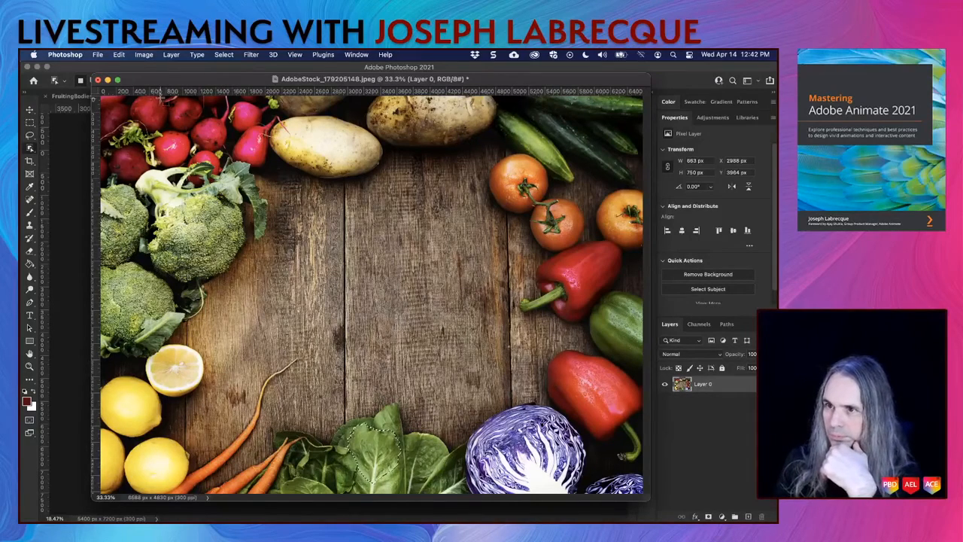
pyautogui.moveTo(165, 81); pyautogui.dragTo(90, 95)
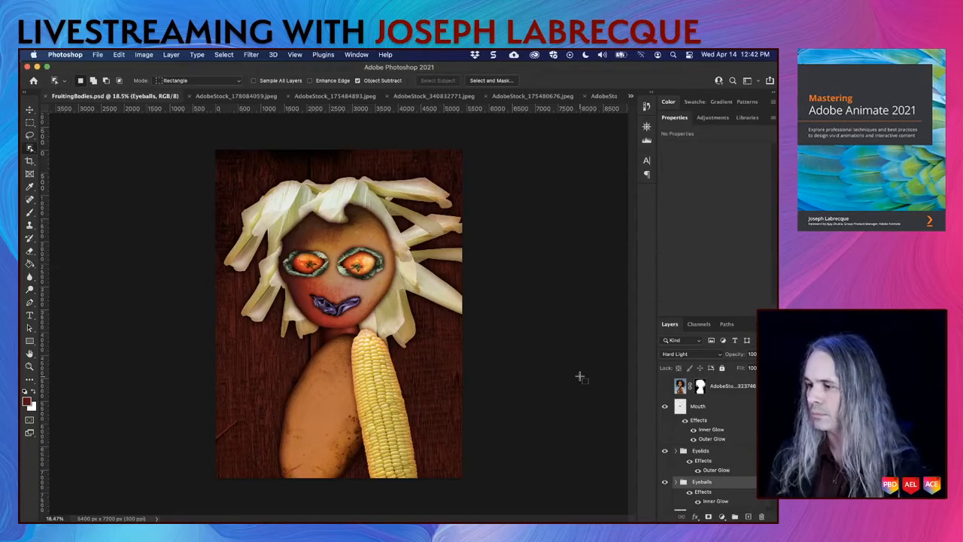
# Paste the green leaf into FruitingBodies.psd and place its layer directly above the Mouth layer
pyautogui.press('v')
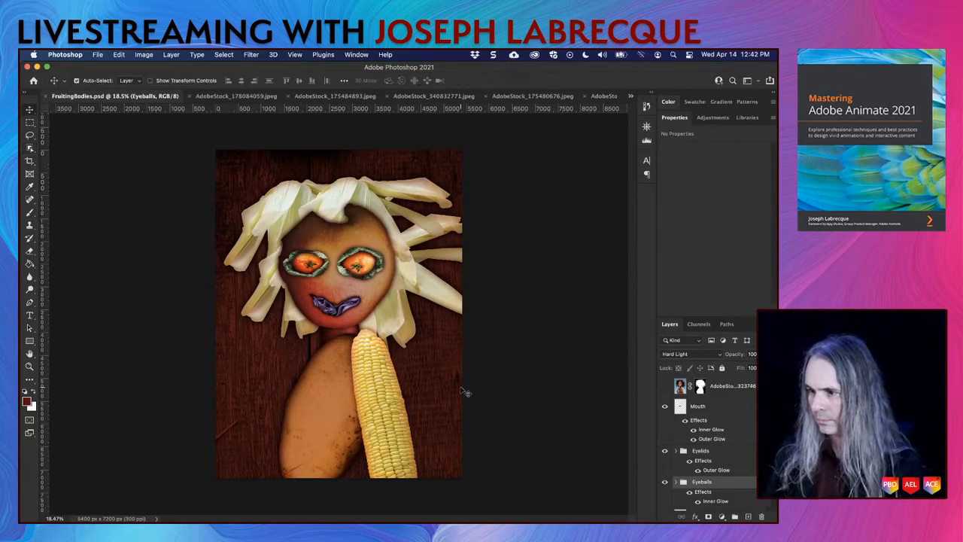
pyautogui.press('super+v')
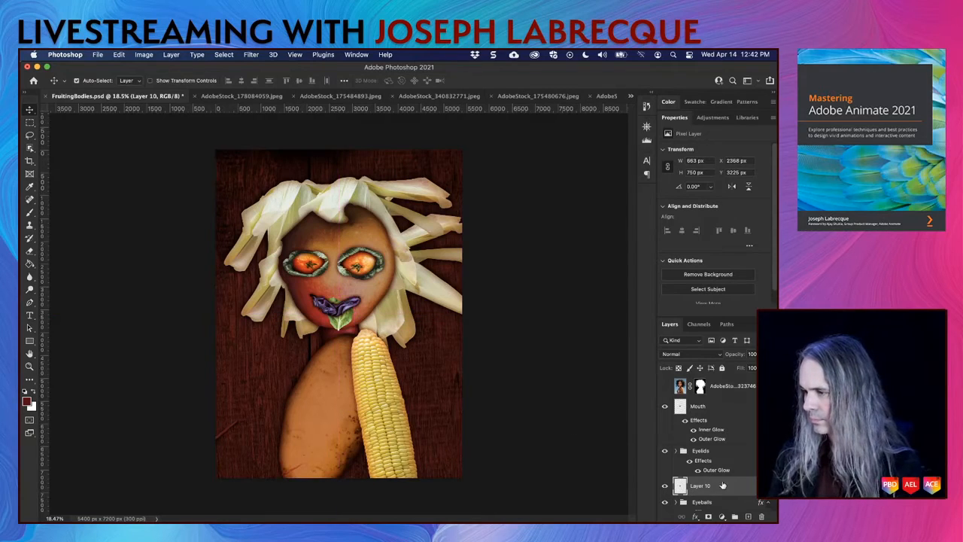
pyautogui.moveTo(722, 485); pyautogui.dragTo(681, 400)
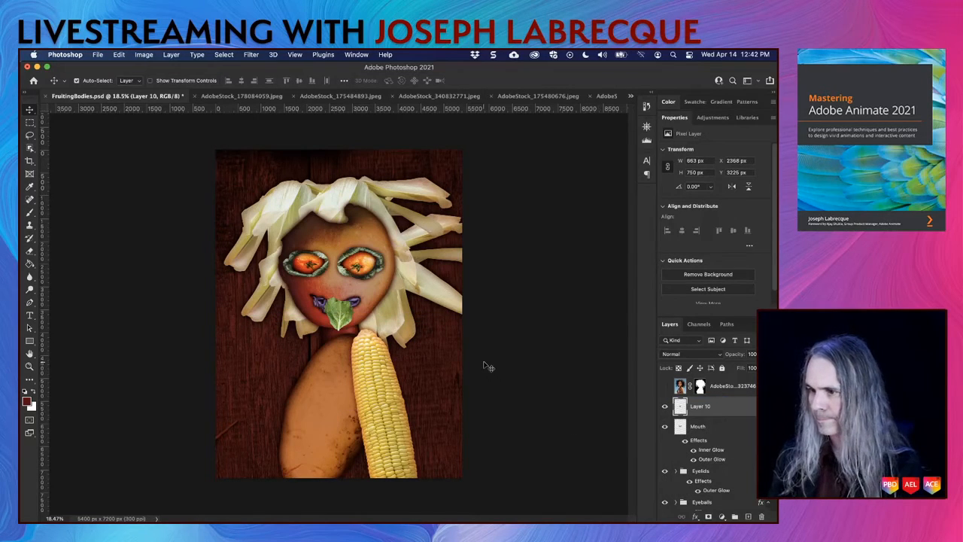
# Scale the leaf on Layer 10 to about 351%, place it over the potato torso, and rotate it slightly counterclockwise
pyautogui.press('super+t')
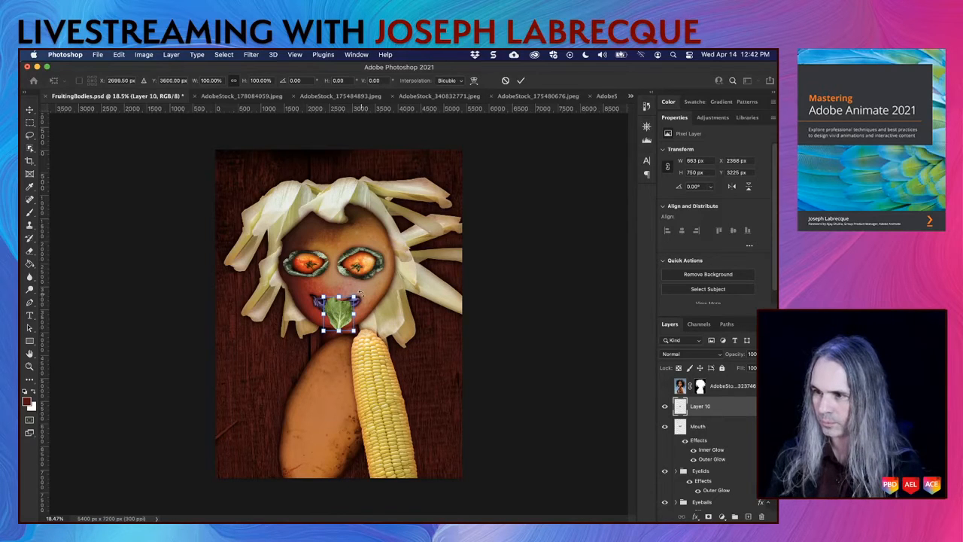
pyautogui.moveTo(336, 320); pyautogui.dragTo(386, 295)
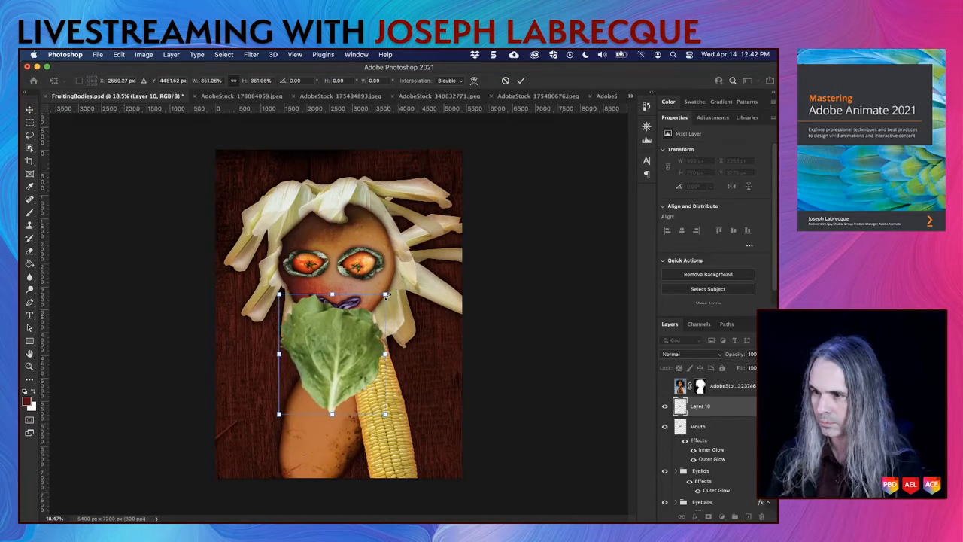
pyautogui.moveTo(351, 356); pyautogui.dragTo(335, 427)
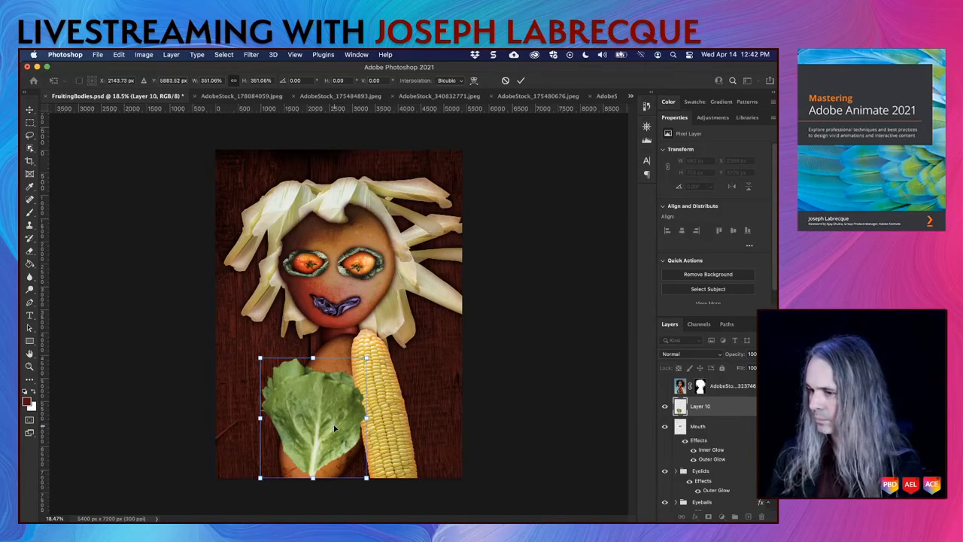
pyautogui.moveTo(372, 481); pyautogui.dragTo(380, 449)
pyautogui.press('Return')
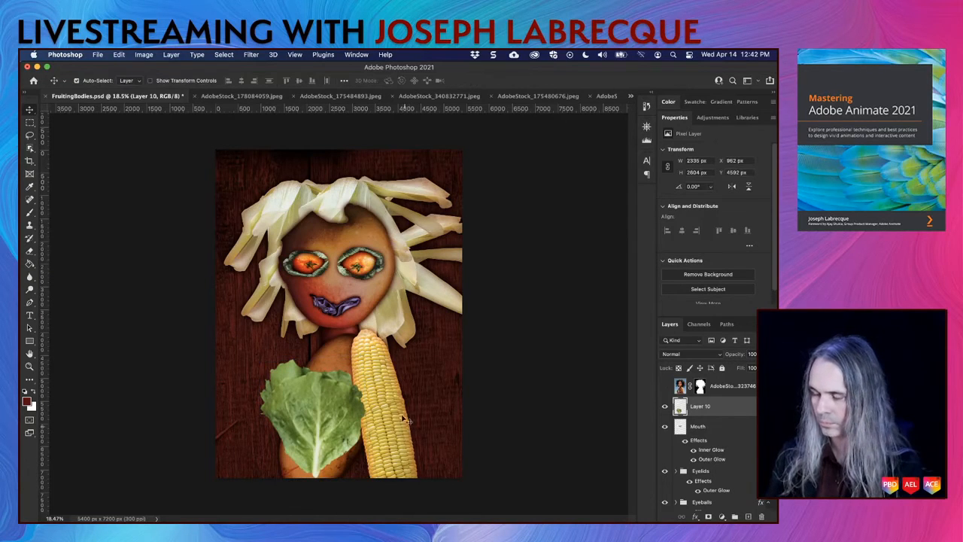
# Paste a second copy of the leaf, scale it to about 383%, and place it over the lower potato torso
pyautogui.hotkey('ctrl', 'v')
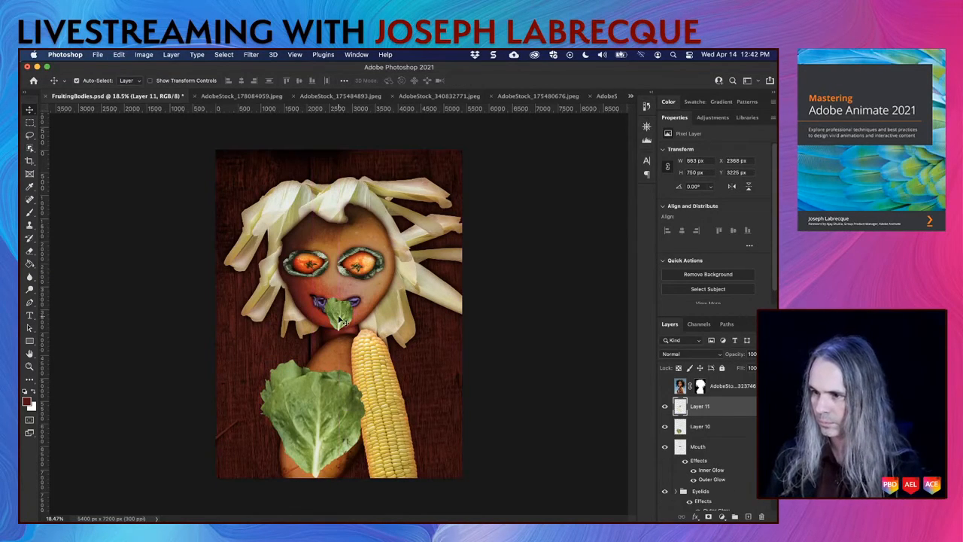
pyautogui.moveTo(343, 320); pyautogui.dragTo(238, 393)
pyautogui.hotkey('ctrl', 't')
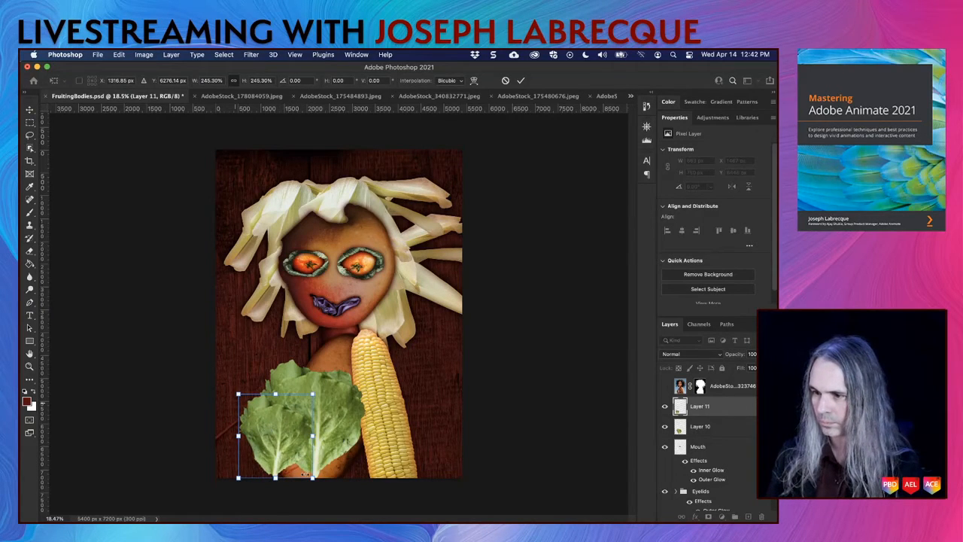
pyautogui.moveTo(269, 431); pyautogui.dragTo(288, 454)
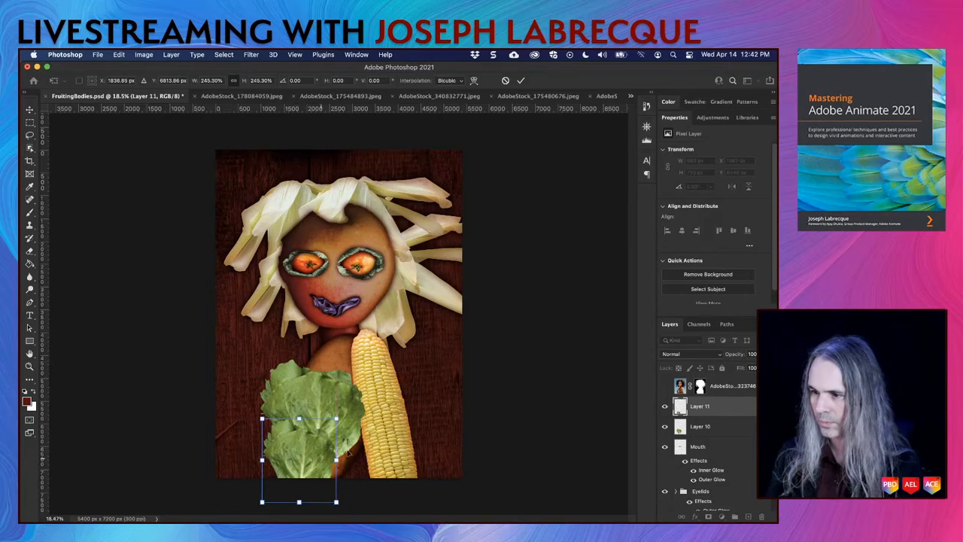
pyautogui.moveTo(339, 419); pyautogui.dragTo(370, 370)
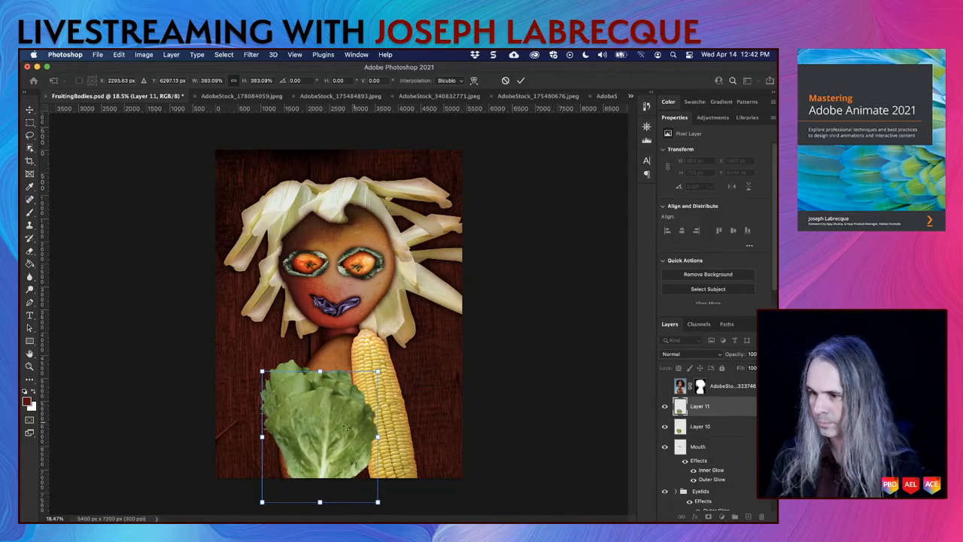
pyautogui.moveTo(340, 436); pyautogui.dragTo(336, 474)
pyautogui.press('Return')
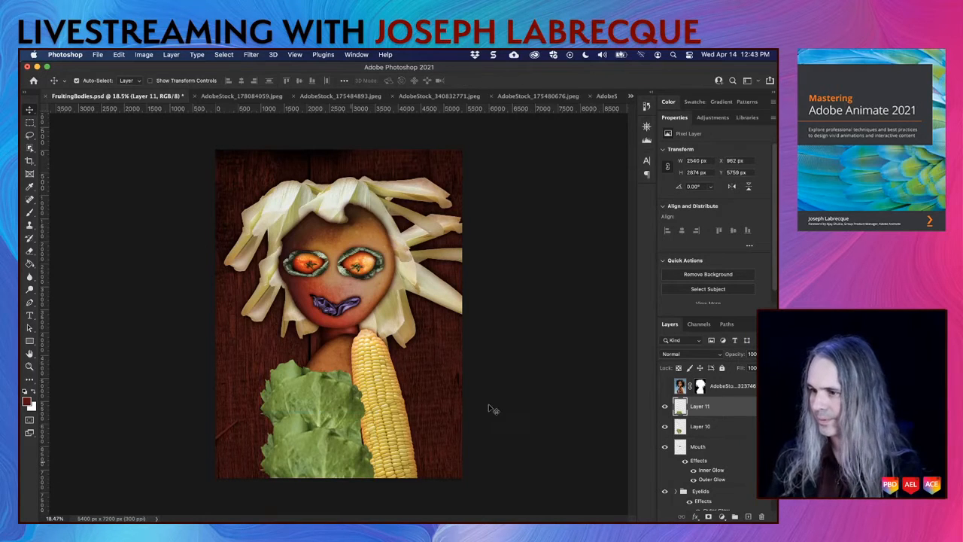
# Paste a third leaf, enlarge it to about 1469 × 1548 px, turn it stem-up over the corn arm's upper end, and save
pyautogui.press('super+v')
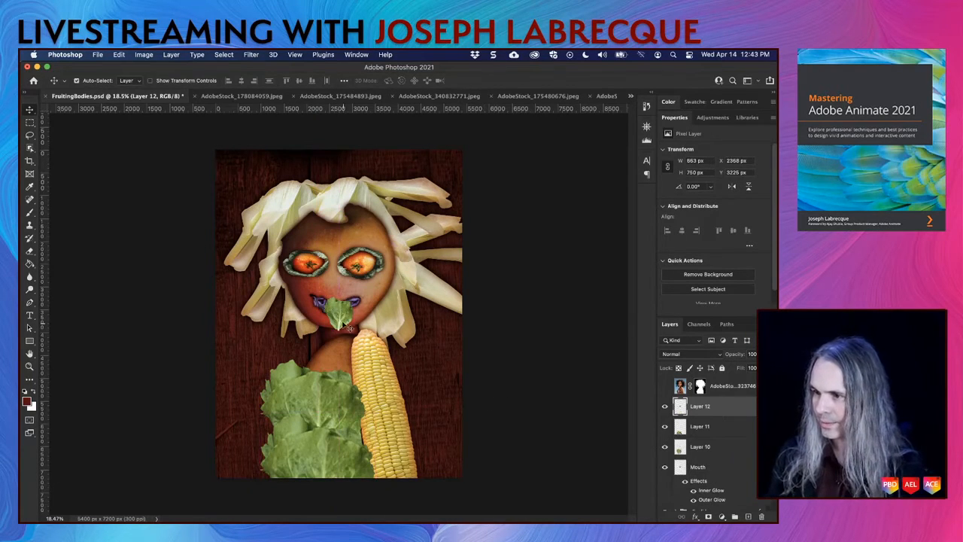
pyautogui.moveTo(339, 317); pyautogui.dragTo(412, 387)
pyautogui.press('super+t')
pyautogui.press('Return')
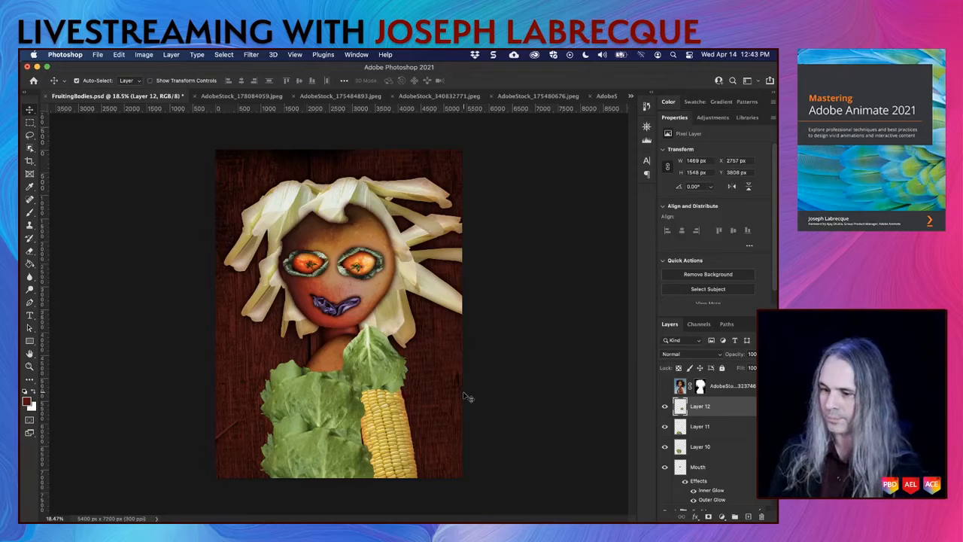
pyautogui.hotkey('ctrl', 's')
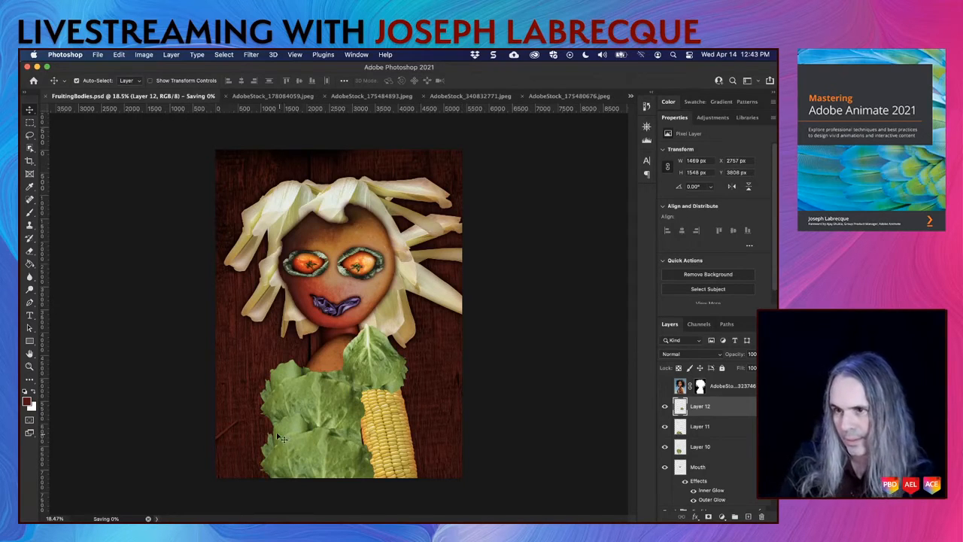
# Identify the lower leaf on Layer 11, resize it to about 2297 × 2942 px to narrow its outer side, and save
pyautogui.click(719, 448)
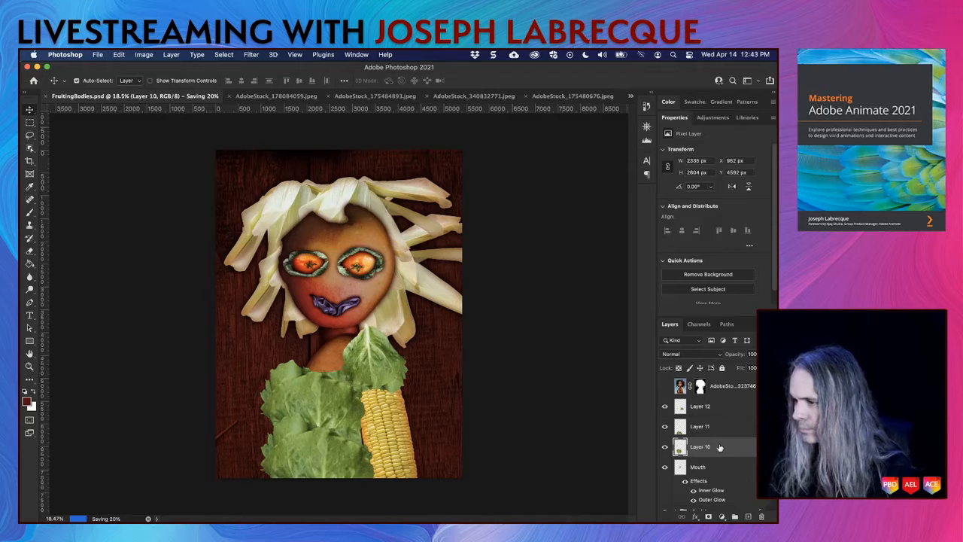
pyautogui.click(665, 447)
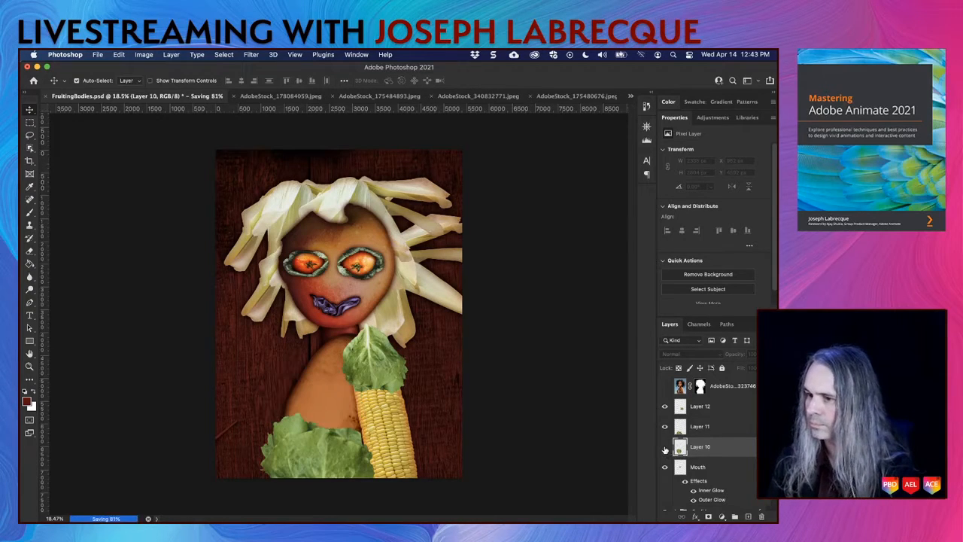
pyautogui.click(714, 429)
pyautogui.press('super+s')
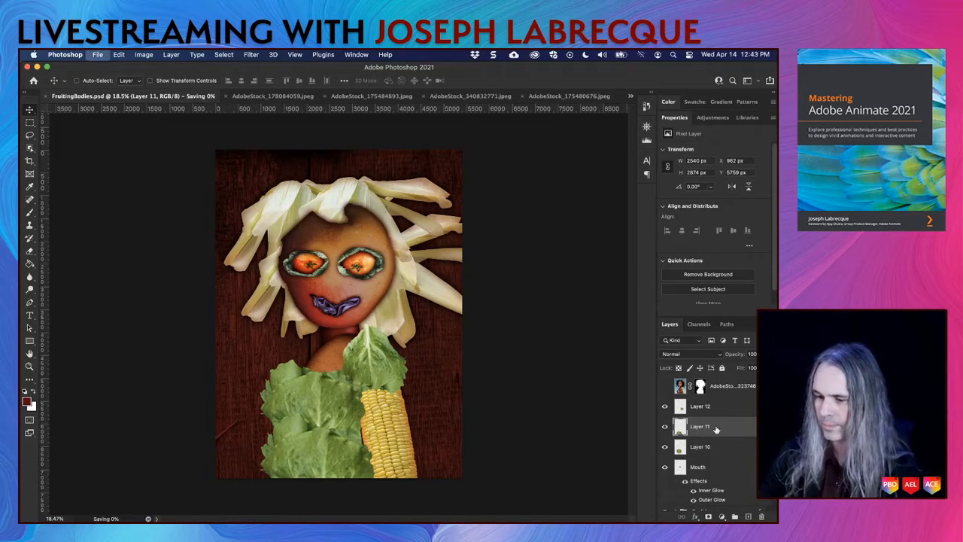
pyautogui.press('super+t')
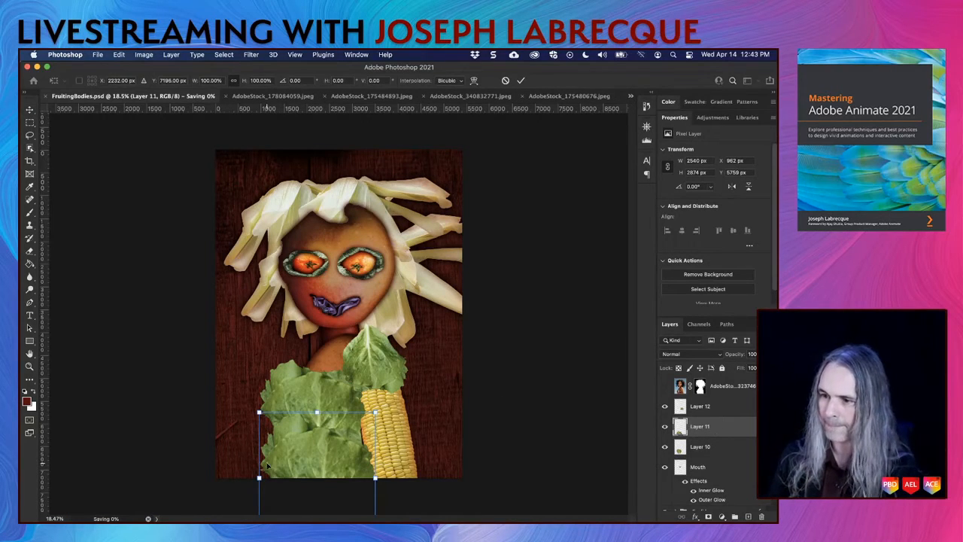
pyautogui.moveTo(258, 476); pyautogui.dragTo(273, 478)
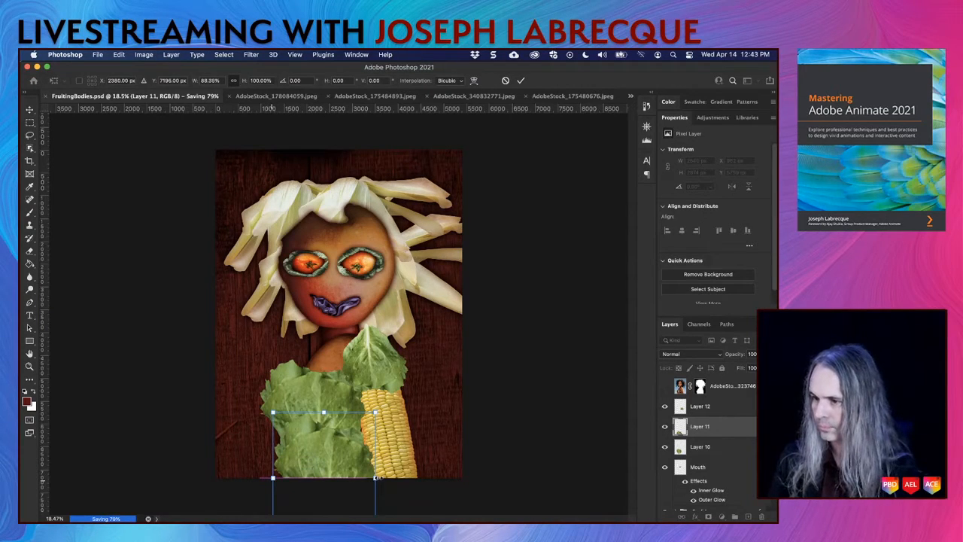
pyautogui.moveTo(378, 412); pyautogui.dragTo(380, 408)
pyautogui.press('Return')
pyautogui.press('super+s')
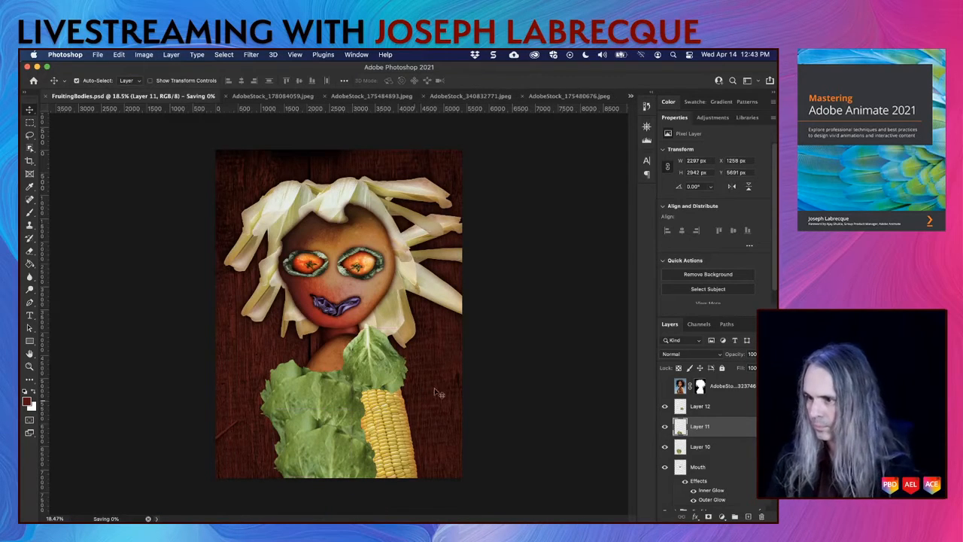
# Group the three leaf layers, Layer 10 through Layer 12, and name the group Clothing
pyautogui.click(726, 408)
pyautogui.keyDown('shift'); pyautogui.click(728, 448); pyautogui.keyUp('shift')
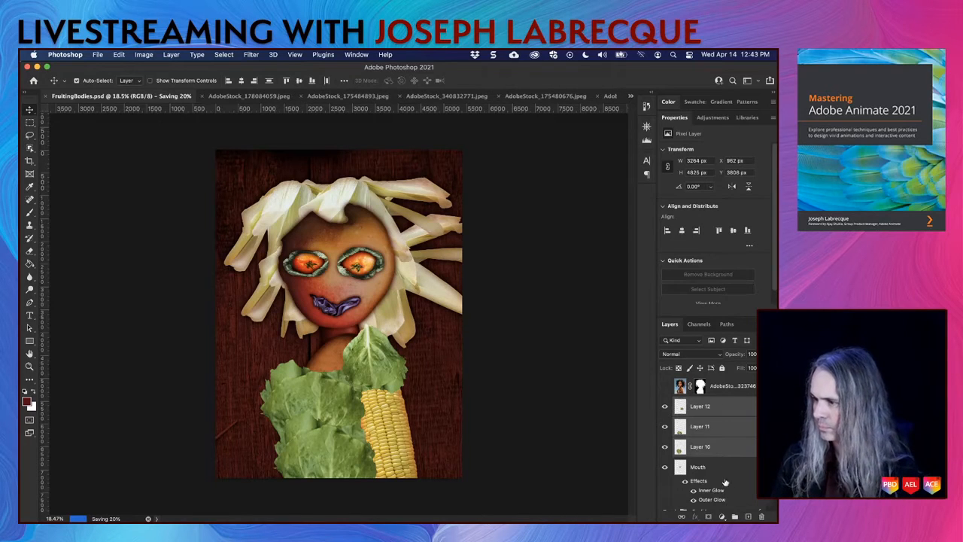
pyautogui.click(735, 517)
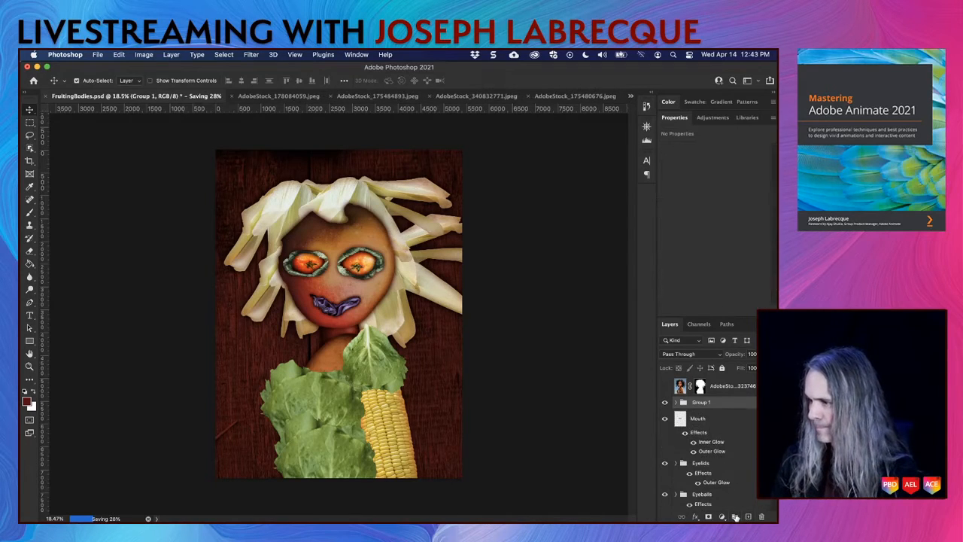
pyautogui.doubleClick(700, 403)
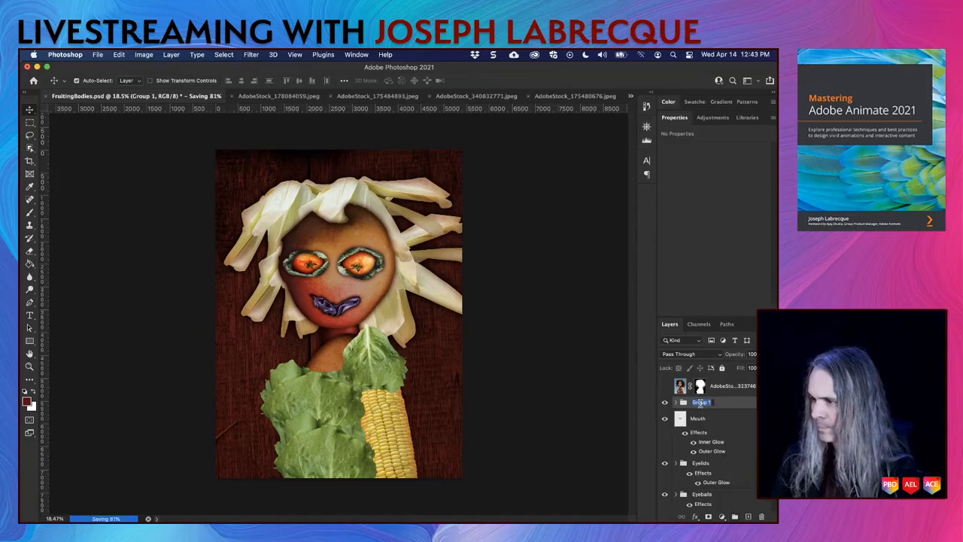
pyautogui.write('Clothing')
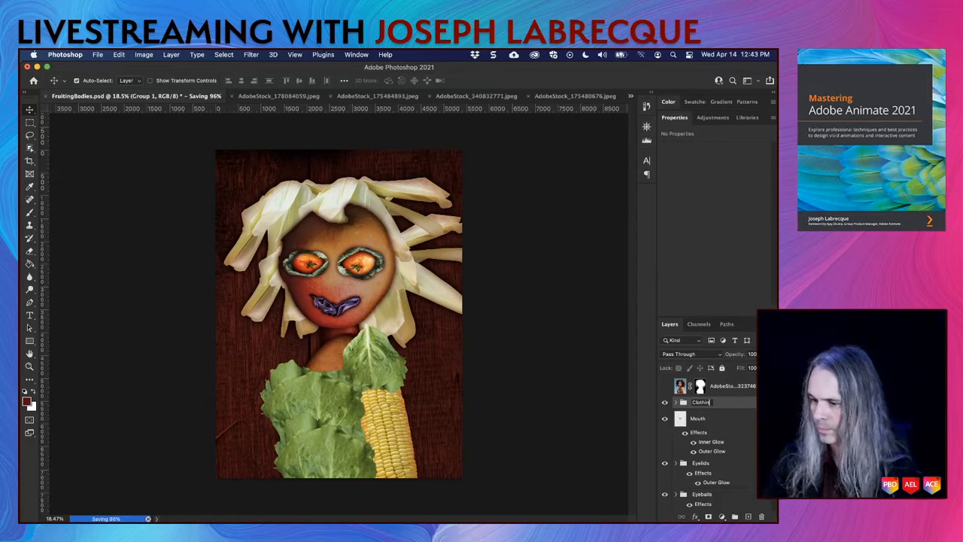
pyautogui.press('Return')
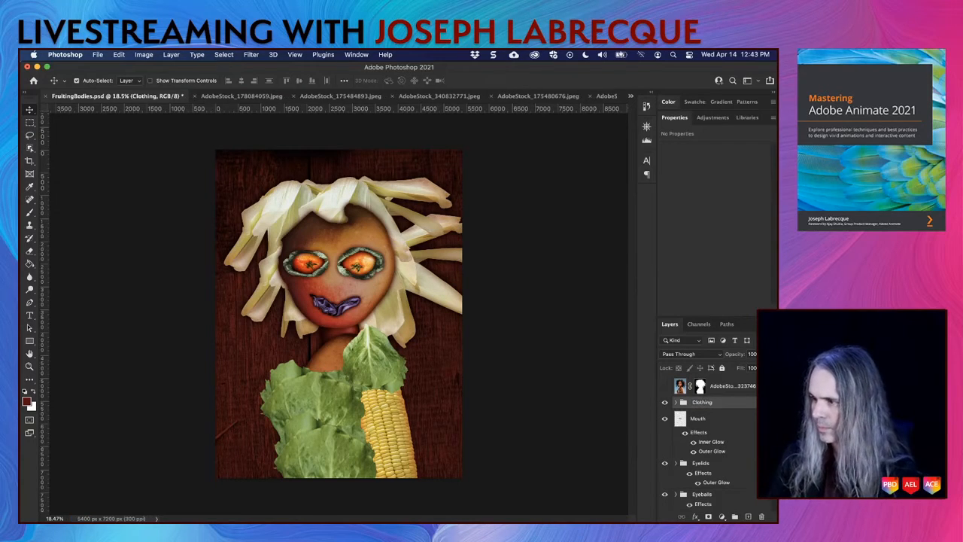
# Add an Outer Glow to the Clothing group with a size of 128 px and 60% opacity
pyautogui.doubleClick(739, 404)
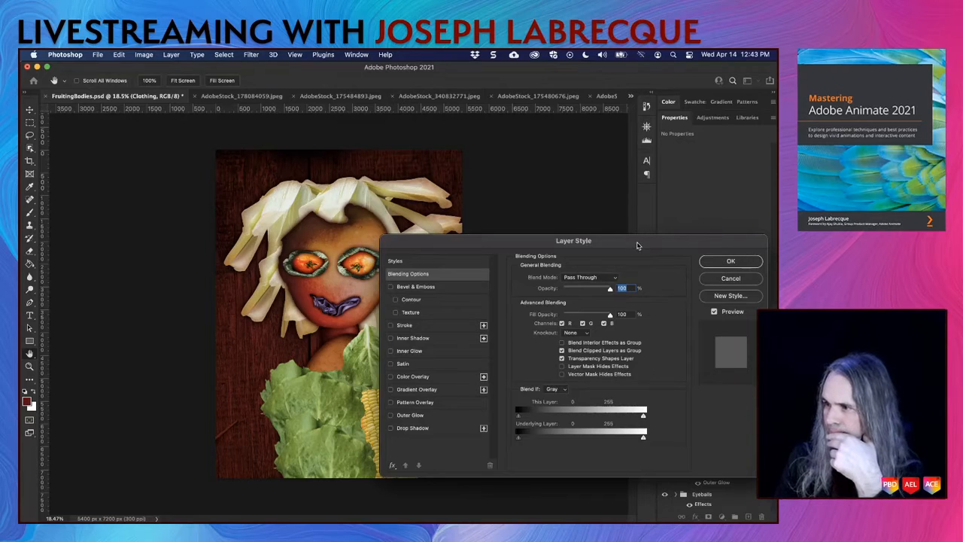
pyautogui.moveTo(638, 244); pyautogui.dragTo(617, 111)
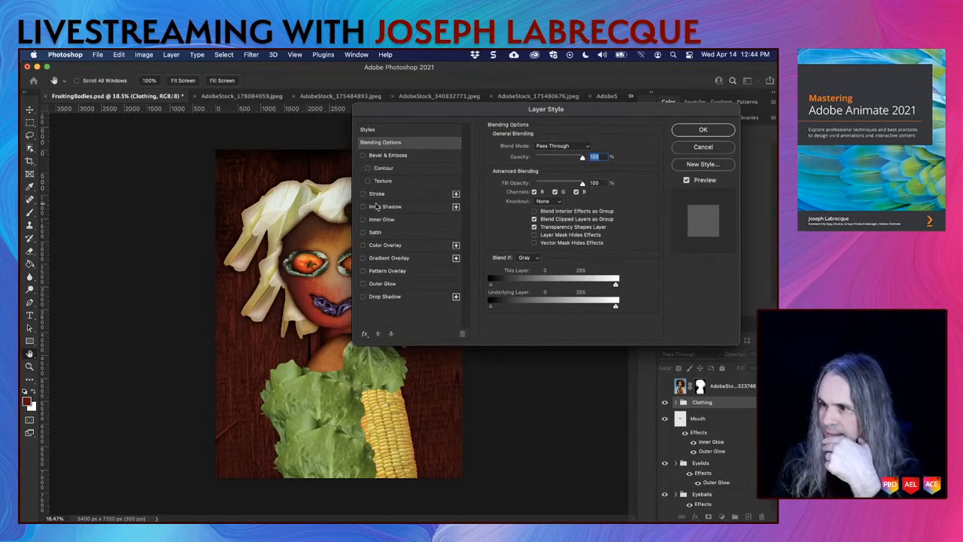
pyautogui.click(363, 284)
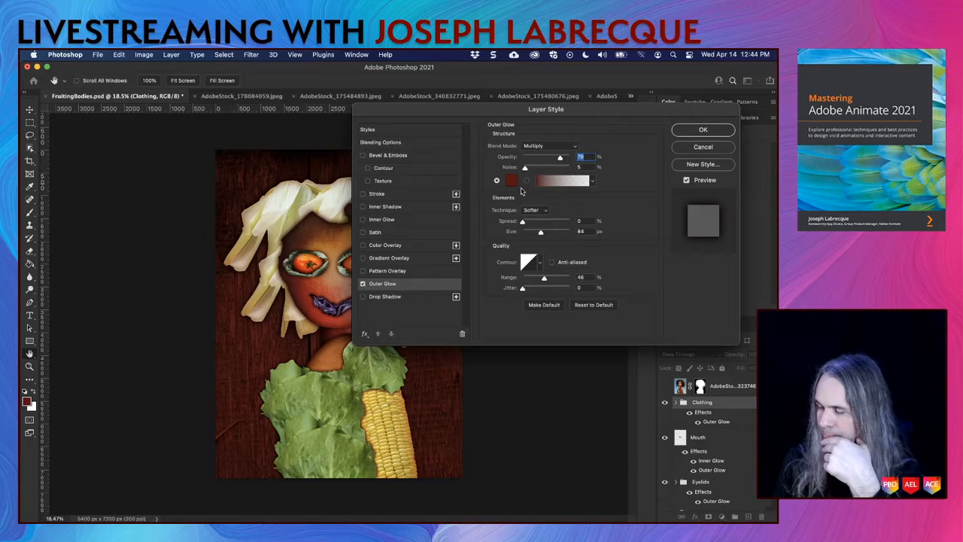
pyautogui.moveTo(540, 236)
pyautogui.mouseDown()
pyautogui.moveTo(532, 236)
pyautogui.moveTo(552, 235)
pyautogui.mouseUp()
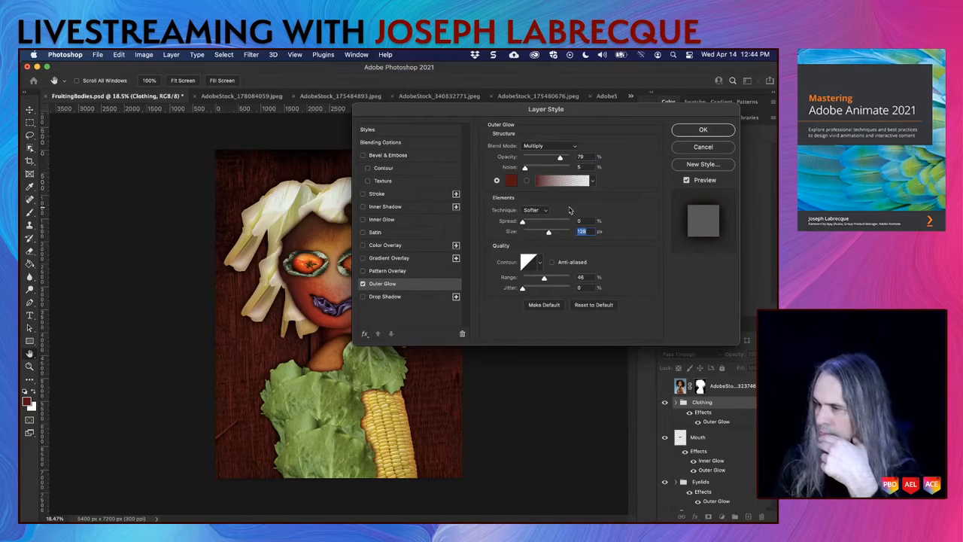
pyautogui.moveTo(559, 158); pyautogui.dragTo(551, 160)
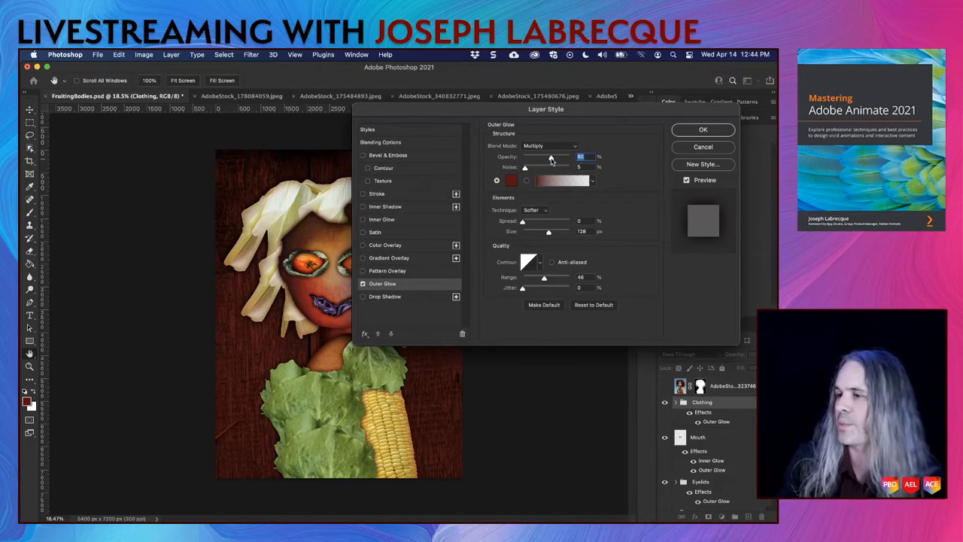
# Sample the potato's orange-brown (#b6632c) as the Outer Glow color and set the glow's opacity to 72%
pyautogui.click(513, 179)
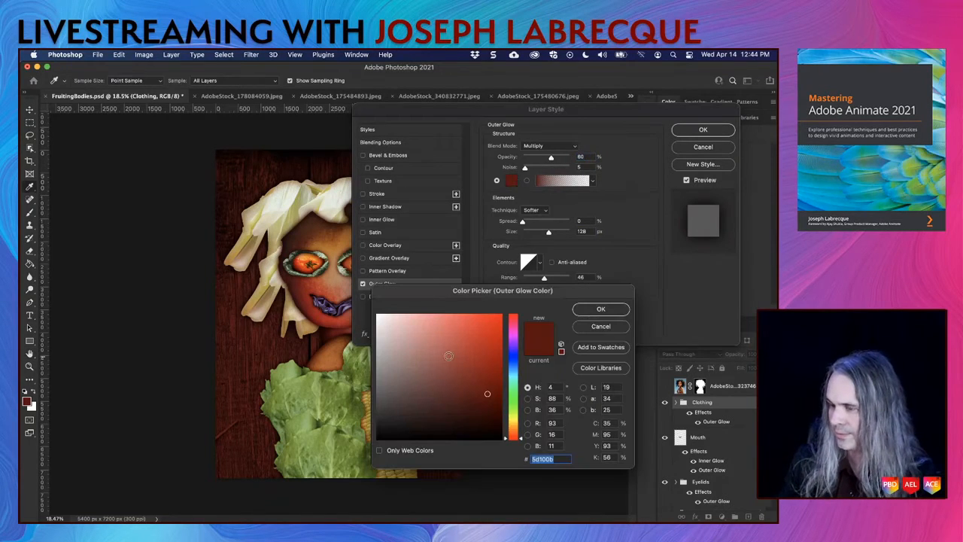
pyautogui.click(329, 356)
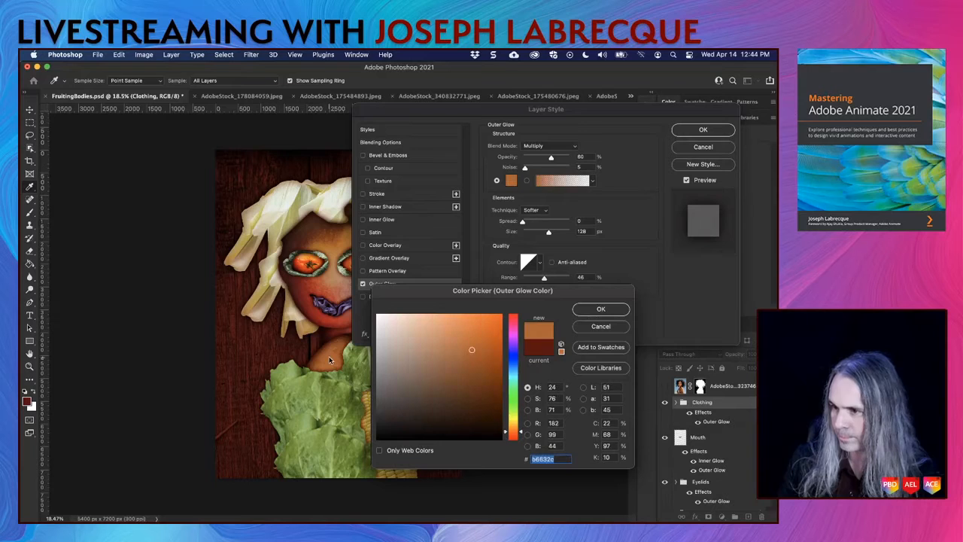
pyautogui.click(592, 309)
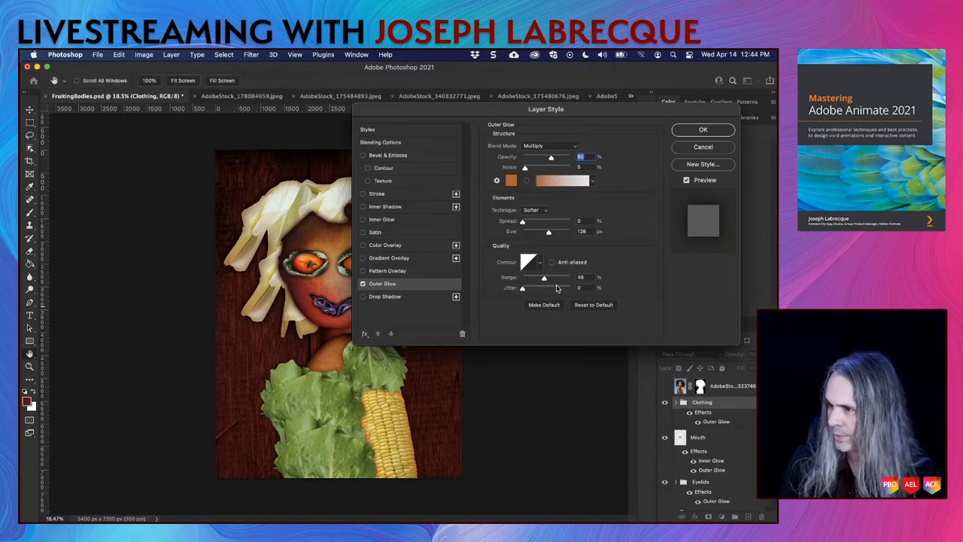
pyautogui.moveTo(560, 162); pyautogui.dragTo(556, 160)
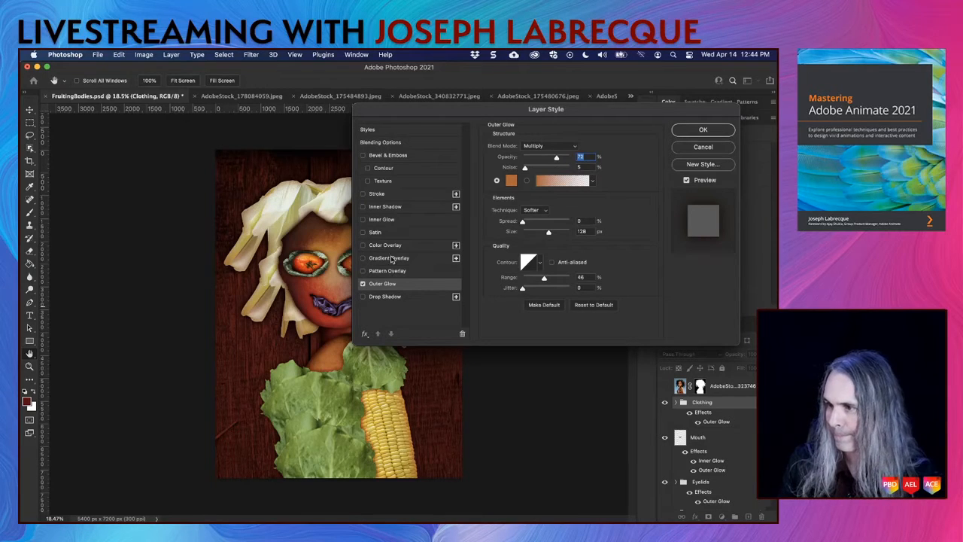
# Add an Inner Glow to the Clothing group, using a dark green sampled from the upper edge of the torso leaf
pyautogui.click(363, 207)
pyautogui.click(363, 207)
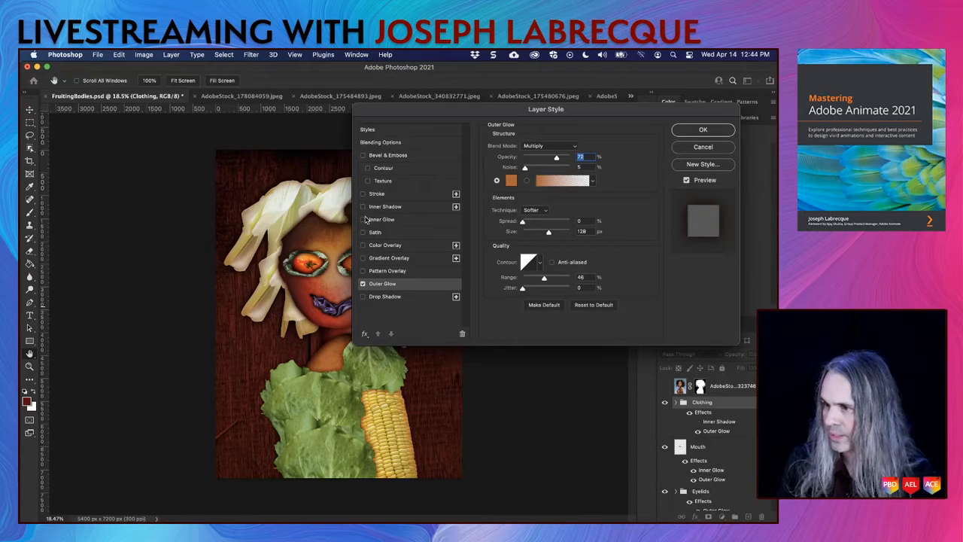
pyautogui.click(364, 219)
pyautogui.click(382, 219)
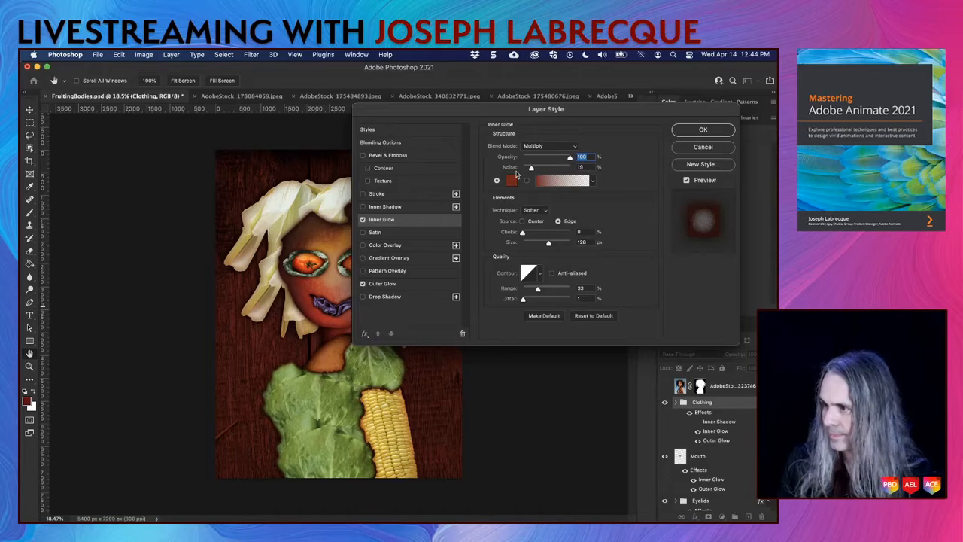
pyautogui.click(512, 181)
pyautogui.click(304, 375)
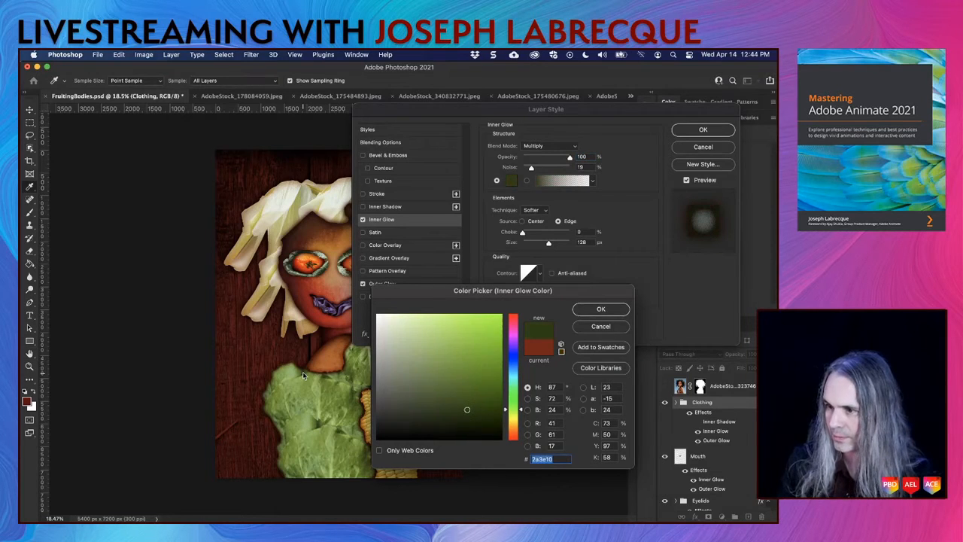
pyautogui.click(600, 309)
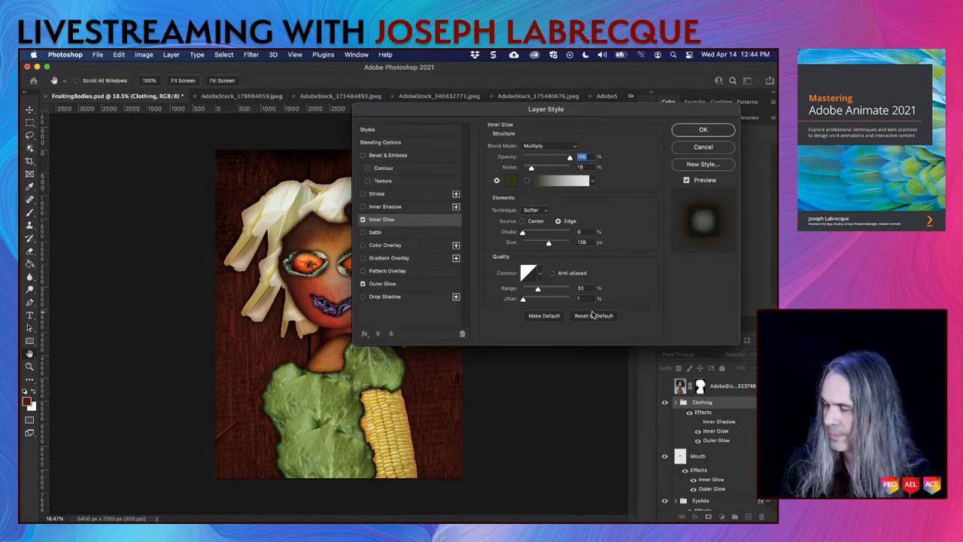
# Set the Clothing group's Inner Glow to 60% opacity, 81 px size and 41% range
pyautogui.moveTo(569, 157); pyautogui.dragTo(554, 157)
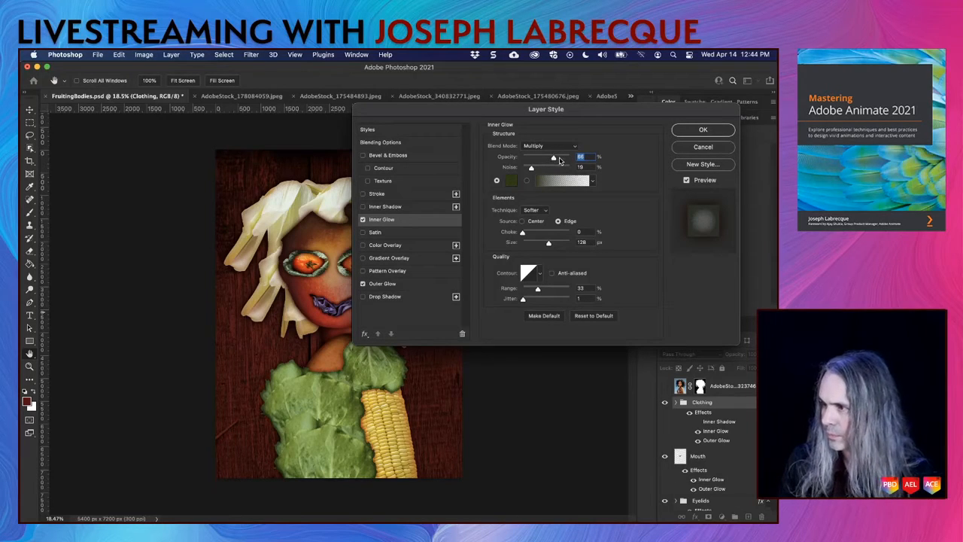
pyautogui.moveTo(550, 245); pyautogui.dragTo(539, 245)
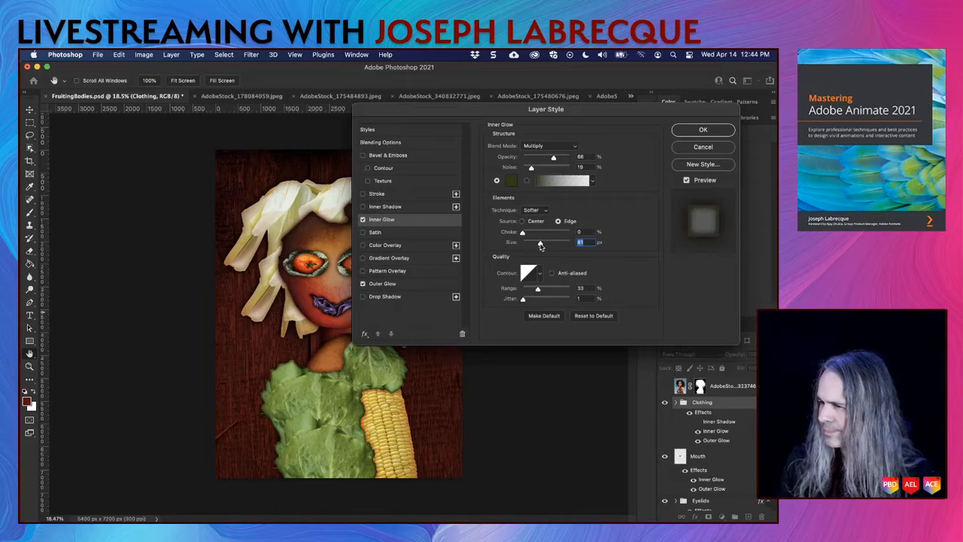
pyautogui.moveTo(553, 158); pyautogui.dragTo(555, 160)
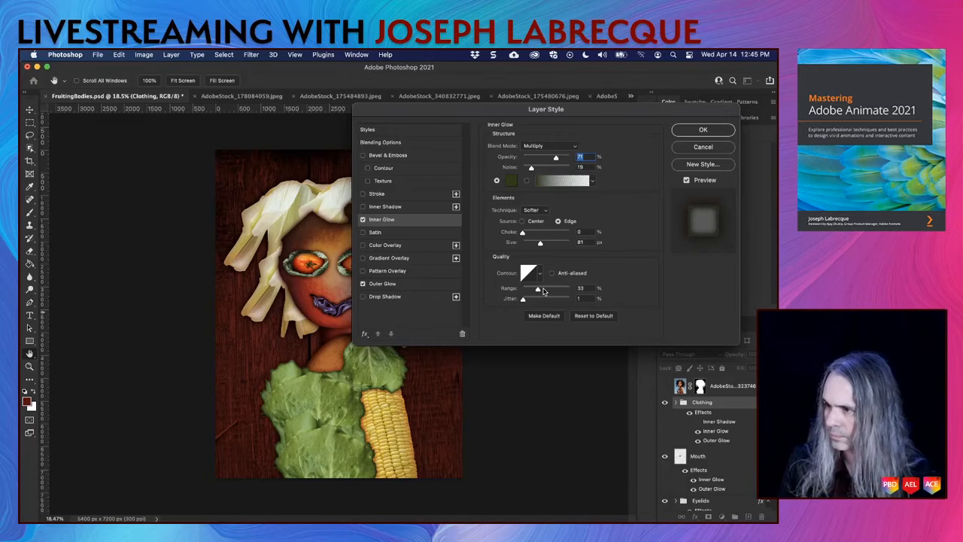
pyautogui.moveTo(539, 290); pyautogui.dragTo(545, 291)
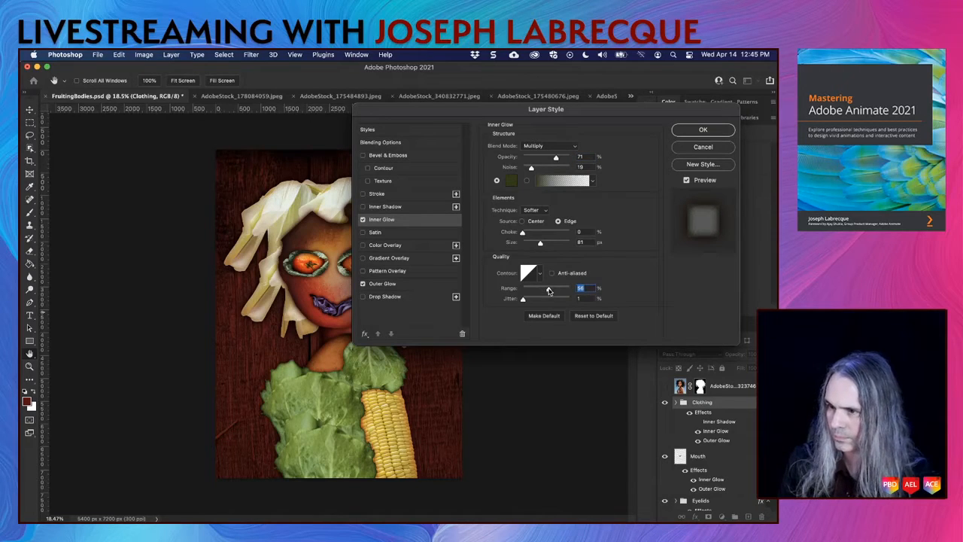
pyautogui.moveTo(551, 292); pyautogui.dragTo(536, 291)
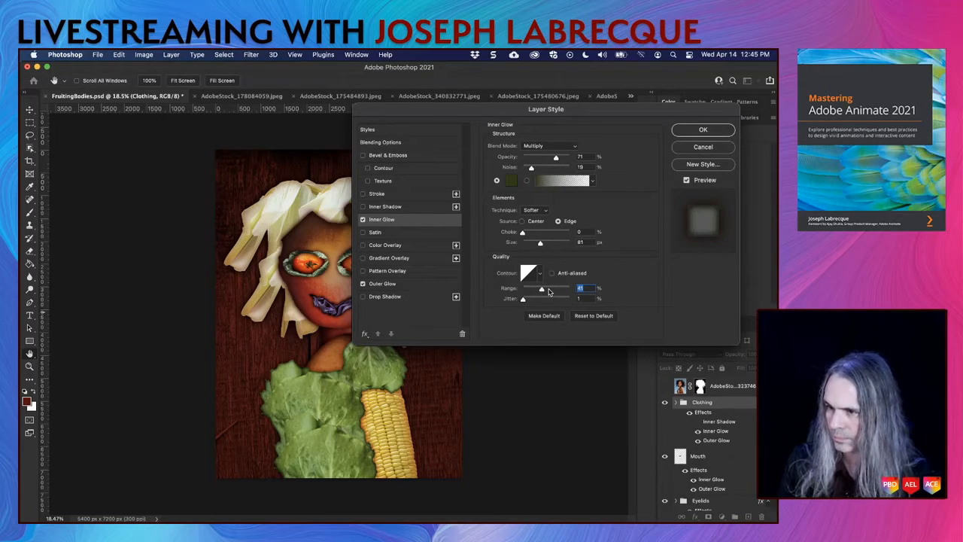
pyautogui.click(550, 158)
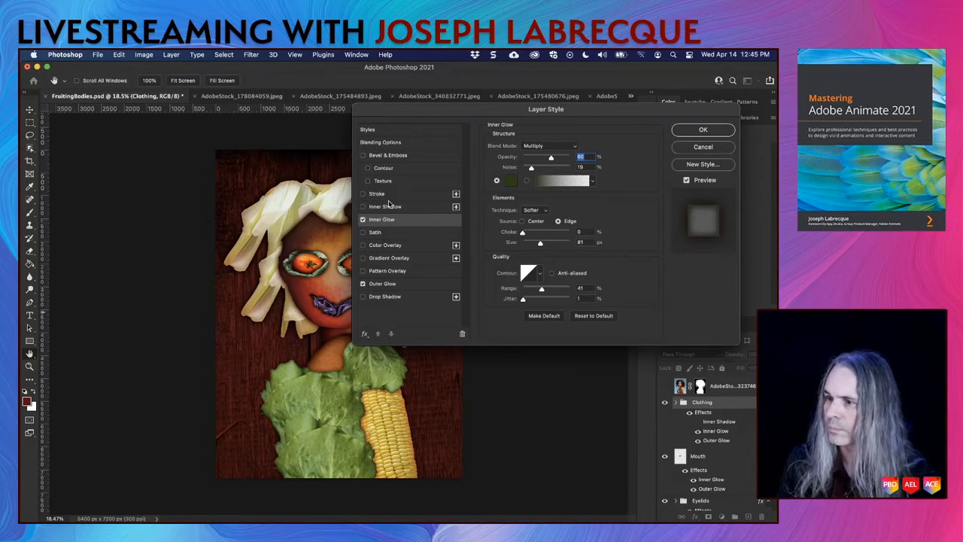
# Add a dark red Multiply Color Overlay at 18% opacity to the Clothing group and save the document
pyautogui.click(363, 245)
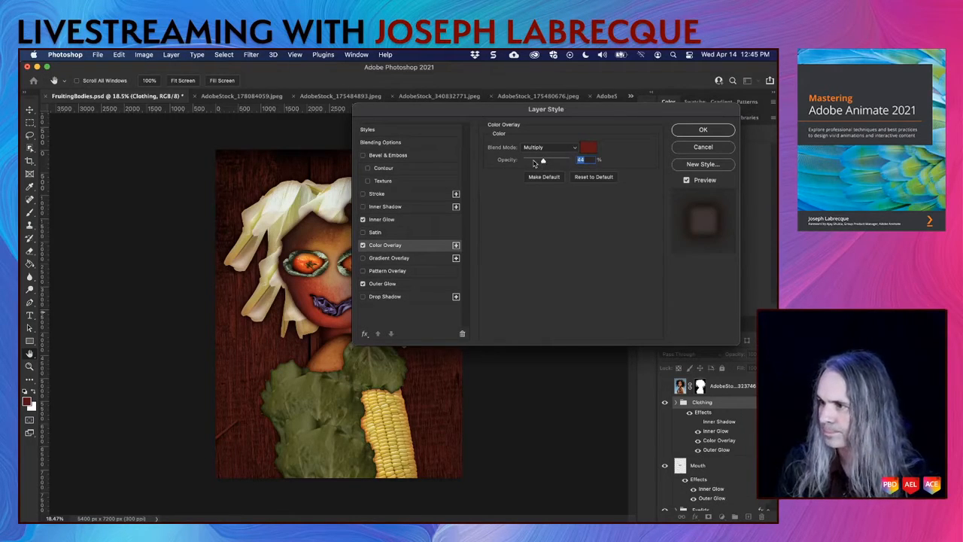
pyautogui.moveTo(536, 162); pyautogui.dragTo(531, 162)
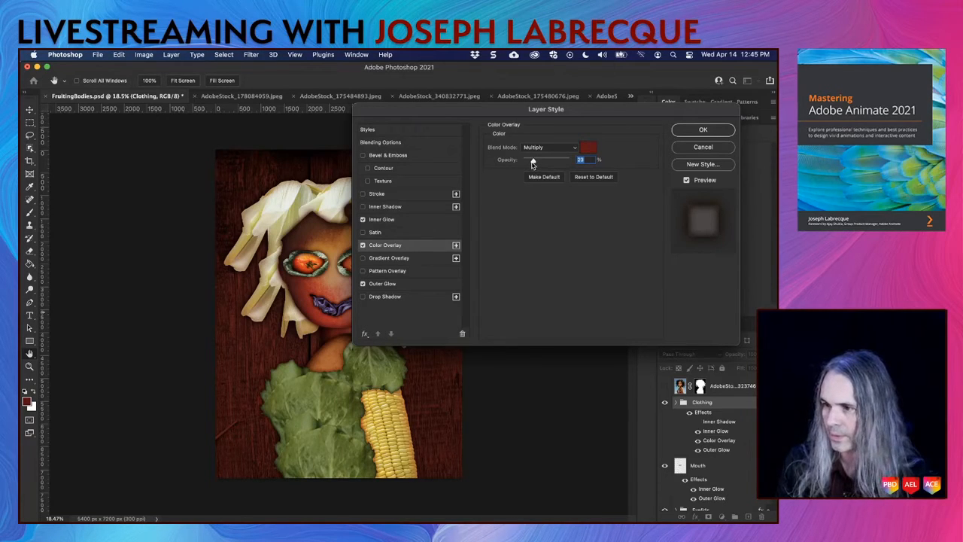
pyautogui.moveTo(532, 162); pyautogui.dragTo(531, 163)
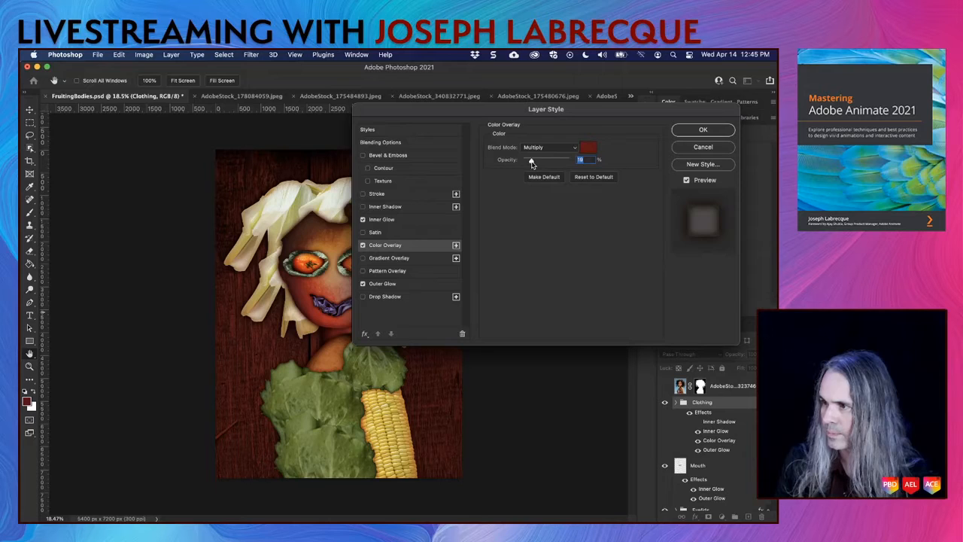
pyautogui.click(679, 132)
pyautogui.press('super+s')
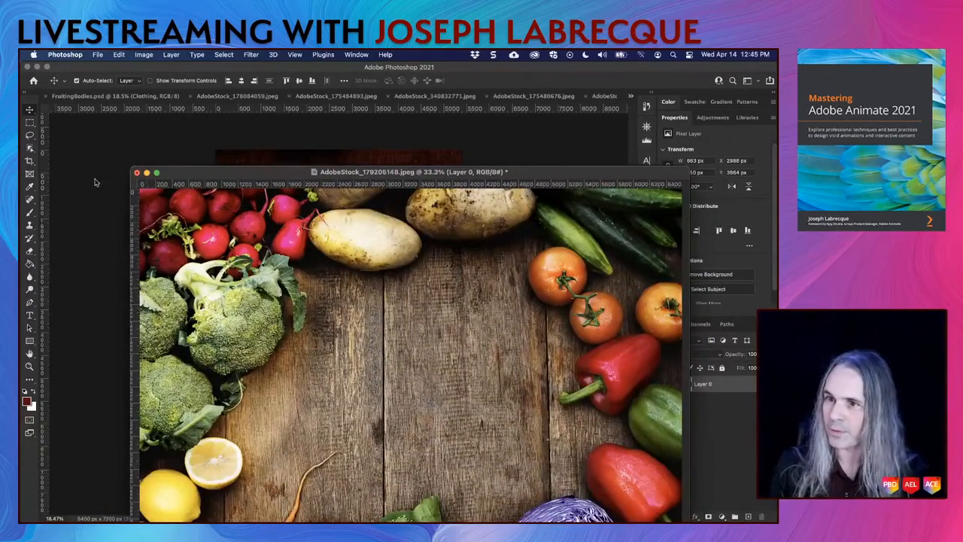
# Select the radish touching the pale potato in AdobeStock_179205148.jpeg with the Object Selection tool and copy it
pyautogui.click(29, 149)
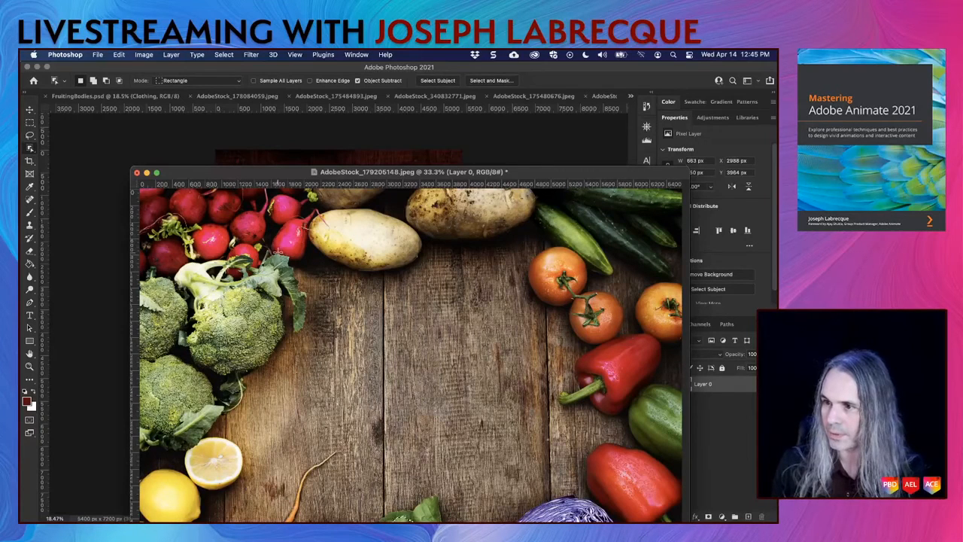
pyautogui.moveTo(276, 252); pyautogui.dragTo(316, 217)
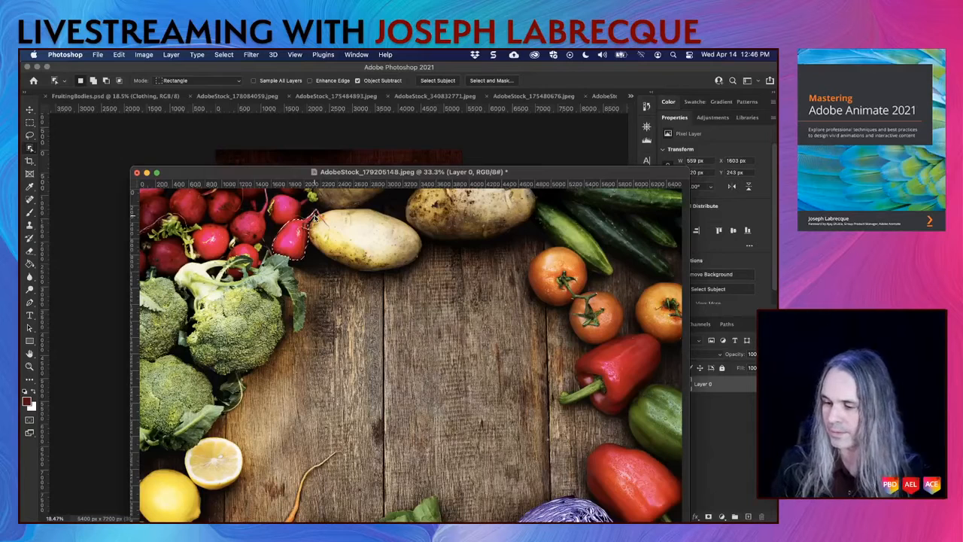
pyautogui.moveTo(399, 175); pyautogui.dragTo(0, 287)
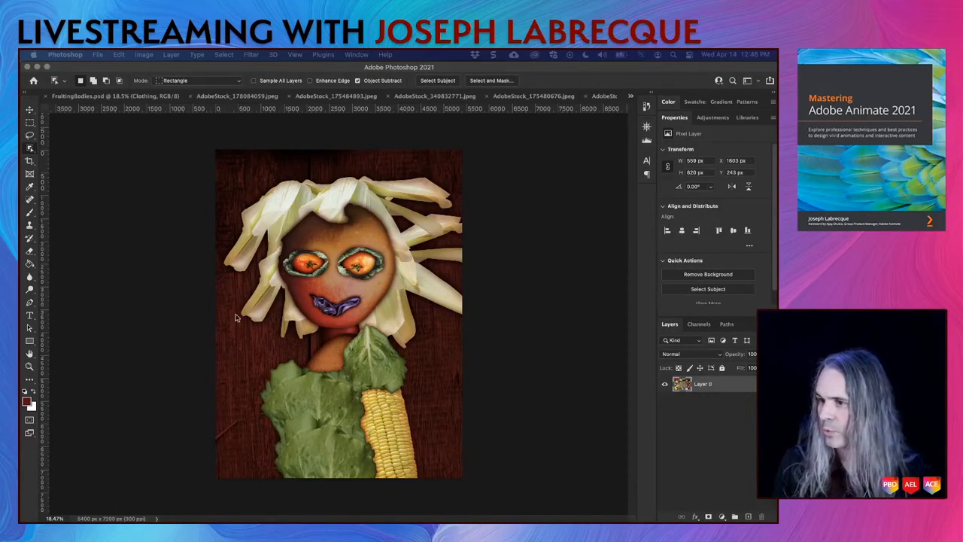
# Paste the copied radish into FruitingBodies.psd directly above the Mouth layer
pyautogui.click(30, 109)
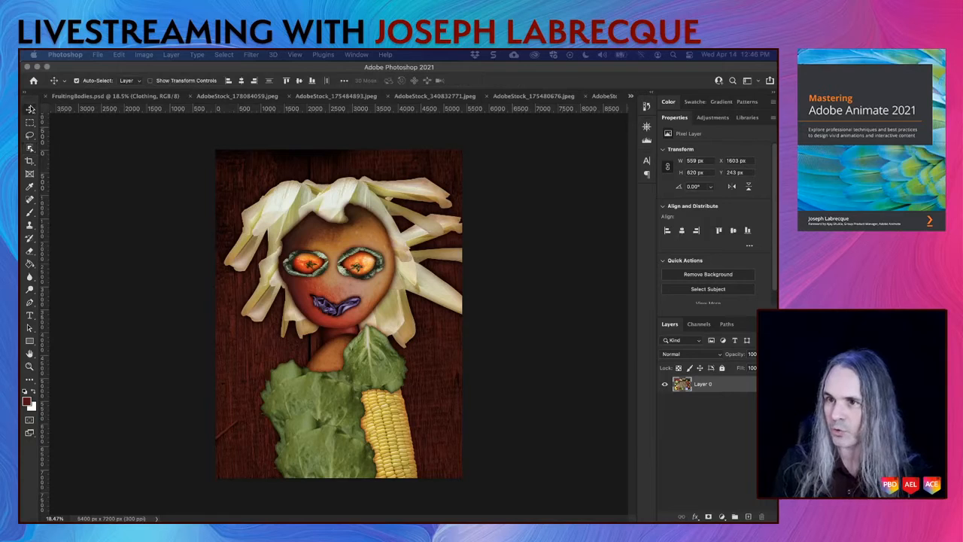
pyautogui.click(508, 352)
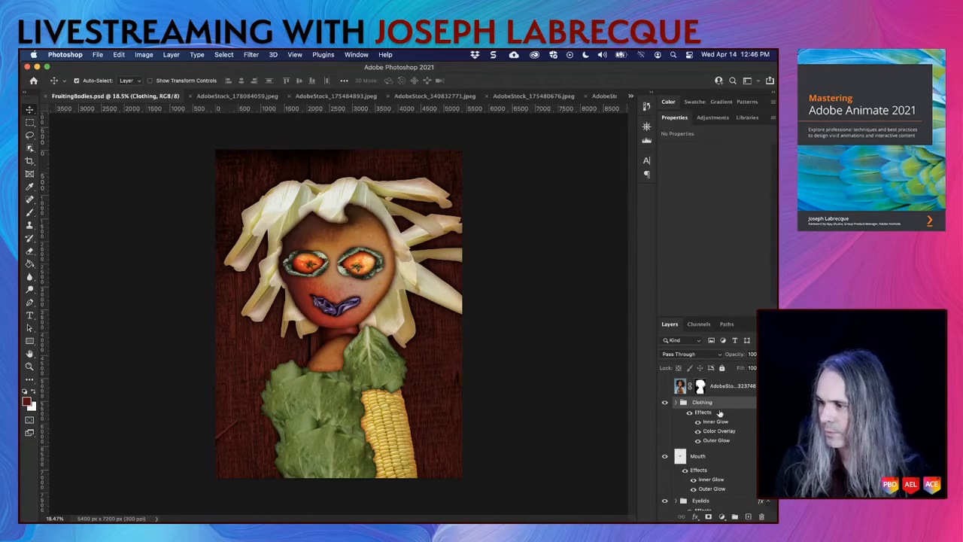
pyautogui.click(719, 459)
pyautogui.press('super+v')
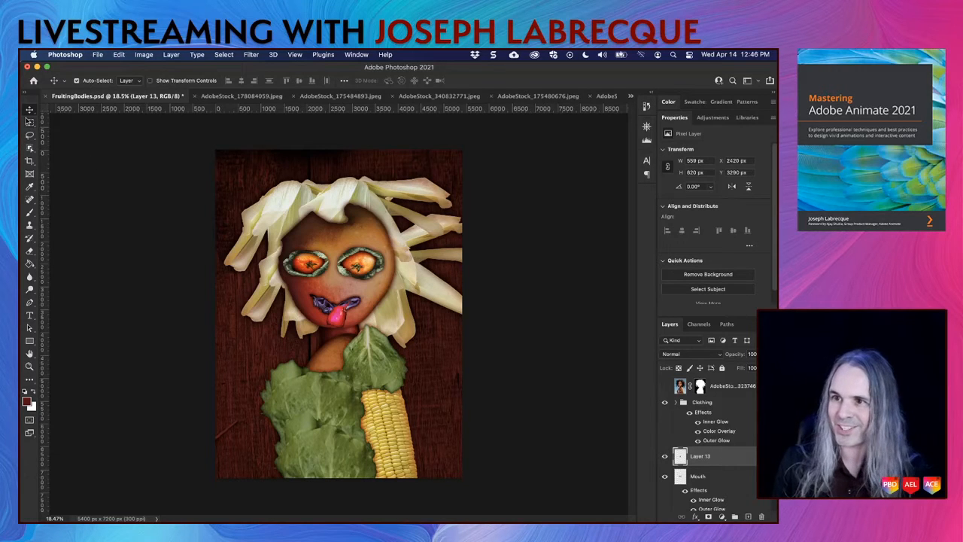
# Place the radish between the eyes and mouth as a nose, scale it to about 111%, rotate it about -31° and save
pyautogui.moveTo(348, 325); pyautogui.dragTo(331, 281)
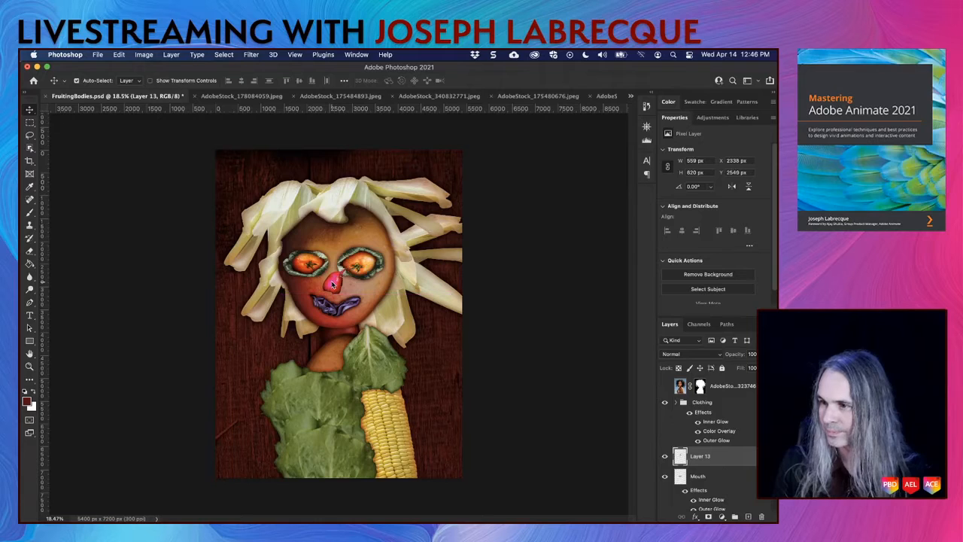
pyautogui.press('super+t')
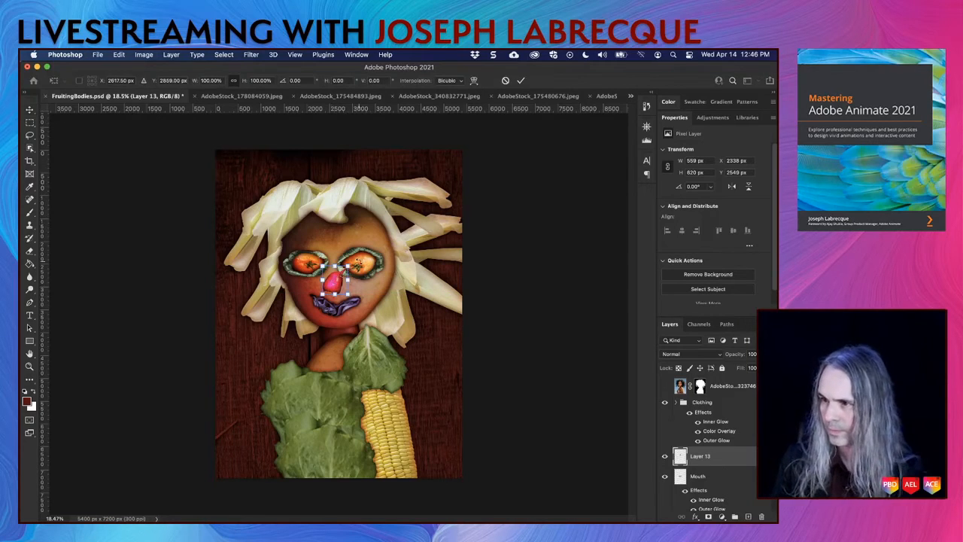
pyautogui.moveTo(352, 261); pyautogui.dragTo(341, 256)
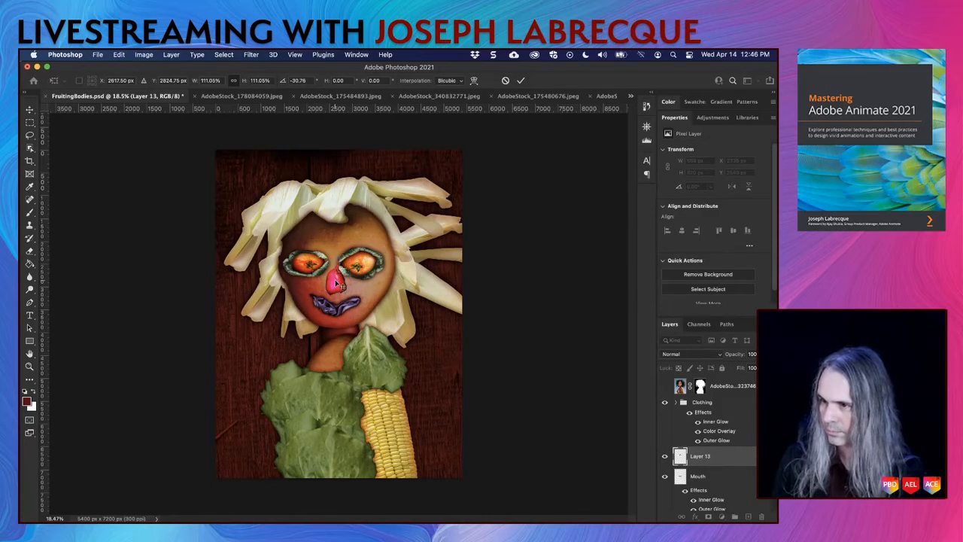
pyautogui.press('Return')
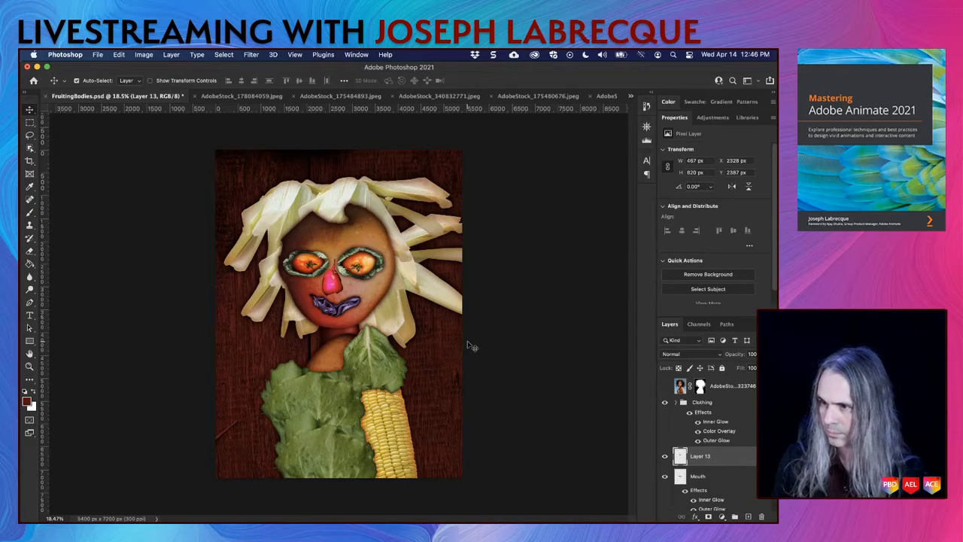
pyautogui.click(537, 366)
pyautogui.press('super+s')
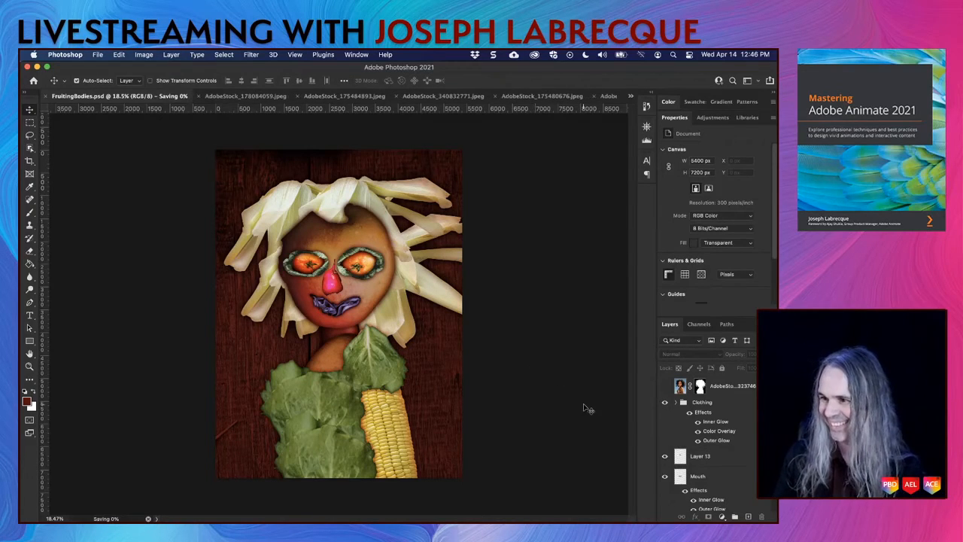
# Paste the copied layer style onto the radish layer, Layer 13
pyautogui.rightClick(725, 462)
pyautogui.scroll(-10, 663, 489)
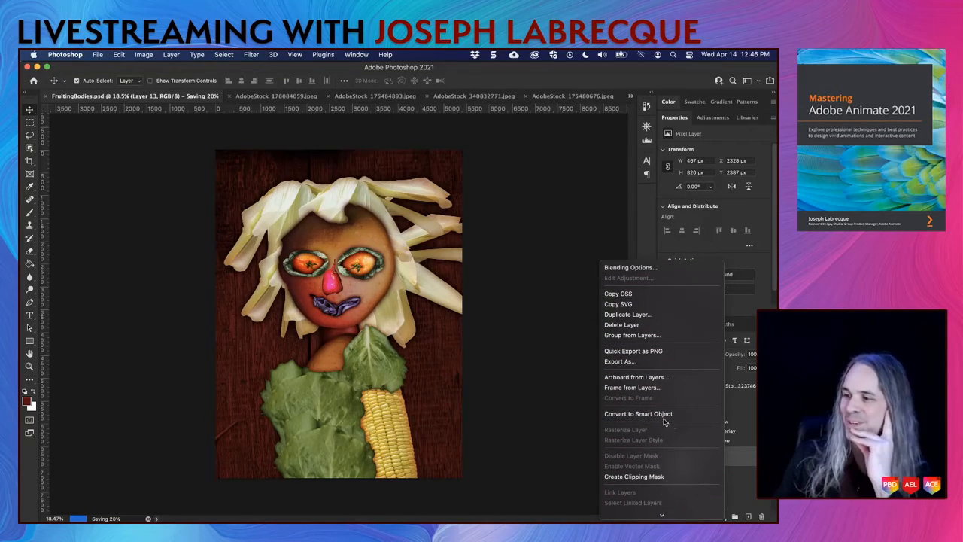
pyautogui.scroll(-7, 652, 471)
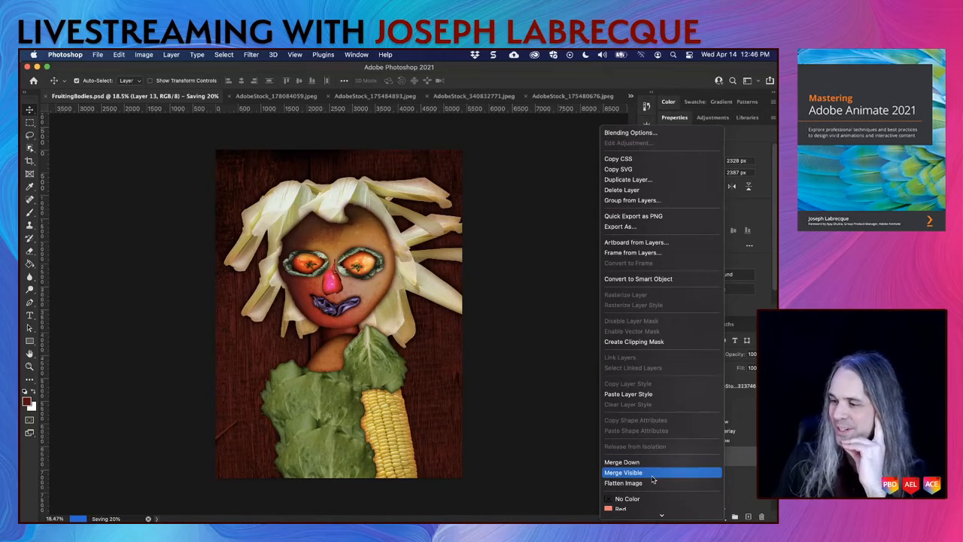
pyautogui.click(653, 394)
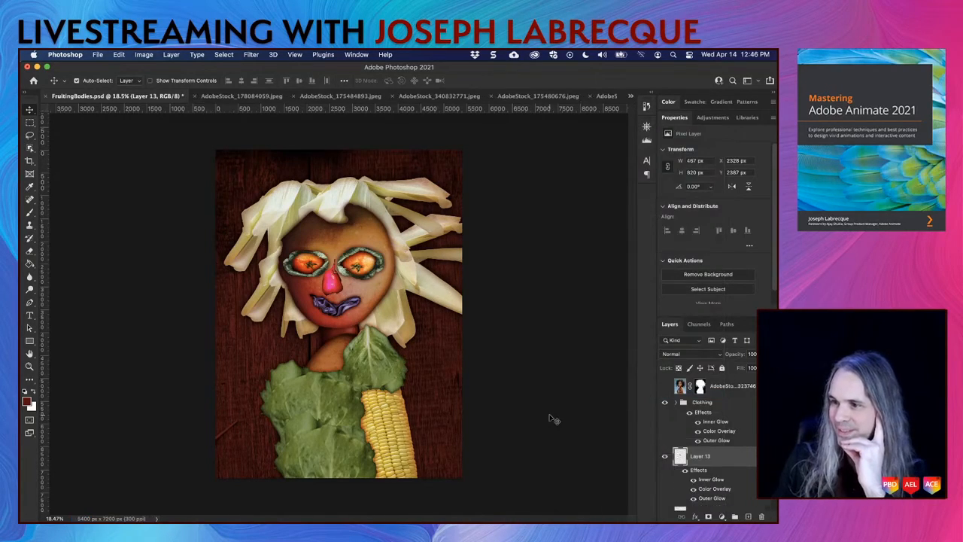
# Reduce the radish layer's Color Overlay opacity to 35% and its Inner Glow opacity to 23%
pyautogui.doubleClick(732, 460)
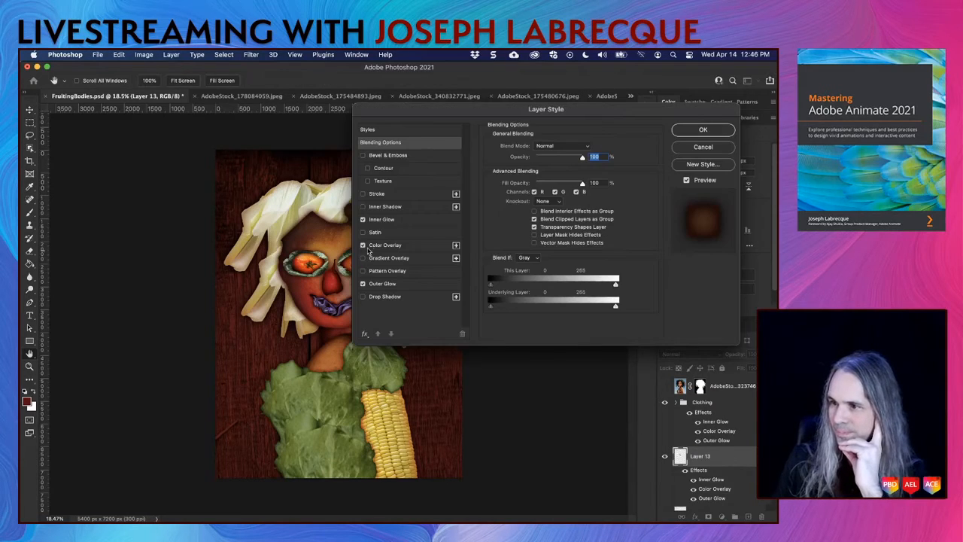
pyautogui.click(391, 244)
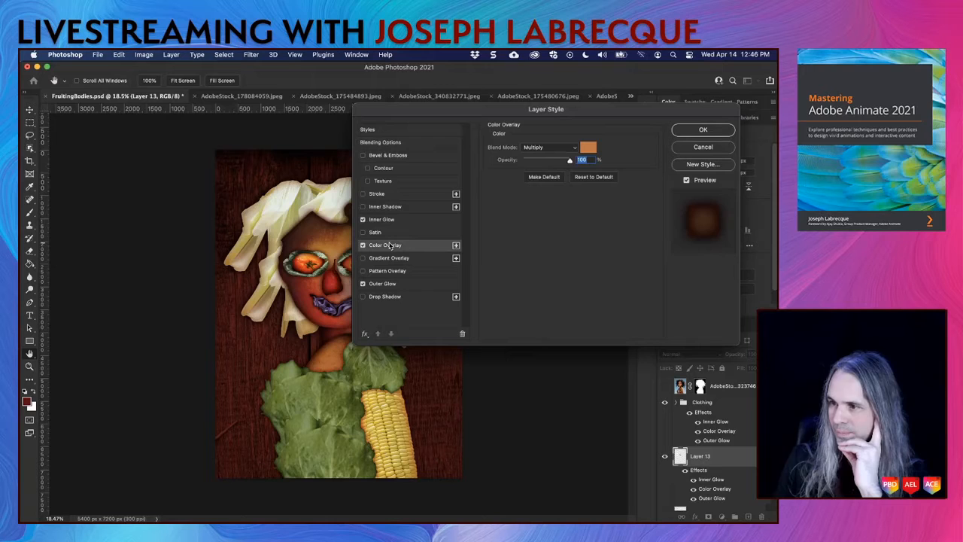
pyautogui.click(539, 161)
pyautogui.moveTo(504, 109); pyautogui.dragTo(549, 152)
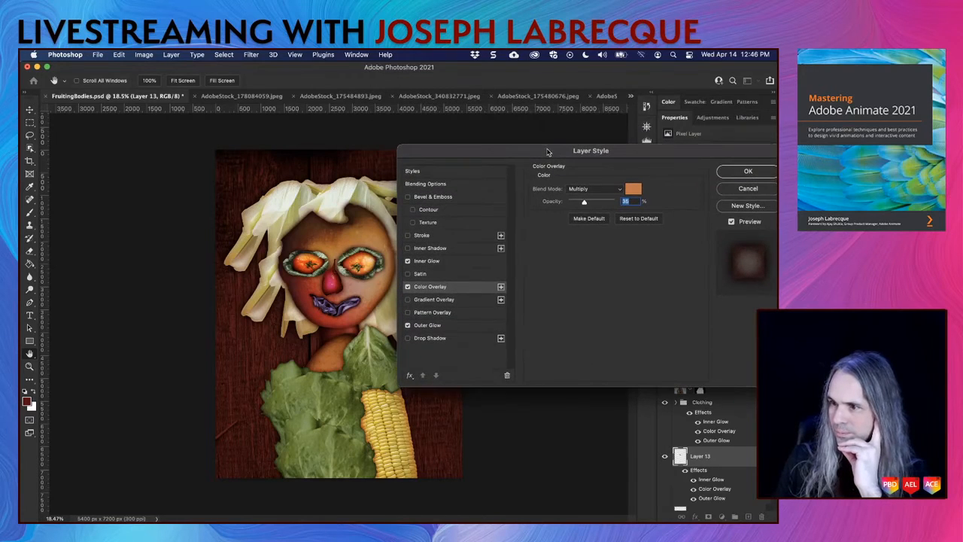
pyautogui.click(438, 262)
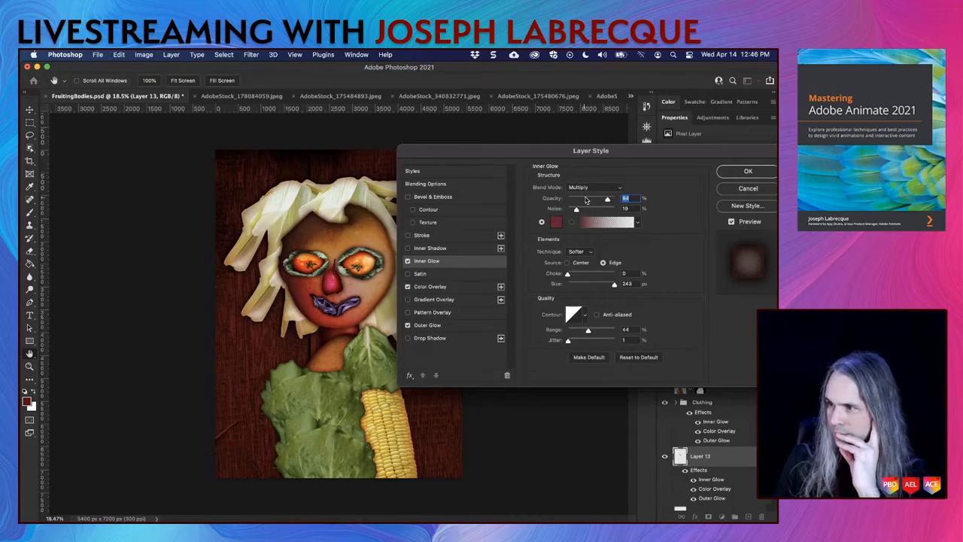
pyautogui.moveTo(590, 199); pyautogui.dragTo(578, 200)
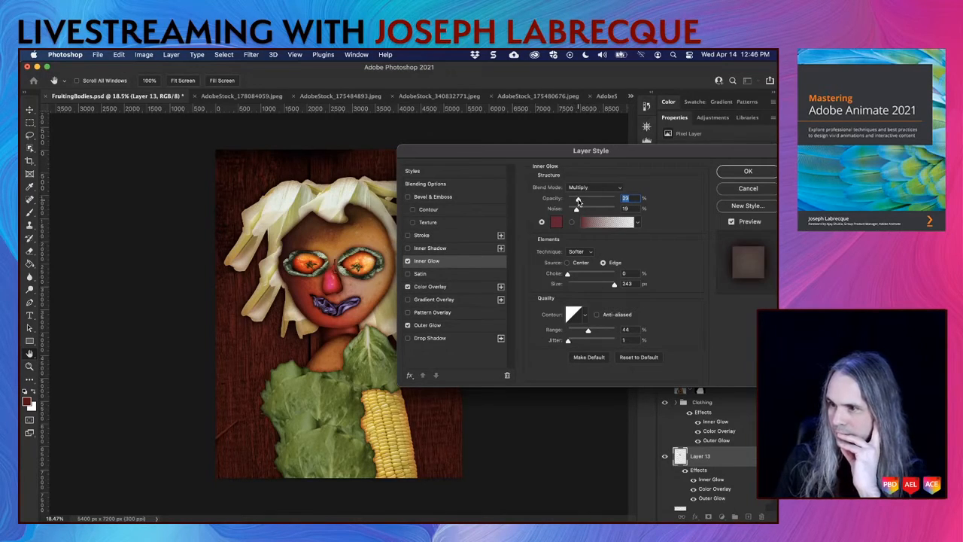
pyautogui.click(748, 174)
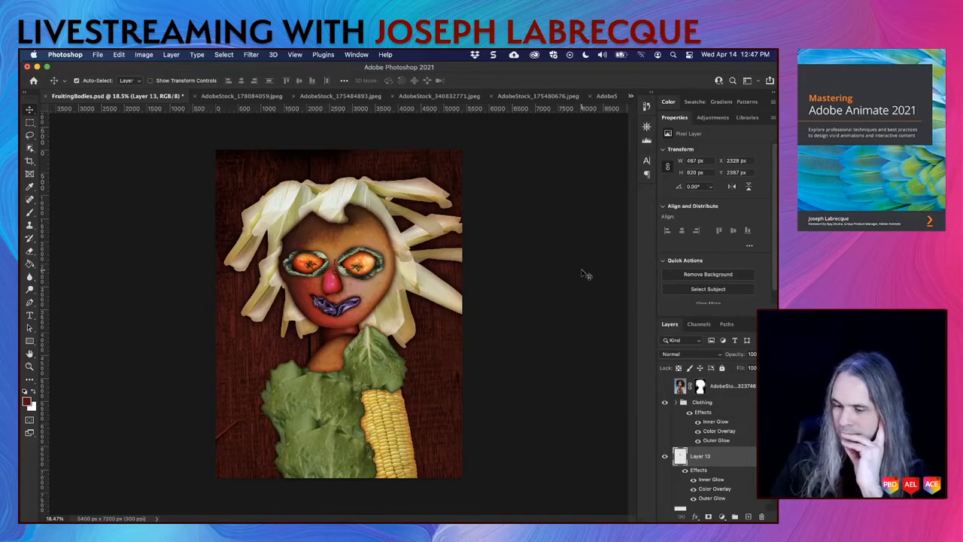
# Save the document and rename the radish layer as Nose
pyautogui.press('super+s')
pyautogui.doubleClick(703, 456)
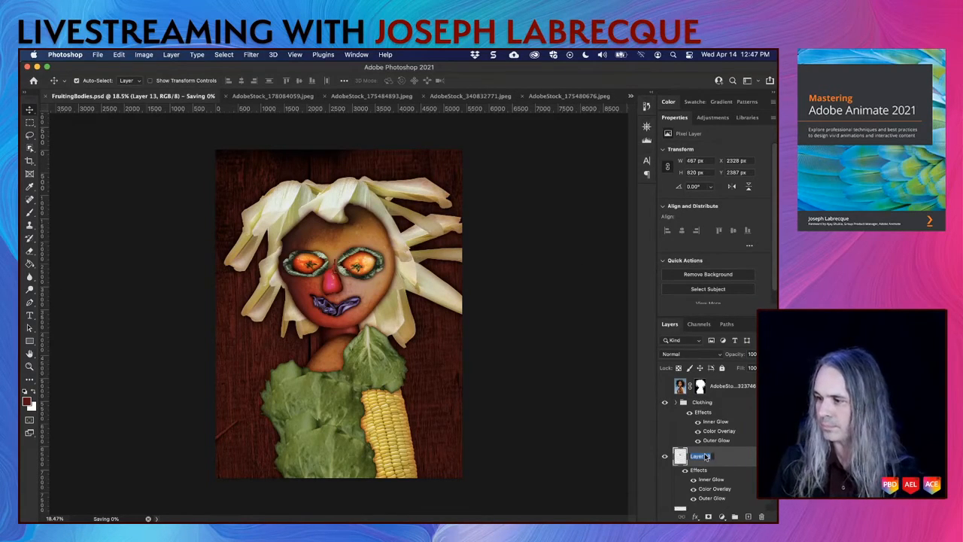
pyautogui.write('Nose')
pyautogui.press('Return')
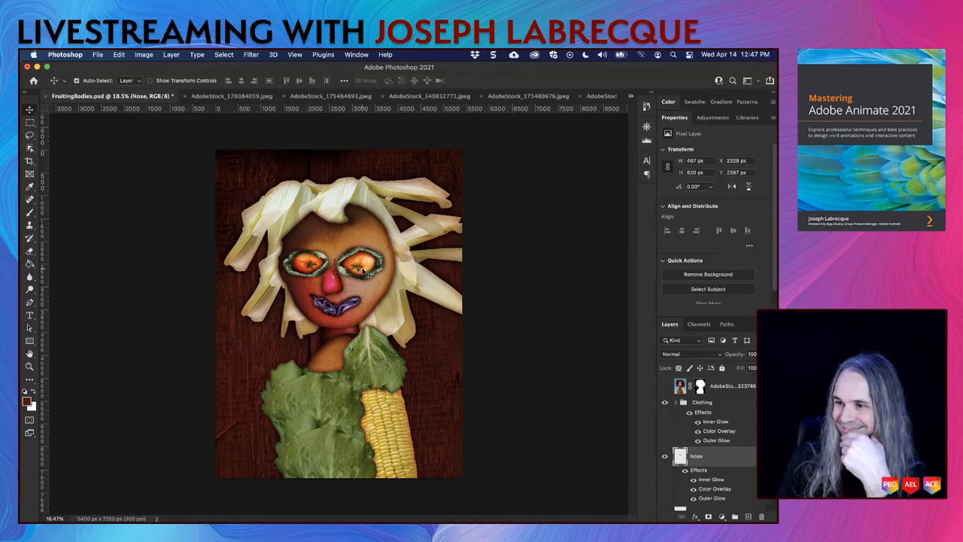
# Zoom in on the character and close the tomato stock image AdobeStock_178082610.jpeg
pyautogui.scroll(1, 369, 274)
pyautogui.scroll(1, 369, 274)
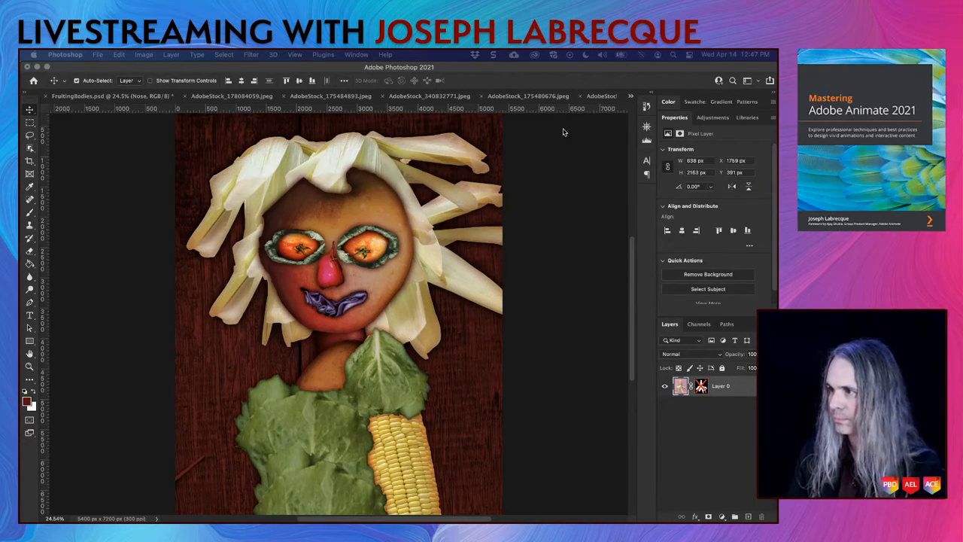
pyautogui.click(597, 97)
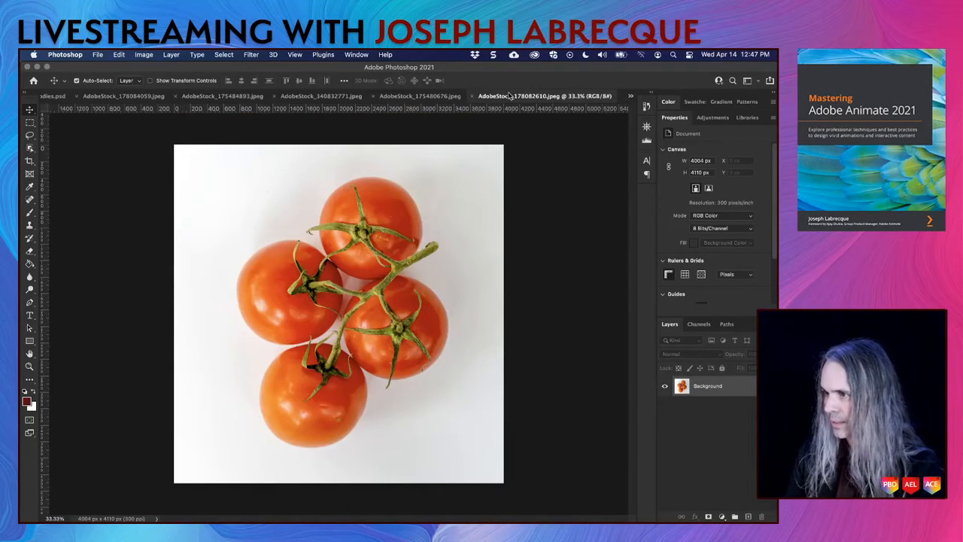
pyautogui.click(472, 97)
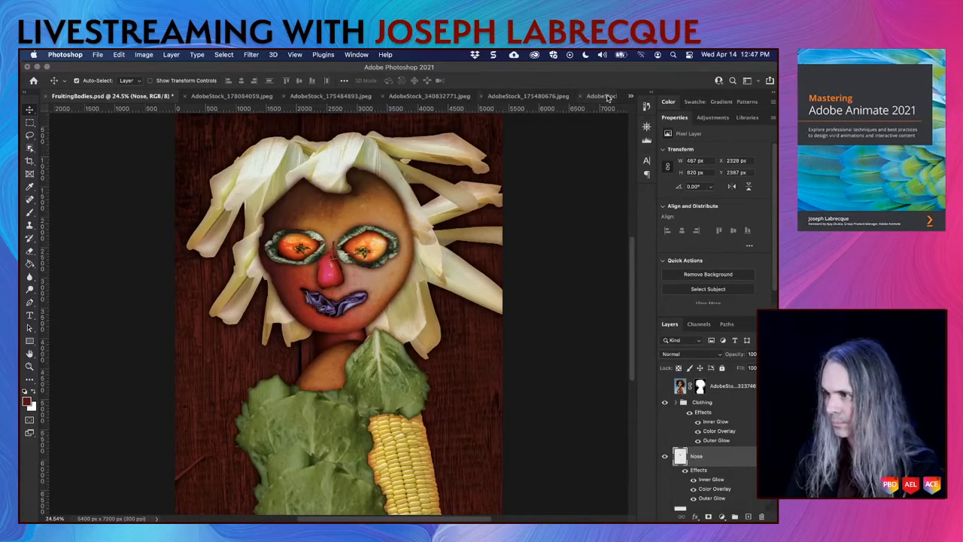
# Close the tomatillo, purple cabbage, carrot and pineapple stock images
pyautogui.click(606, 97)
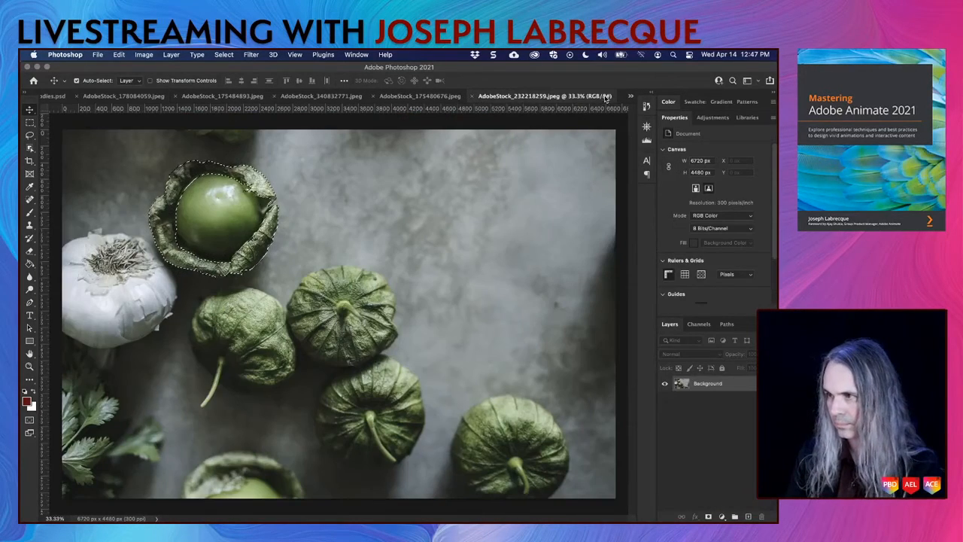
pyautogui.click(474, 96)
pyautogui.click(587, 97)
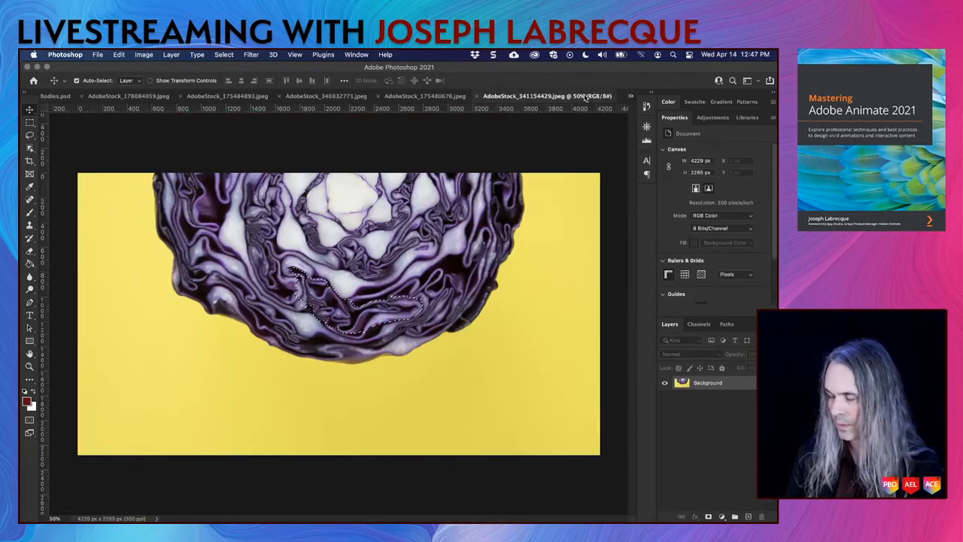
pyautogui.click(475, 96)
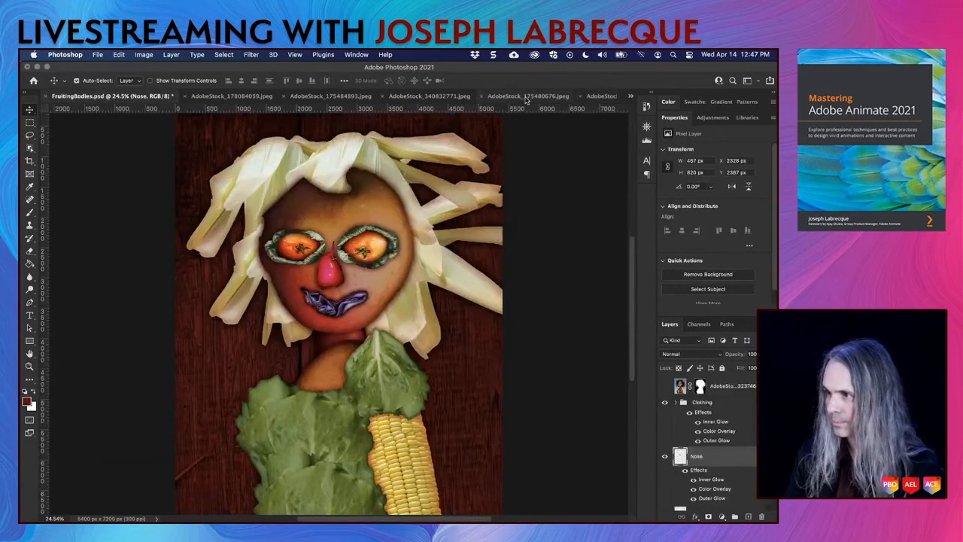
pyautogui.click(526, 97)
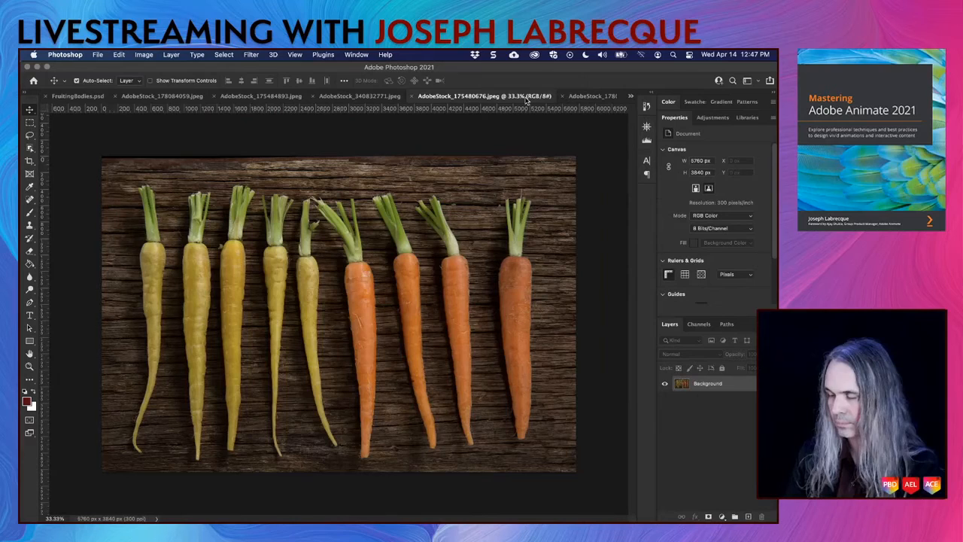
pyautogui.click(413, 96)
pyautogui.click(522, 97)
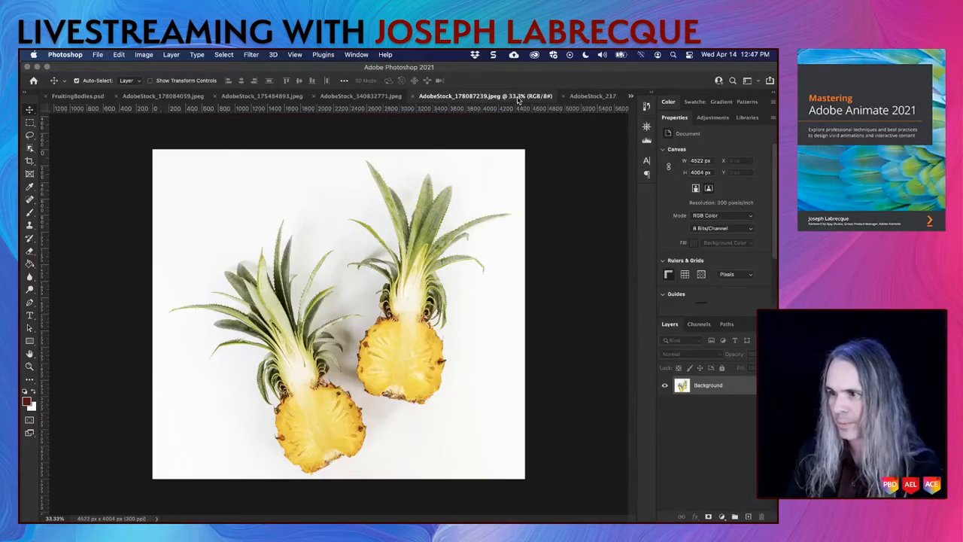
pyautogui.click(413, 96)
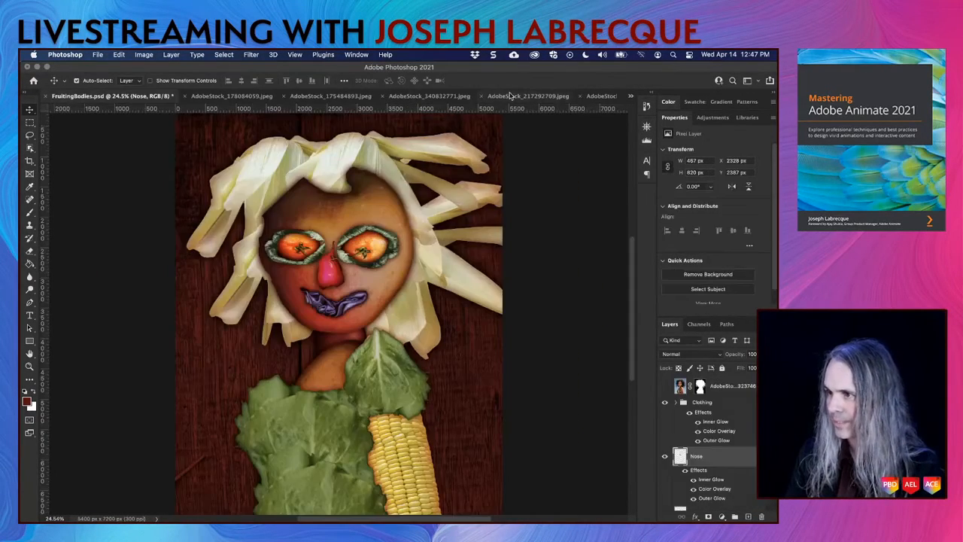
# Close the apple image AdobeStock_217292709.jpeg and the orange slice image AdobeStock_336891177.jpeg
pyautogui.click(527, 96)
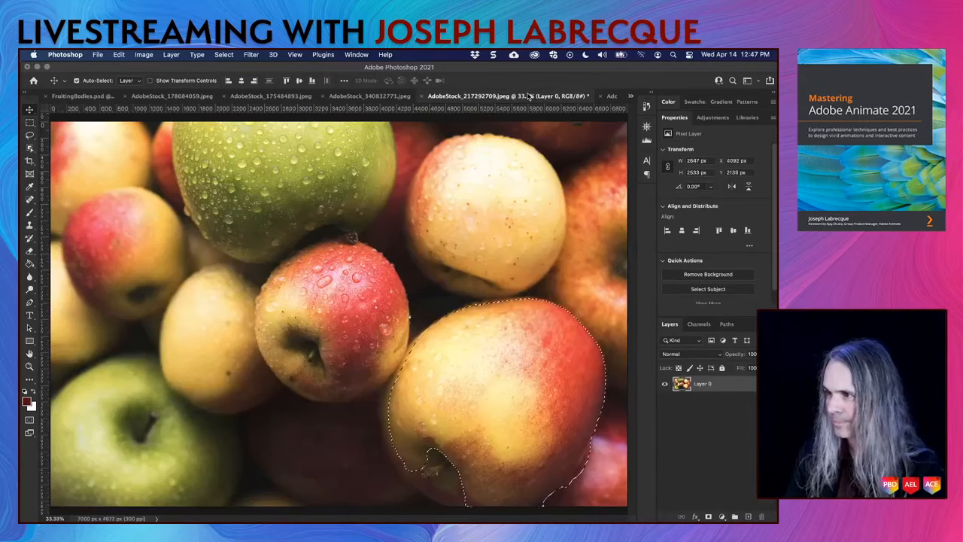
pyautogui.click(422, 97)
pyautogui.click(398, 256)
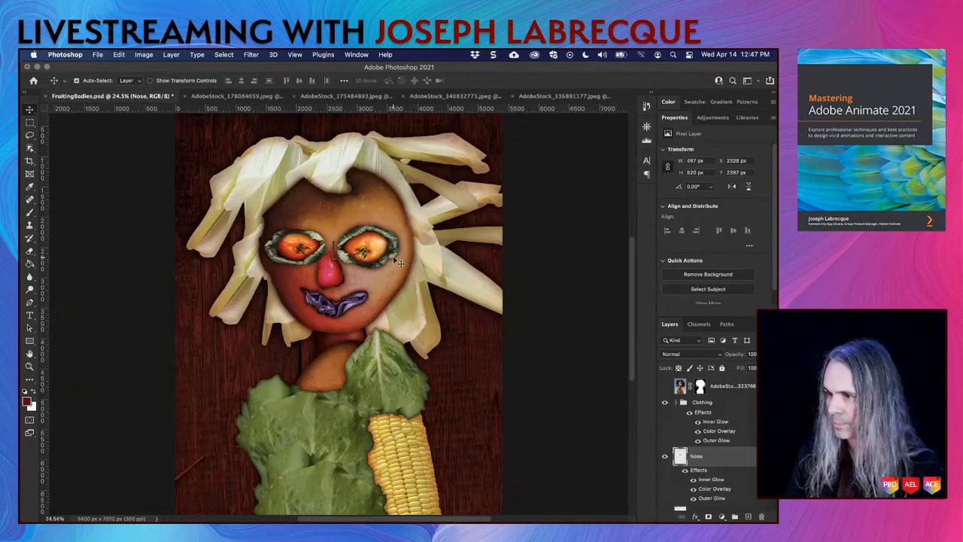
pyautogui.click(544, 98)
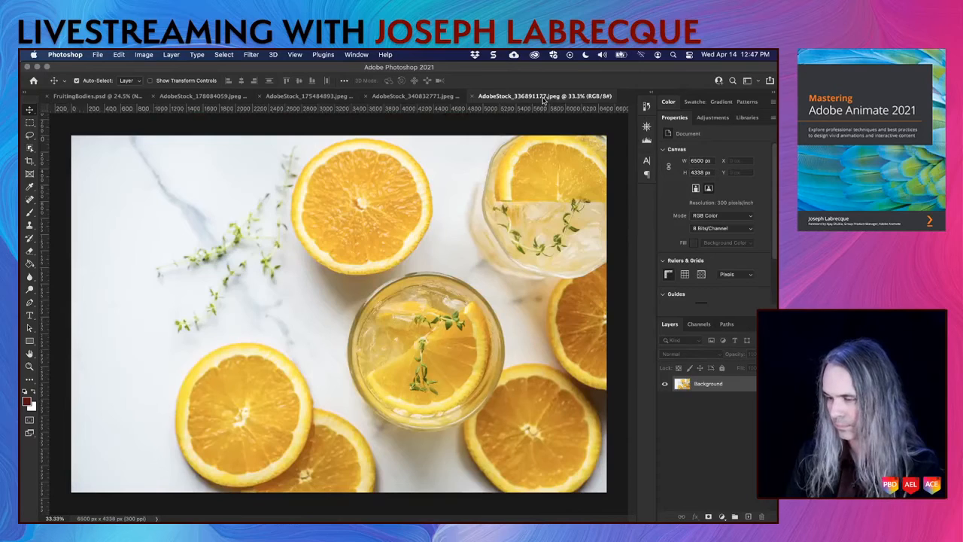
pyautogui.click(473, 97)
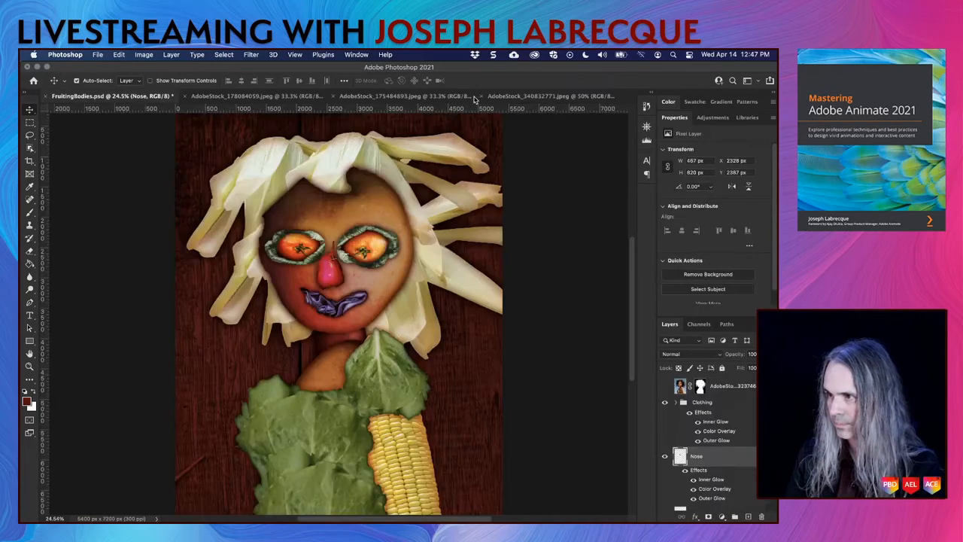
# Select the pink kernel in the corn image AdobeStock_340832771.jpeg with Object Selection and paste a copy into FruitingBodies.psd
pyautogui.click(497, 99)
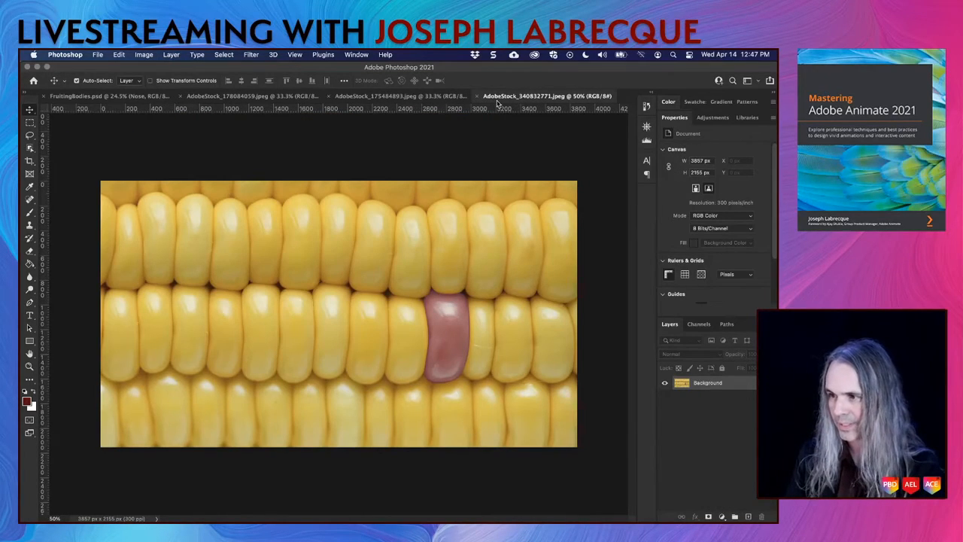
pyautogui.click(29, 149)
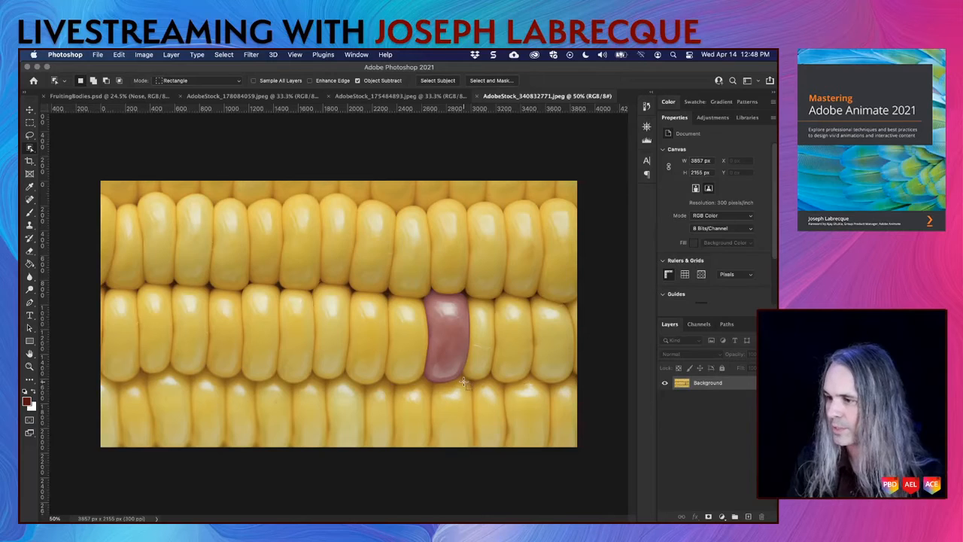
pyautogui.moveTo(467, 387)
pyautogui.mouseDown()
pyautogui.moveTo(420, 324)
pyautogui.moveTo(423, 287)
pyautogui.mouseUp()
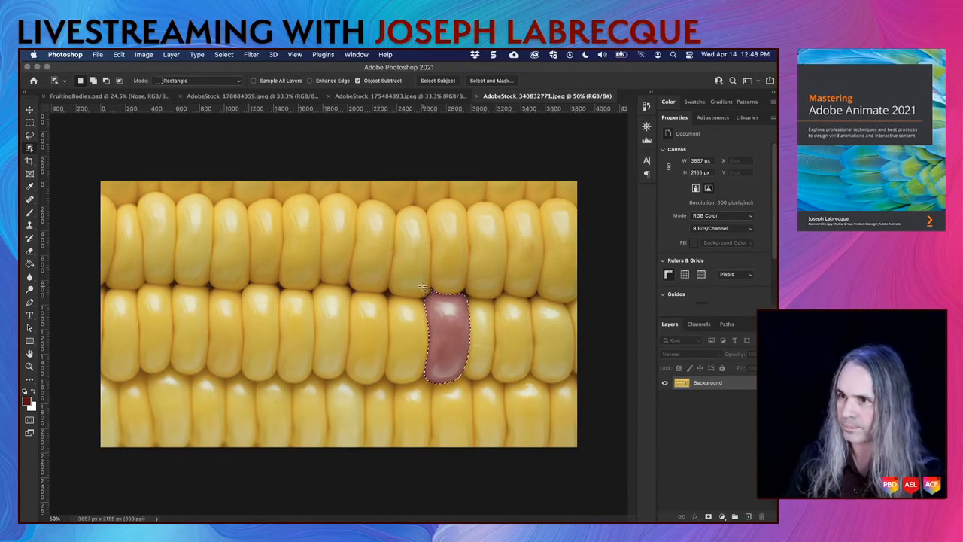
pyautogui.click(133, 95)
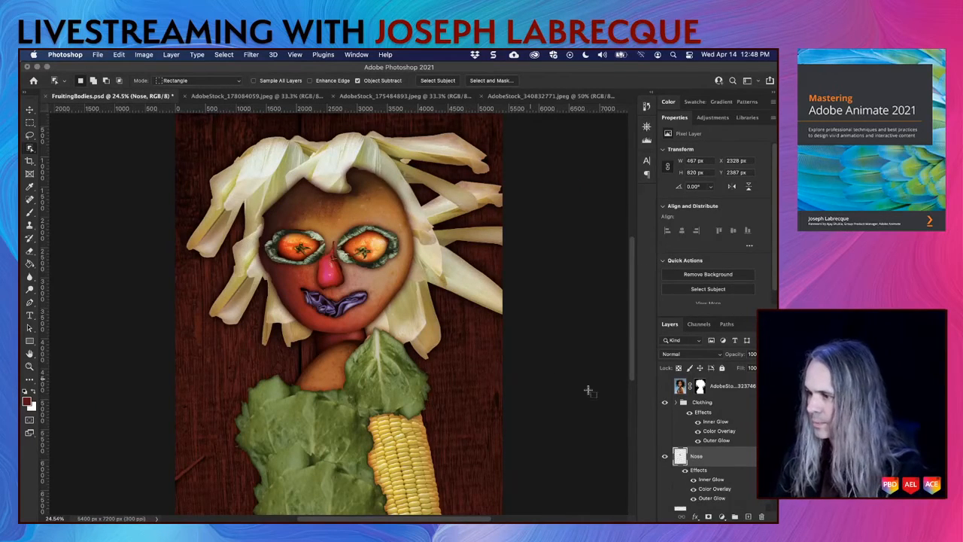
pyautogui.press('super+v')
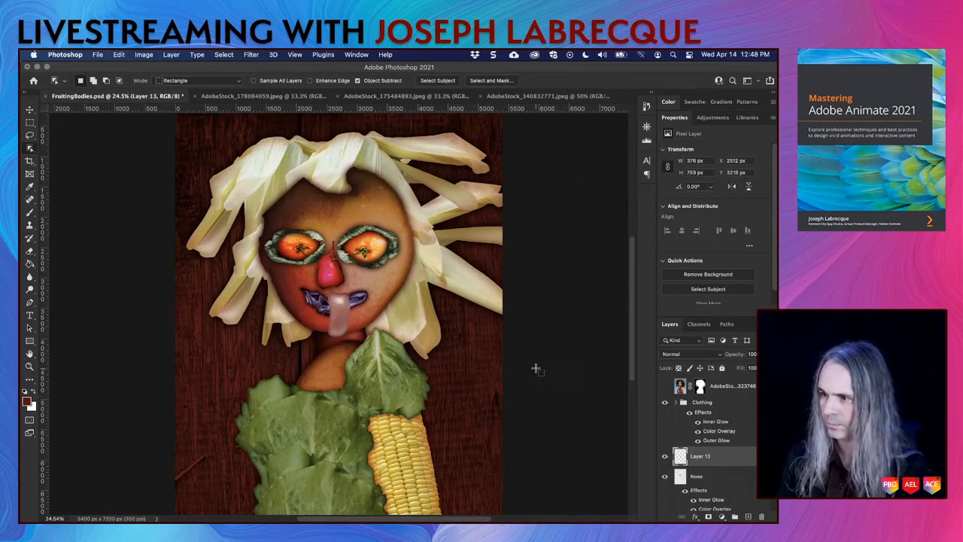
# Transform the pasted kernel into an ear about 370 by 620 px beside the face, next to the right-hand eye
pyautogui.click(30, 109)
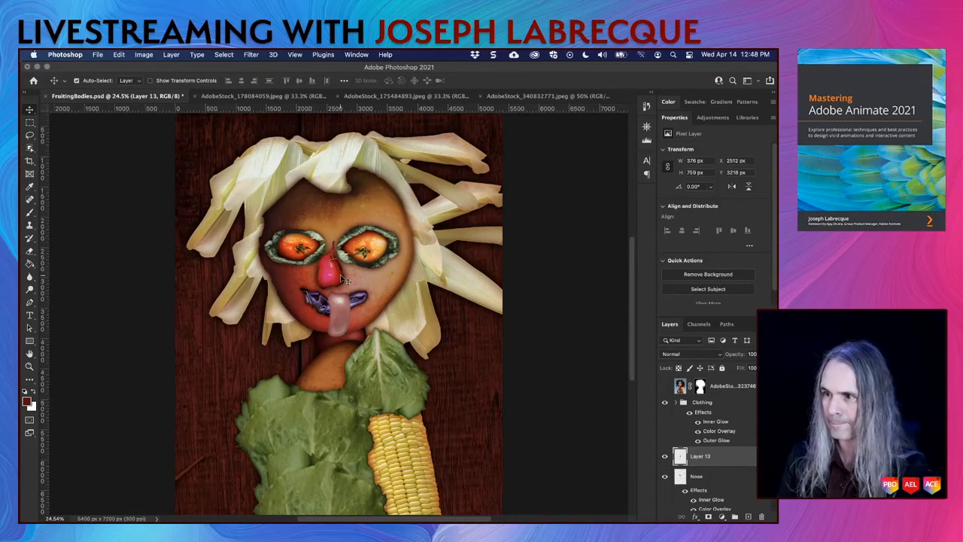
pyautogui.scroll(5, 343, 279)
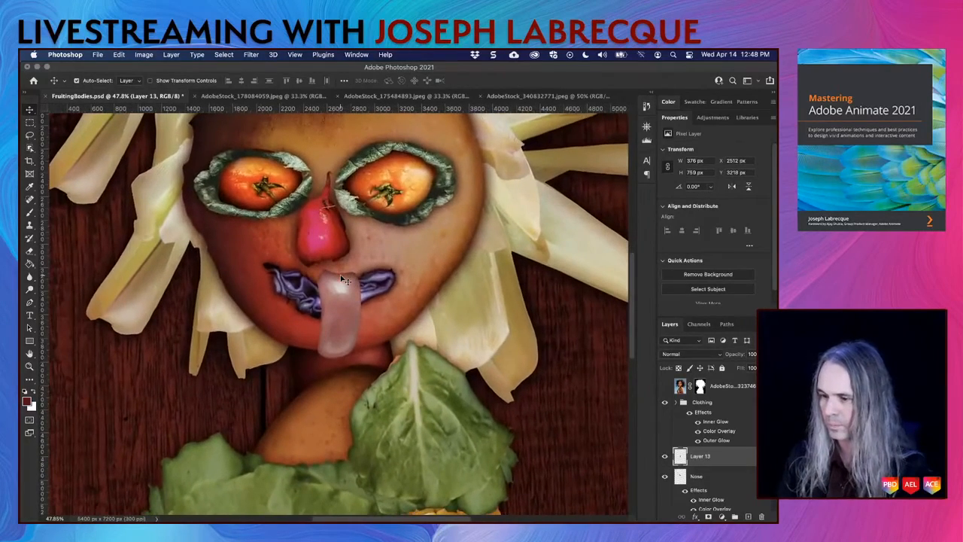
pyautogui.press('super+t')
pyautogui.moveTo(341, 279); pyautogui.dragTo(505, 180)
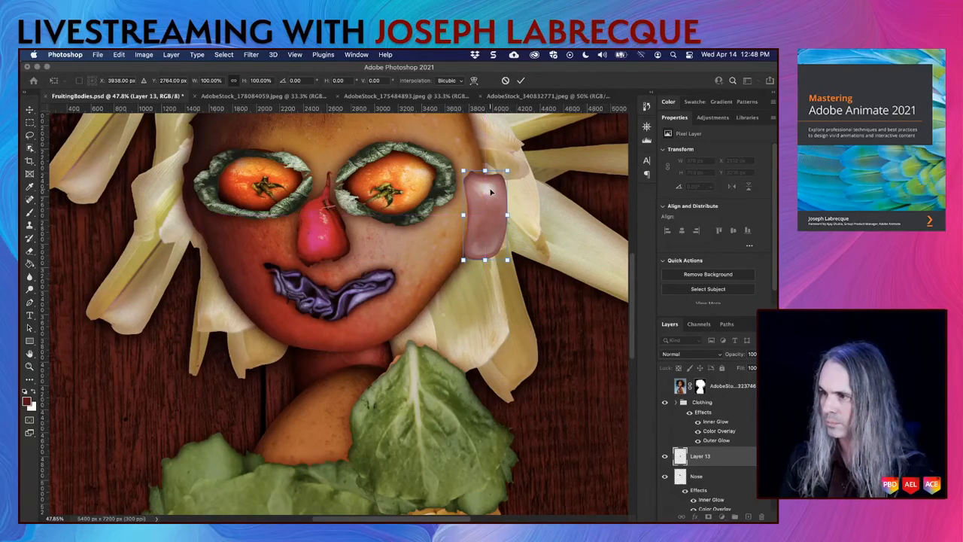
pyautogui.moveTo(504, 176)
pyautogui.mouseDown()
pyautogui.moveTo(497, 188)
pyautogui.moveTo(506, 183)
pyautogui.mouseUp()
pyautogui.press('Return')
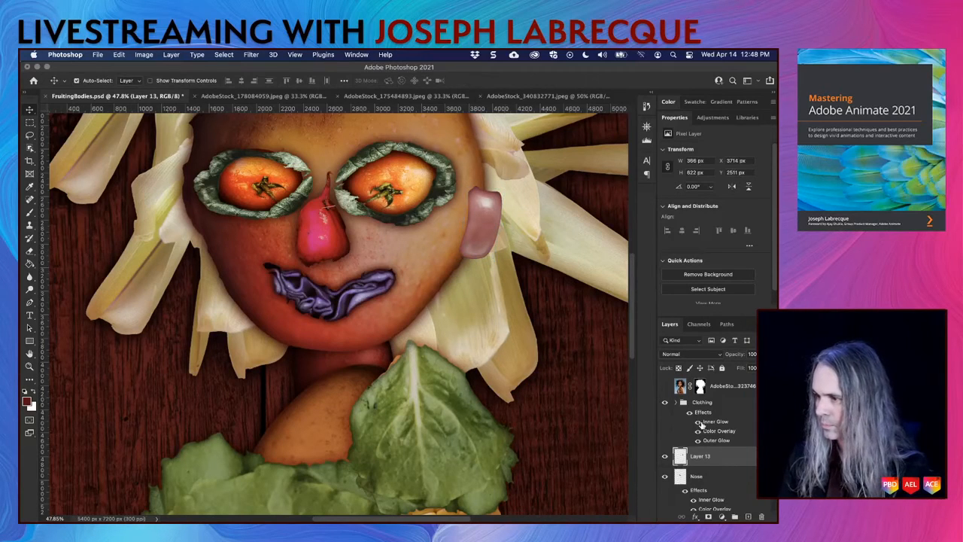
# Duplicate the kernel ear and place it on the opposite side of the face, flipped, rotated and scaled to about 330 by 541 px
pyautogui.moveTo(720, 456); pyautogui.dragTo(747, 516)
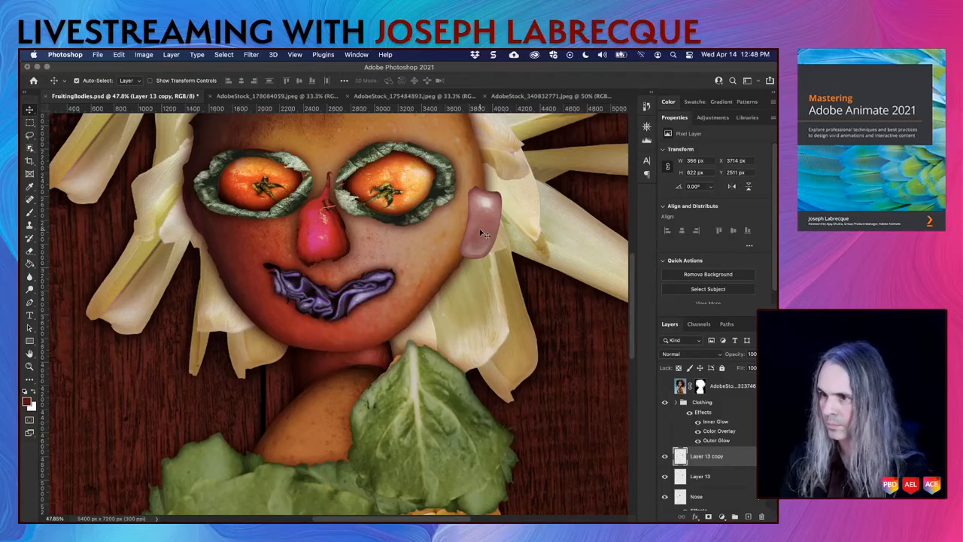
pyautogui.moveTo(485, 234); pyautogui.dragTo(192, 219)
pyautogui.hotkey('ctrl', 't')
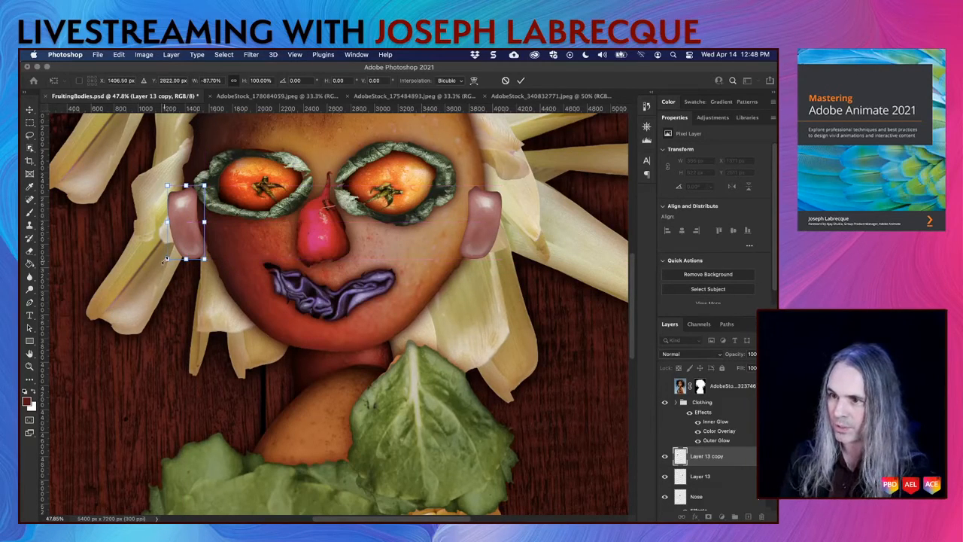
pyautogui.moveTo(165, 260); pyautogui.dragTo(188, 228)
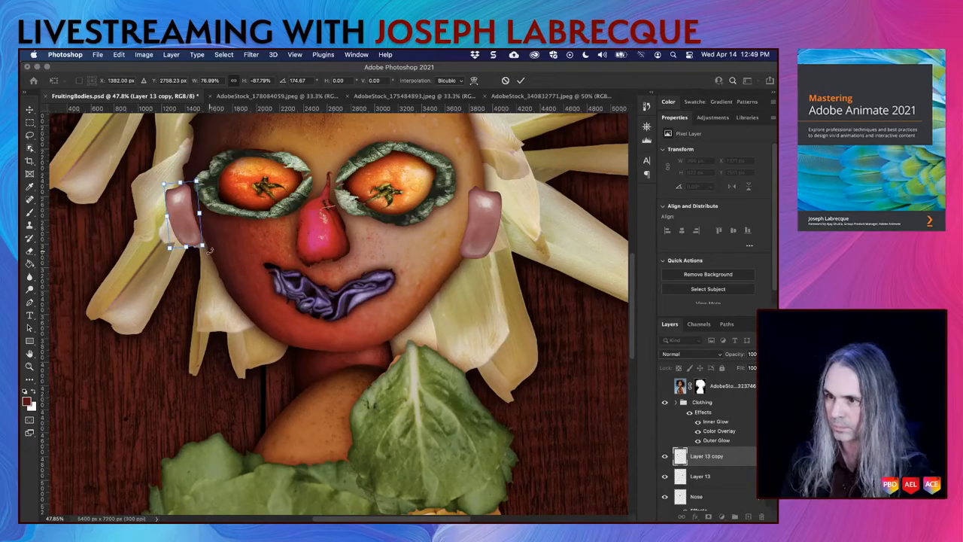
pyautogui.press('Return')
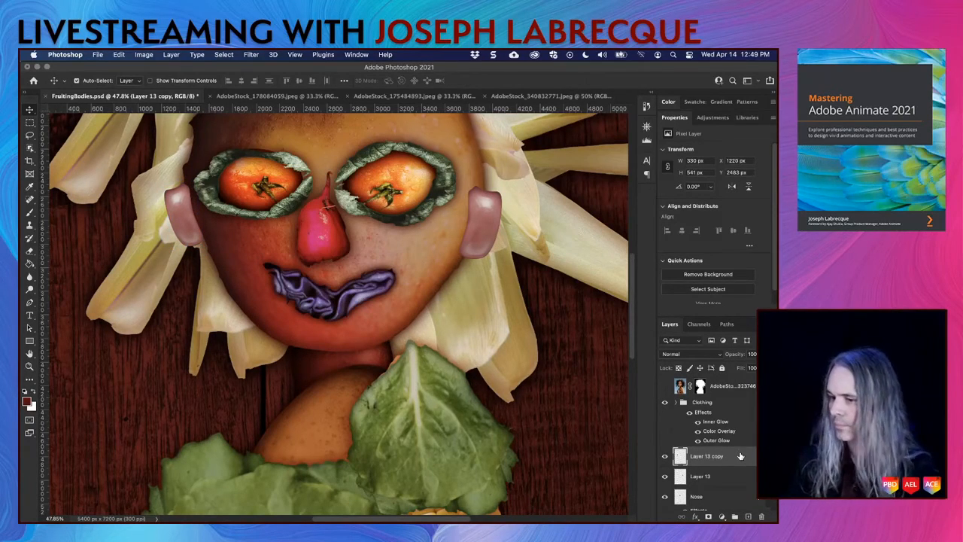
# Group the two kernel layers, name the group Ears and save the document
pyautogui.keyDown('shift'); pyautogui.click(731, 477); pyautogui.keyUp('shift')
pyautogui.click(735, 516)
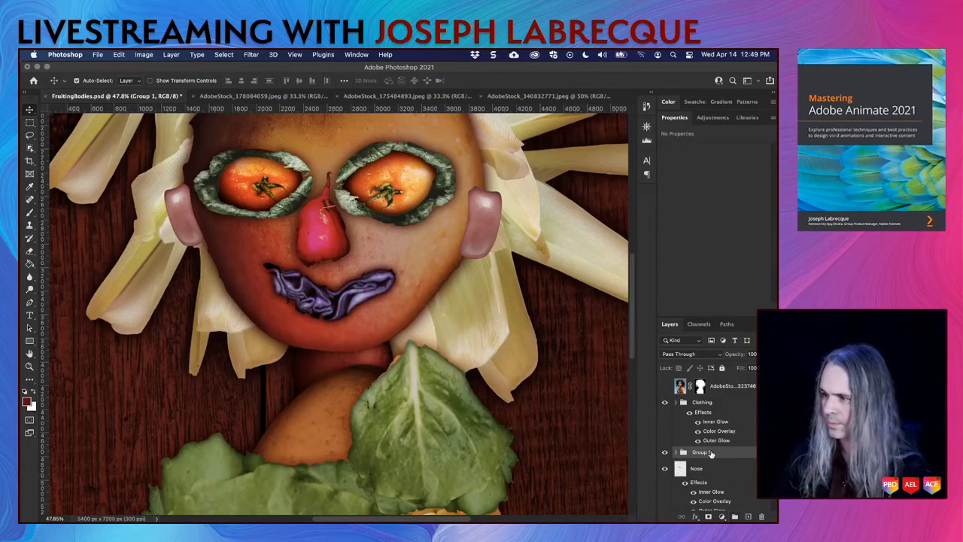
pyautogui.doubleClick(702, 452)
pyautogui.write('Ears')
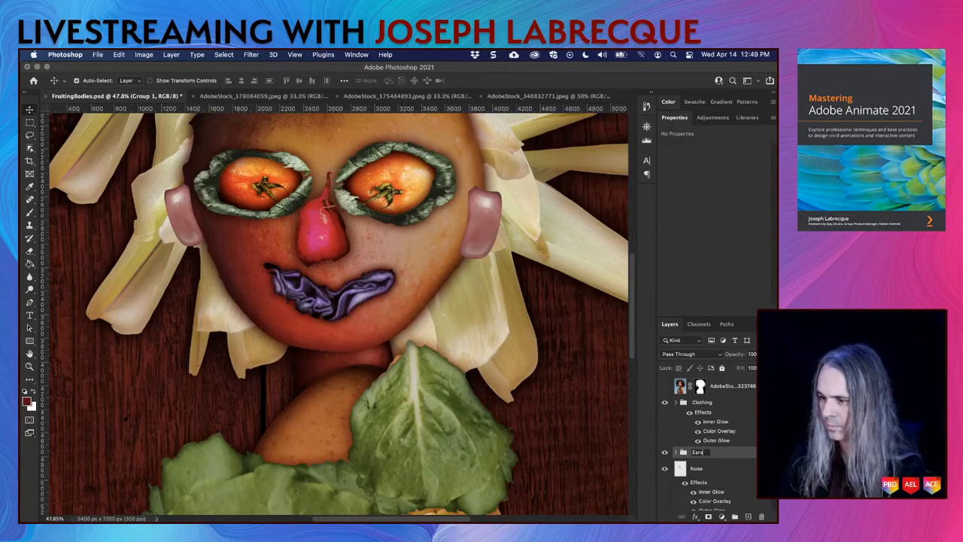
pyautogui.press('Return')
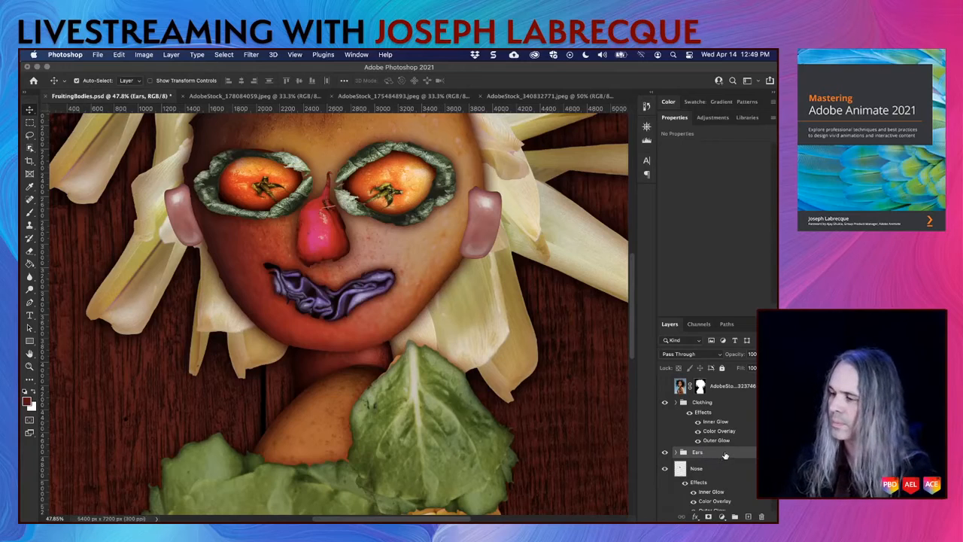
pyautogui.press('cmd+s')
# Paste the copied layer style onto the Ears group and turn off its Color Overlay effect
pyautogui.rightClick(724, 456)
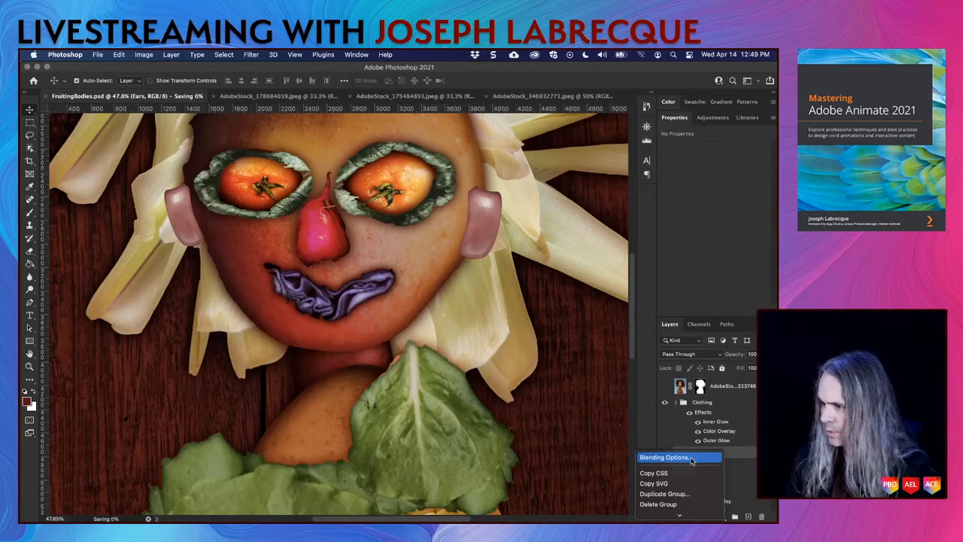
pyautogui.scroll(-5, 688, 455)
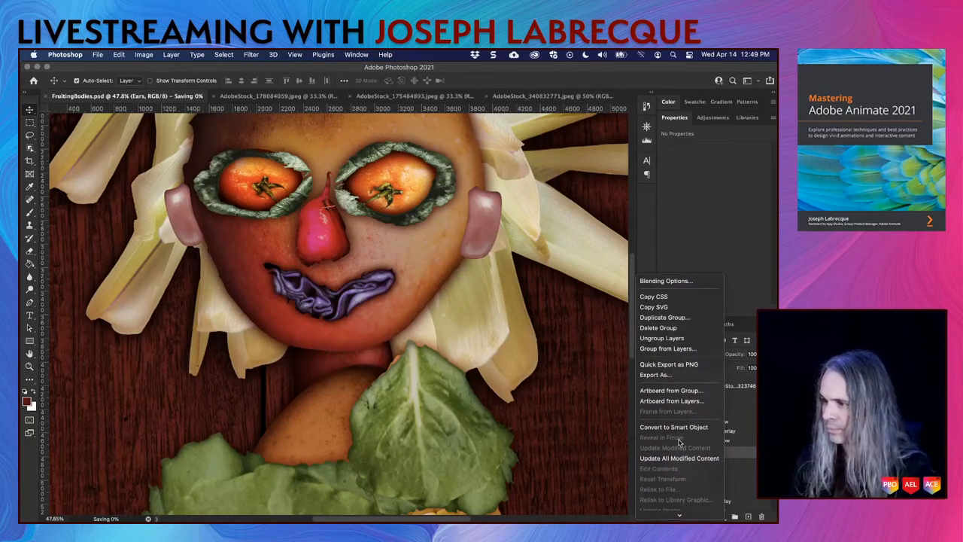
pyautogui.scroll(-6, 682, 504)
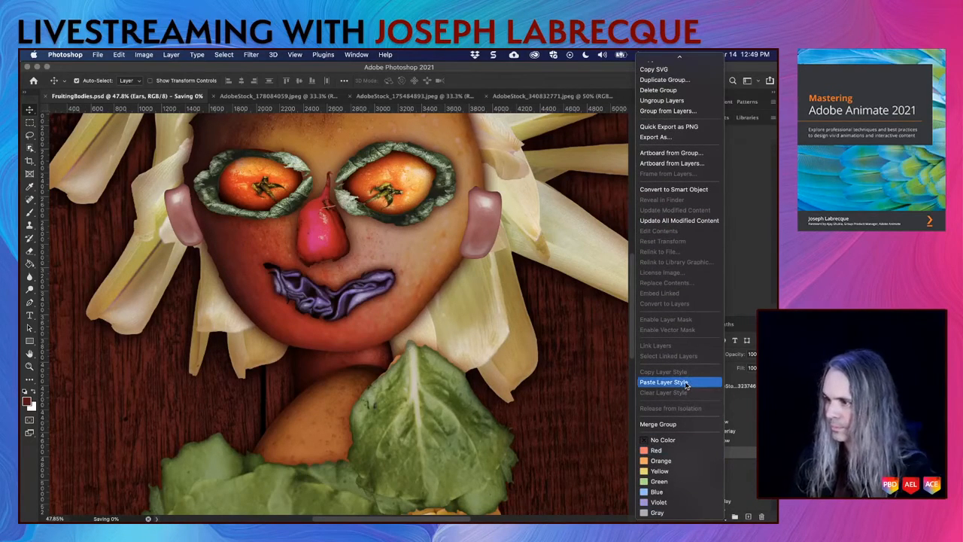
pyautogui.click(662, 382)
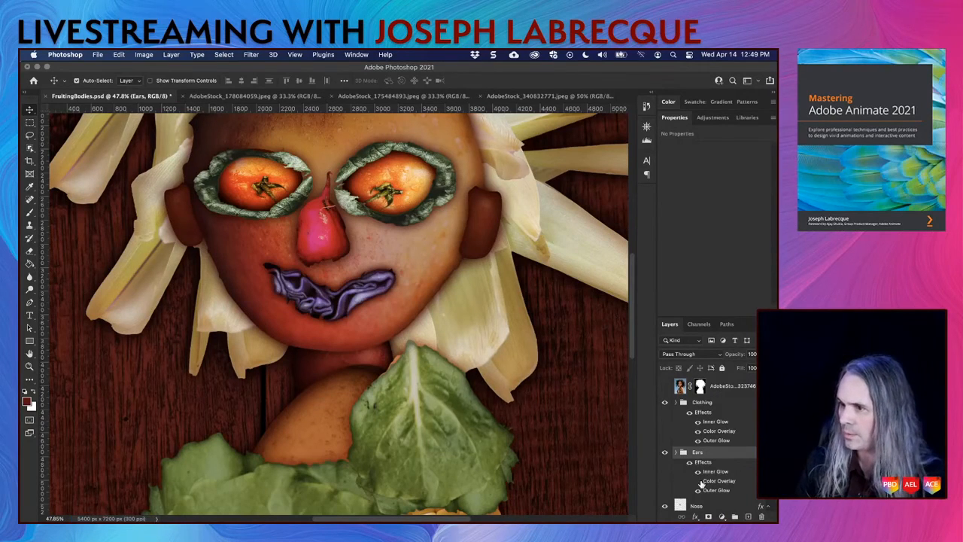
pyautogui.click(700, 479)
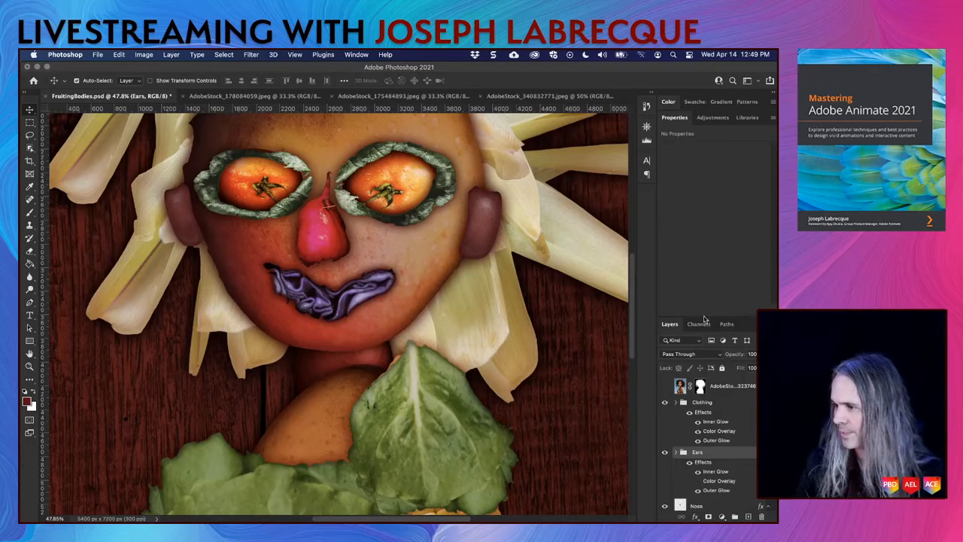
# Enlarge the Layers panel to show more of the layer list and save the document
pyautogui.moveTo(717, 318); pyautogui.dragTo(714, 139)
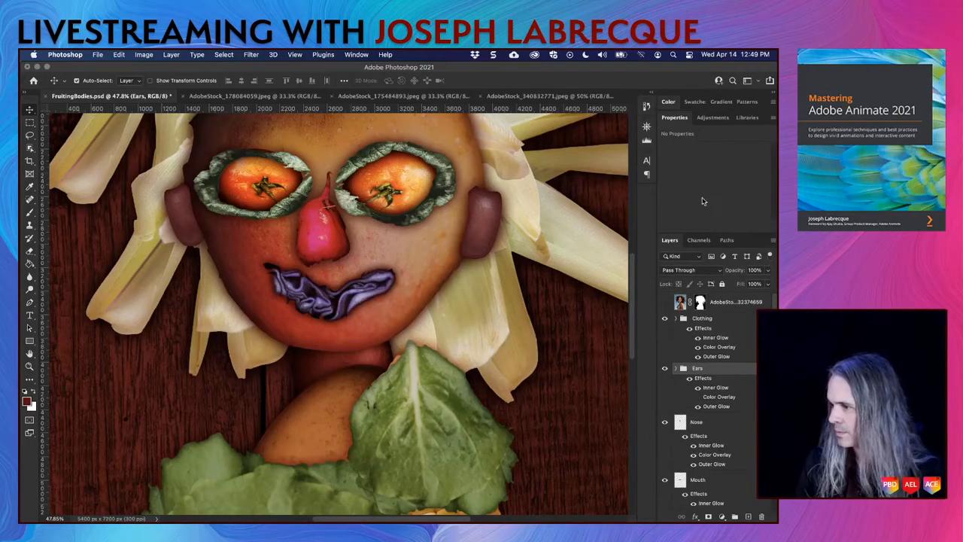
pyautogui.scroll(-2, 704, 387)
pyautogui.scroll(5, 704, 388)
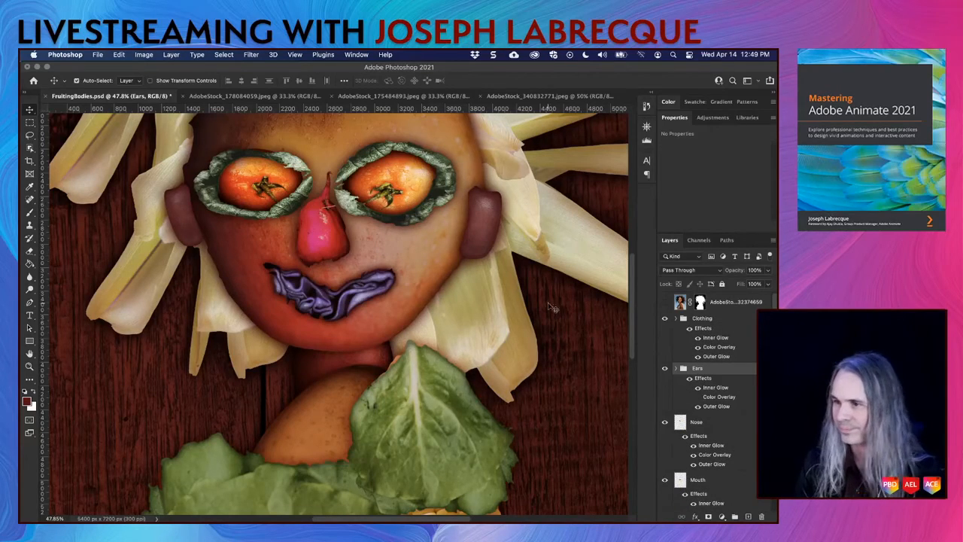
pyautogui.scroll(-5, 376, 290)
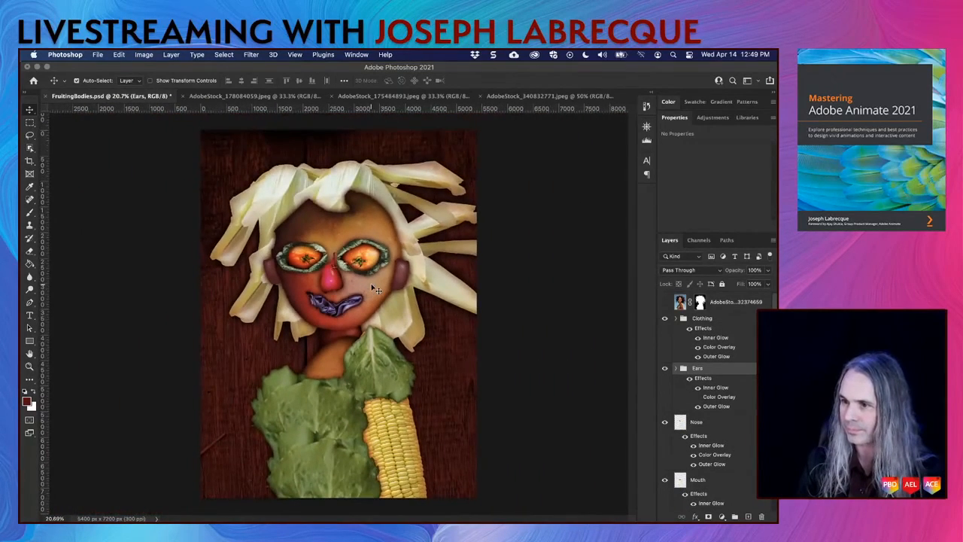
pyautogui.press('super+s')
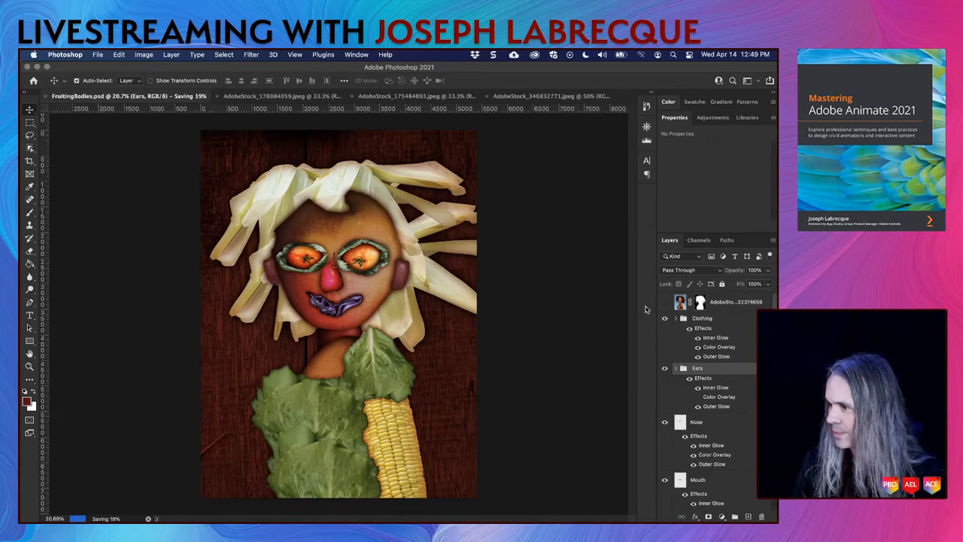
# Compare the composite with the original portrait by briefly showing the reference photo layer and hiding it again
pyautogui.click(664, 302)
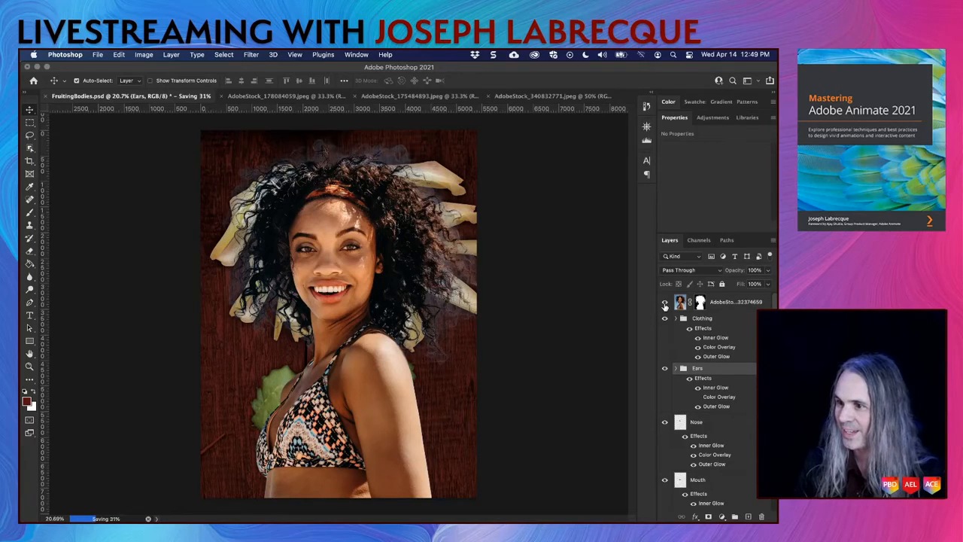
pyautogui.click(665, 303)
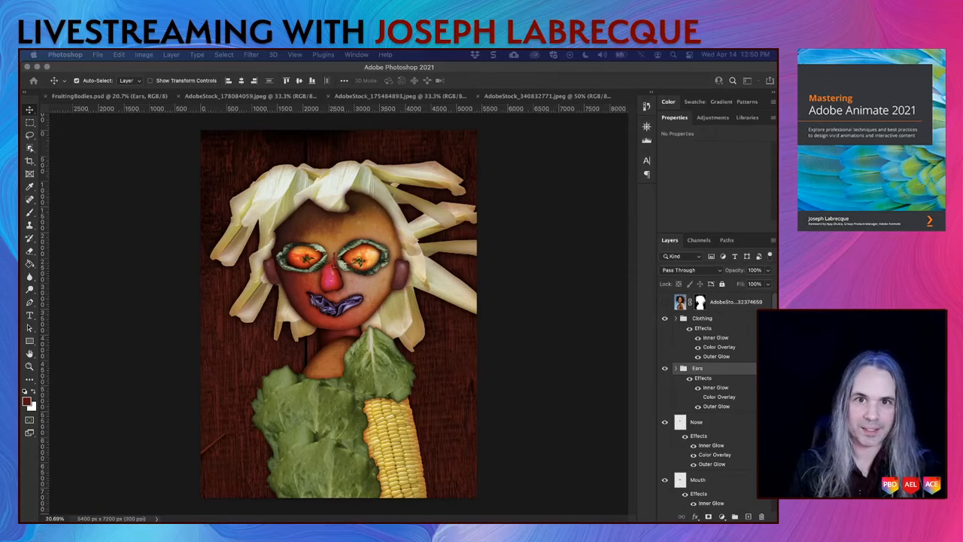
pyautogui.press('super+Tab')
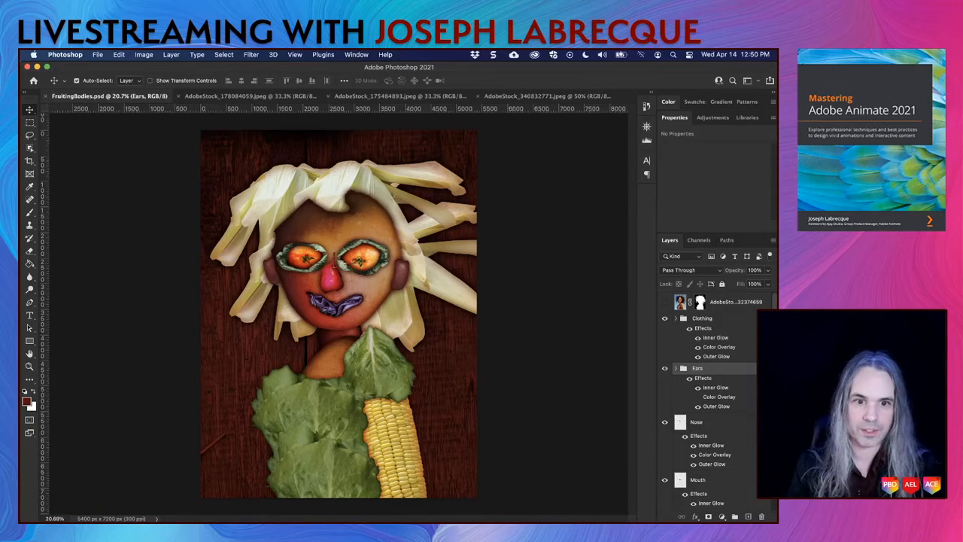